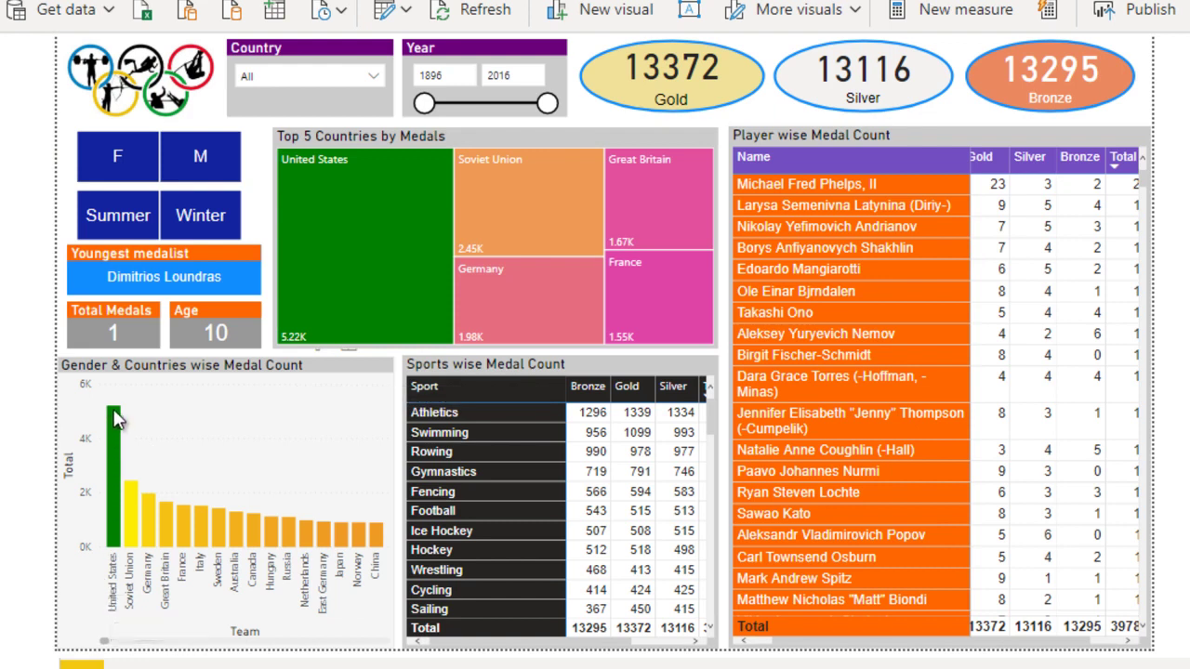
Step: Examine the Gender & Countries wise Medal Count chart across all teams, from the first country to the last and back
{"action": "mouse_move", "coordinate": [116, 420]}
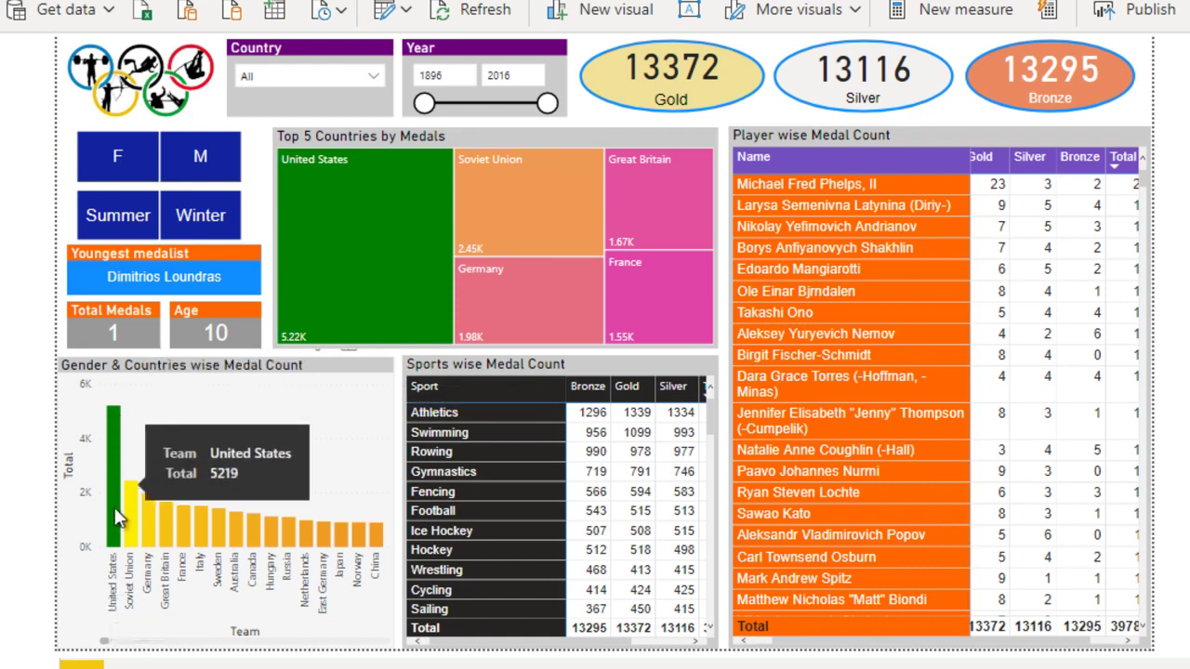
{"action": "left_click_drag", "start_coordinate": [105, 643], "coordinate": [391, 643]}
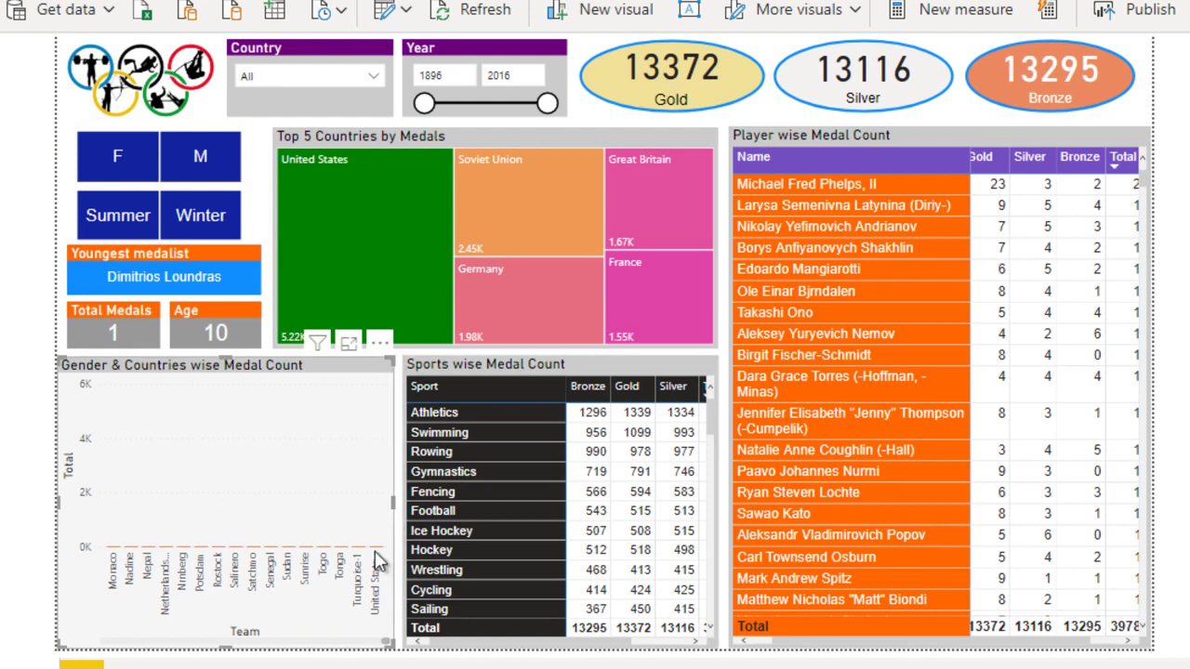
{"action": "left_click_drag", "start_coordinate": [377, 643], "coordinate": [99, 645]}
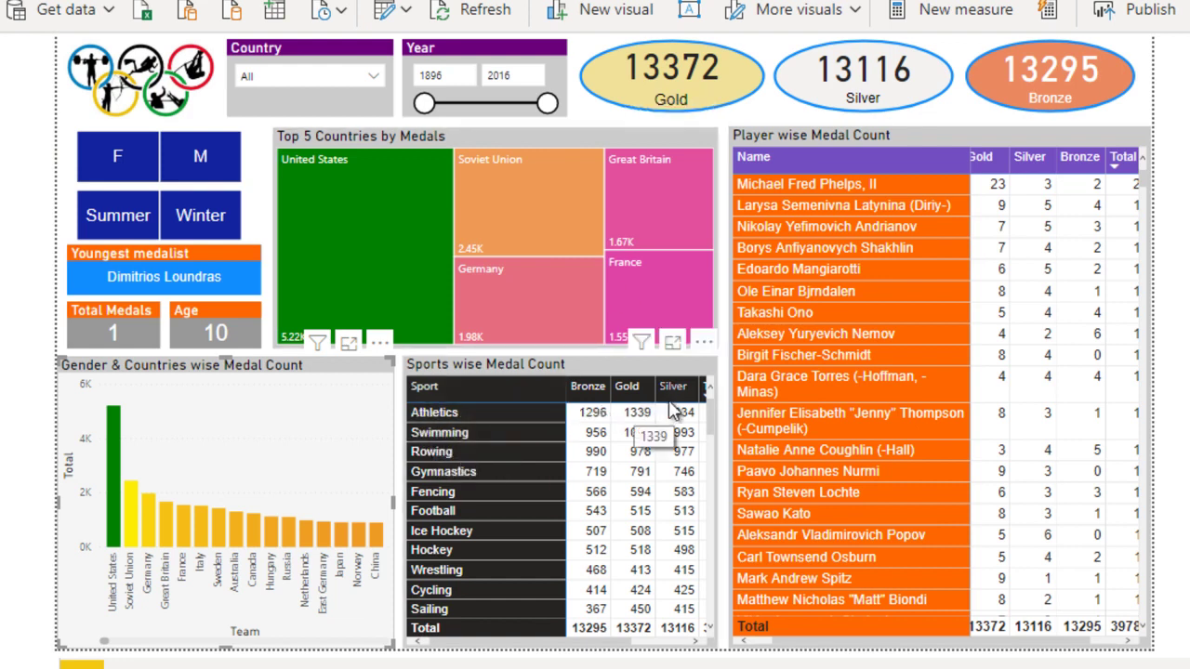
Step: Narrow the Sport column in the sports medal table and the Name column in the player medal table to fit their Total columns
{"action": "left_click_drag", "start_coordinate": [563, 647], "coordinate": [655, 641]}
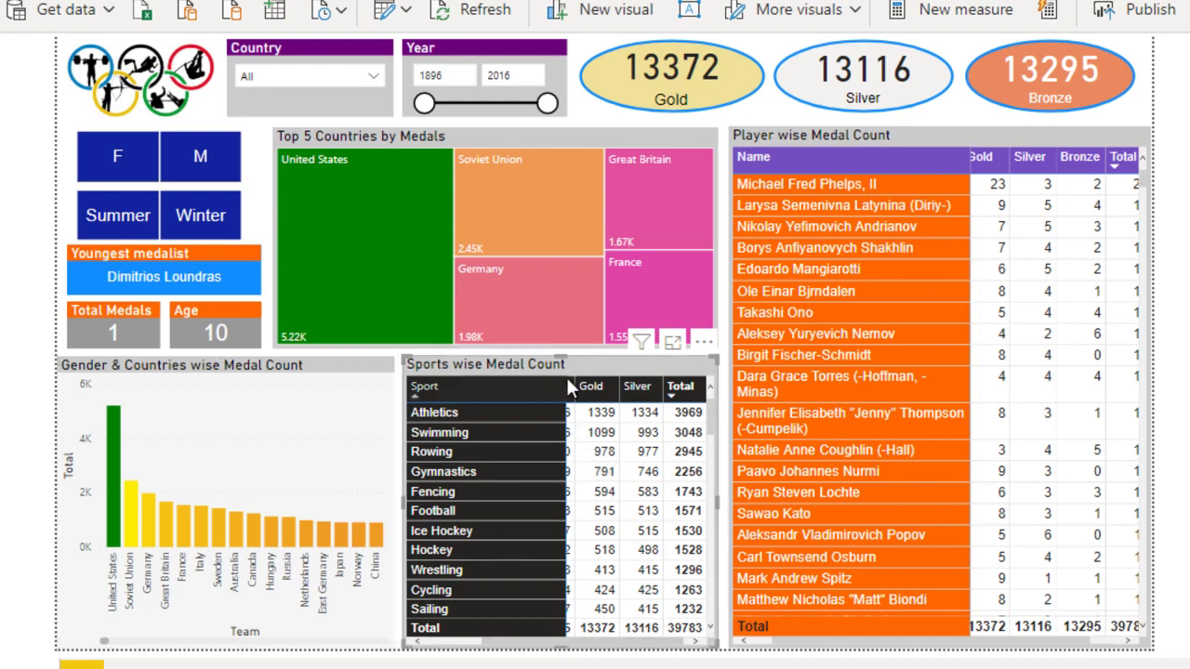
{"action": "left_click_drag", "start_coordinate": [563, 390], "coordinate": [525, 391]}
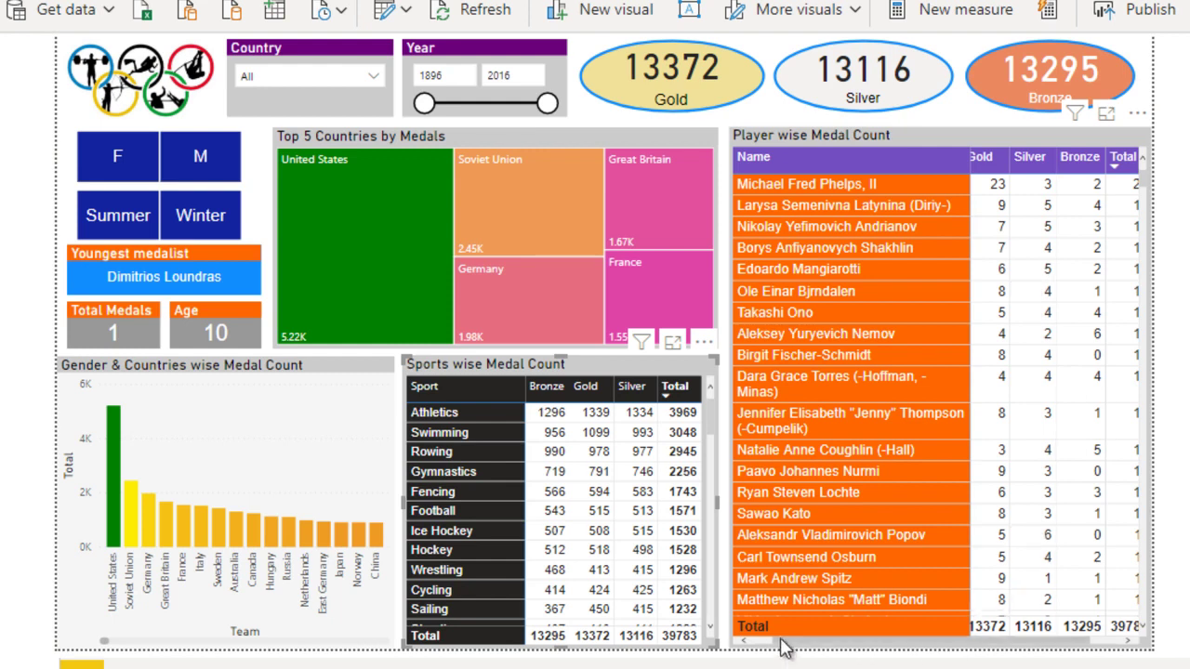
{"action": "left_click_drag", "start_coordinate": [969, 158], "coordinate": [952, 160]}
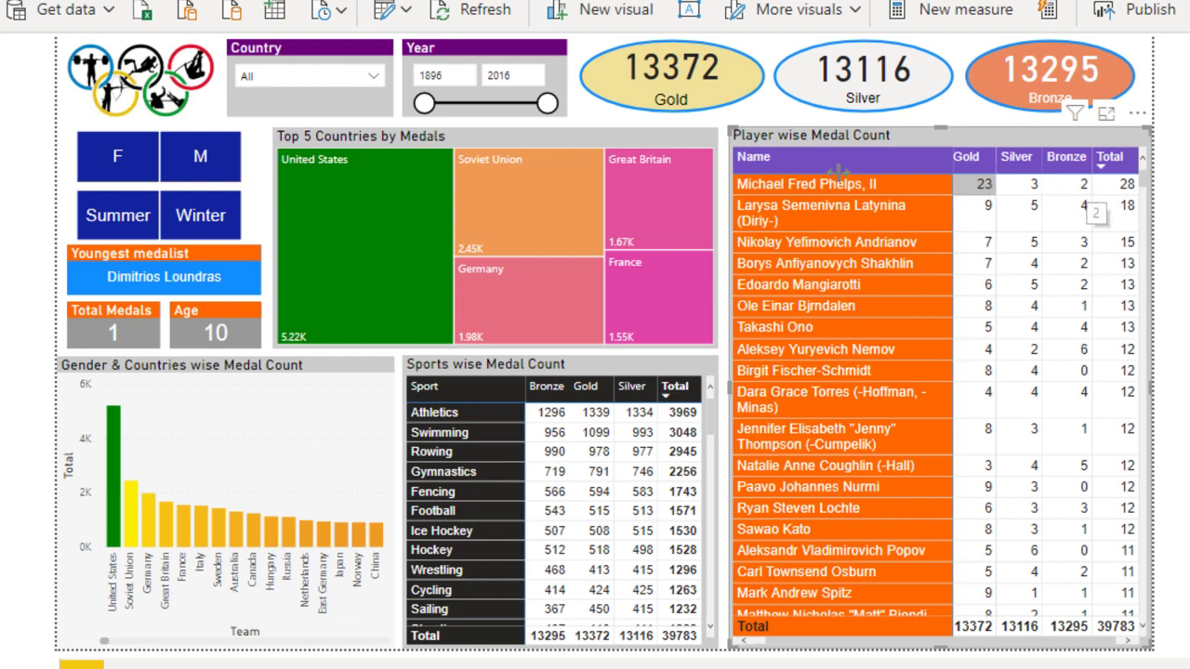
Step: Restrict the dashboard's Year range to 2016 only
{"action": "left_click_drag", "start_coordinate": [424, 102], "coordinate": [548, 102]}
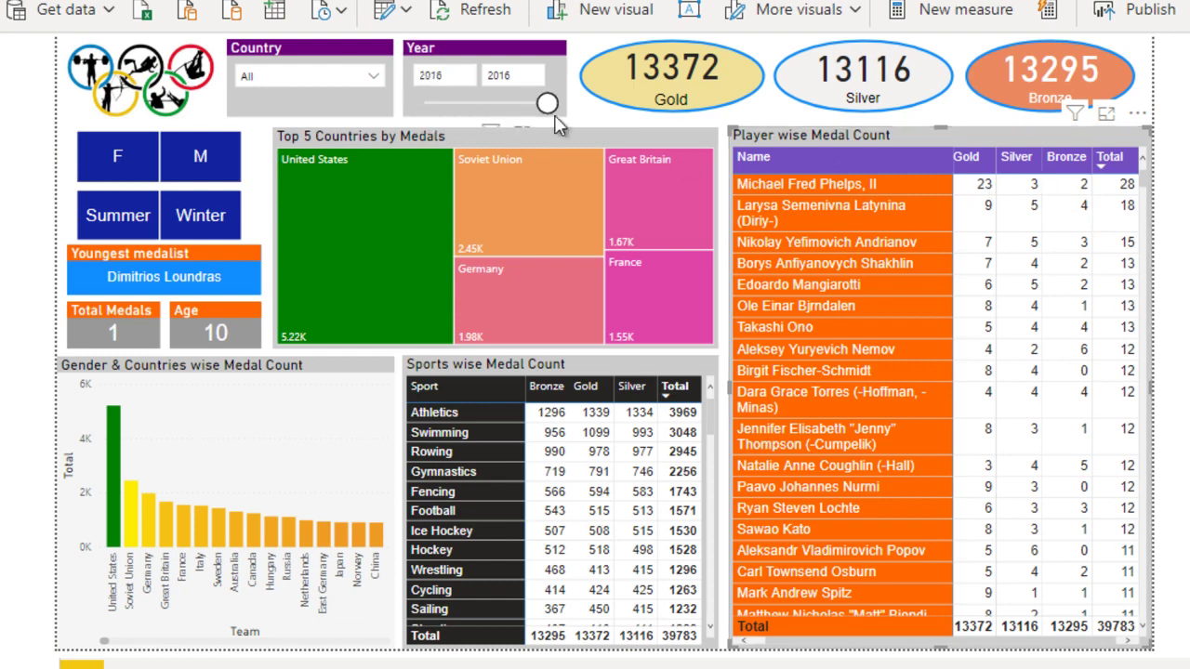
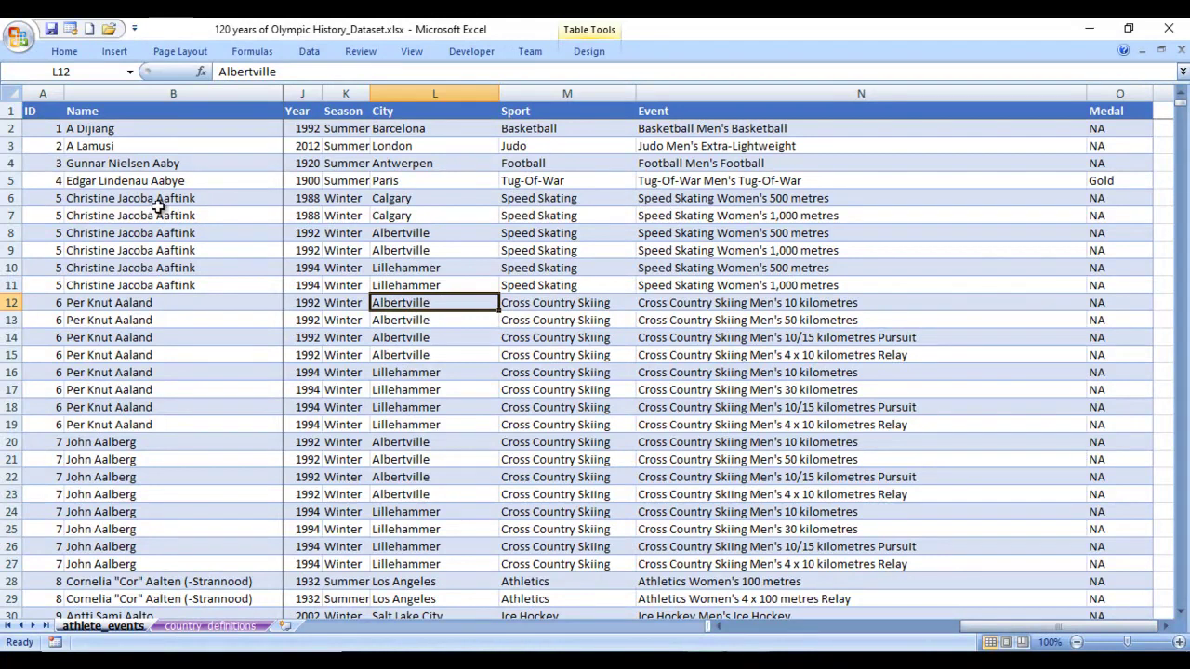
Step: Switch to the Excel dataset and examine the athlete_events columns ID, Name, Year, Season, City, Sport, Event and Medal
{"action": "left_click", "coordinate": [158, 201]}
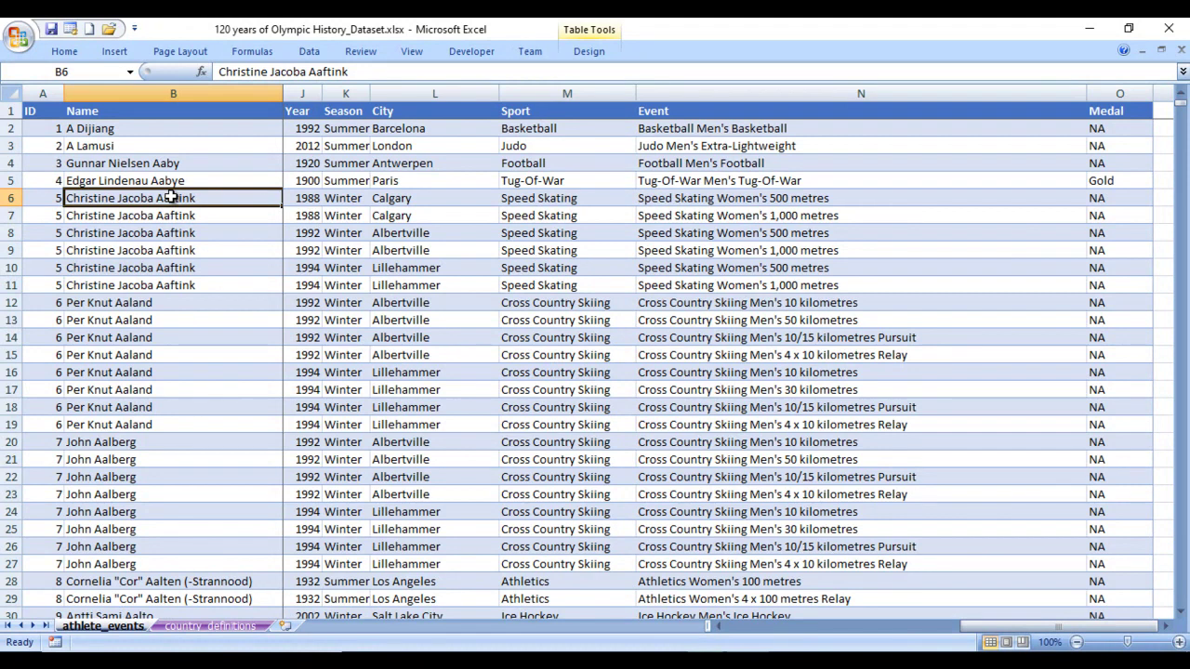
{"action": "left_click", "coordinate": [44, 112]}
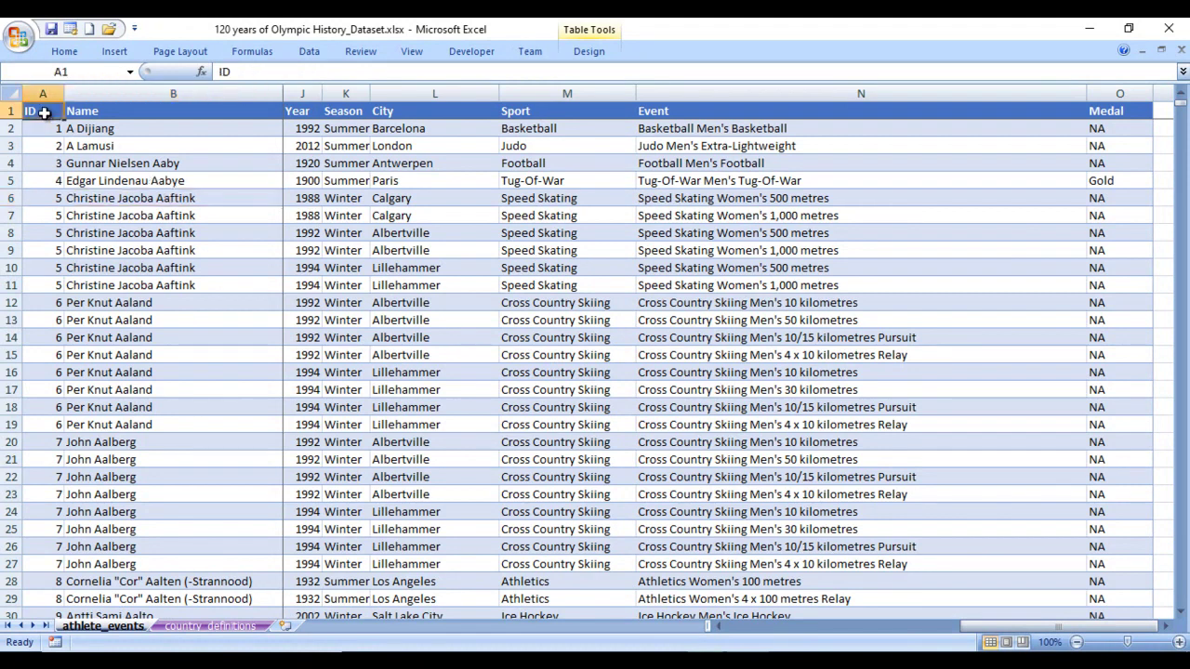
{"action": "left_click", "coordinate": [139, 114]}
{"action": "left_click", "coordinate": [300, 111]}
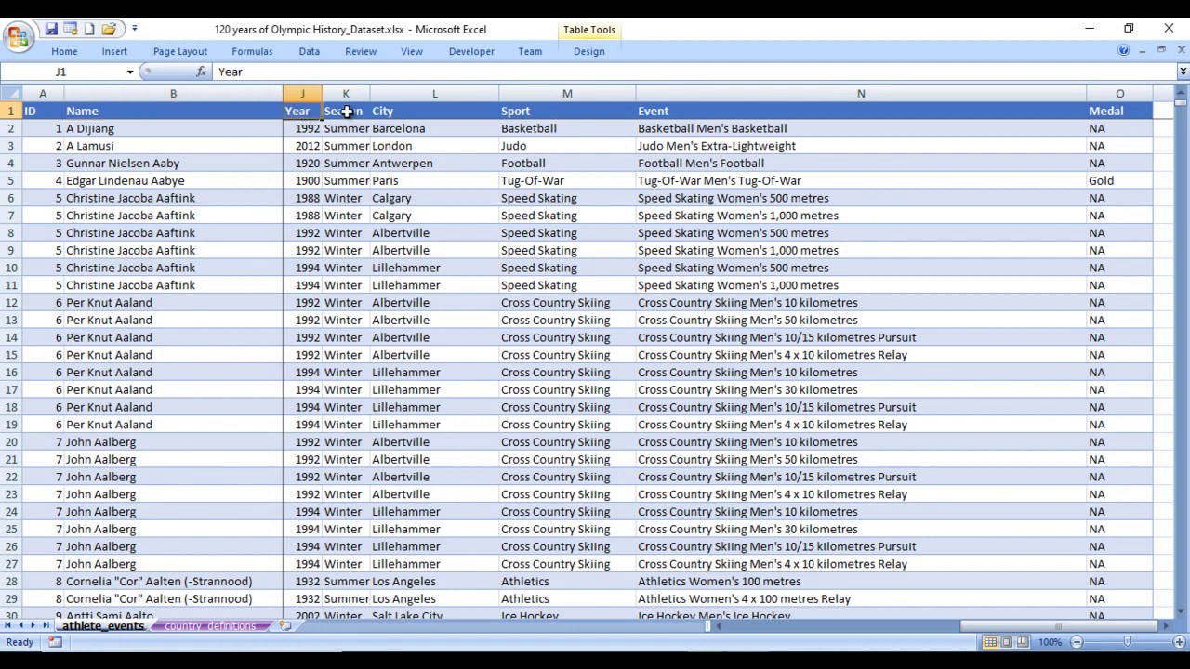
{"action": "left_click", "coordinate": [356, 113]}
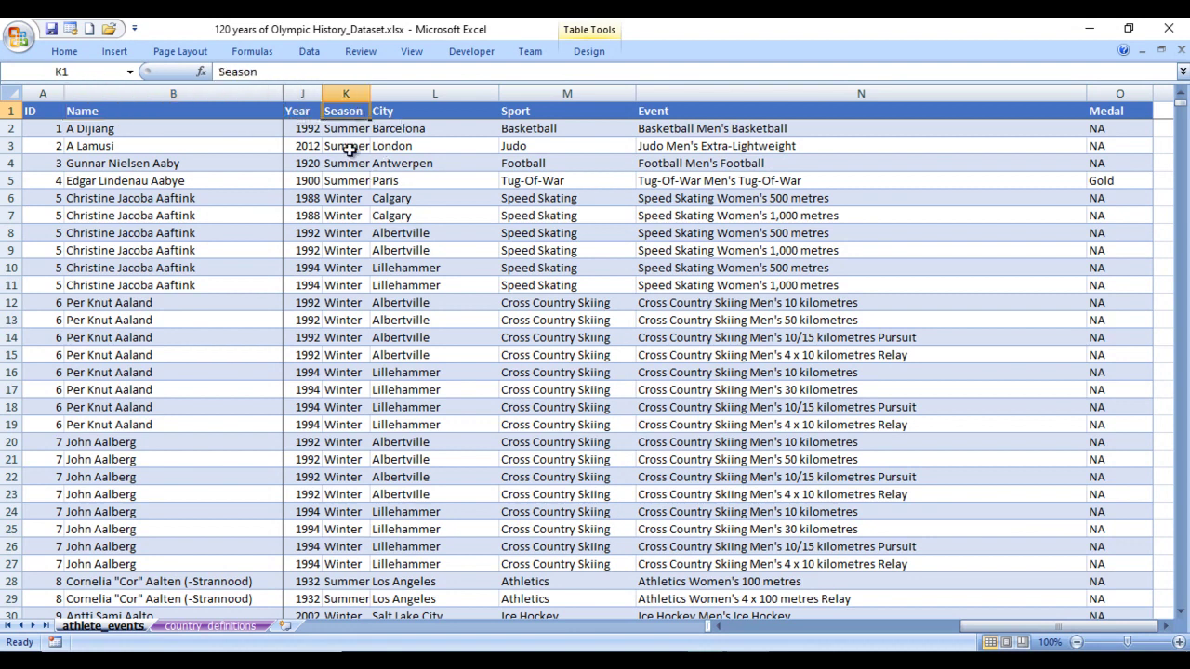
{"action": "left_click", "coordinate": [413, 114]}
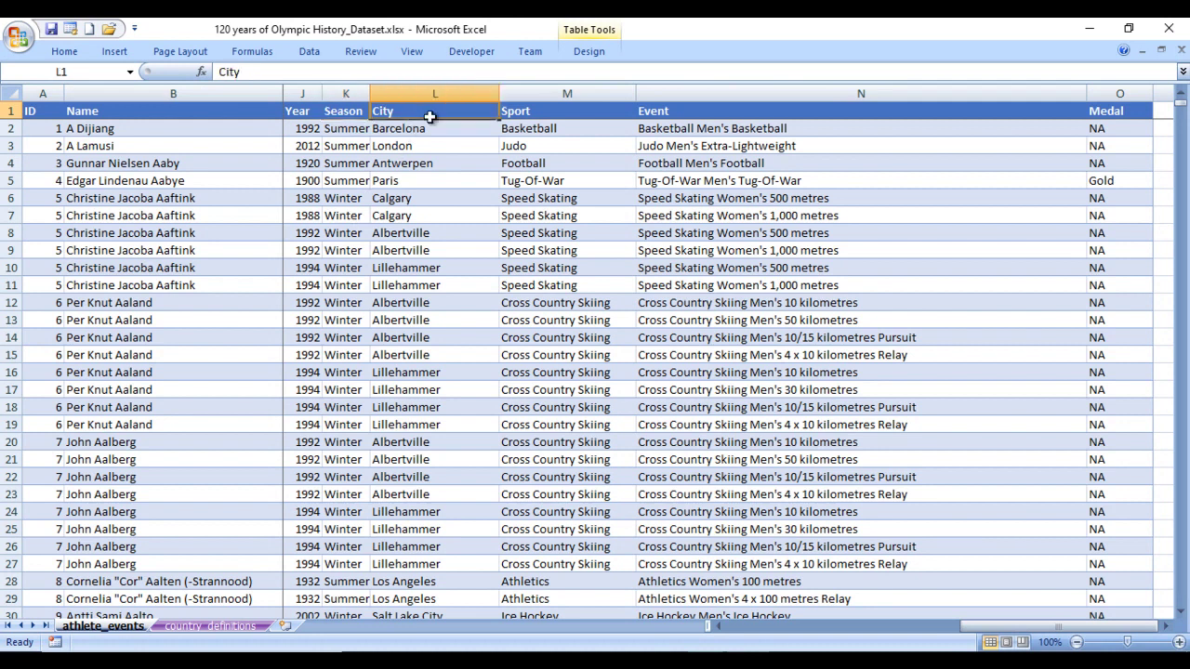
{"action": "left_click", "coordinate": [554, 112]}
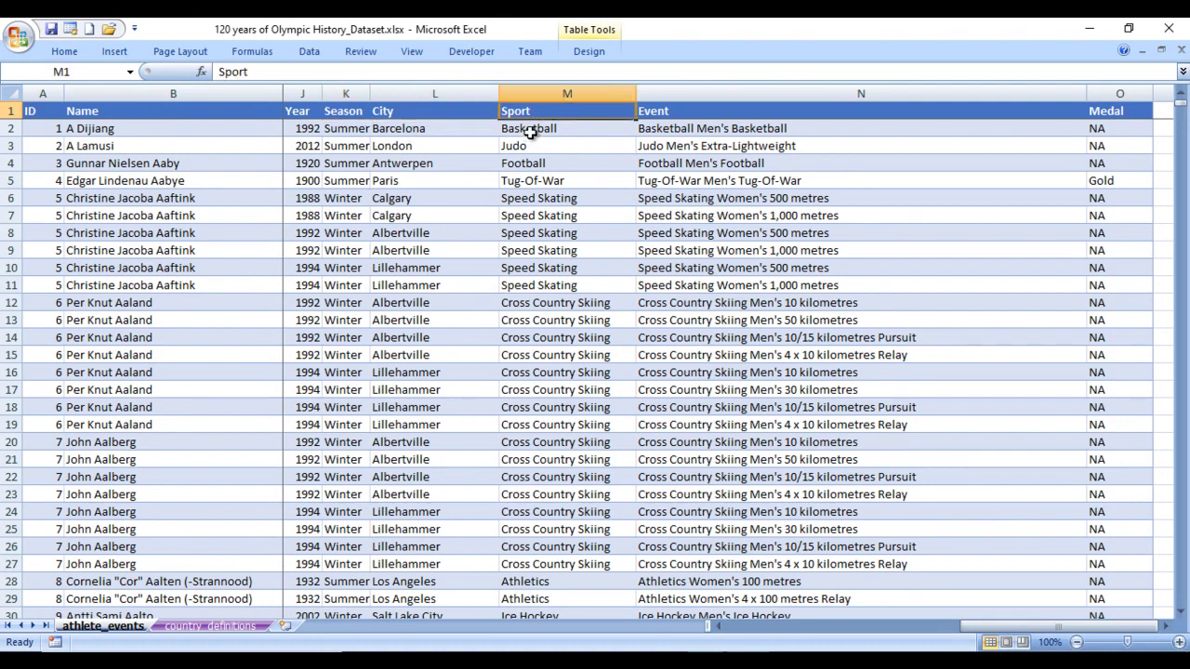
{"action": "left_click", "coordinate": [548, 128]}
{"action": "left_click", "coordinate": [554, 148]}
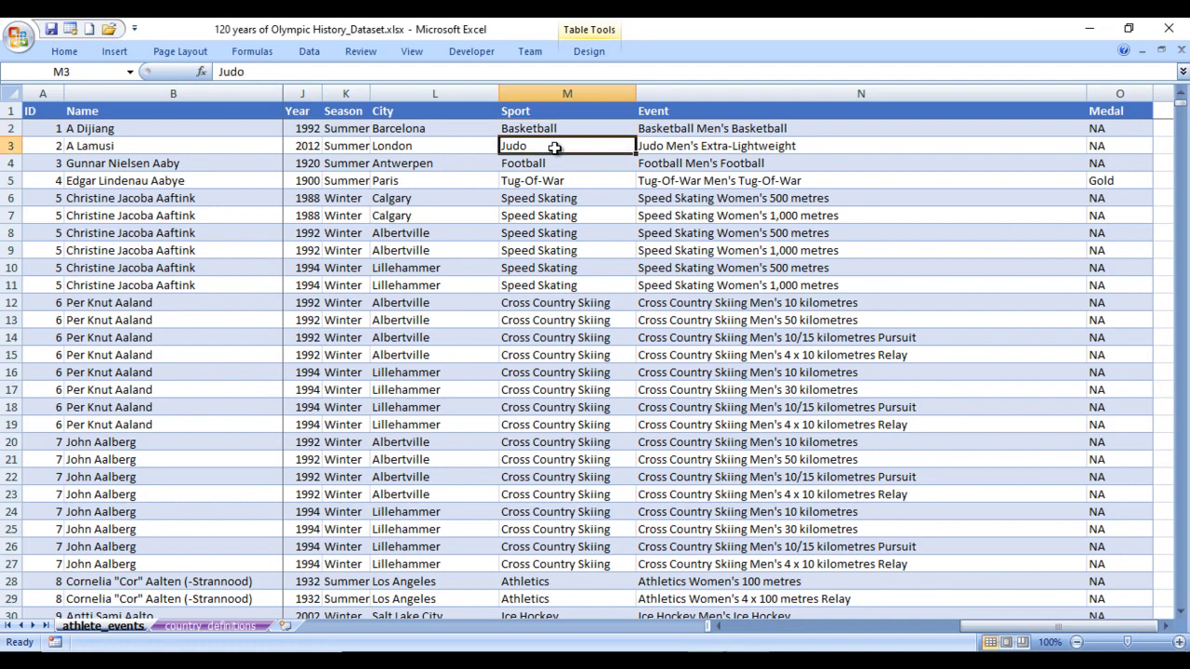
{"action": "left_click", "coordinate": [571, 161]}
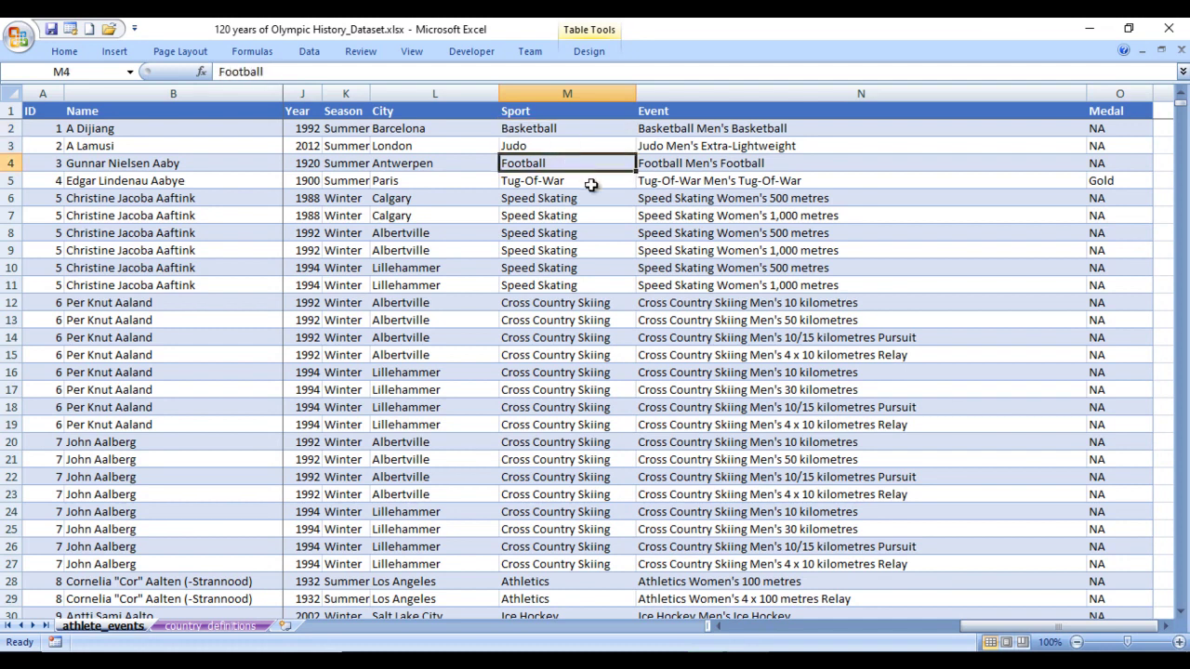
{"action": "left_click", "coordinate": [722, 117]}
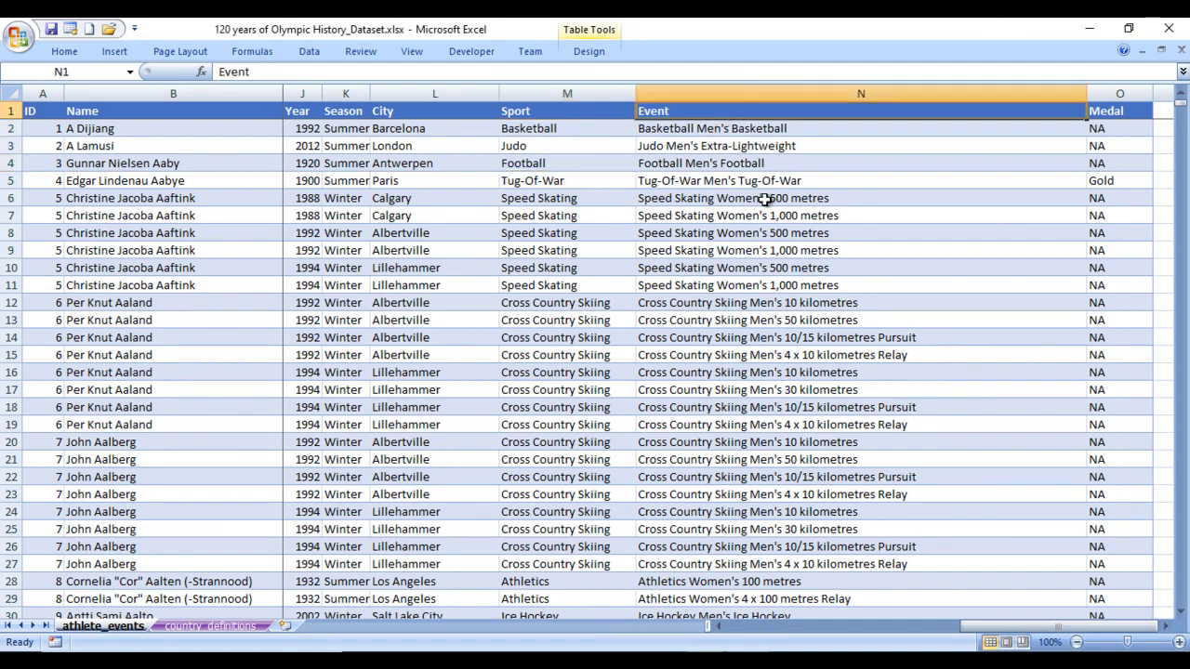
{"action": "key", "text": "Right"}
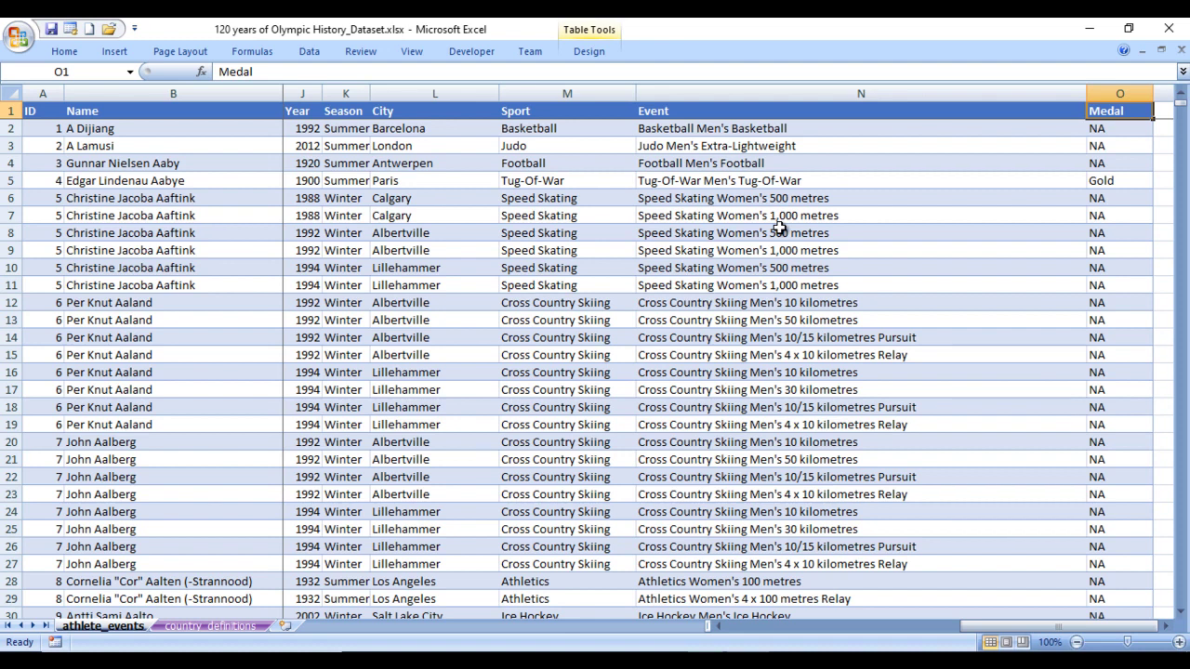
Step: Examine the remaining athlete_events columns, going back through Games, NOC, Team, Weight, Height, Age and Sex to the first ID record
{"action": "key", "text": "Left"}
{"action": "key", "text": "Left"}
{"action": "key", "text": "Left"}
{"action": "key", "text": "Left"}
{"action": "key", "text": "Left"}
{"action": "key", "text": "Left"}
{"action": "key", "text": "Left"}
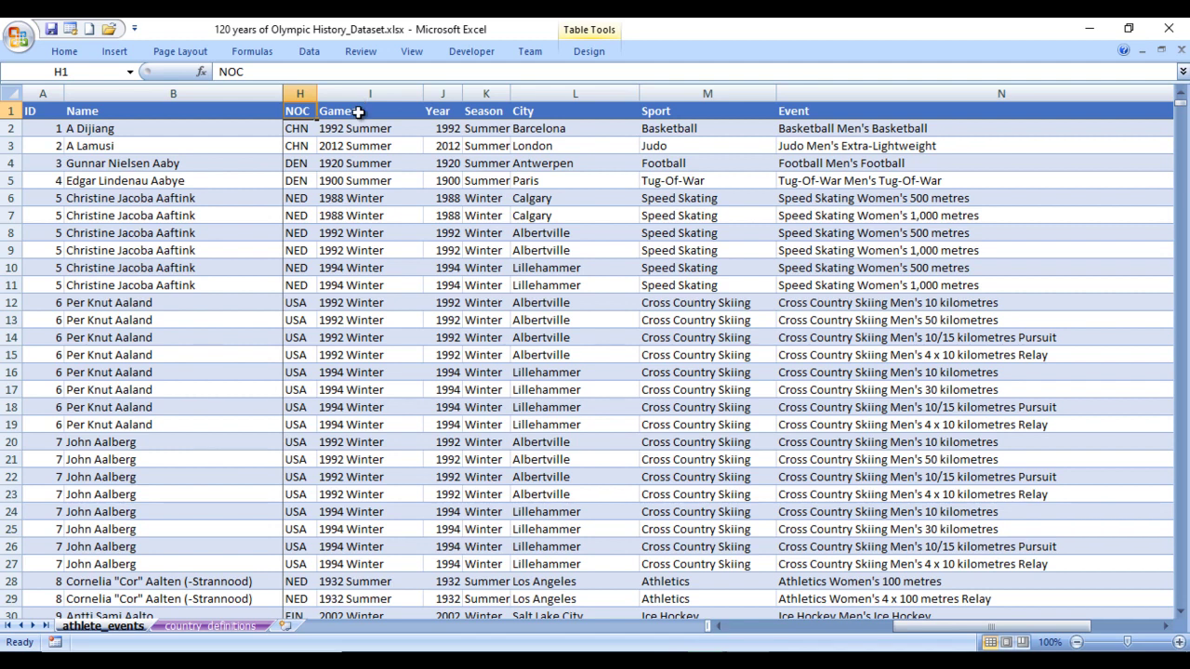
{"action": "key", "text": "Left"}
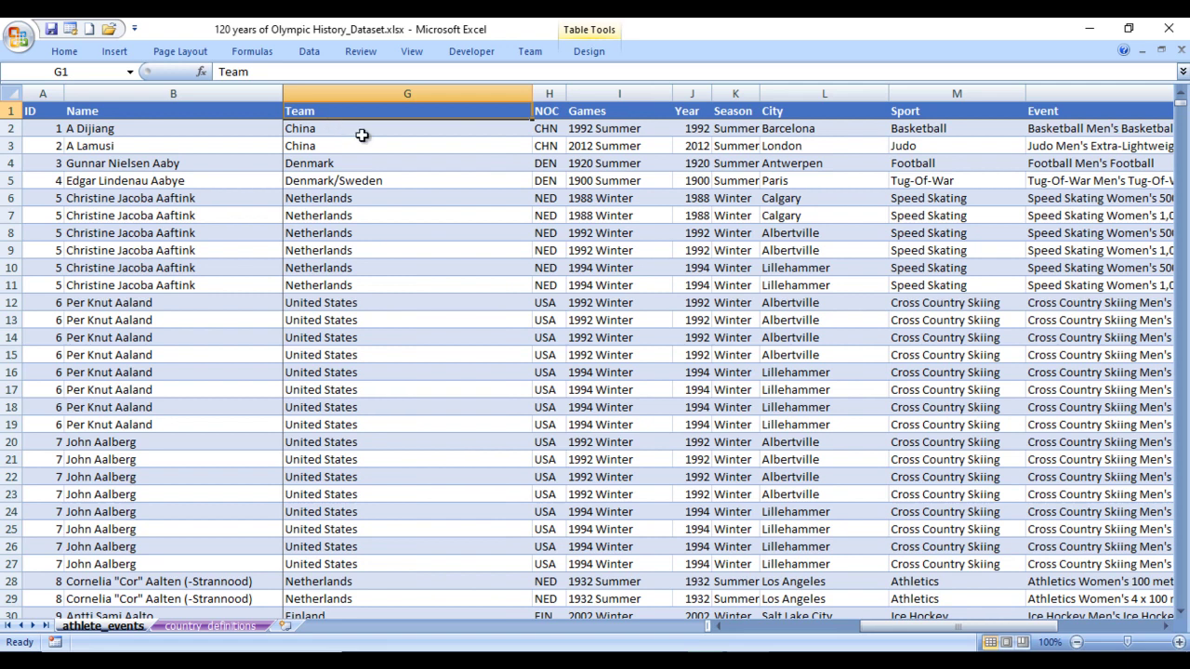
{"action": "left_click", "coordinate": [388, 303]}
{"action": "key", "text": "ctrl+Up"}
{"action": "key", "text": "ctrl+z"}
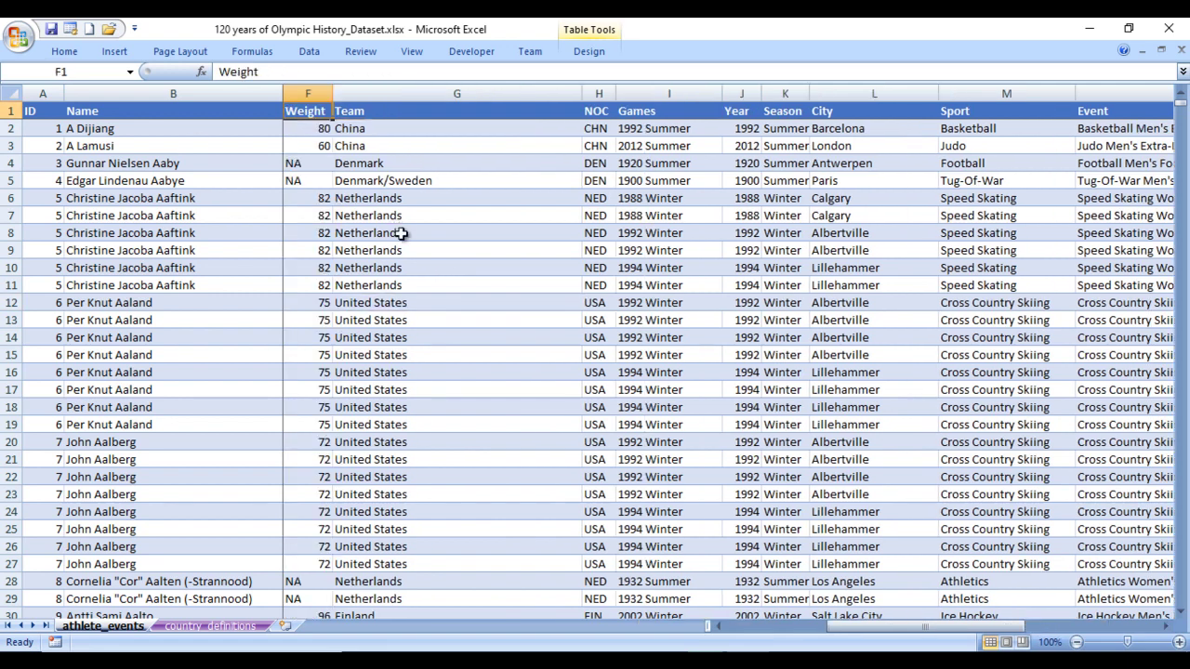
{"action": "key", "text": "ctrl+z"}
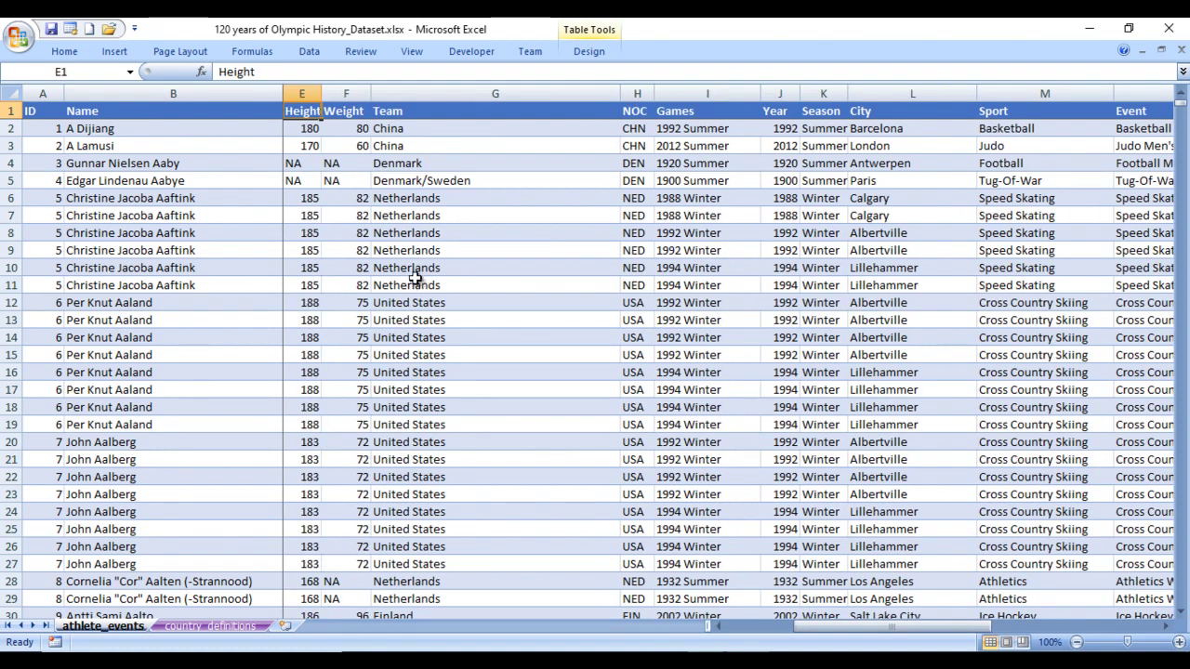
{"action": "key", "text": "ctrl+z"}
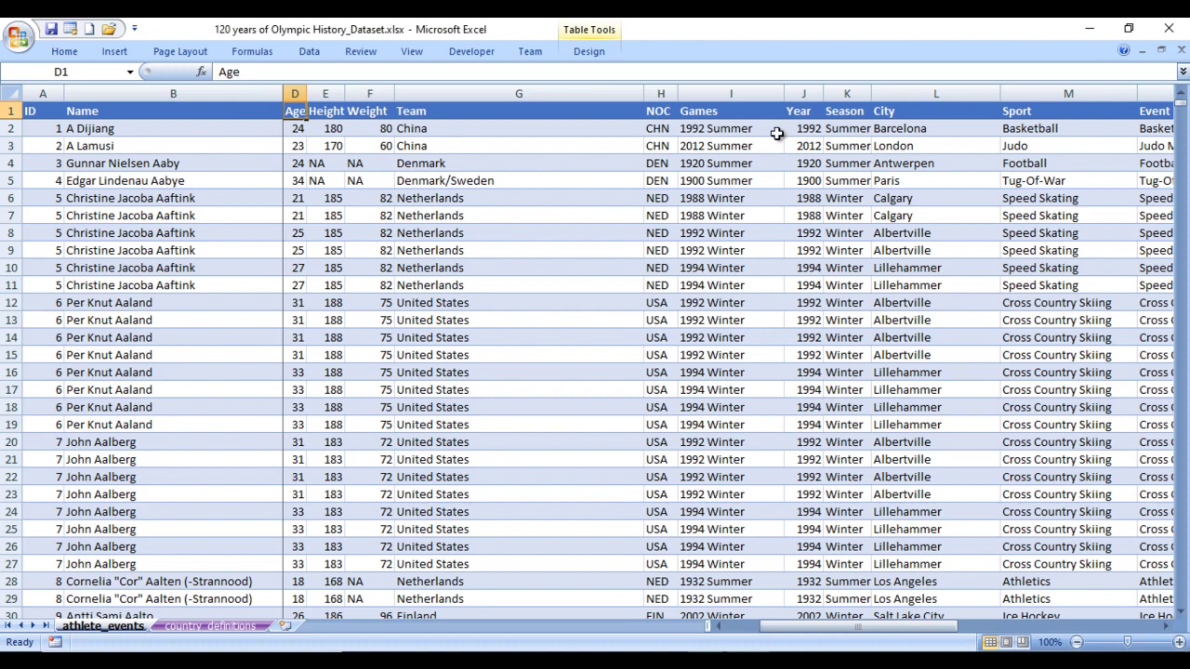
{"action": "left_click", "coordinate": [807, 129]}
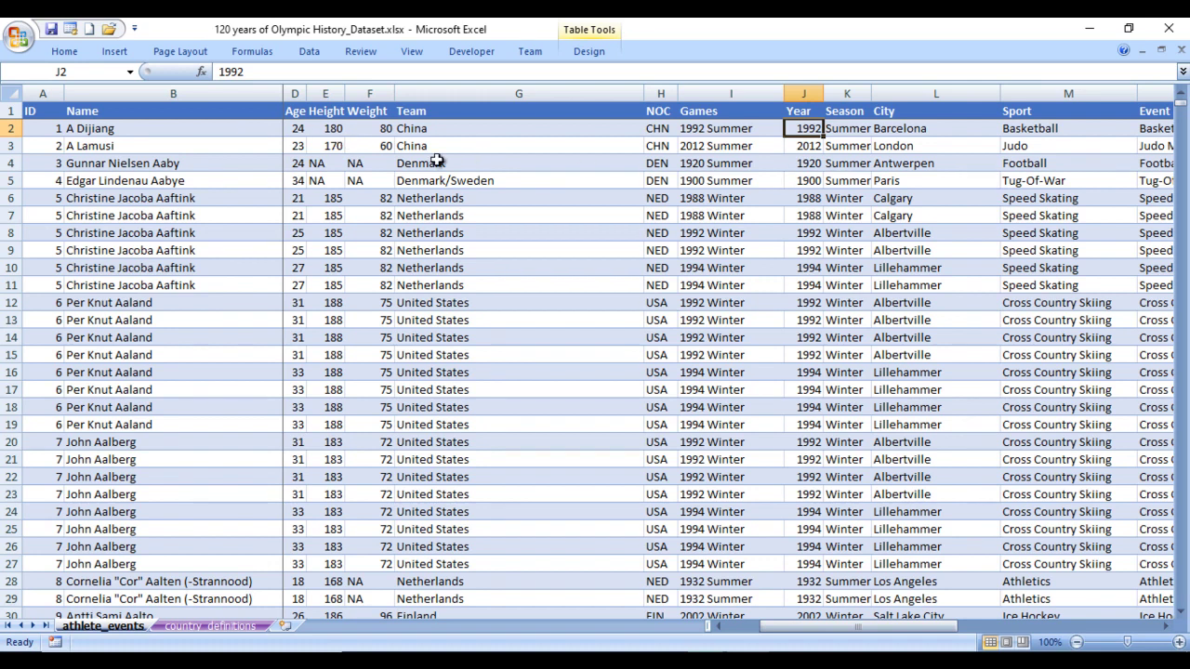
{"action": "left_click", "coordinate": [300, 130]}
{"action": "key", "text": "Left"}
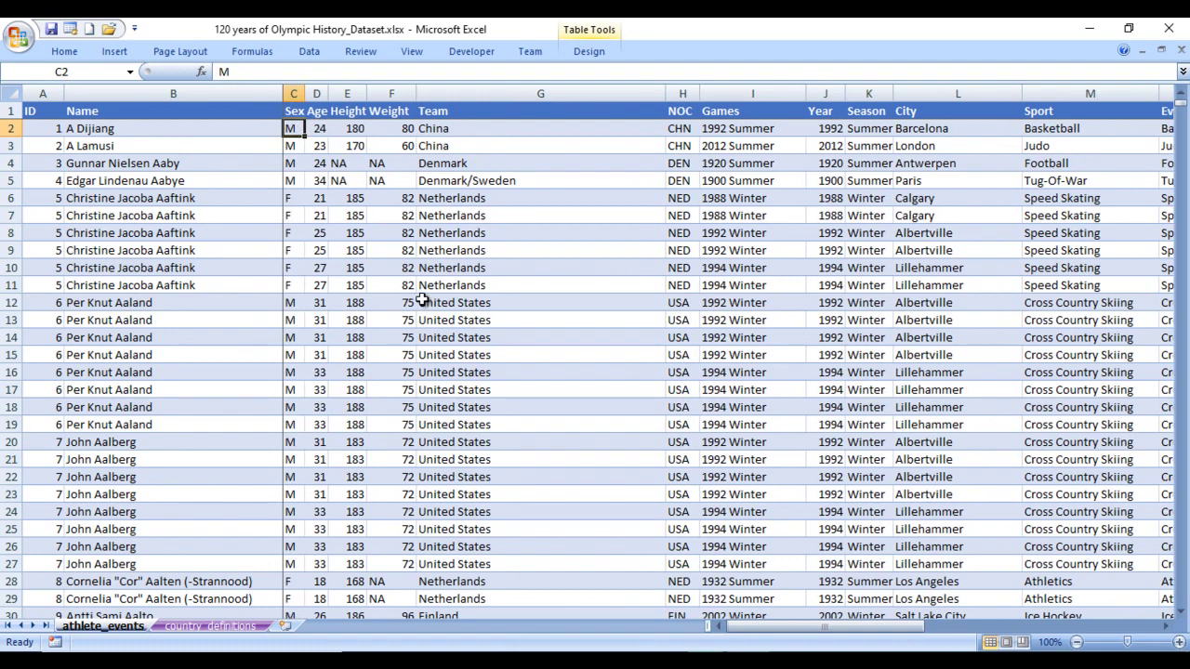
{"action": "key", "text": "Left"}
{"action": "key", "text": "Left"}
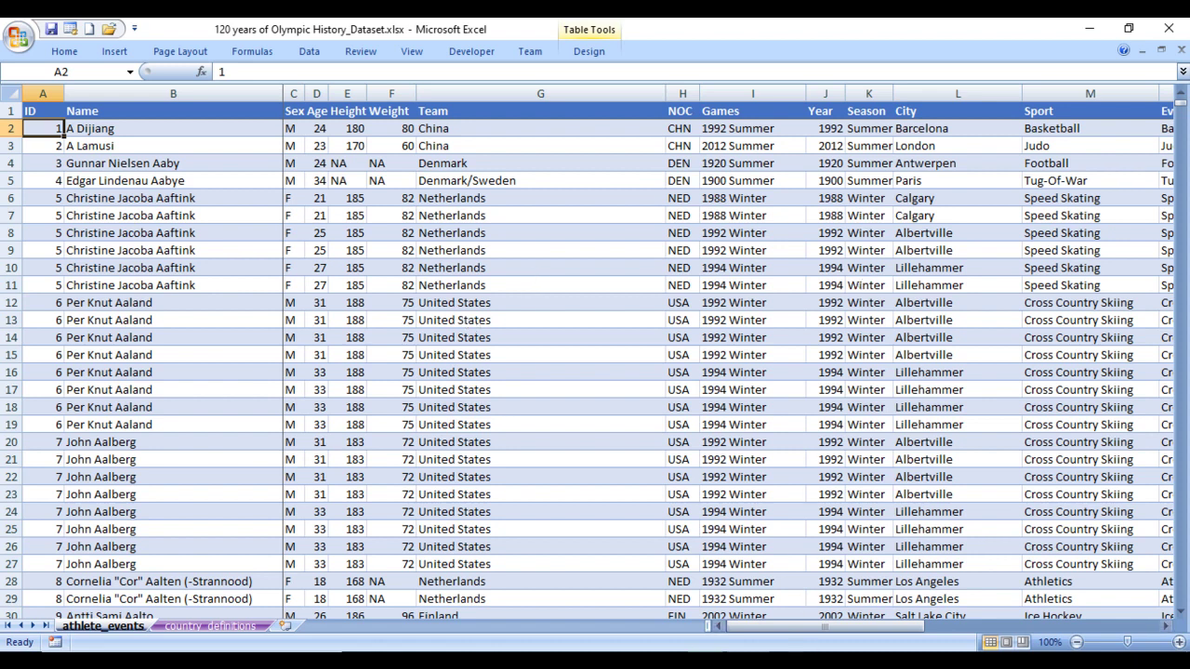
Step: Switch to Power BI Desktop, view the finished Olympic dashboard, and bring up the blank Olympic- Training Dashboard report
{"action": "mouse_move", "coordinate": [790, 662]}
{"action": "left_click", "coordinate": [841, 595]}
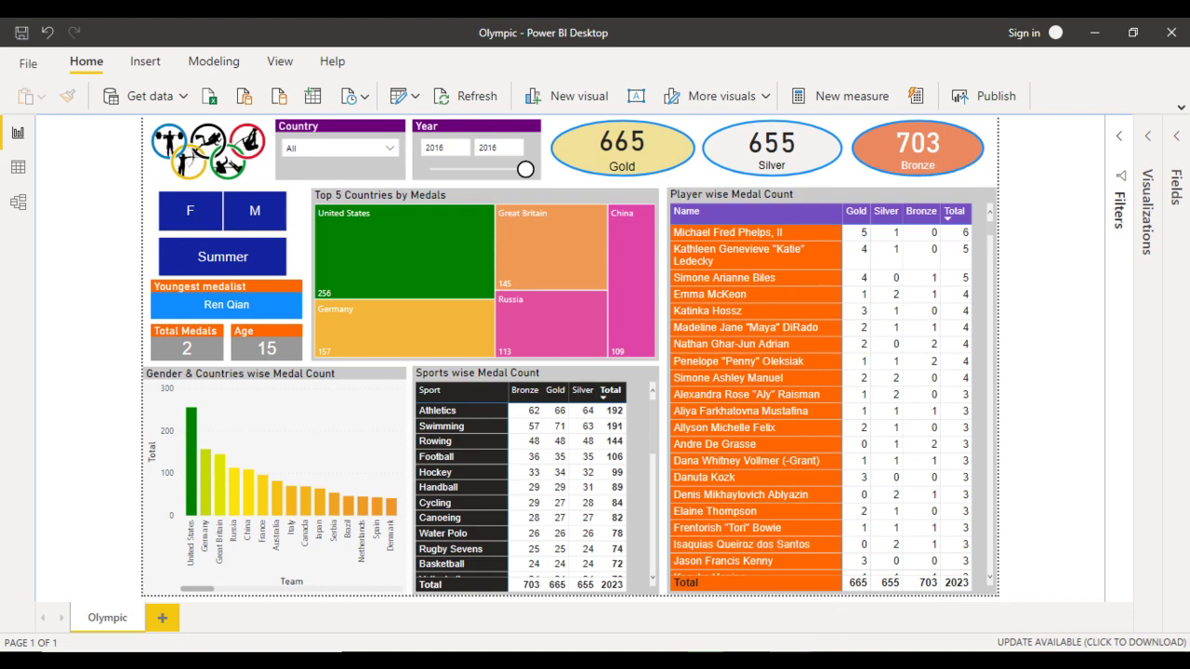
{"action": "left_click", "coordinate": [712, 581]}
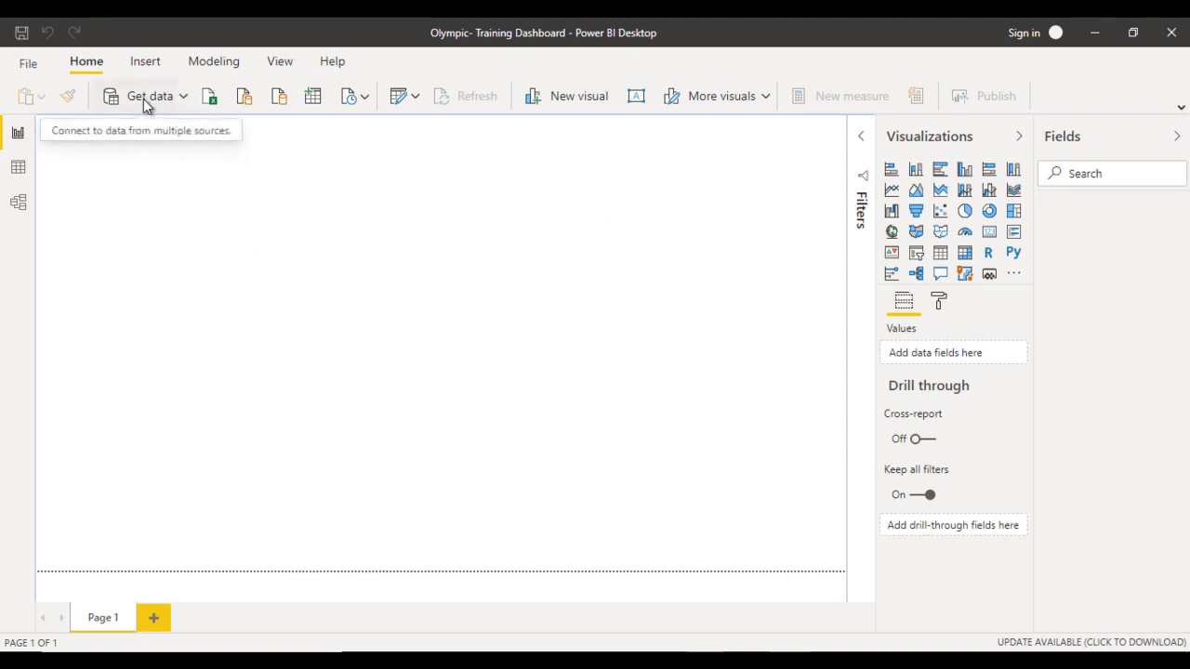
Step: Load the Athlete_Events table from the Excel workbook 120 years of Olympic History_Dataset.xlsx into the report
{"action": "left_click", "coordinate": [210, 97]}
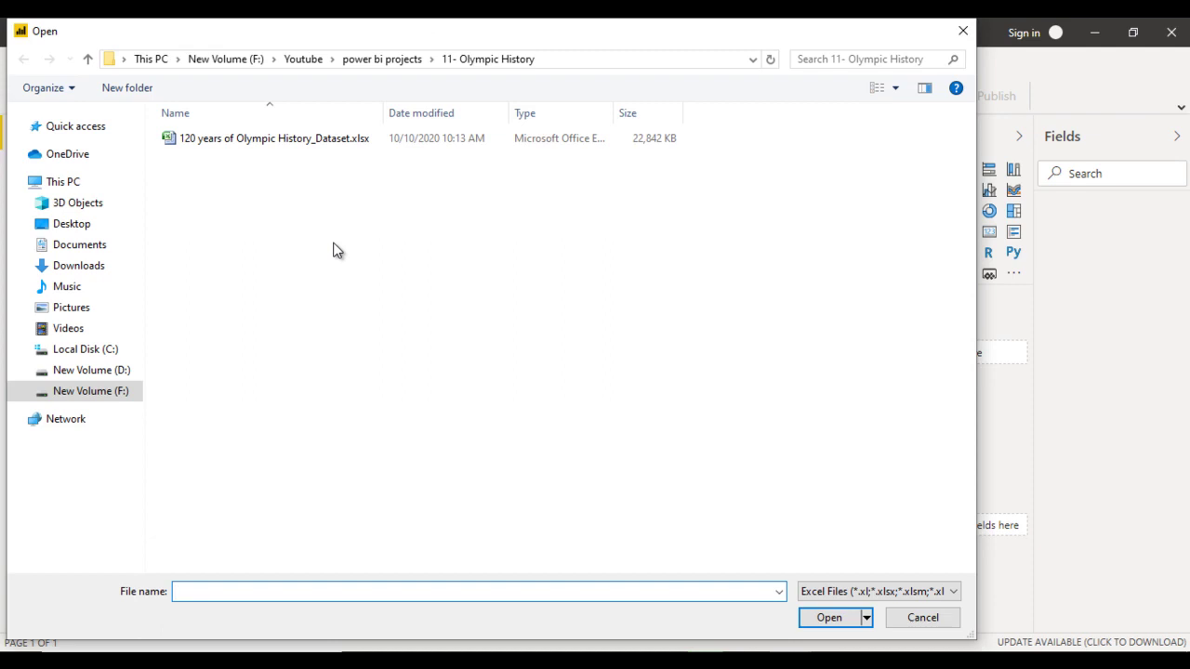
{"action": "left_click", "coordinate": [288, 146]}
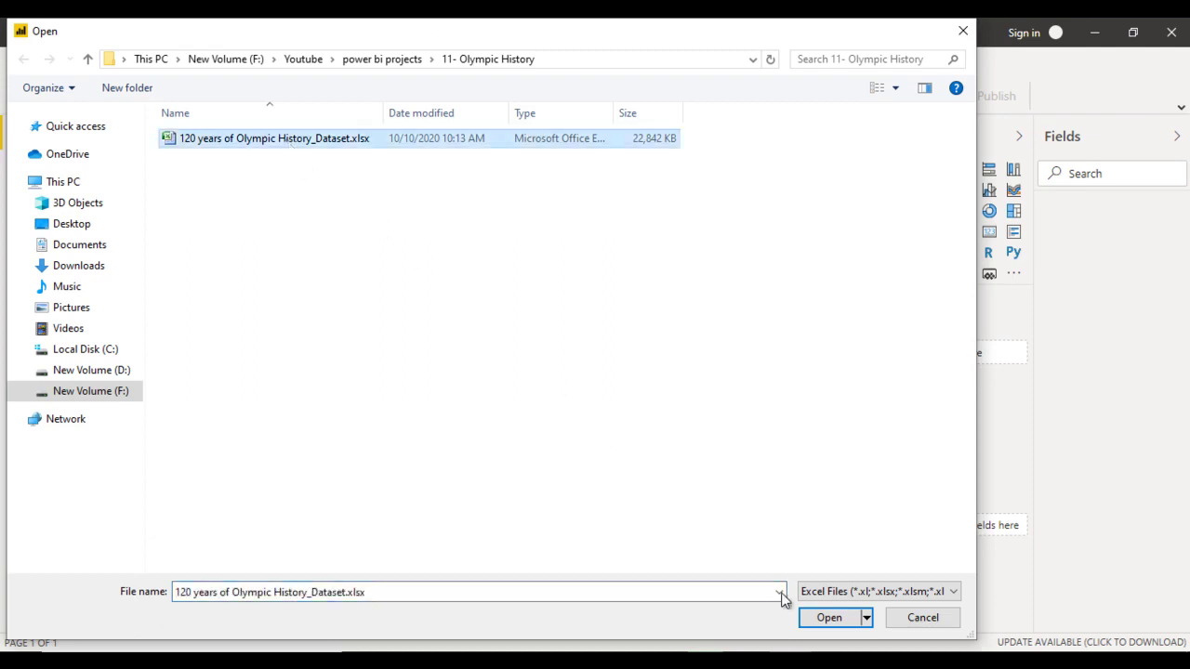
{"action": "left_click", "coordinate": [833, 621]}
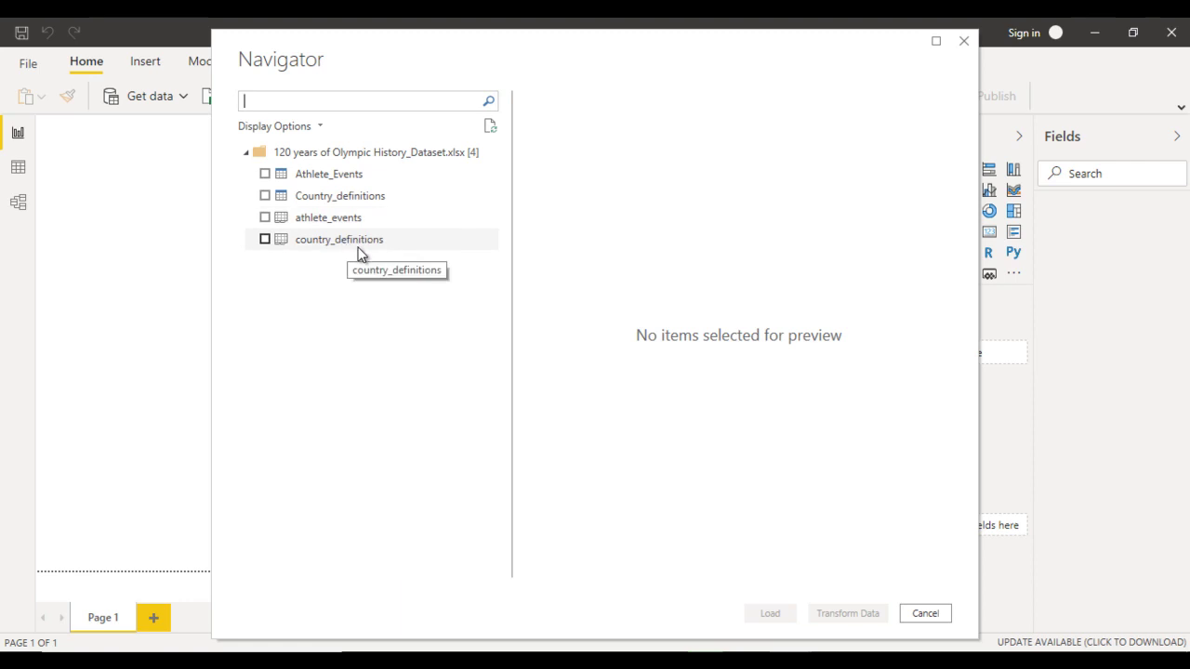
{"action": "left_click", "coordinate": [267, 178]}
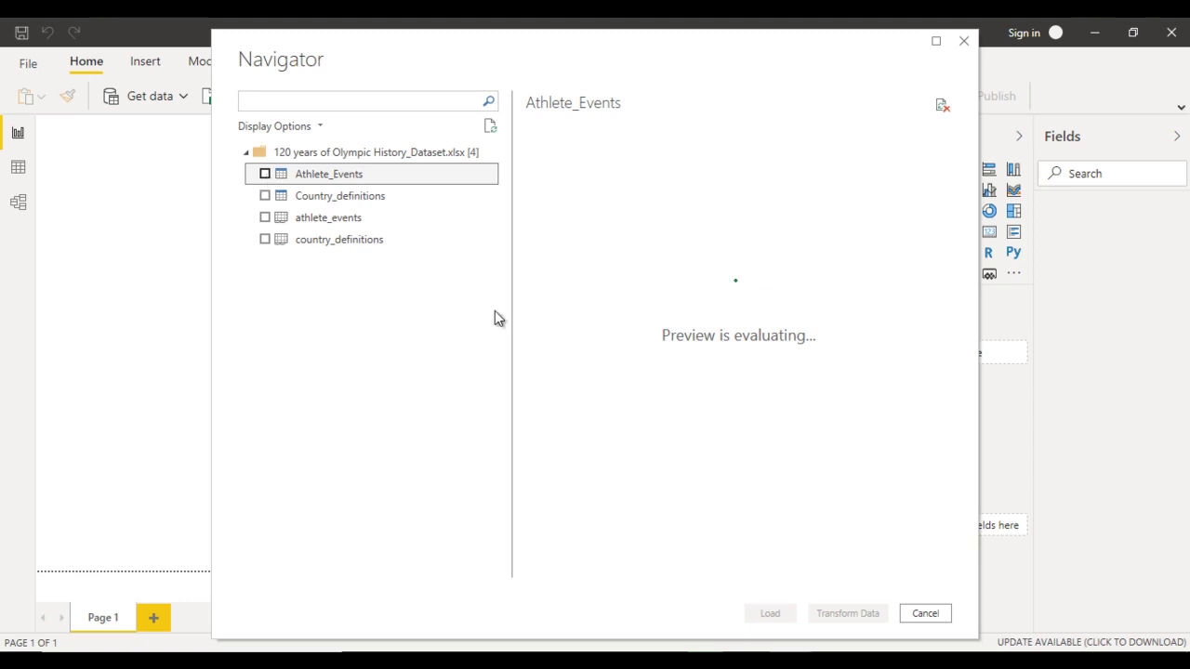
{"action": "left_click", "coordinate": [774, 616]}
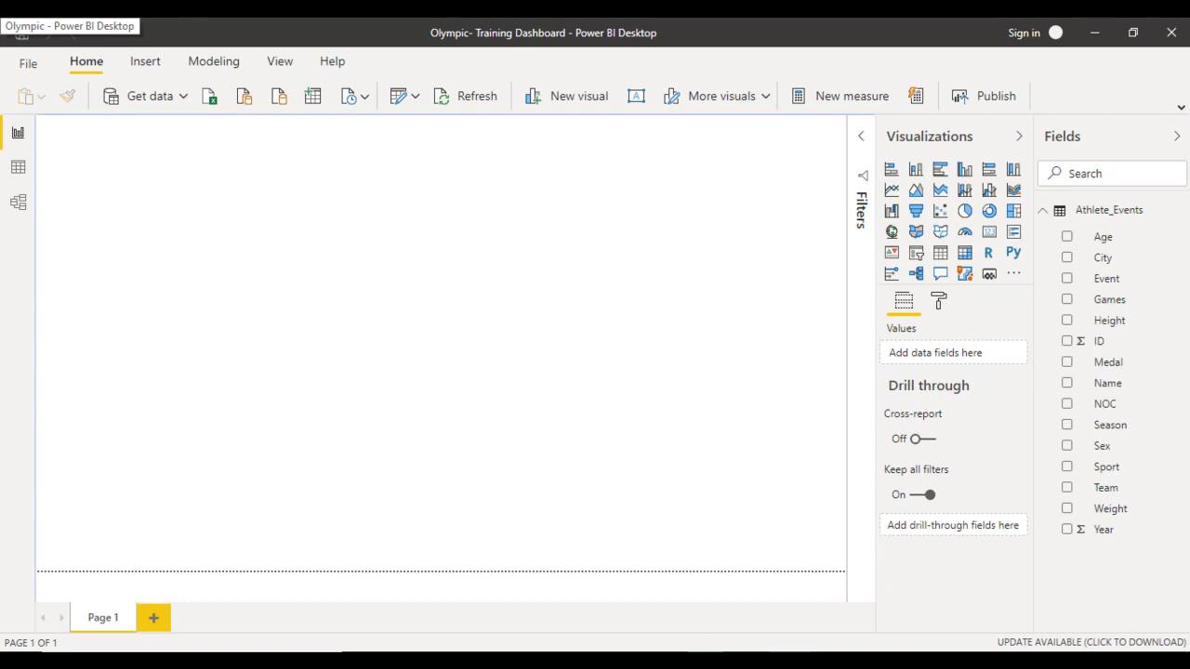
Step: Review the finished Olympic dashboard's layout as a reference and return to the blank Olympic- Training Dashboard report
{"action": "mouse_move", "coordinate": [794, 662]}
{"action": "left_click", "coordinate": [861, 599]}
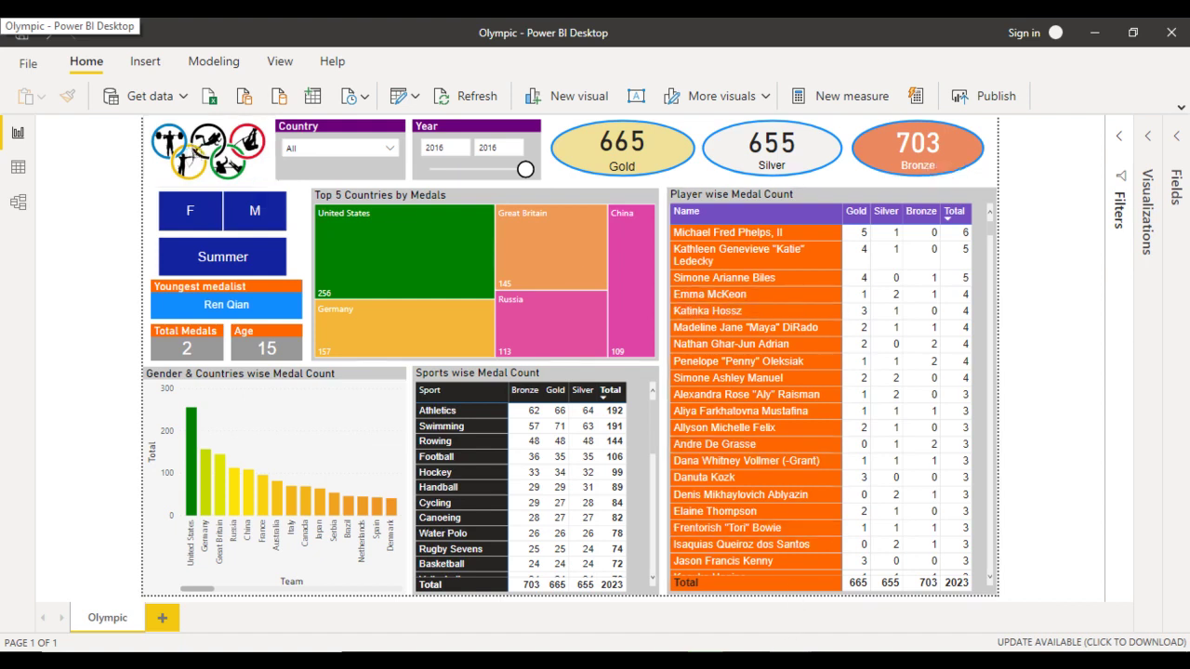
{"action": "left_click", "coordinate": [730, 602]}
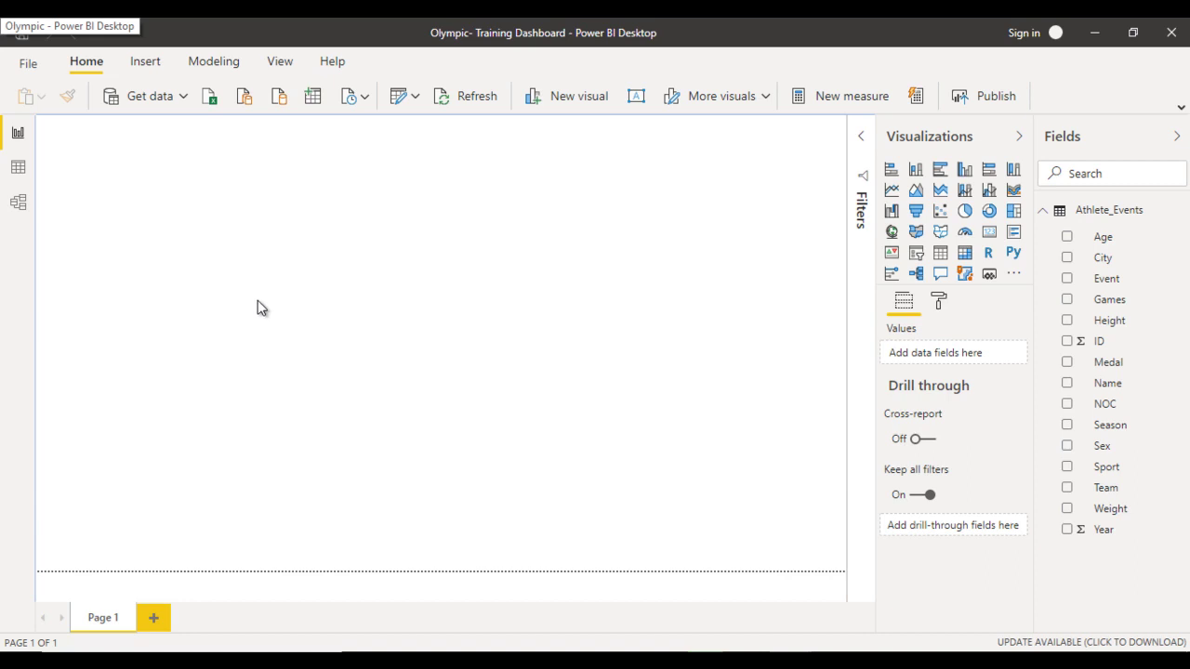
Step: Insert the Capture.JPG picture of the Olympic rings as a small logo in the page's upper-left corner
{"action": "left_click", "coordinate": [139, 65]}
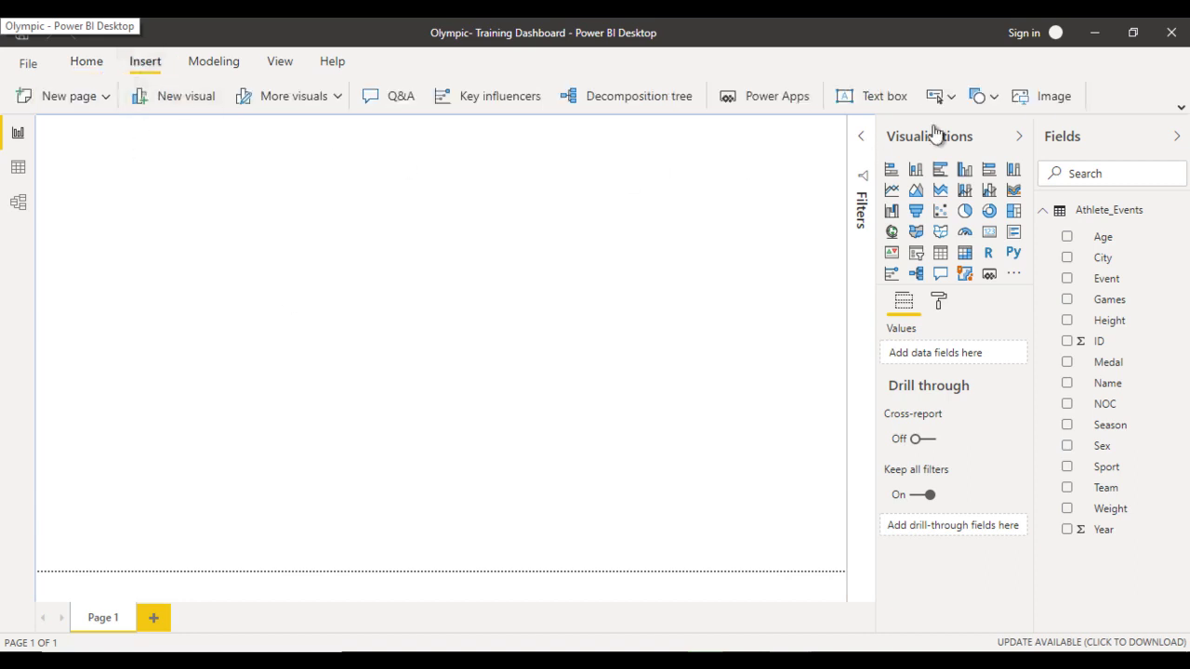
{"action": "left_click", "coordinate": [1066, 99]}
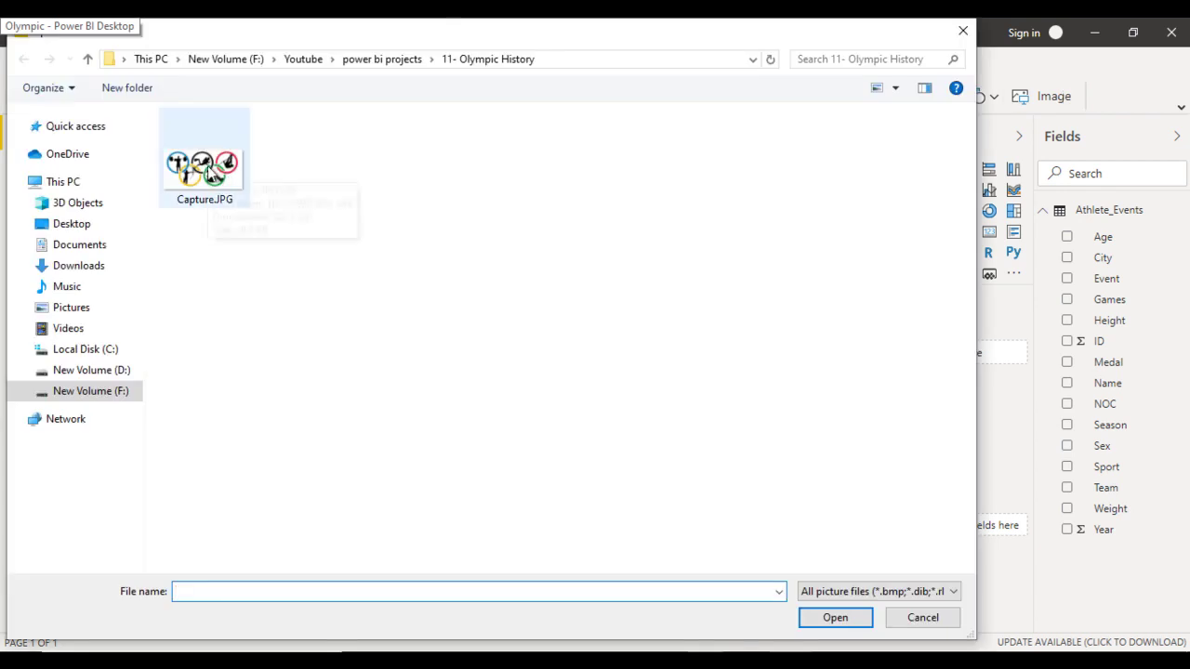
{"action": "left_click", "coordinate": [237, 177]}
{"action": "left_click", "coordinate": [837, 618]}
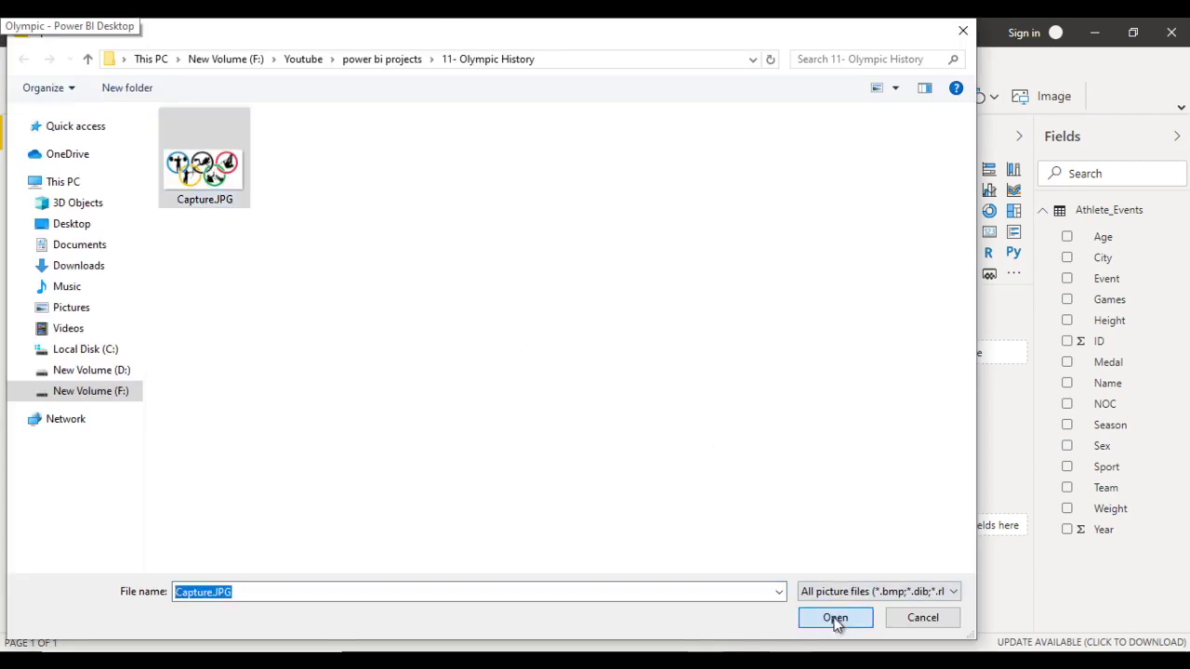
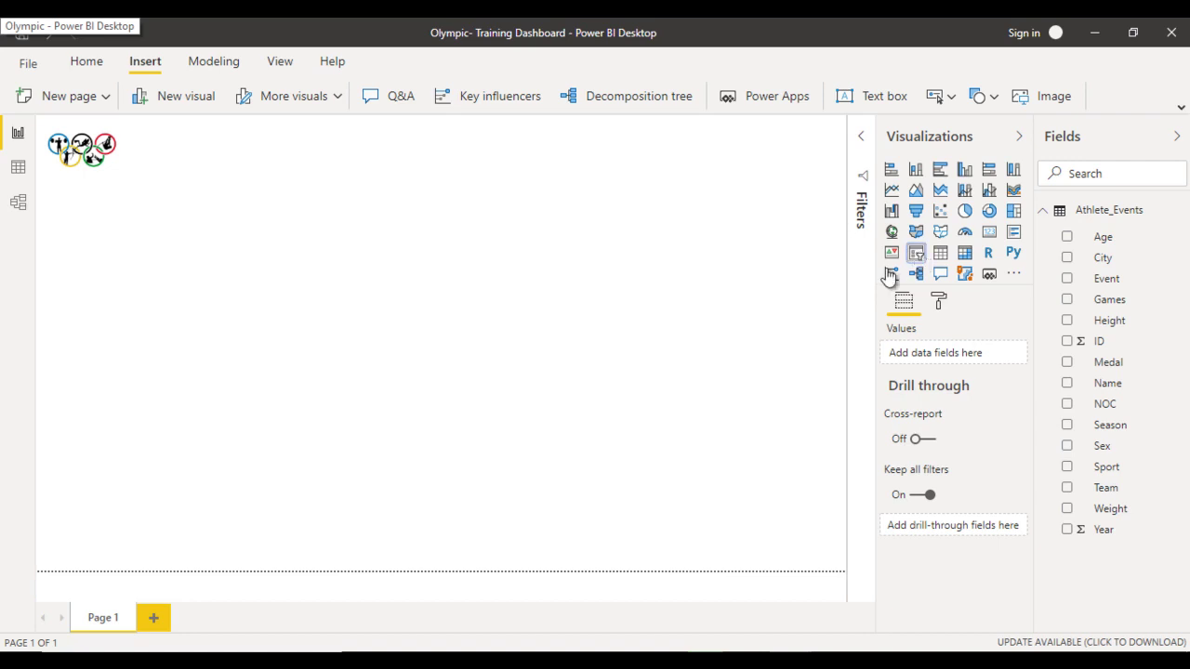
Step: Add four blank slicer visuals to Page 1
{"action": "left_click", "coordinate": [450, 313]}
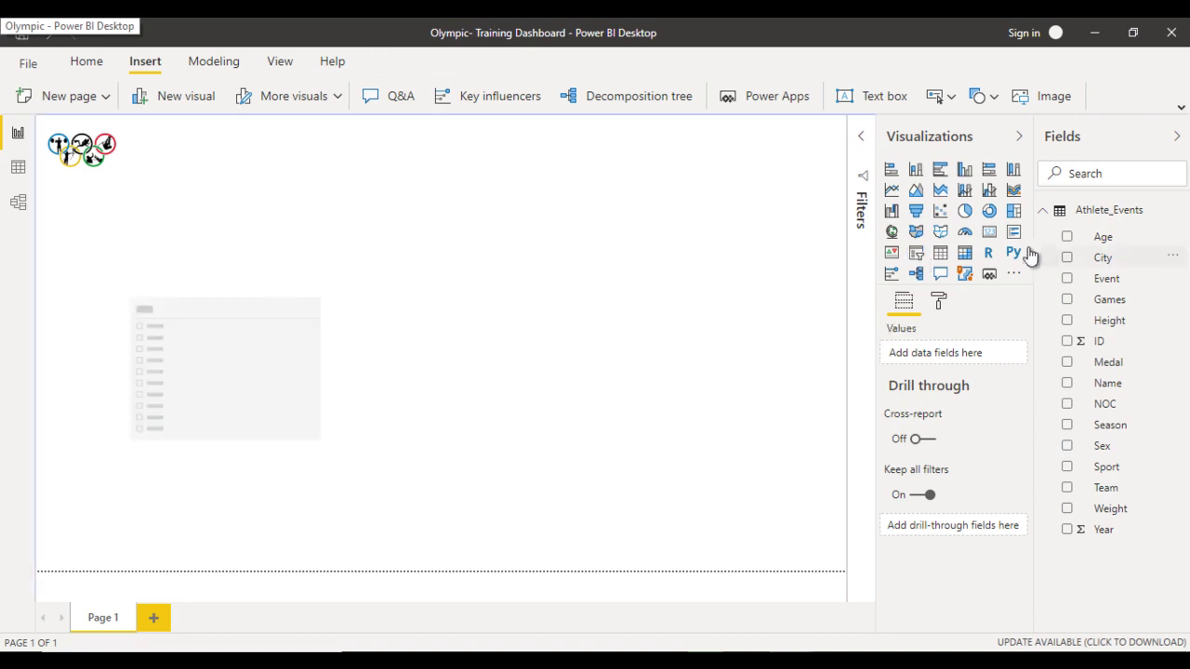
{"action": "left_click", "coordinate": [920, 253]}
{"action": "left_click", "coordinate": [491, 287]}
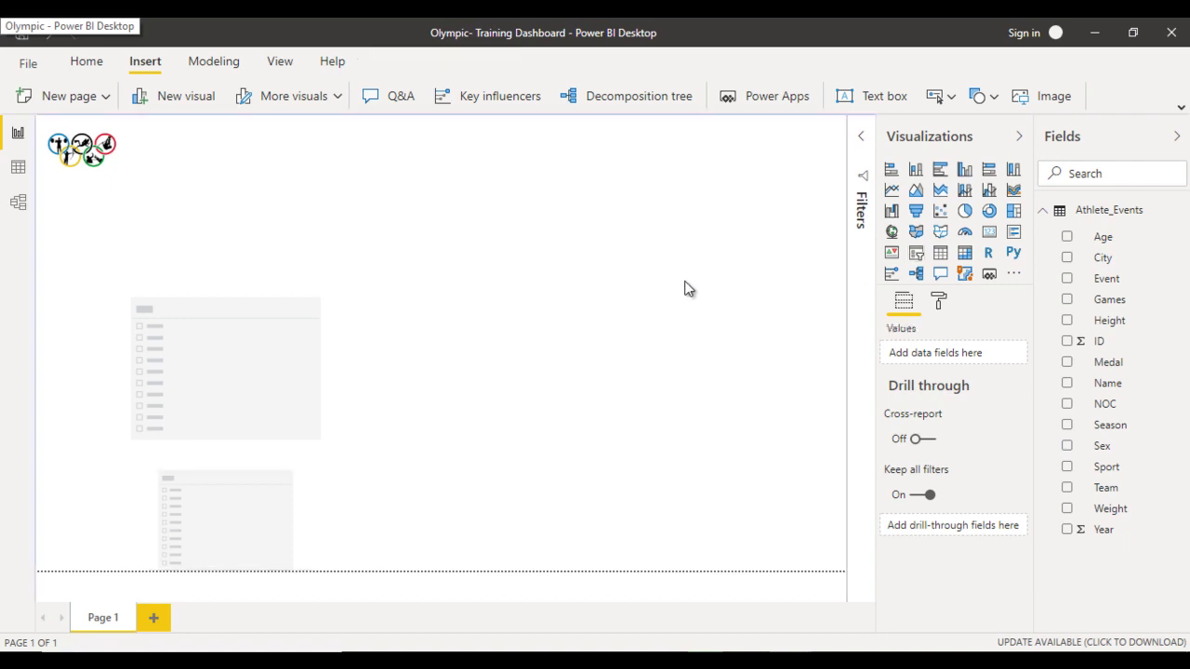
{"action": "left_click", "coordinate": [918, 262]}
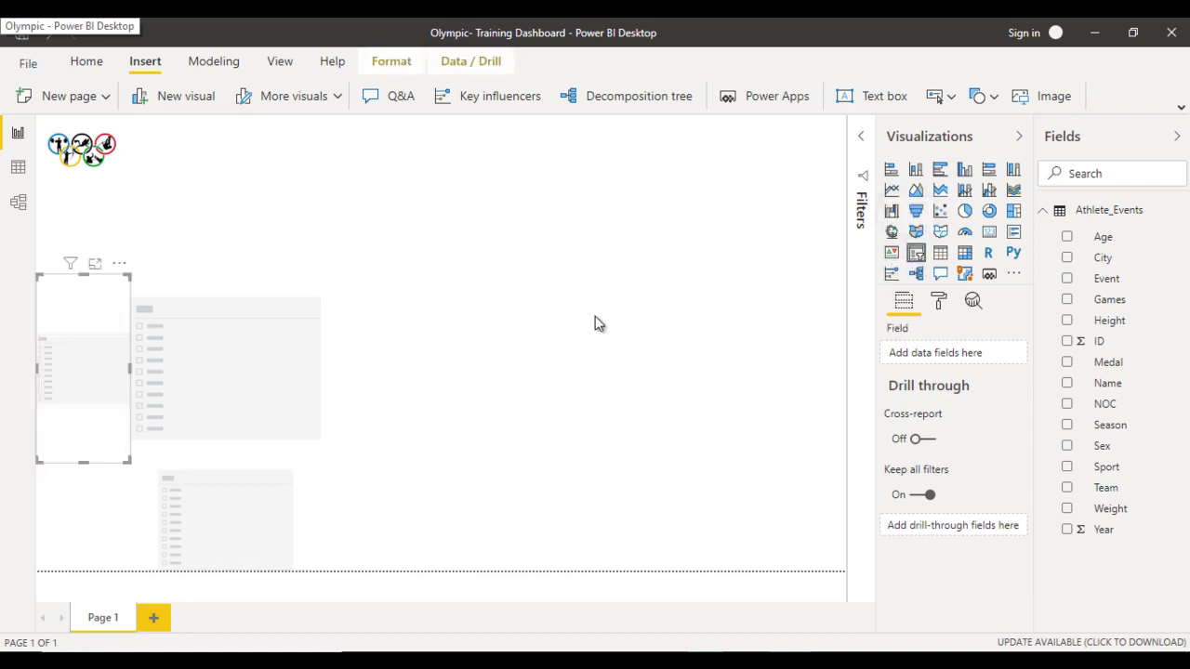
{"action": "key", "text": "Escape"}
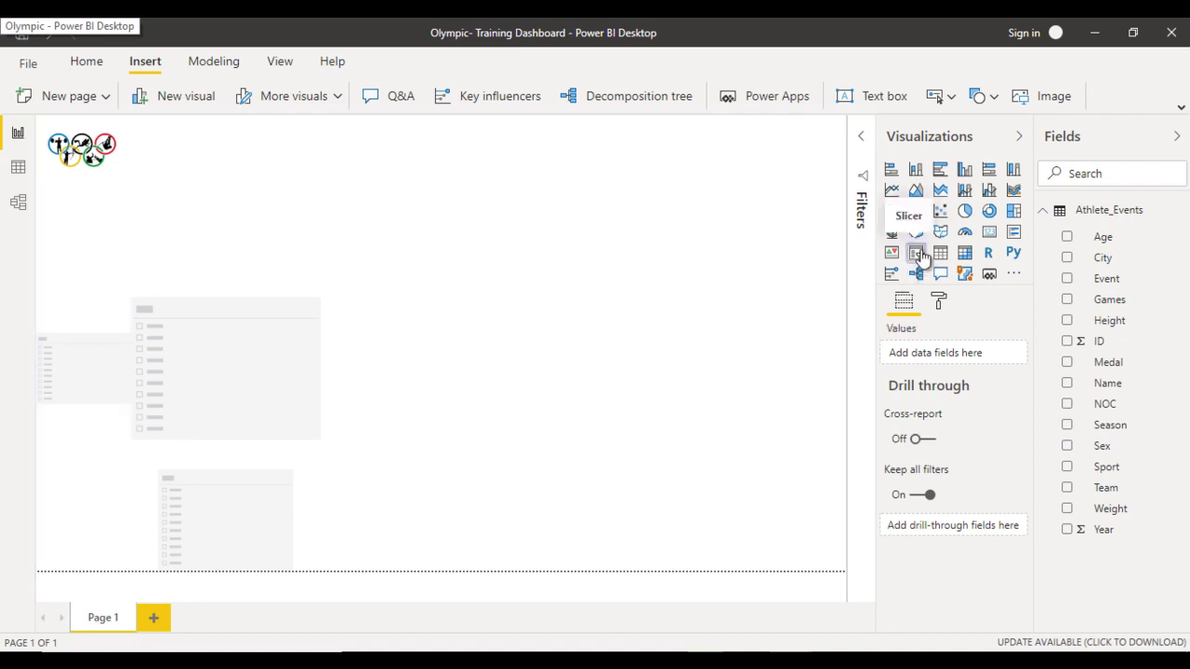
{"action": "left_click", "coordinate": [916, 254]}
Step: Move the large blank slicer to the top of the page beside the logo and reduce its height
{"action": "left_click_drag", "start_coordinate": [242, 362], "coordinate": [218, 171]}
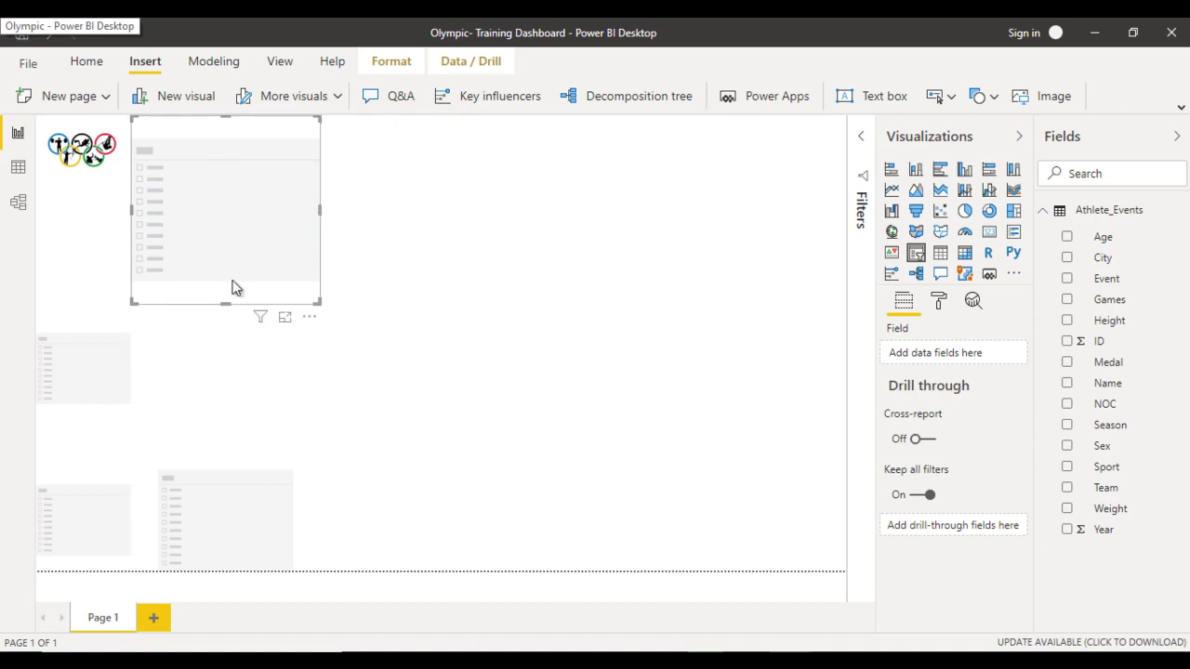
{"action": "left_click_drag", "start_coordinate": [226, 304], "coordinate": [223, 191]}
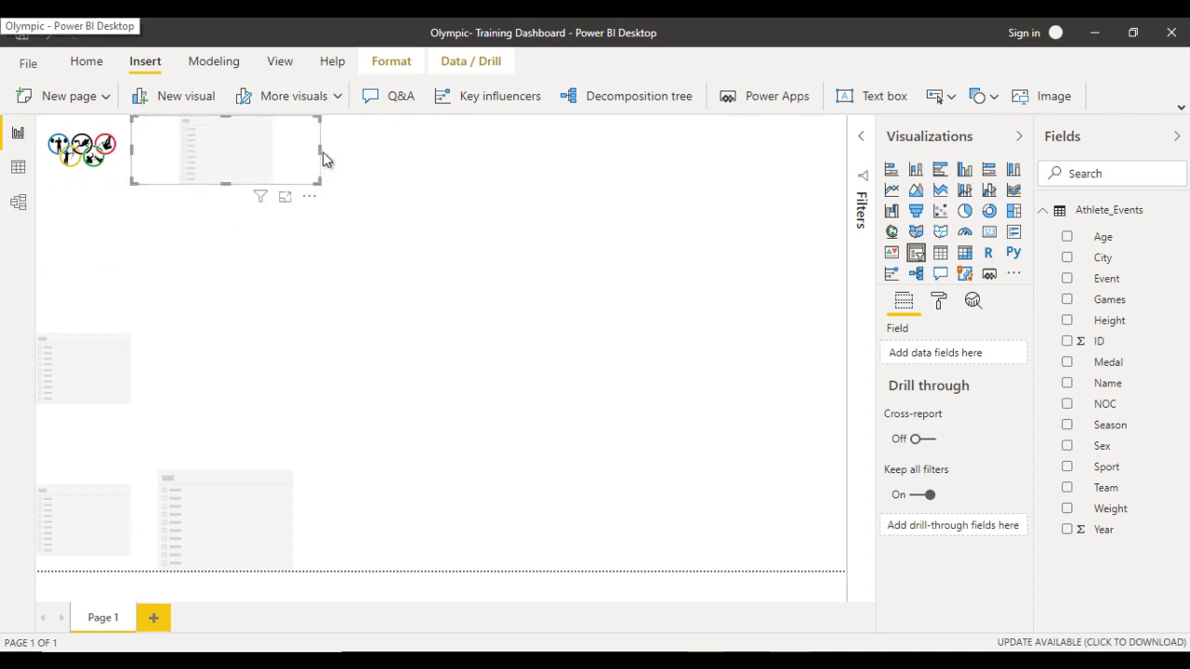
{"action": "left_click", "coordinate": [322, 151]}
{"action": "left_click", "coordinate": [299, 143]}
Step: Assign the Team field to the slicer beside the logo, change it to a dropdown, and check its list of teams
{"action": "left_click_drag", "start_coordinate": [1121, 488], "coordinate": [967, 359]}
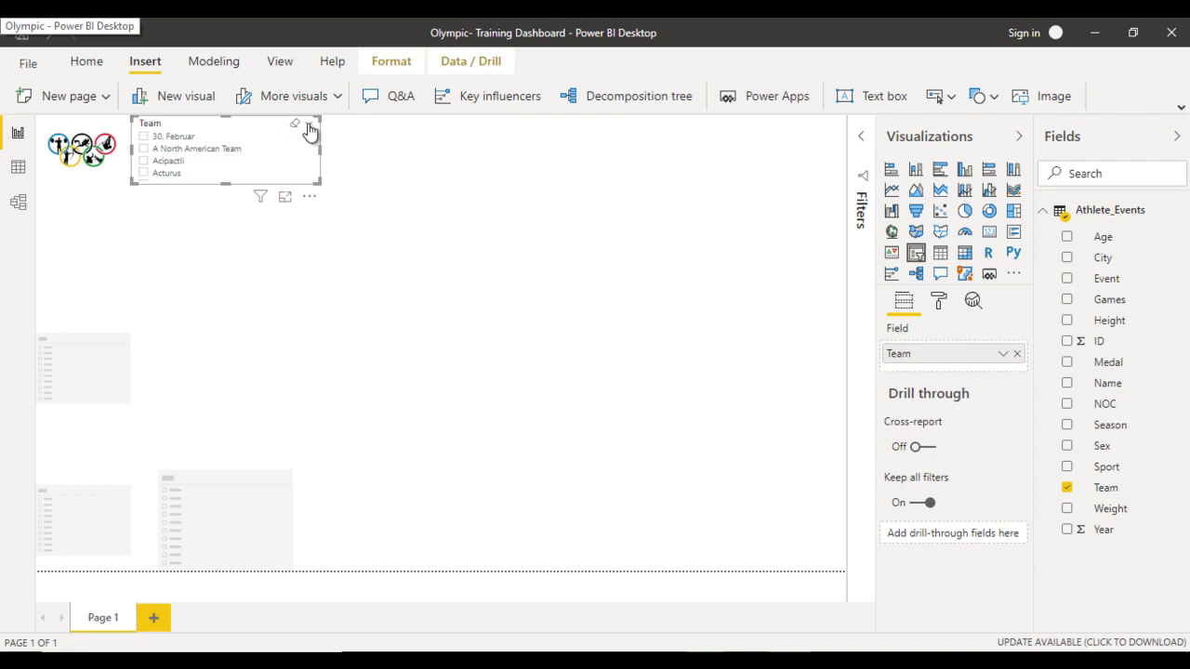
{"action": "left_click", "coordinate": [310, 127]}
{"action": "left_click", "coordinate": [337, 157]}
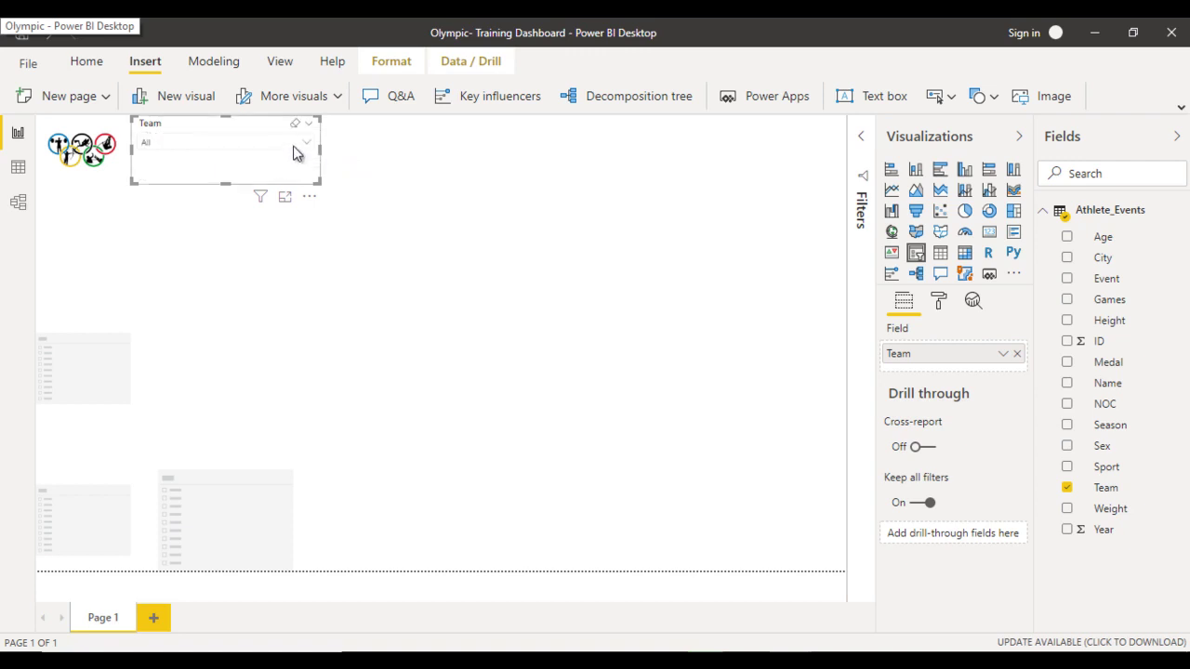
{"action": "left_click", "coordinate": [297, 149]}
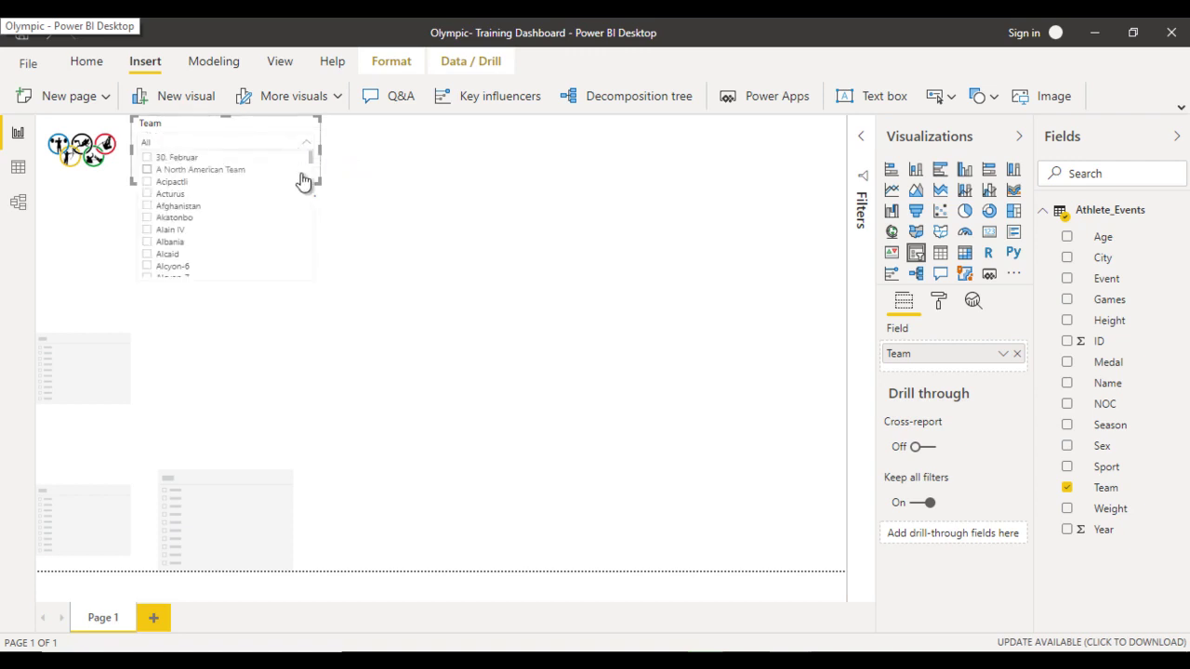
{"action": "left_click_drag", "start_coordinate": [311, 158], "coordinate": [310, 263]}
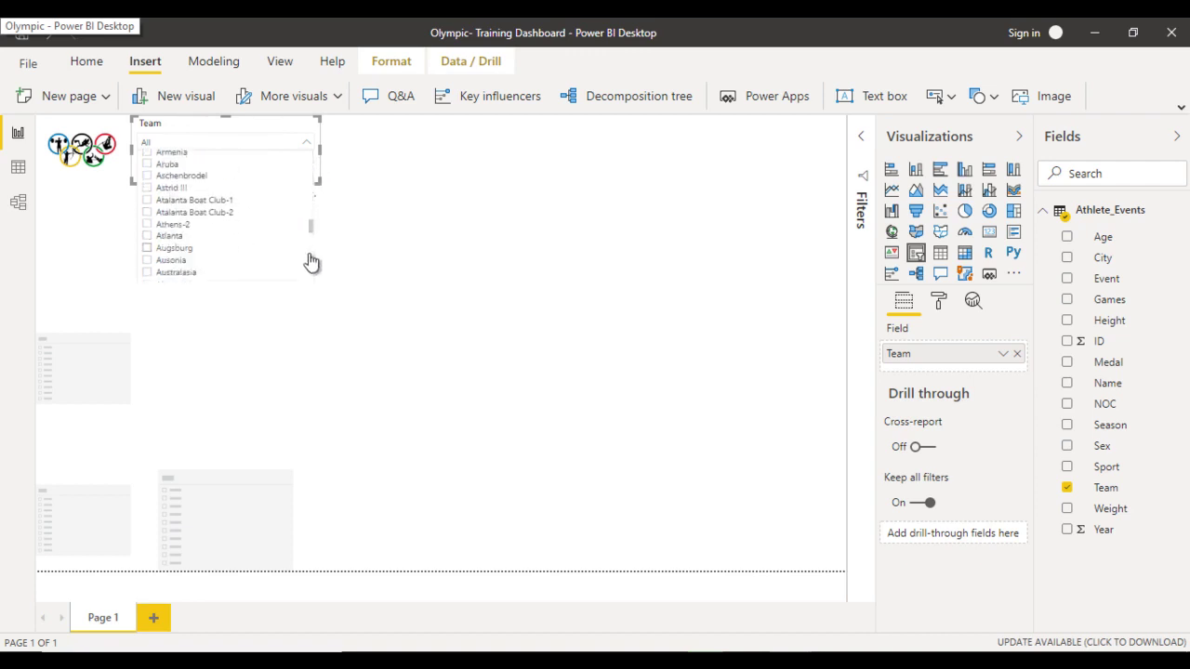
{"action": "left_click", "coordinate": [253, 130]}
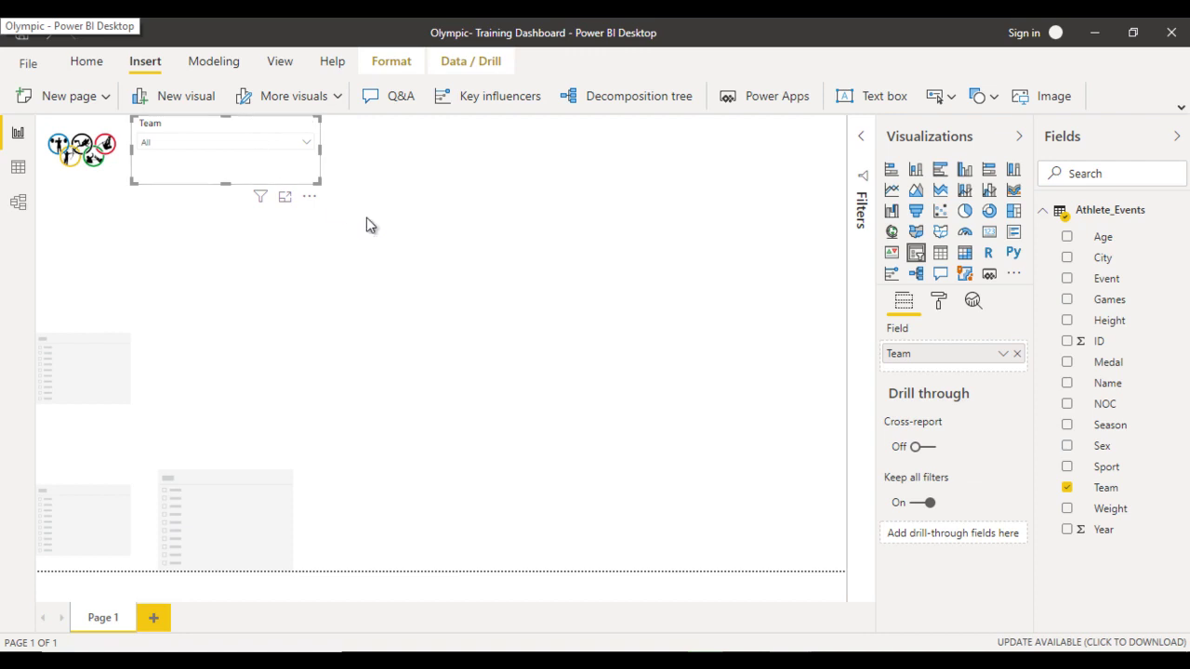
Step: Set the Team slicer's background color to light gray
{"action": "left_click", "coordinate": [939, 303]}
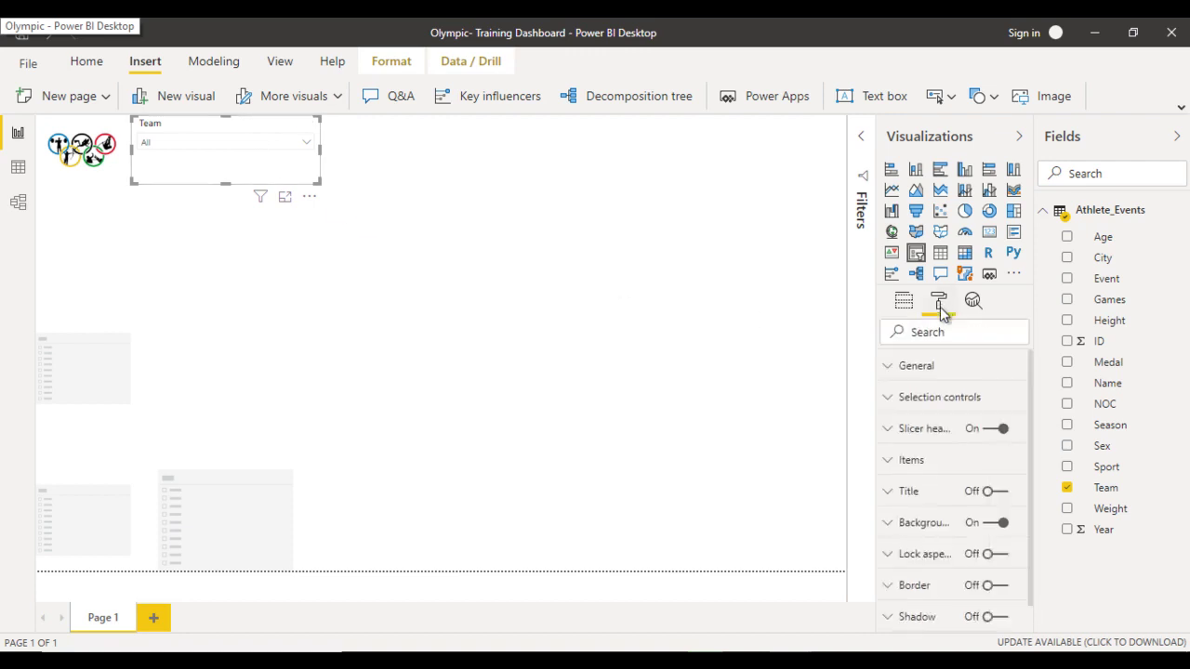
{"action": "left_click", "coordinate": [920, 522]}
{"action": "scroll", "coordinate": [935, 527], "scroll_direction": "down", "scroll_amount": 2}
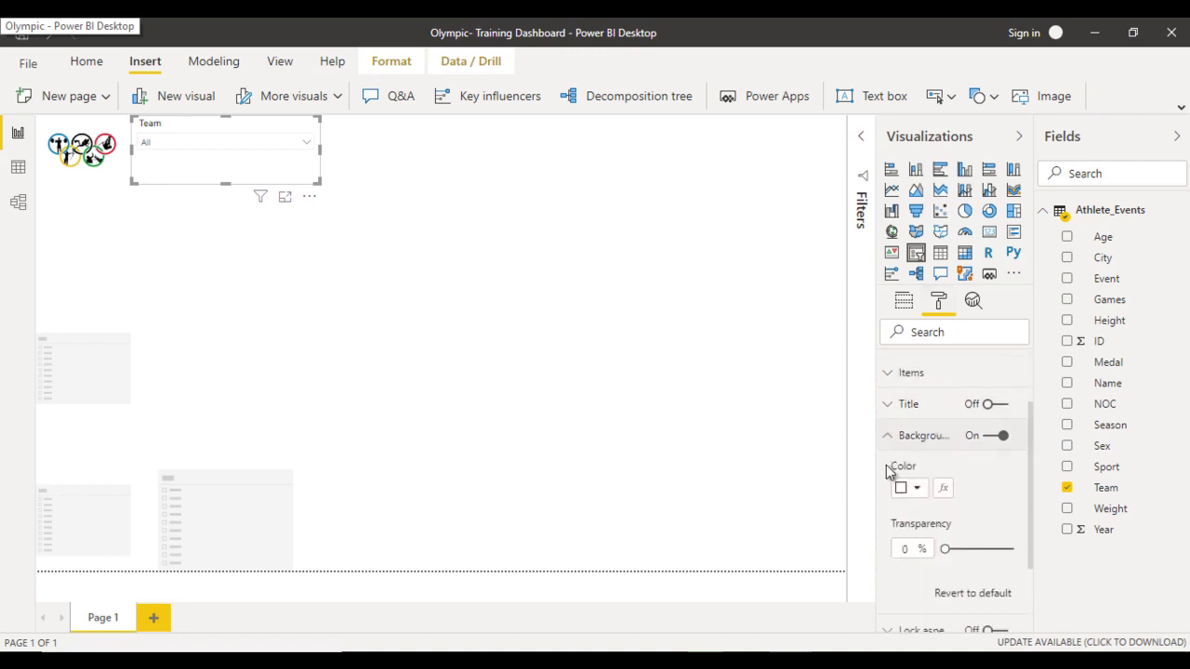
{"action": "left_click", "coordinate": [915, 490]}
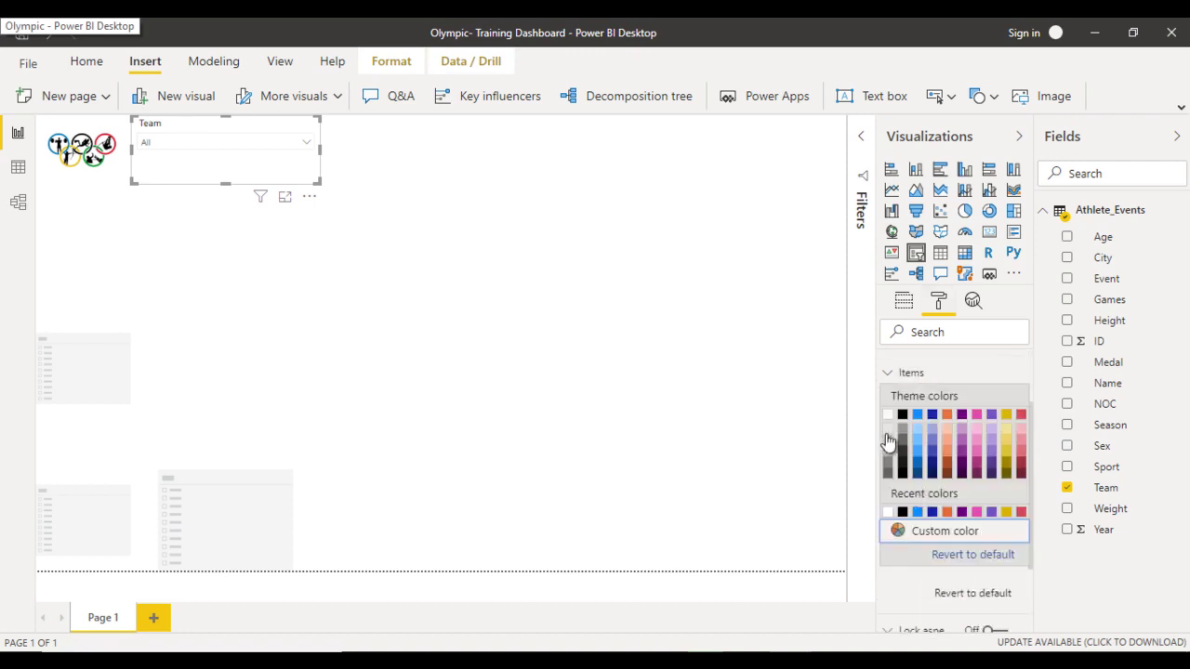
{"action": "left_click", "coordinate": [888, 450]}
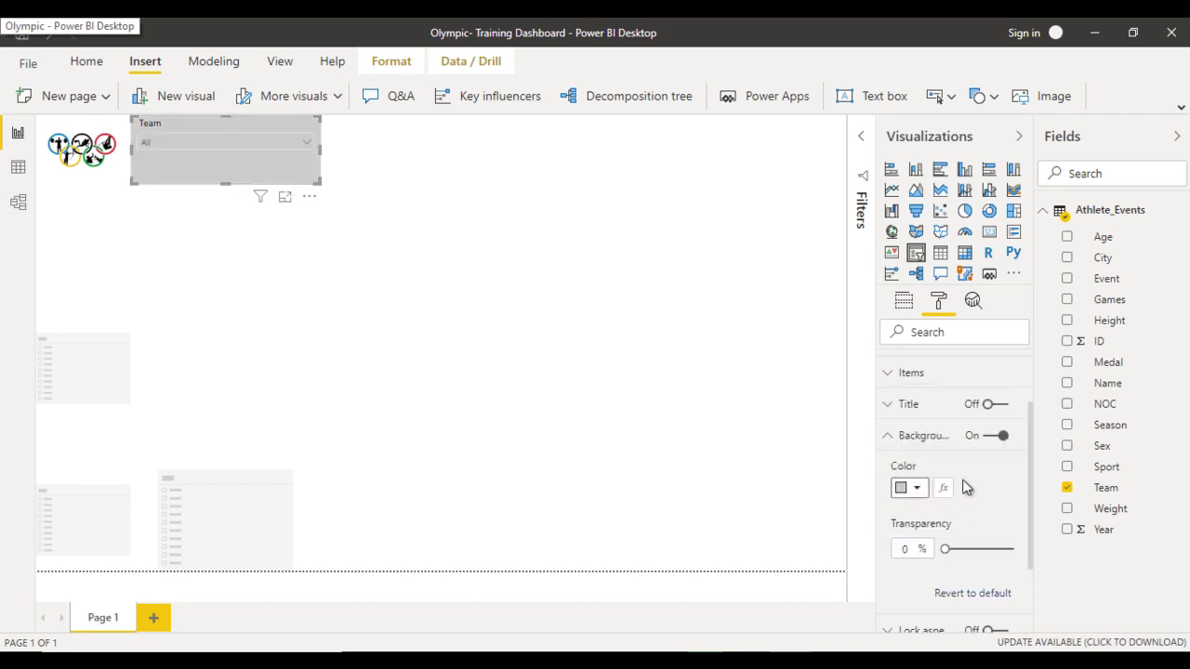
Step: Turn on the Team slicer's title and set the title text to Country
{"action": "left_click", "coordinate": [900, 437]}
{"action": "left_click", "coordinate": [998, 462]}
{"action": "left_click", "coordinate": [920, 468]}
{"action": "left_click", "coordinate": [921, 513]}
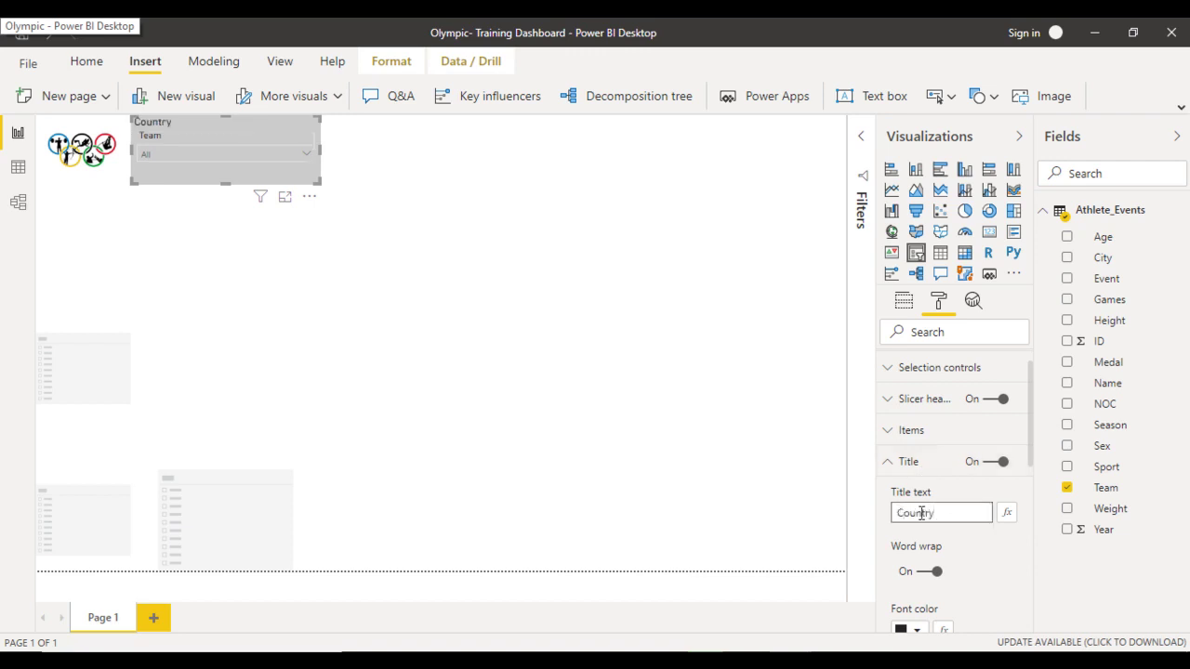
Step: Give the Country title a dark blue background and a white font color
{"action": "scroll", "coordinate": [921, 517], "scroll_direction": "down", "scroll_amount": 4}
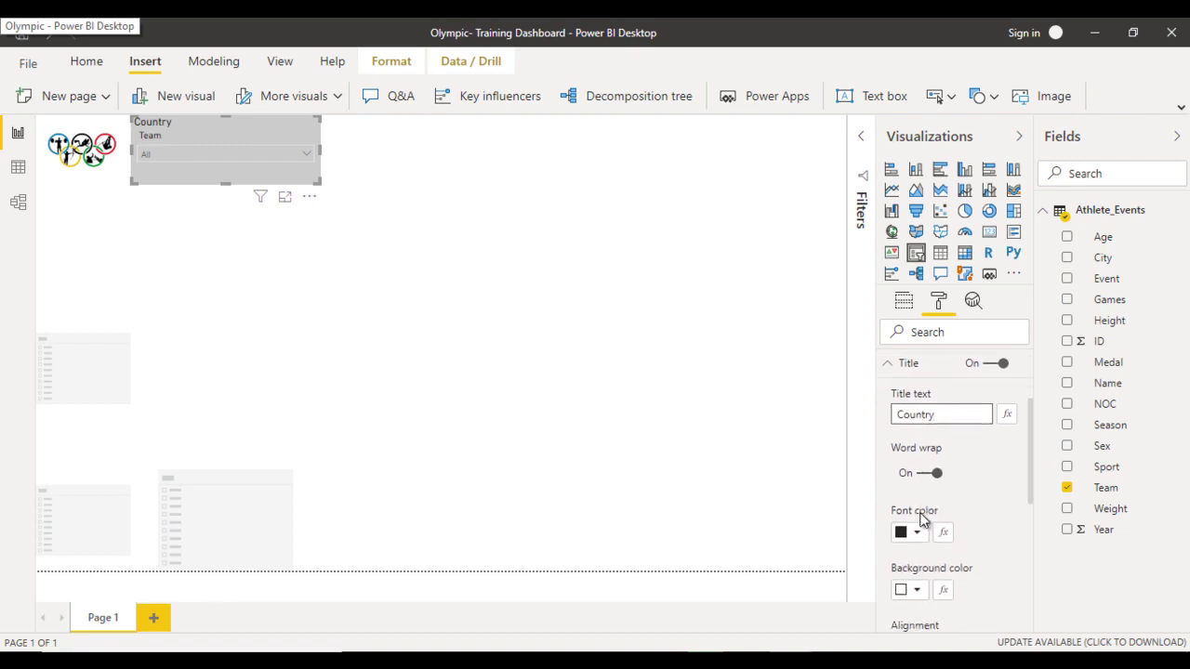
{"action": "scroll", "coordinate": [923, 523], "scroll_direction": "down", "scroll_amount": 1}
{"action": "left_click", "coordinate": [918, 516]}
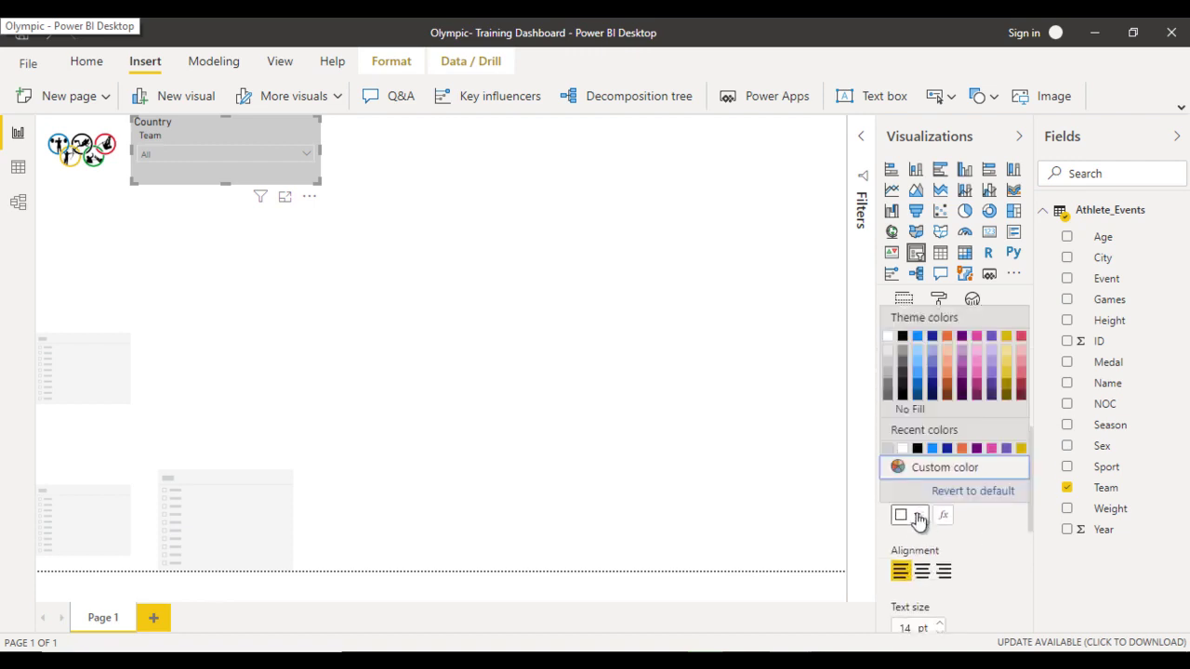
{"action": "left_click", "coordinate": [933, 336]}
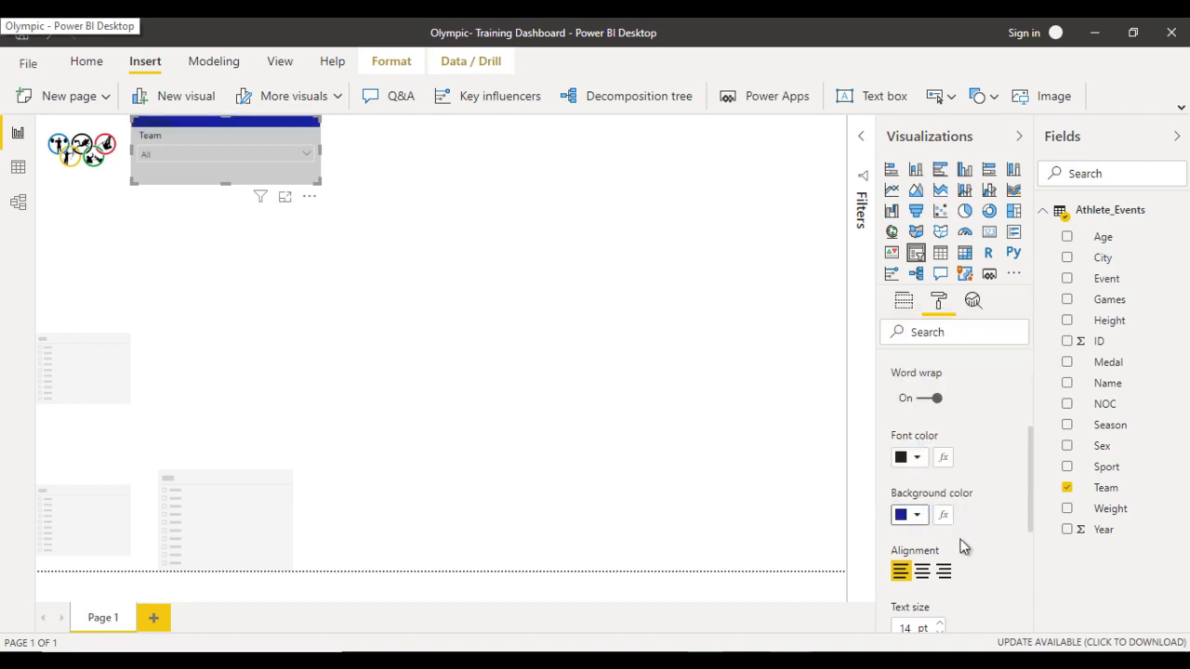
{"action": "left_click", "coordinate": [915, 457]}
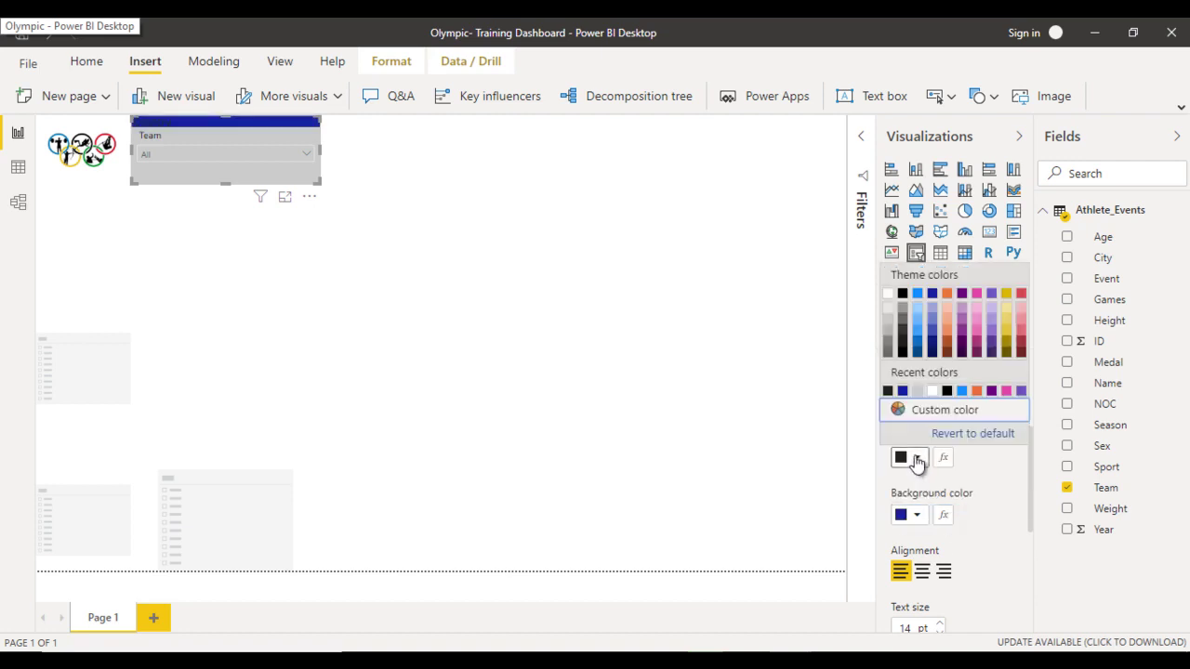
{"action": "left_click", "coordinate": [936, 394]}
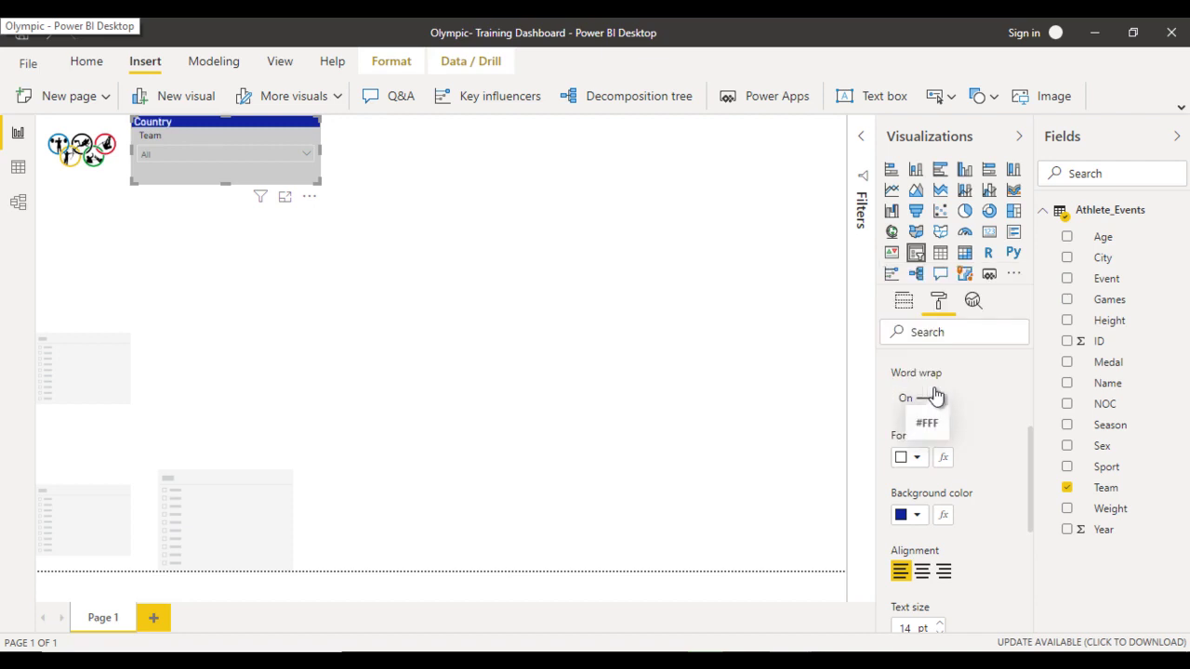
Step: Turn off the Country slicer's header
{"action": "scroll", "coordinate": [1012, 469], "scroll_direction": "up", "scroll_amount": 2}
{"action": "left_click", "coordinate": [926, 493]}
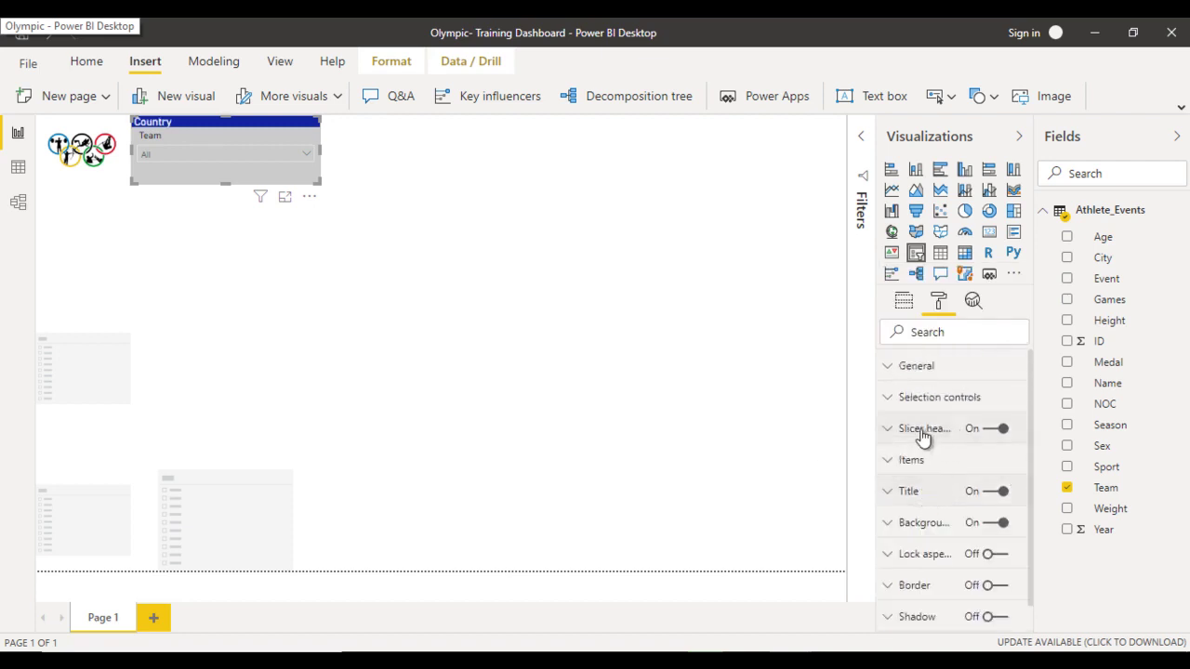
{"action": "left_click", "coordinate": [988, 434]}
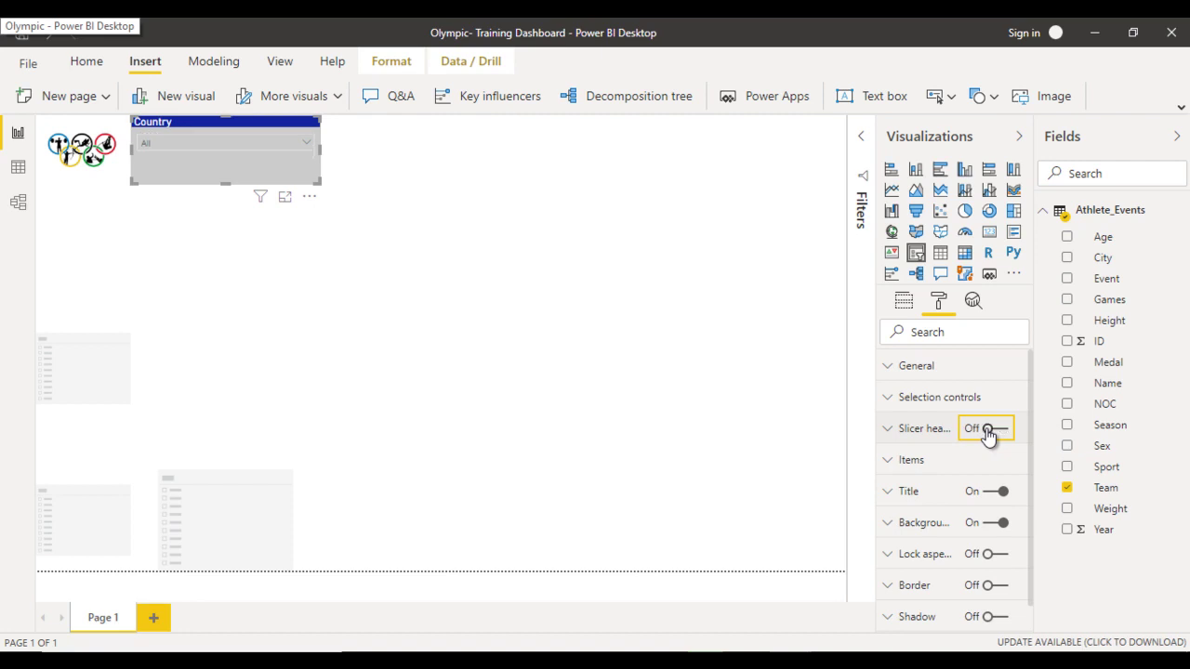
Step: Set the Country slicer's items to a black font on a white background and shrink the slicer's height and width
{"action": "left_click", "coordinate": [930, 468]}
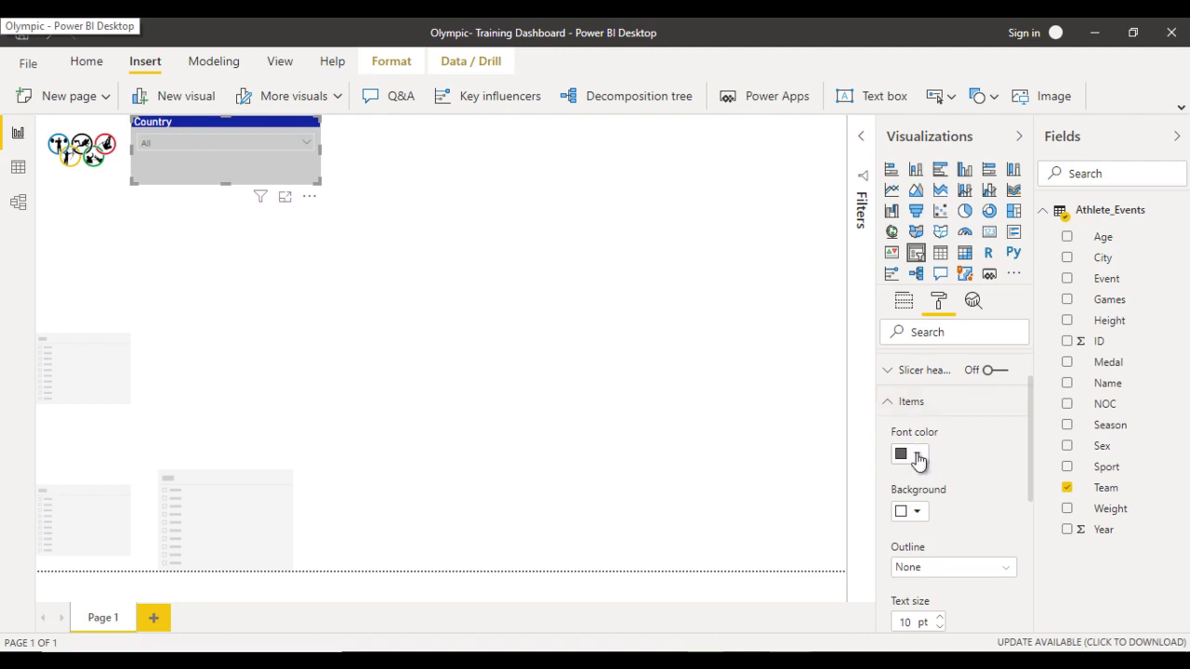
{"action": "left_click", "coordinate": [916, 456]}
{"action": "left_click", "coordinate": [902, 291]}
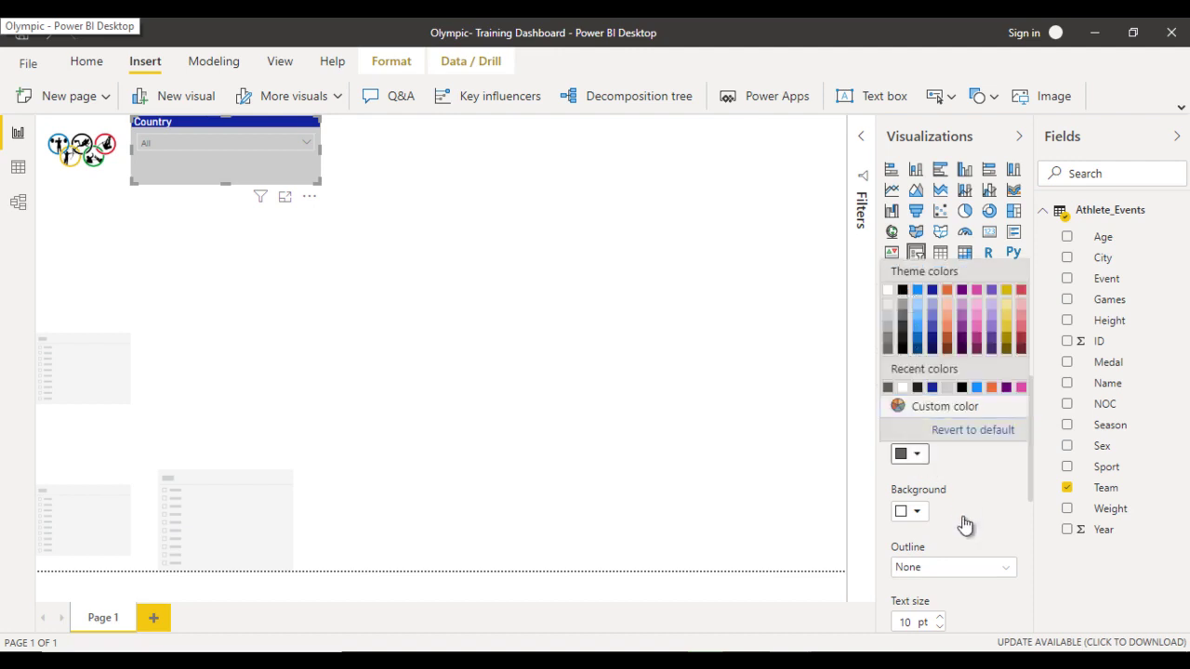
{"action": "left_click", "coordinate": [916, 513]}
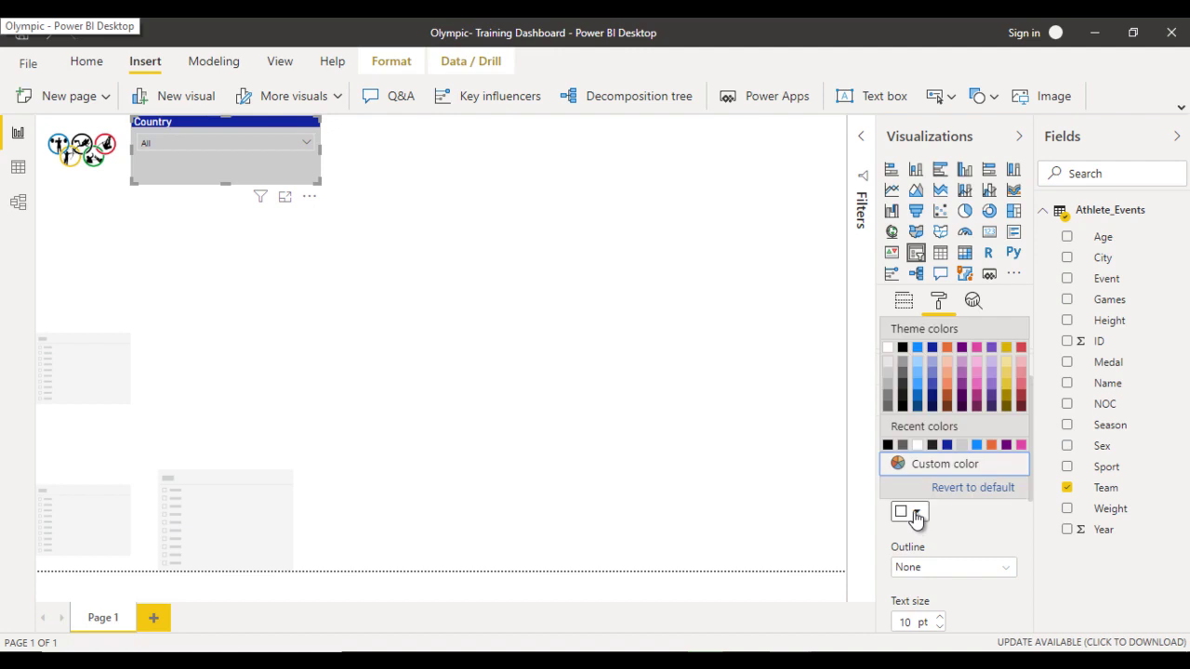
{"action": "left_click", "coordinate": [916, 445]}
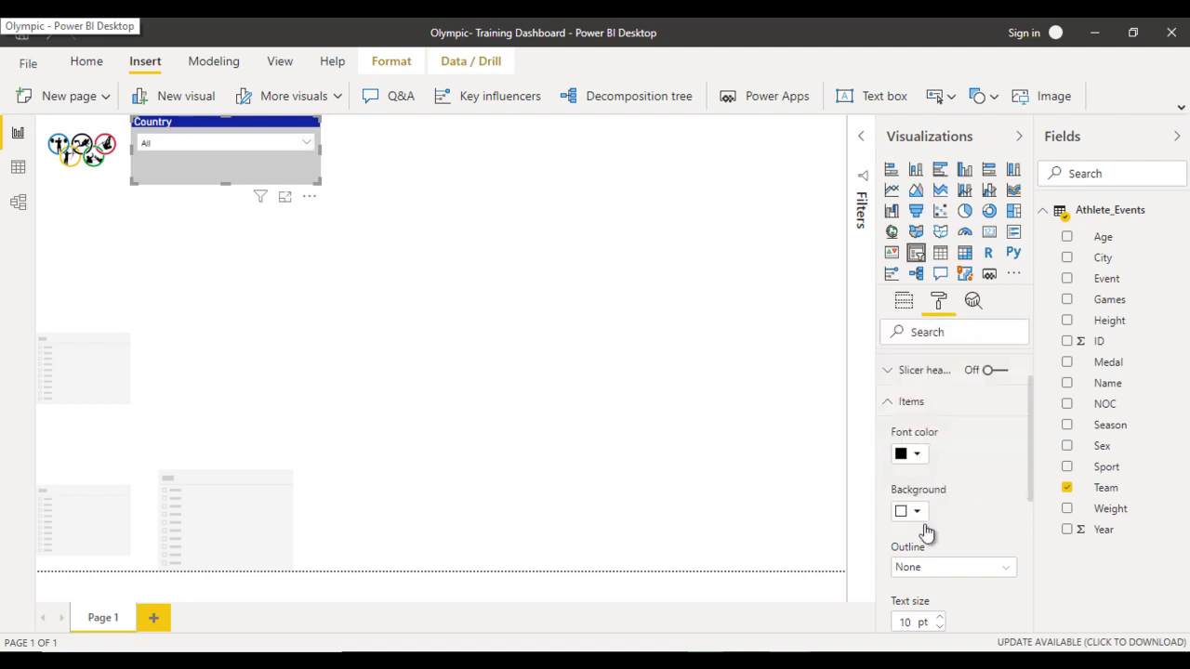
{"action": "left_click_drag", "start_coordinate": [224, 162], "coordinate": [223, 172]}
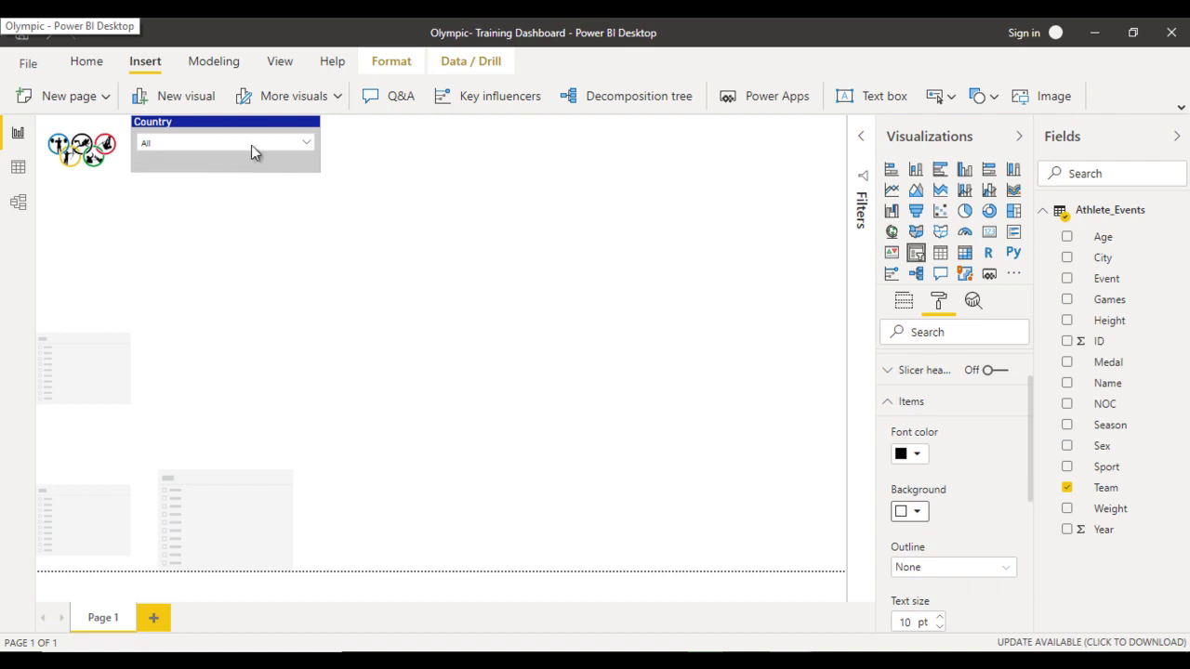
{"action": "left_click_drag", "start_coordinate": [321, 144], "coordinate": [235, 160]}
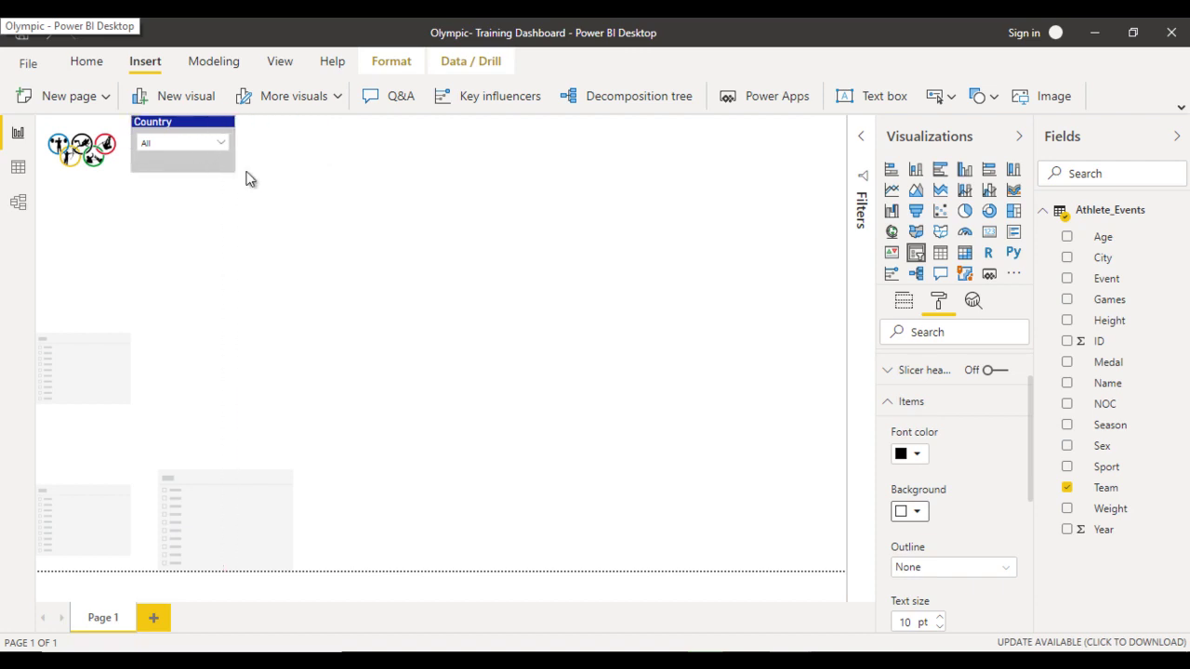
Step: Place a blank slicer beside the Country slicer, match its height, and assign the Year field to it
{"action": "left_click_drag", "start_coordinate": [82, 388], "coordinate": [294, 204]}
{"action": "left_click_drag", "start_coordinate": [298, 302], "coordinate": [388, 158]}
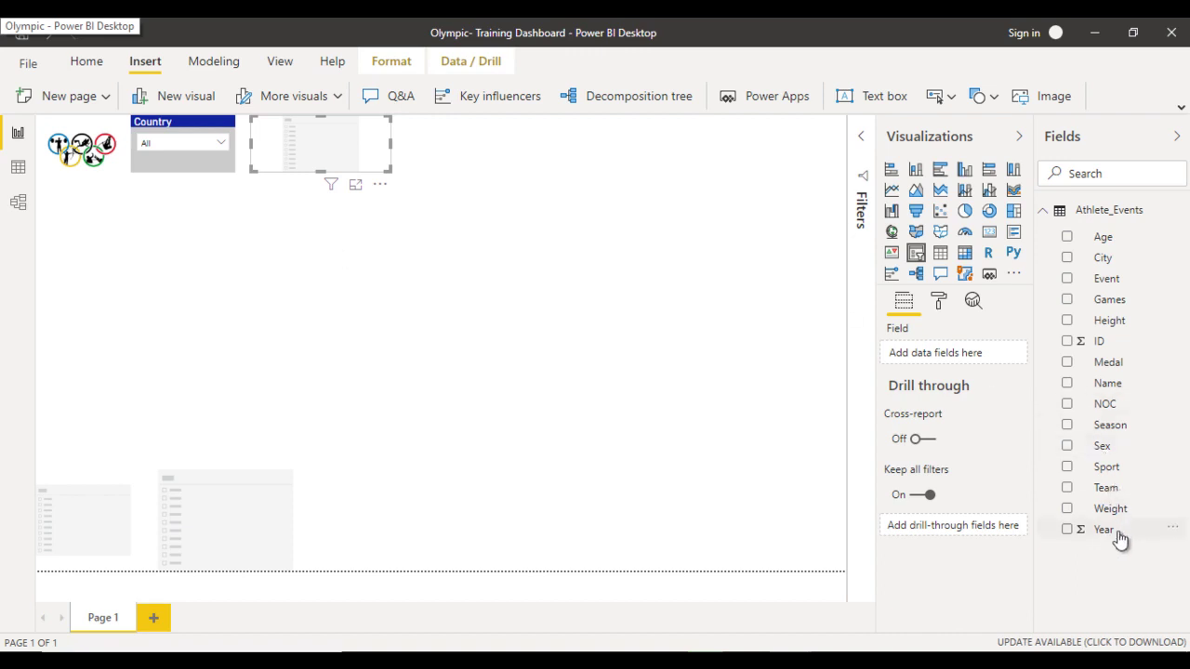
{"action": "left_click_drag", "start_coordinate": [1121, 530], "coordinate": [977, 362]}
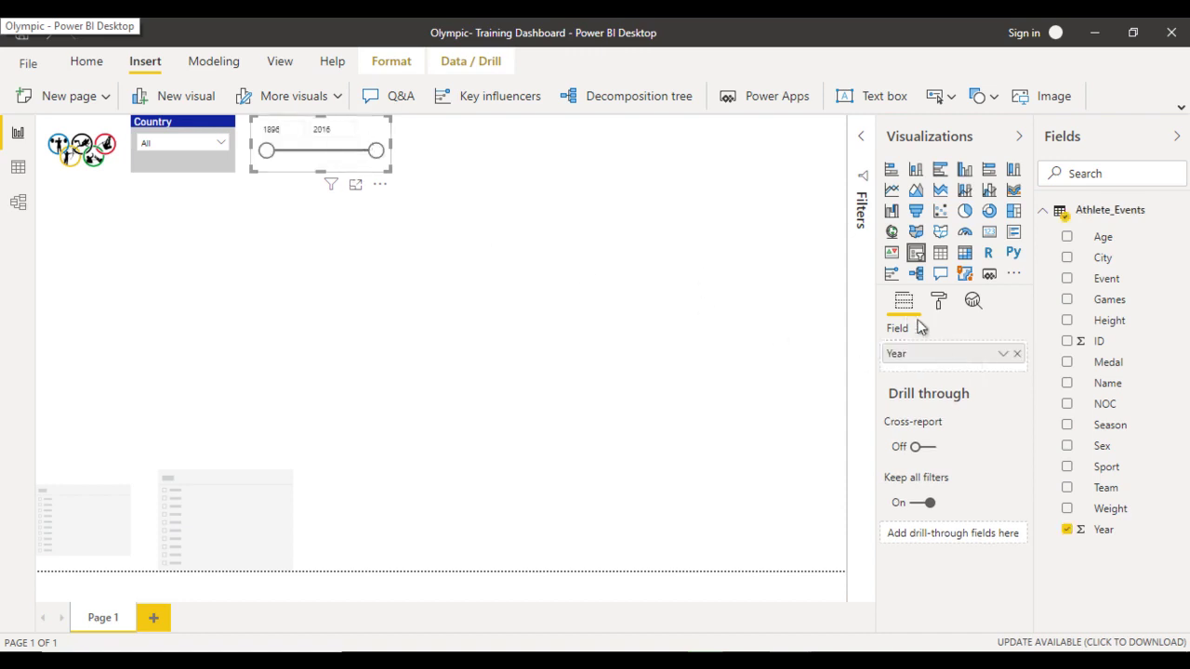
Step: Copy the Country slicer's formatting onto the Year slicer with the Format Painter
{"action": "left_click", "coordinate": [171, 129]}
{"action": "left_click", "coordinate": [76, 65]}
{"action": "left_click", "coordinate": [68, 95]}
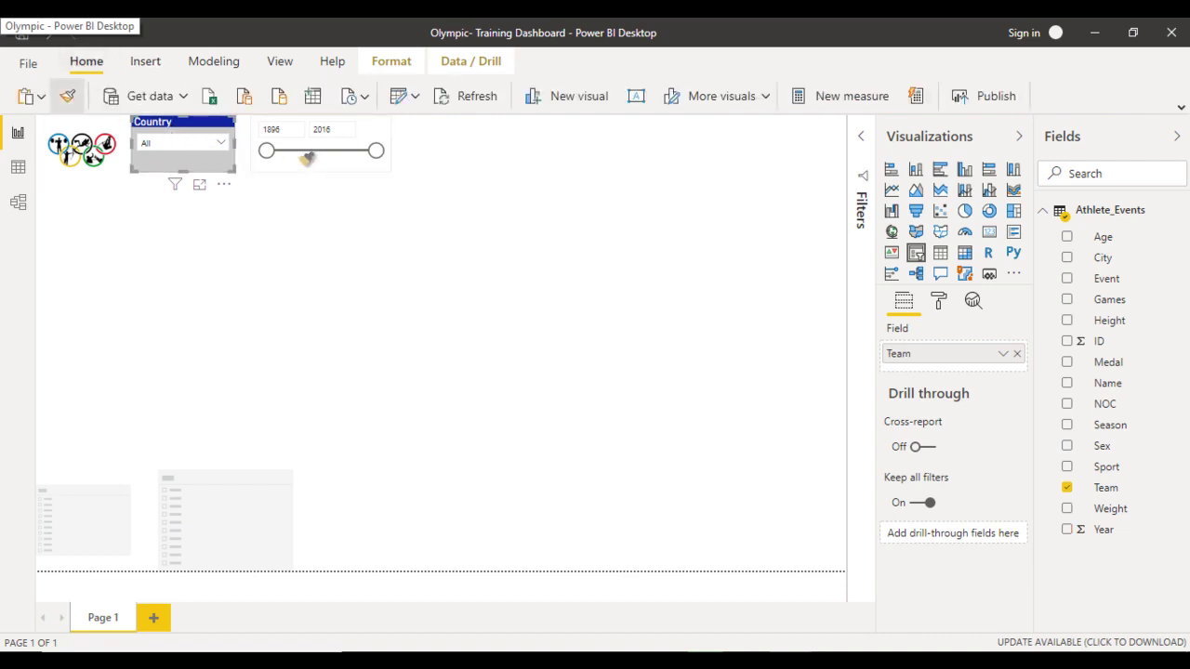
{"action": "left_click", "coordinate": [307, 163]}
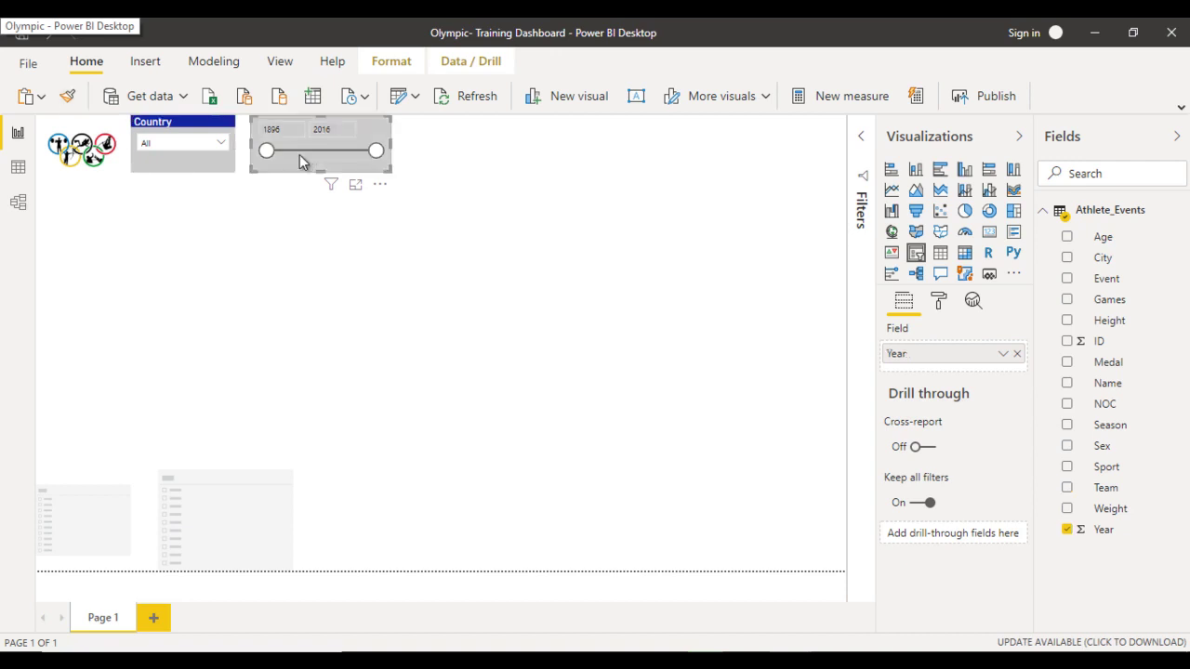
Step: Set the Year slicer's title text to "Year"
{"action": "left_click", "coordinate": [940, 302]}
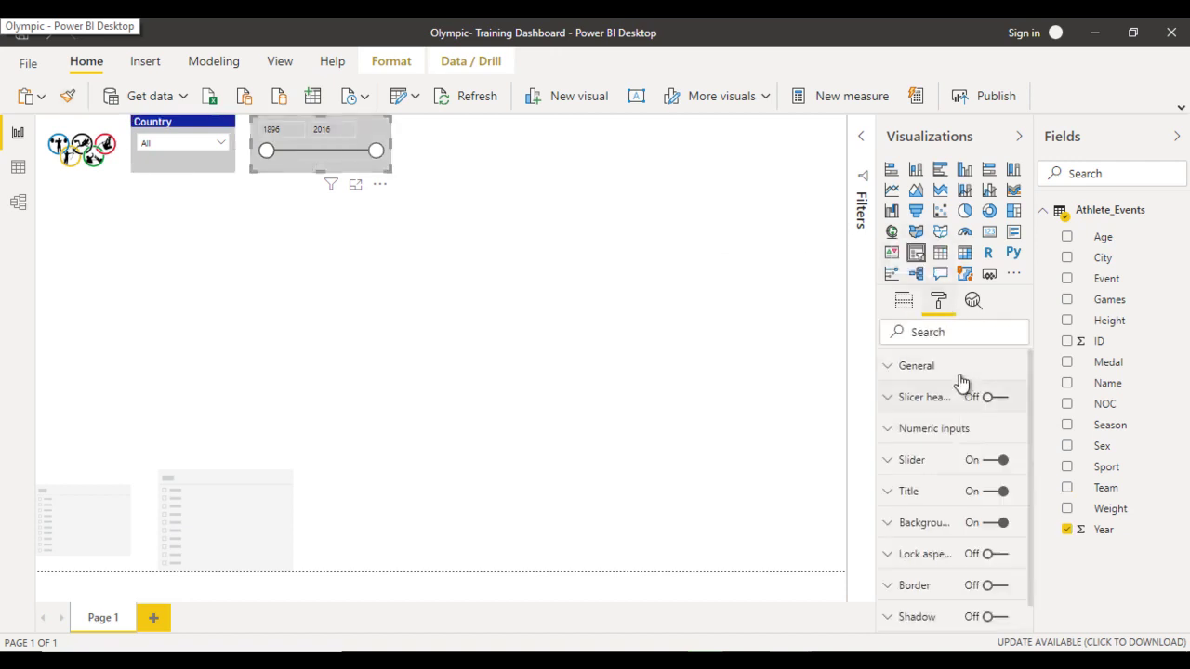
{"action": "left_click", "coordinate": [928, 498]}
{"action": "left_click", "coordinate": [926, 541]}
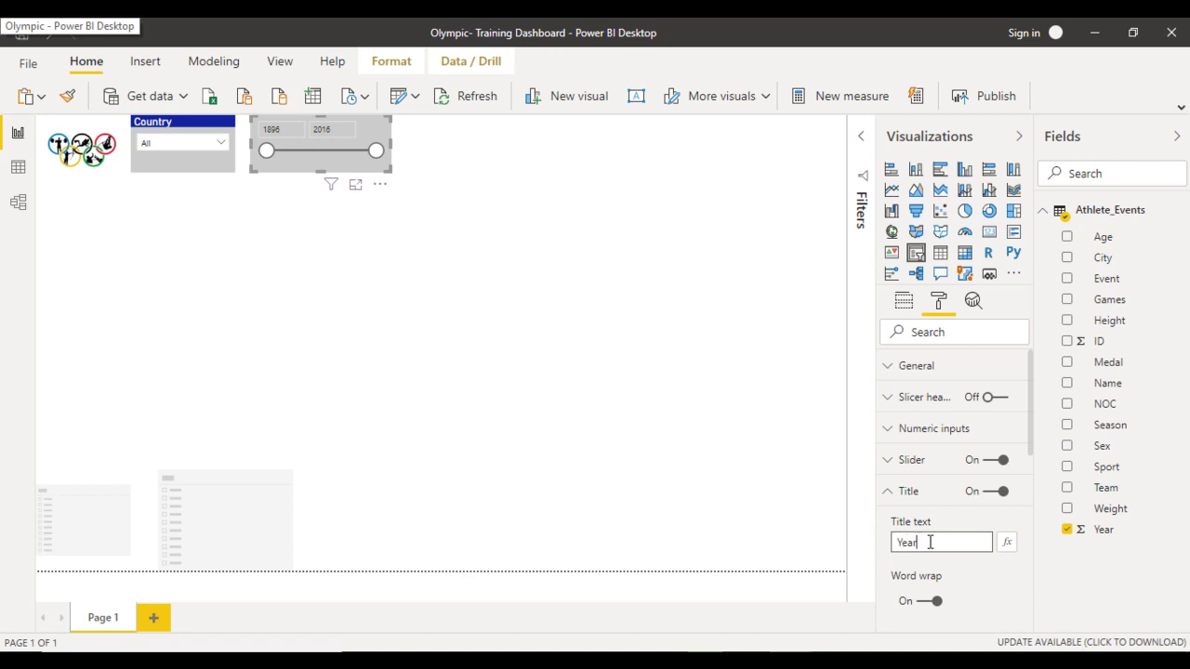
{"action": "scroll", "coordinate": [955, 532], "scroll_direction": "down", "scroll_amount": 1}
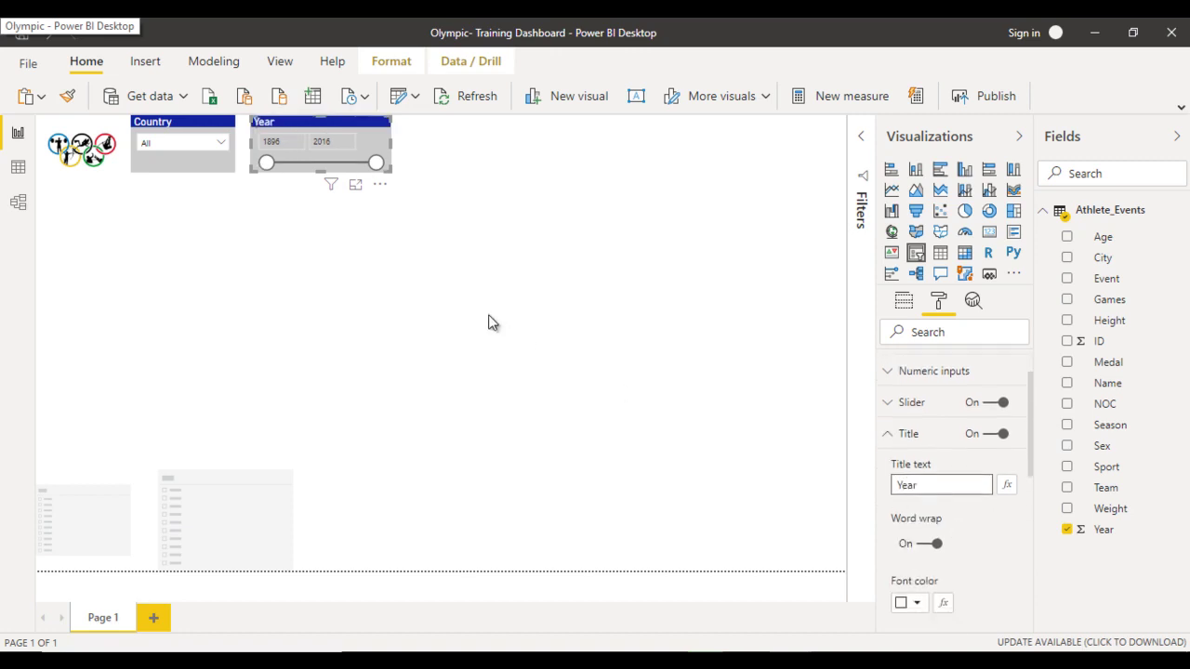
Step: Give the Year slicer's numeric inputs a black font color and a white background
{"action": "left_click", "coordinate": [913, 435]}
{"action": "left_click", "coordinate": [968, 402]}
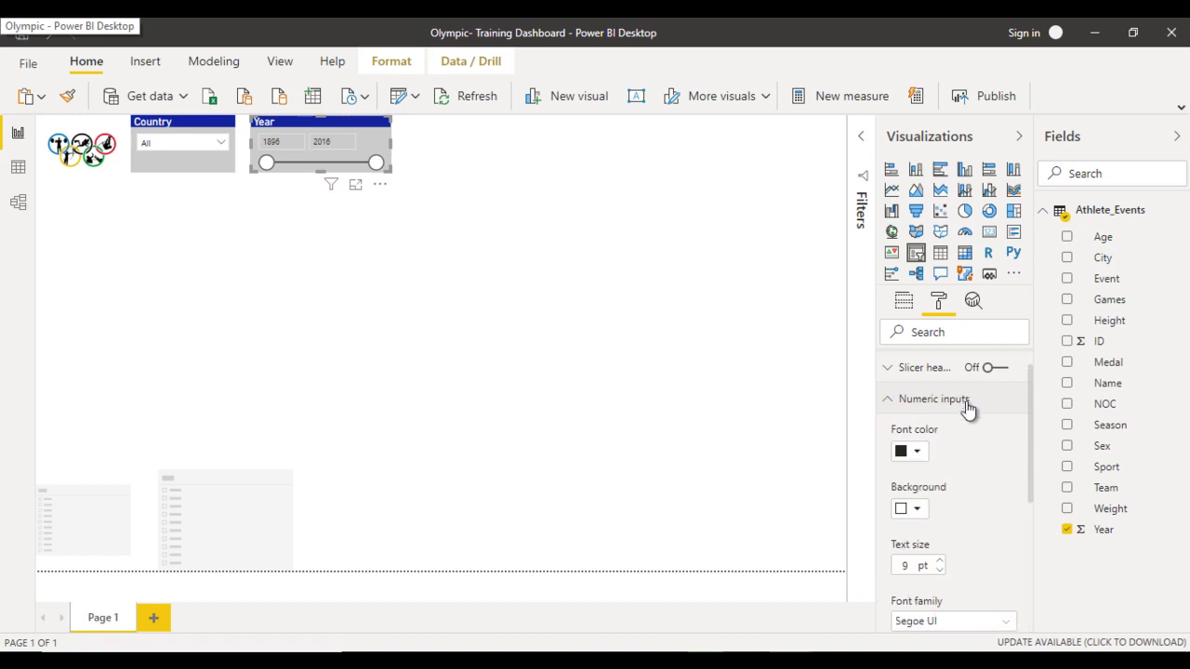
{"action": "left_click", "coordinate": [917, 452]}
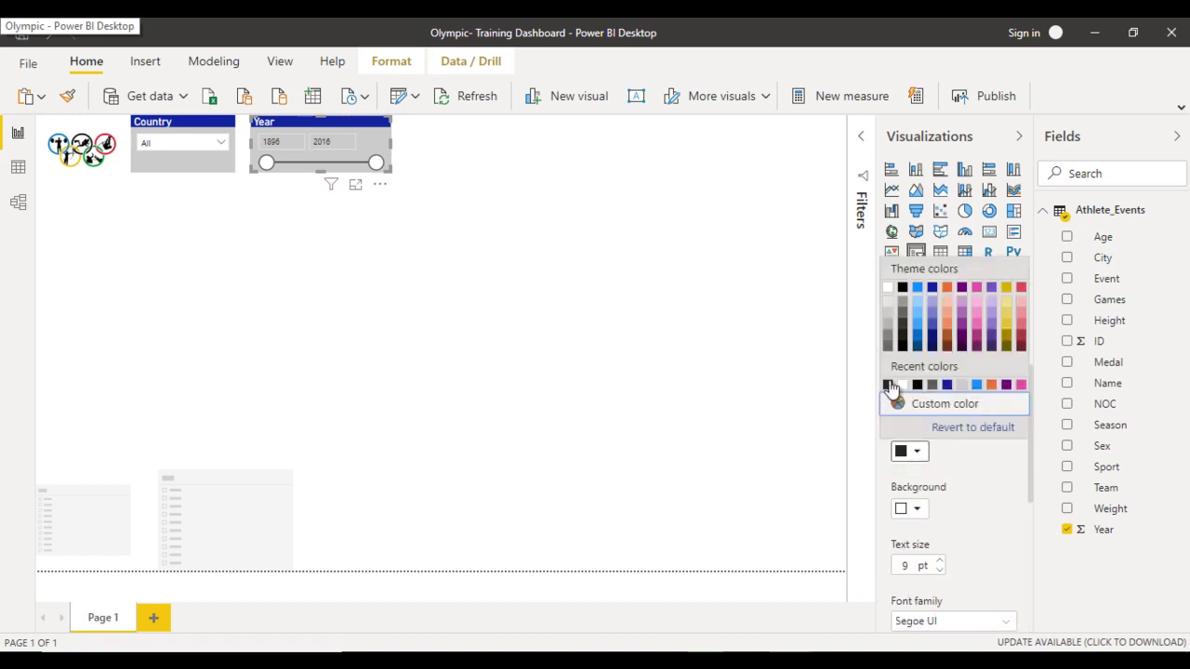
{"action": "left_click", "coordinate": [889, 386]}
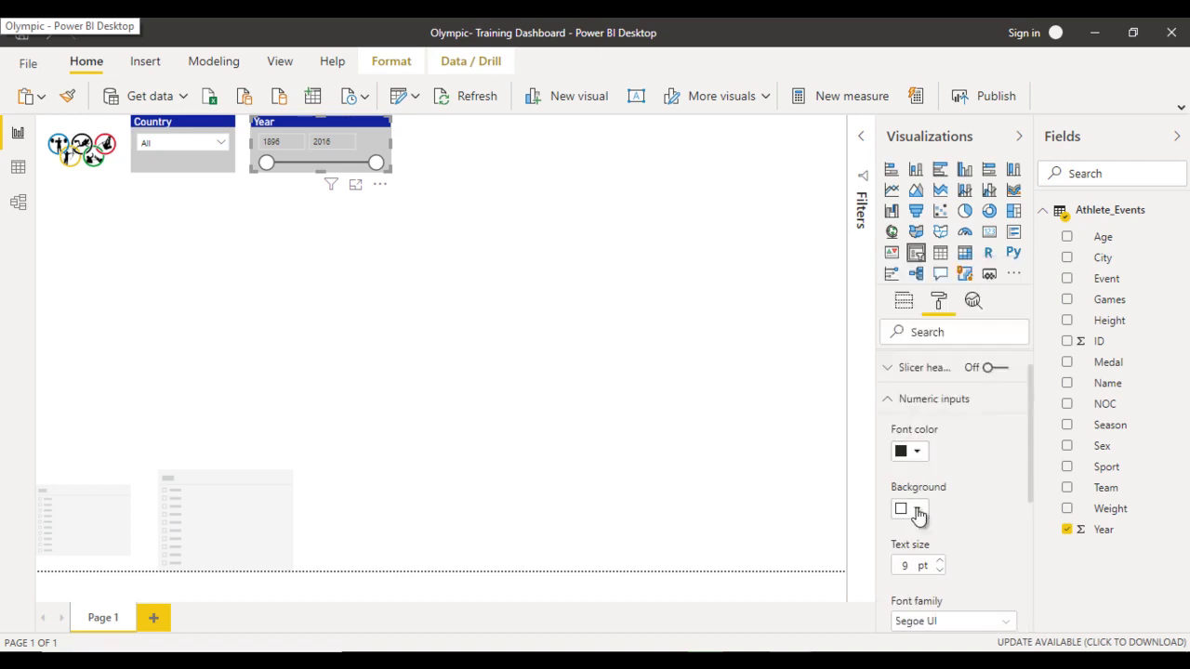
{"action": "left_click", "coordinate": [918, 517]}
{"action": "left_click", "coordinate": [906, 449]}
{"action": "left_click", "coordinate": [323, 260]}
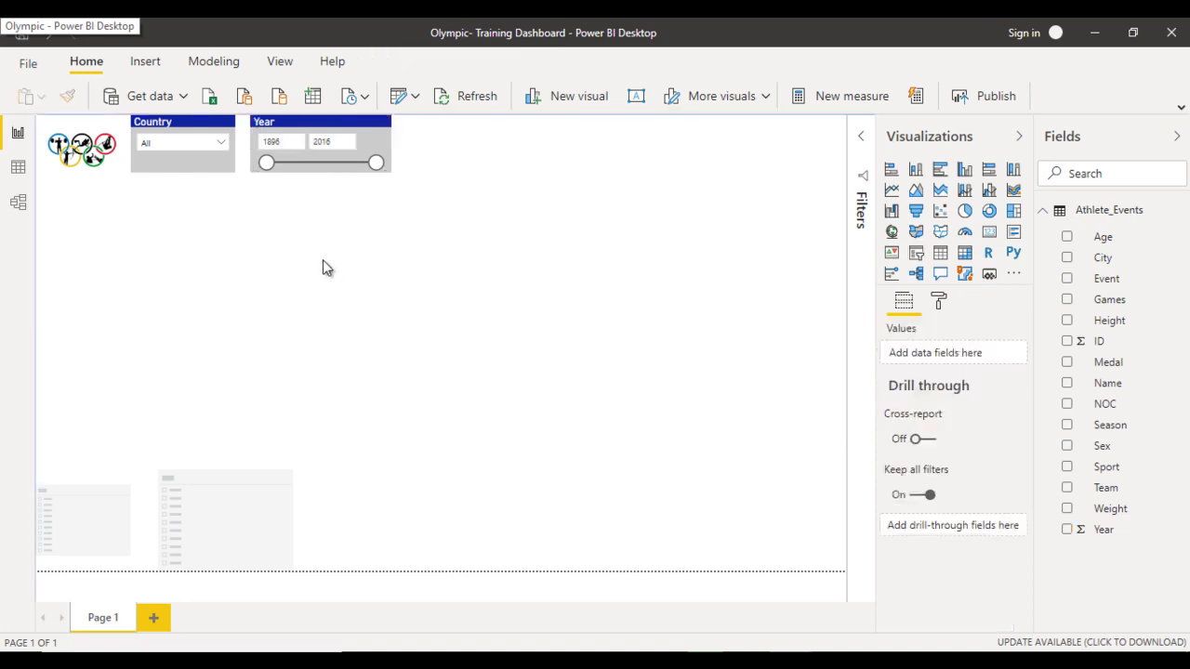
Step: Narrow the Year slicer so it ends just past its year input boxes
{"action": "left_click", "coordinate": [391, 151]}
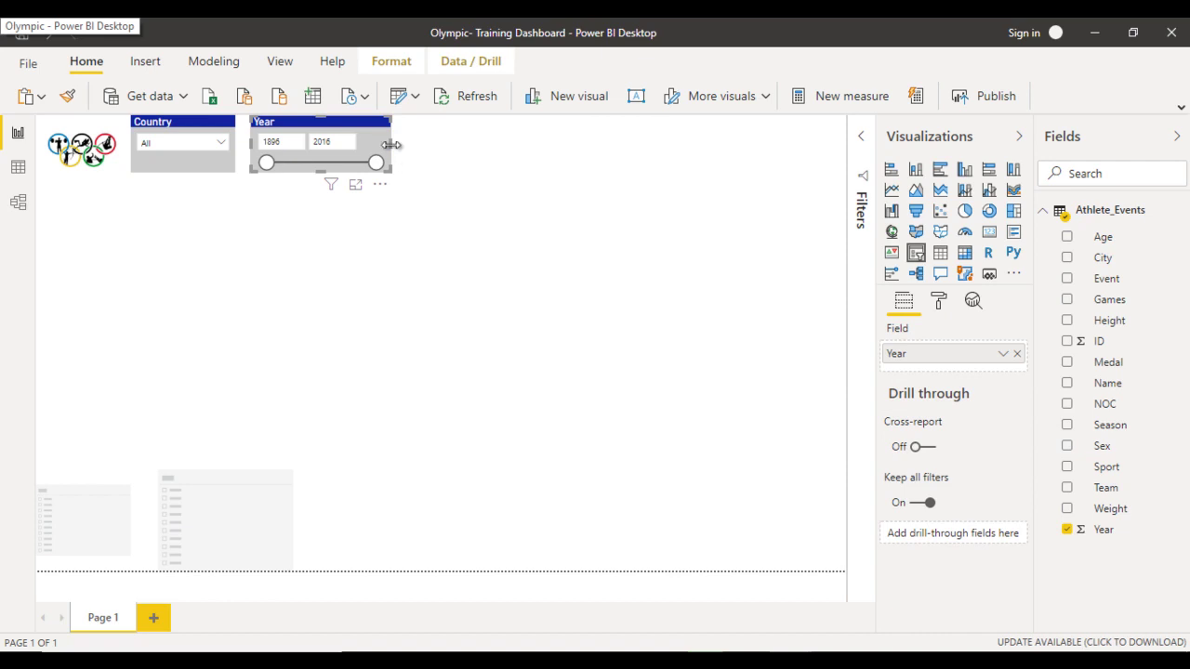
{"action": "left_click_drag", "start_coordinate": [379, 147], "coordinate": [363, 149]}
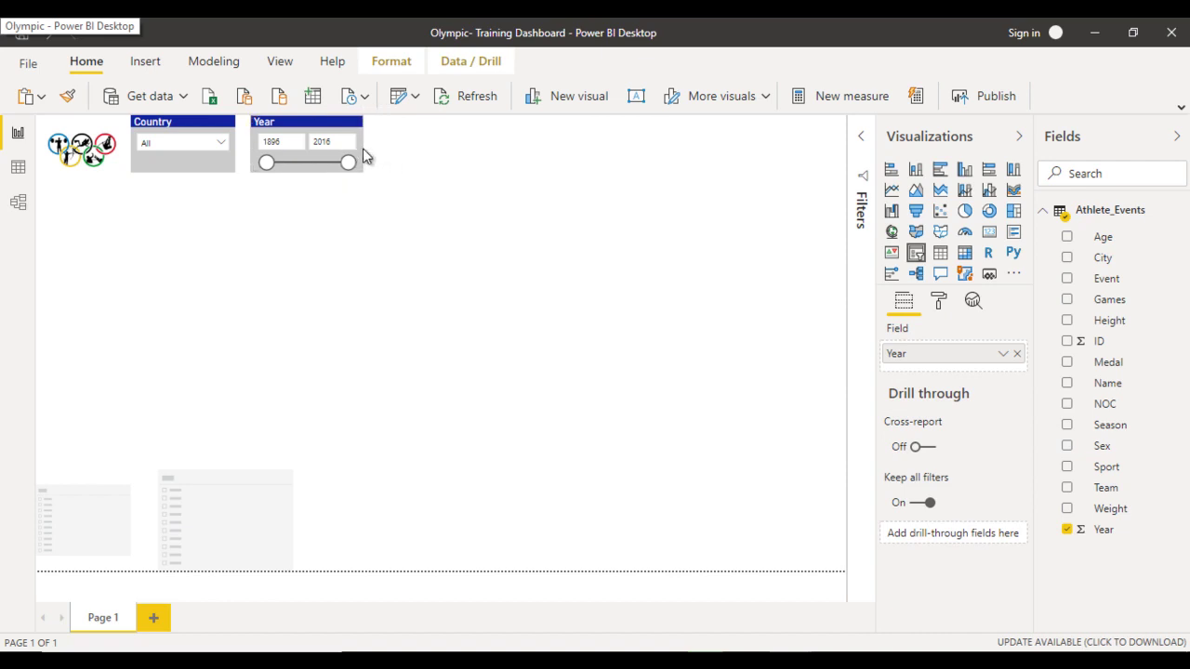
{"action": "left_click", "coordinate": [477, 199]}
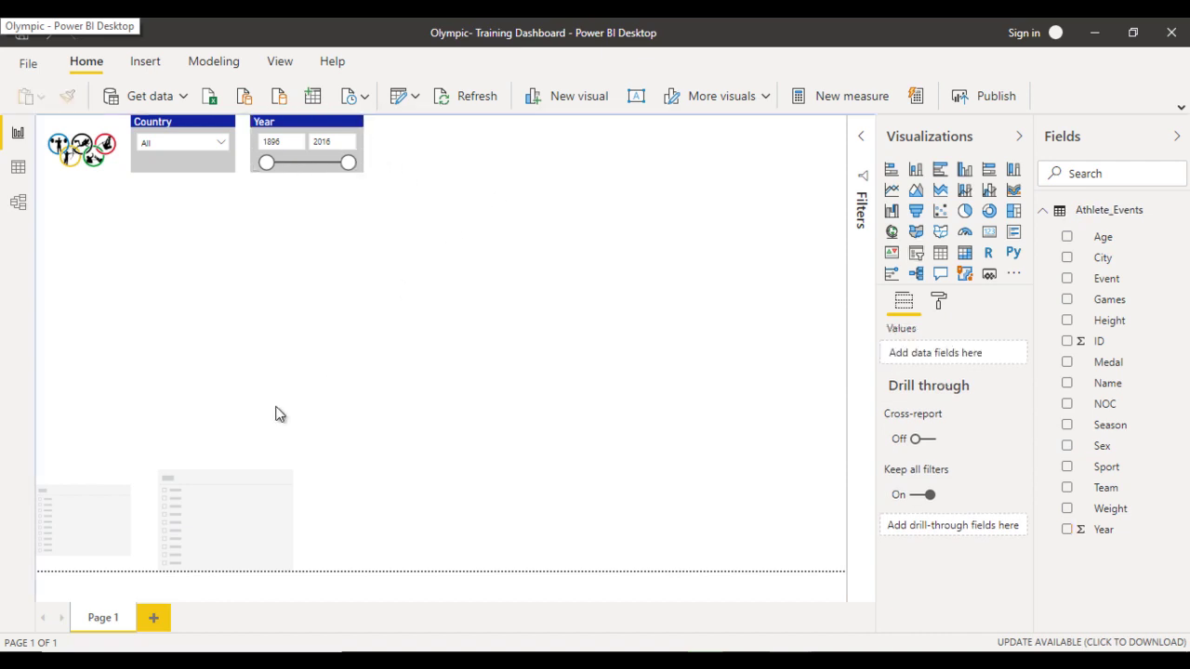
Step: Place the smaller blank slicer beneath the Olympic logo, make it shorter and wider, and assign the Sex field to it
{"action": "left_click_drag", "start_coordinate": [87, 521], "coordinate": [62, 240]}
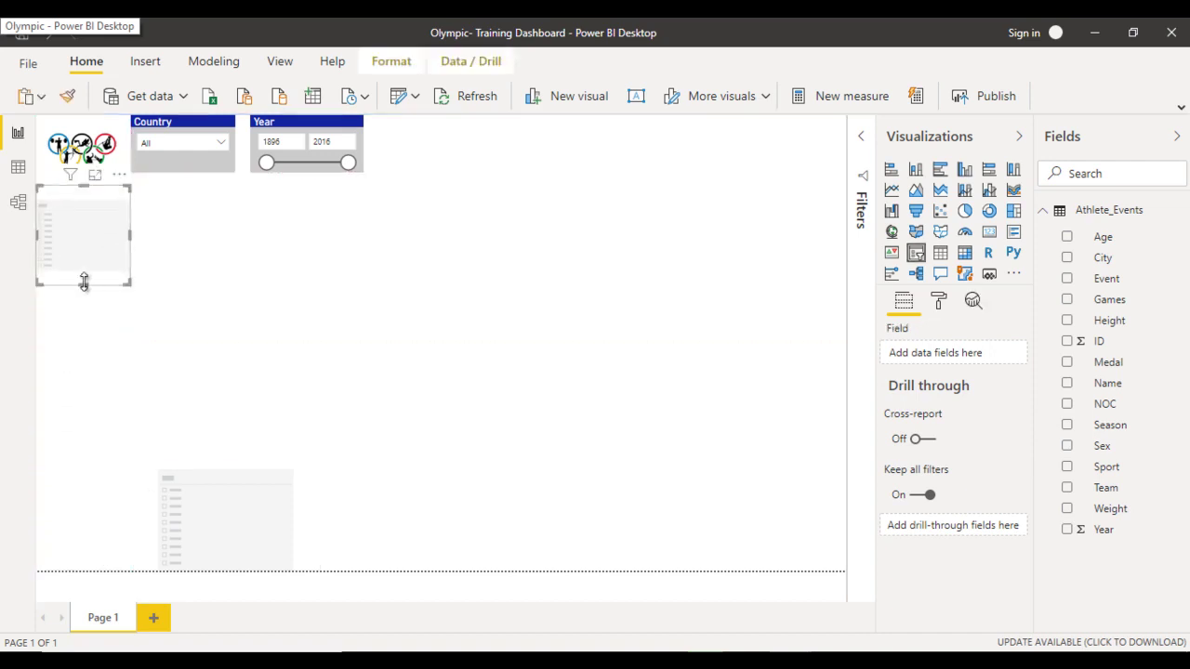
{"action": "left_click_drag", "start_coordinate": [84, 282], "coordinate": [168, 221]}
{"action": "left_click_drag", "start_coordinate": [105, 245], "coordinate": [107, 236]}
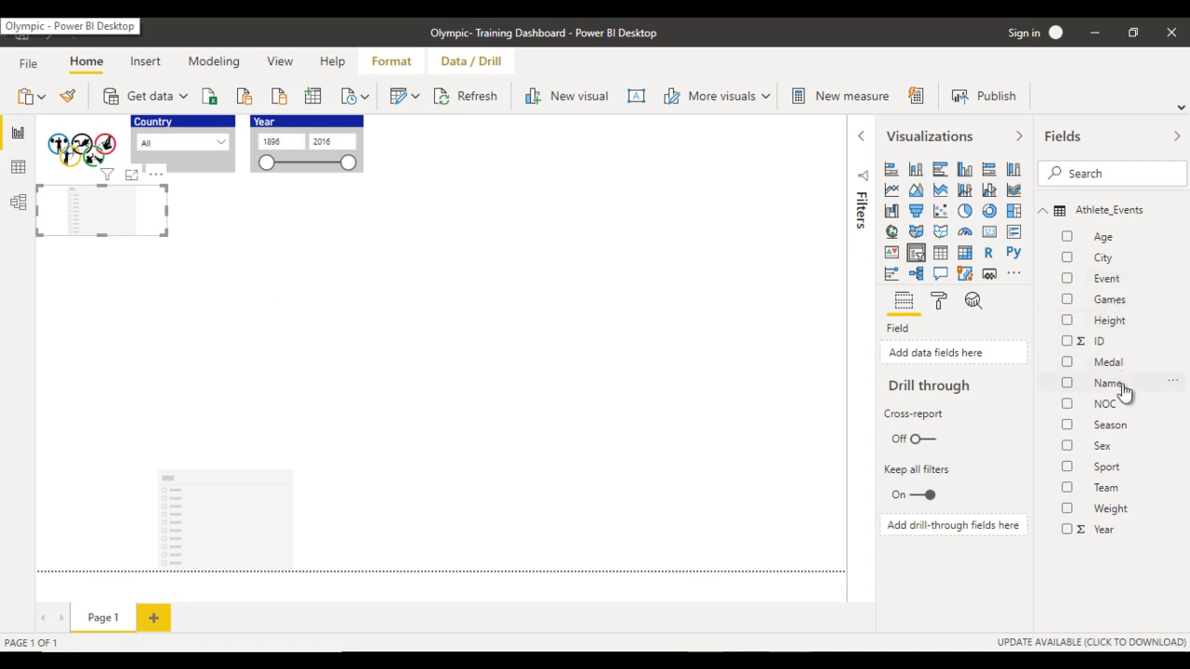
{"action": "left_click_drag", "start_coordinate": [1103, 450], "coordinate": [960, 367]}
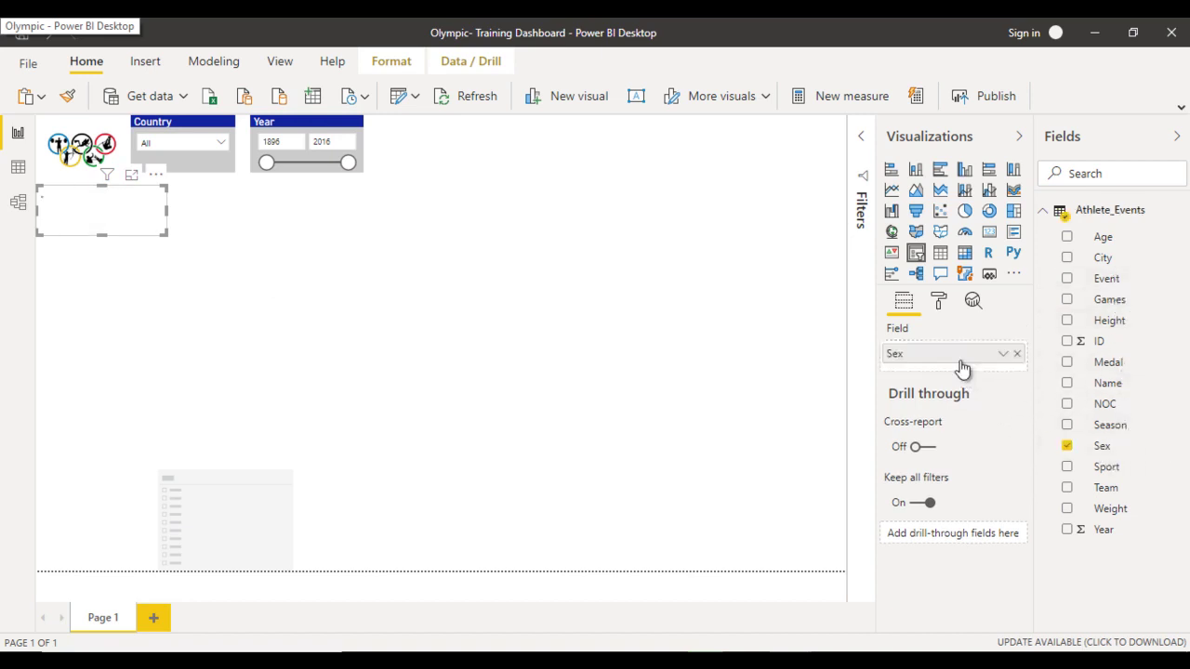
Step: Turn off the Sex slicer's header and set its orientation to Horizontal in a slightly shorter frame
{"action": "left_click", "coordinate": [940, 303]}
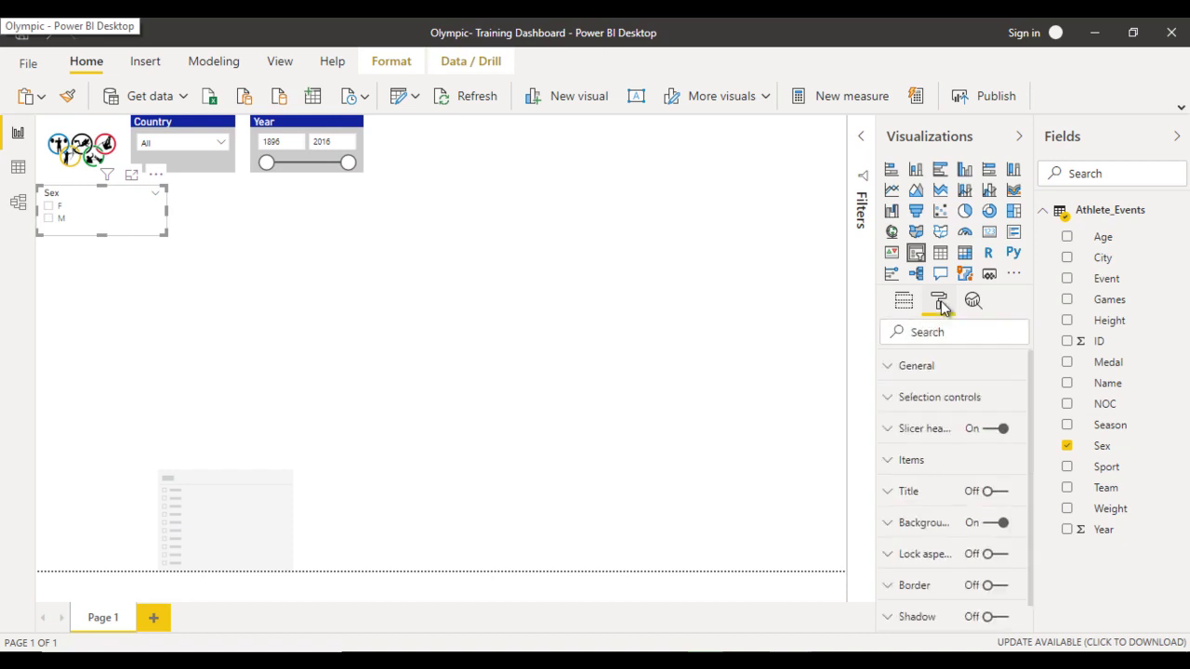
{"action": "left_click", "coordinate": [990, 434]}
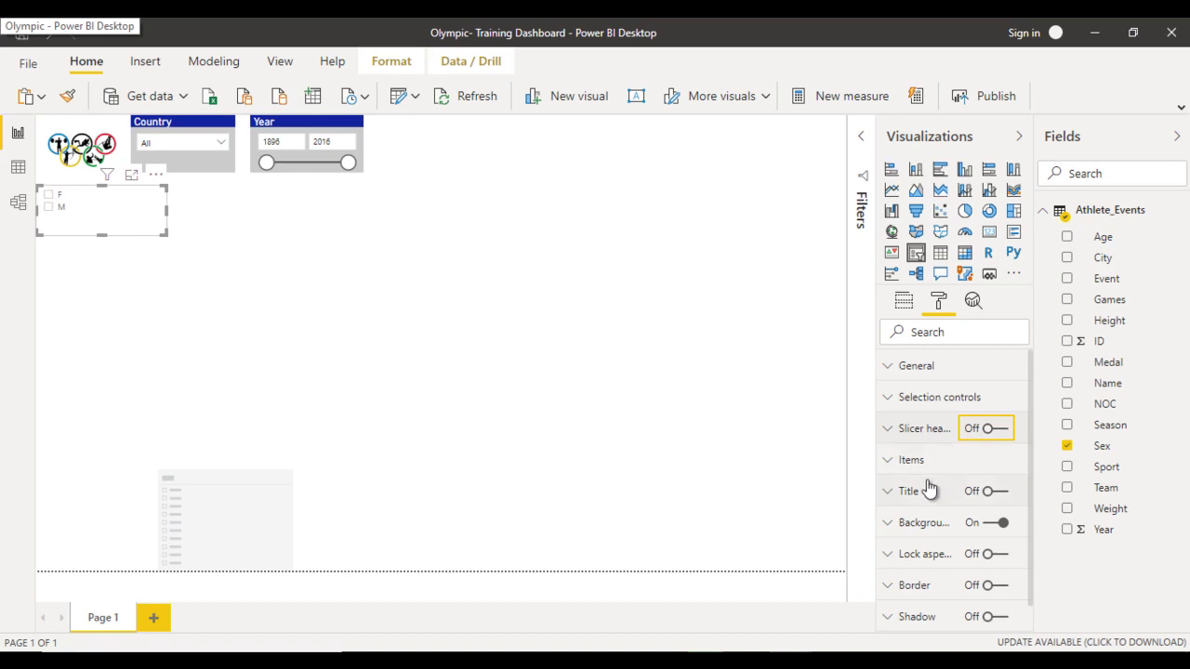
{"action": "left_click", "coordinate": [930, 368]}
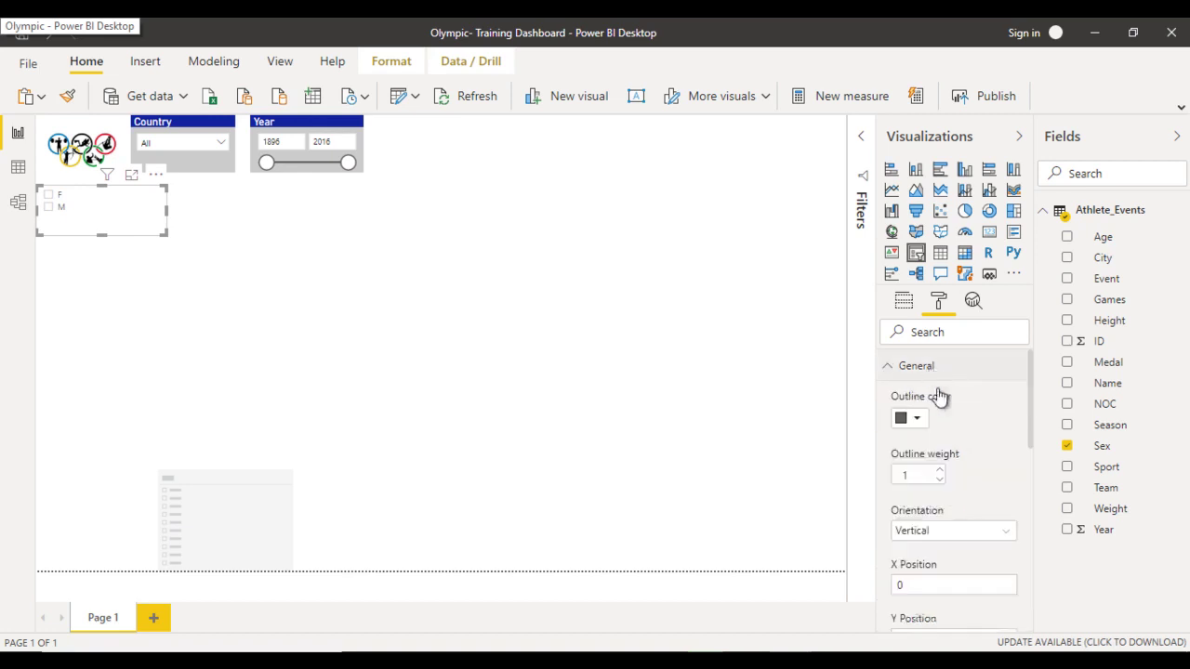
{"action": "left_click", "coordinate": [939, 531]}
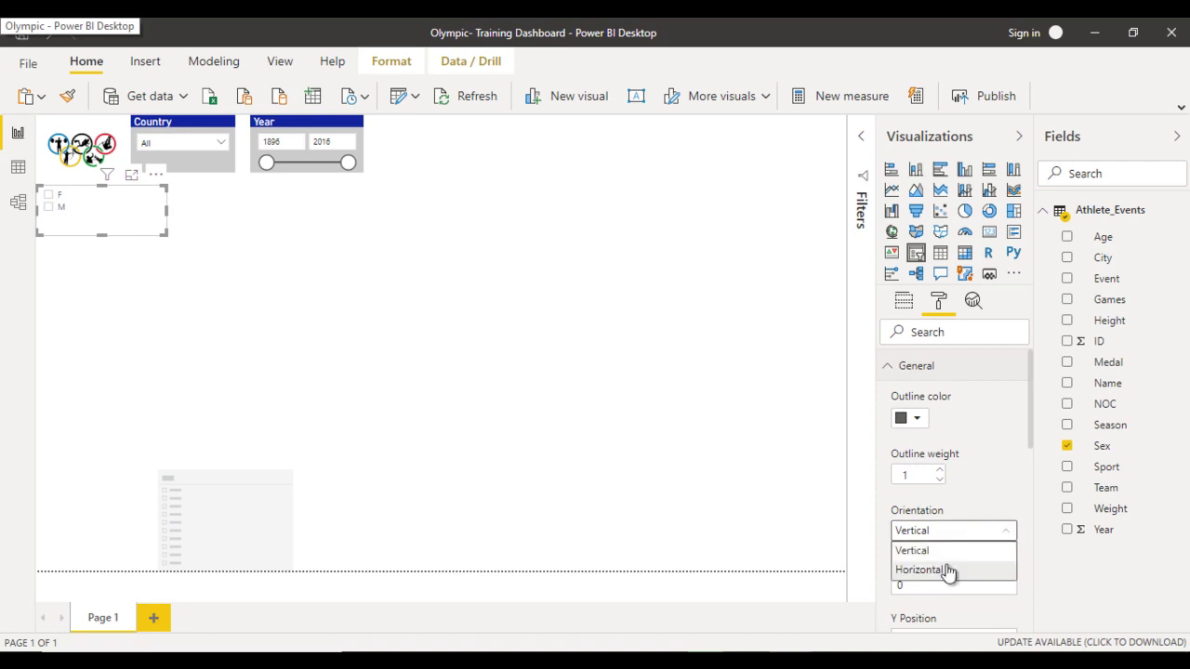
{"action": "left_click", "coordinate": [948, 571]}
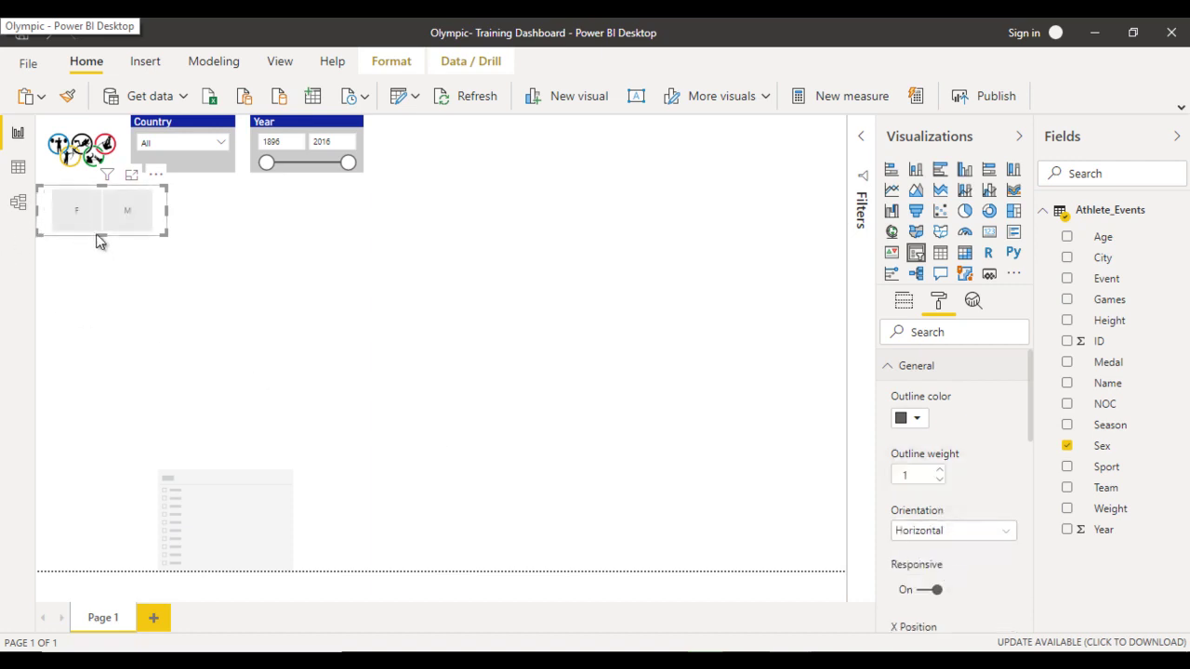
{"action": "left_click_drag", "start_coordinate": [104, 233], "coordinate": [105, 228]}
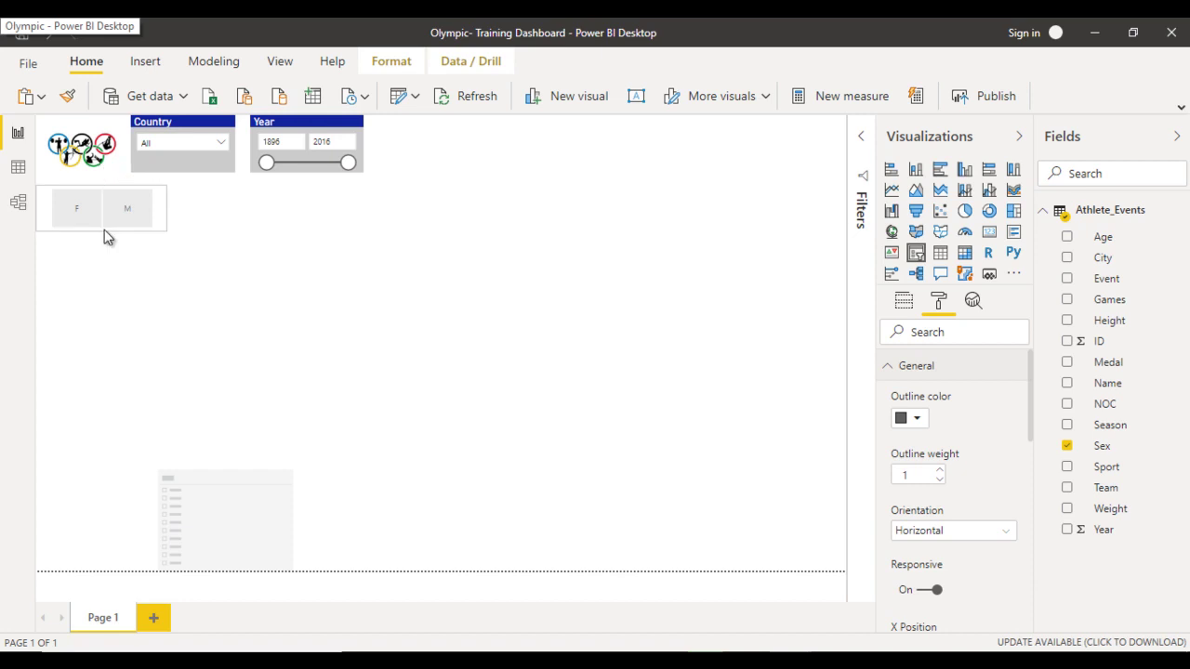
Step: Give the Sex slicer's items a white font color and a dark blue background
{"action": "left_click", "coordinate": [916, 372]}
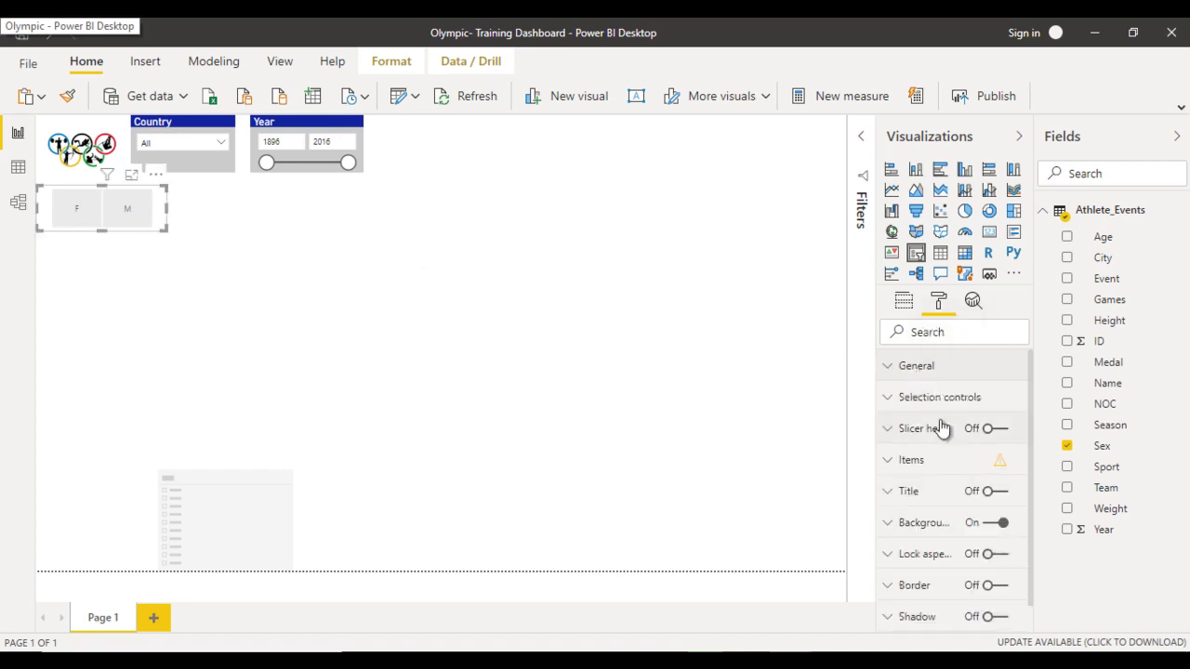
{"action": "left_click", "coordinate": [932, 464]}
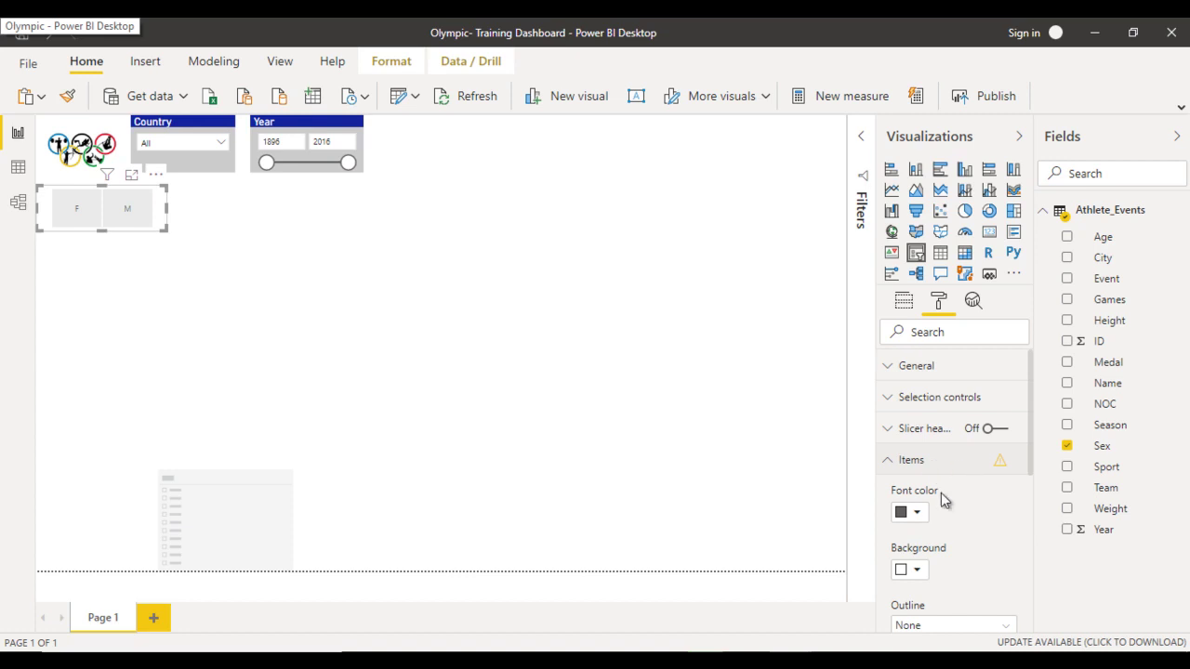
{"action": "left_click", "coordinate": [918, 515]}
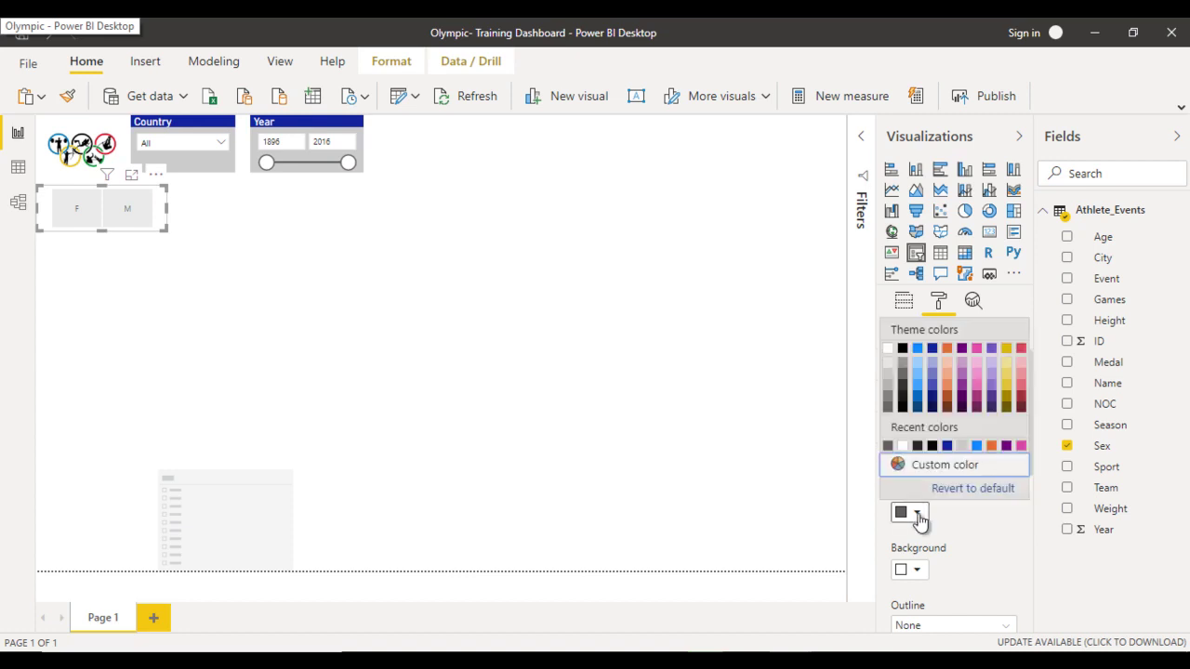
{"action": "left_click", "coordinate": [902, 447]}
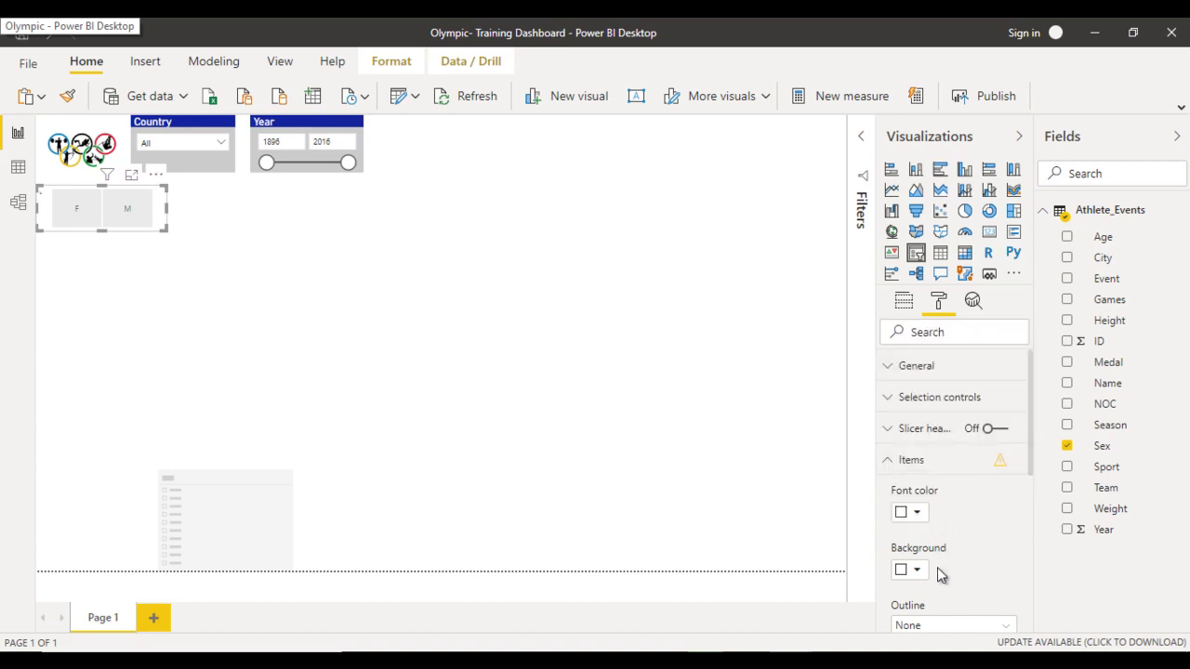
{"action": "left_click", "coordinate": [916, 572]}
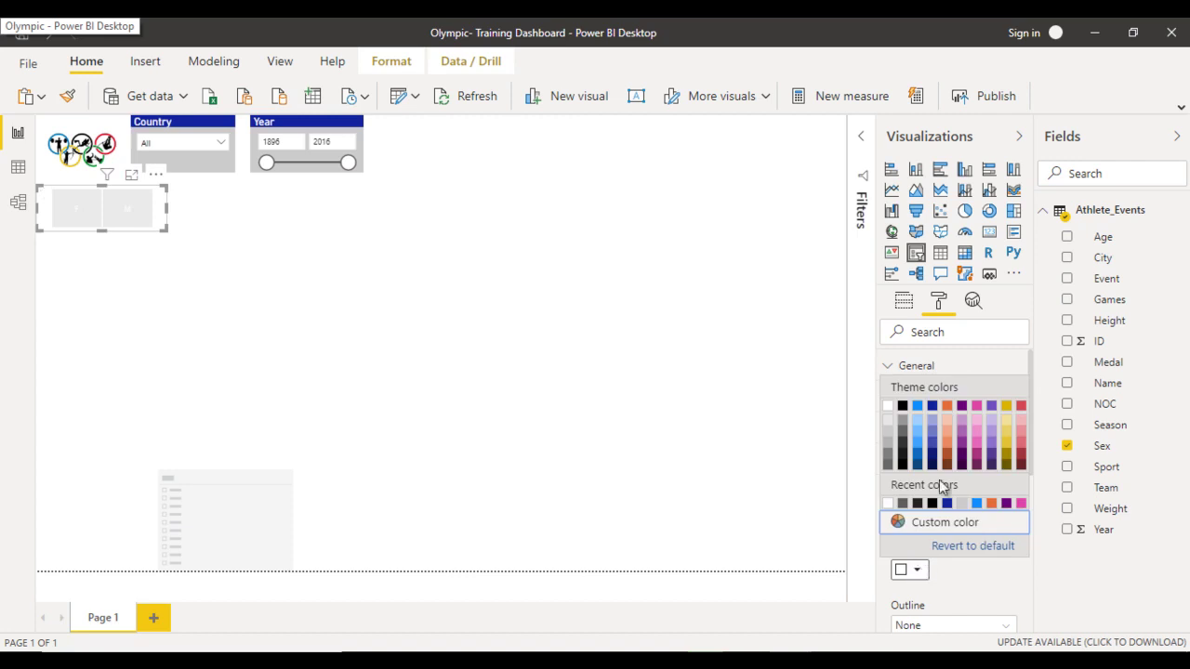
{"action": "left_click", "coordinate": [931, 406]}
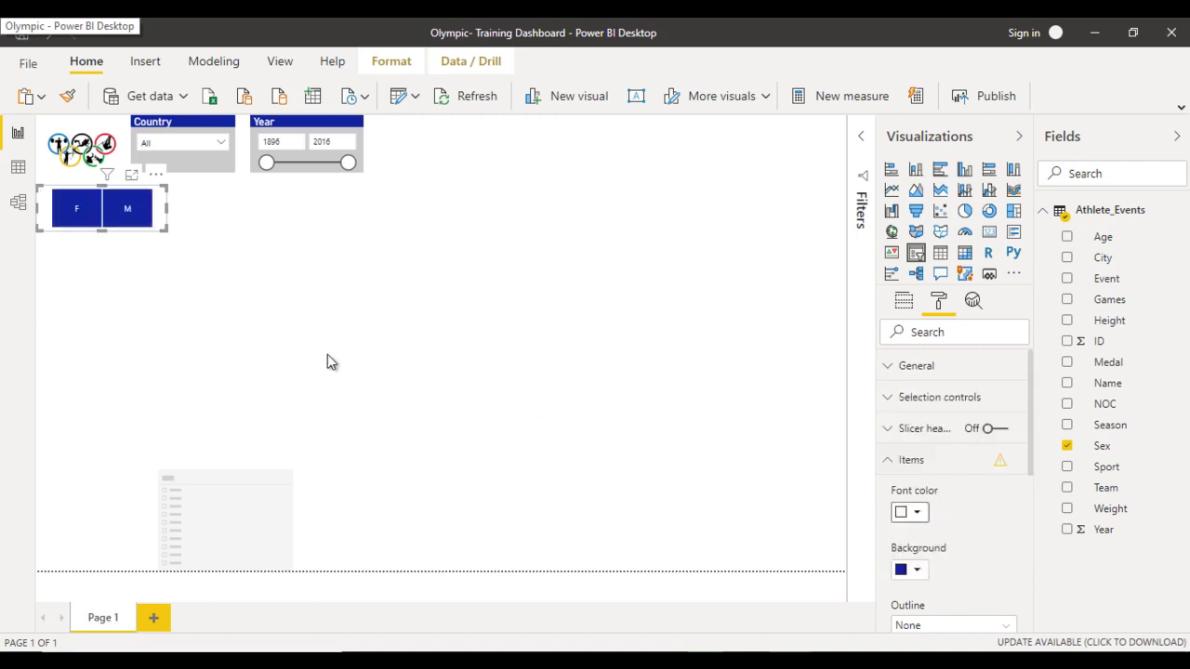
Step: Increase the text size of the Sex slicer's items and widen the slicer slightly
{"action": "scroll", "coordinate": [970, 539], "scroll_direction": "down", "scroll_amount": 3}
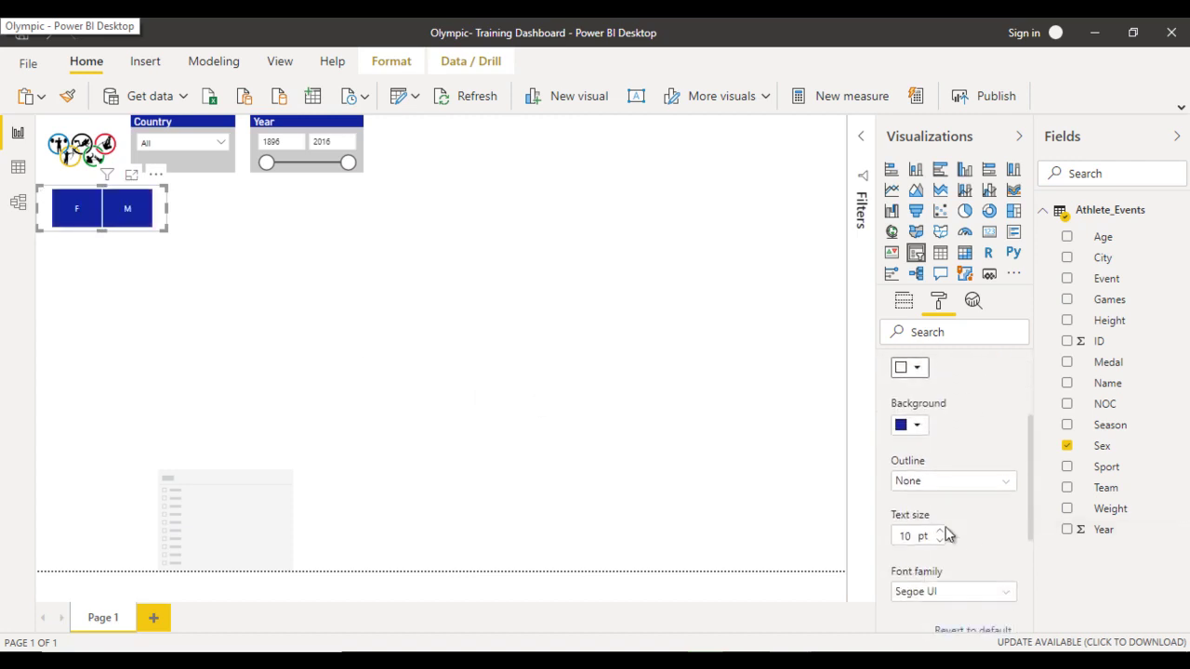
{"action": "left_click", "coordinate": [937, 532]}
{"action": "scroll", "coordinate": [956, 468], "scroll_direction": "up", "scroll_amount": 3}
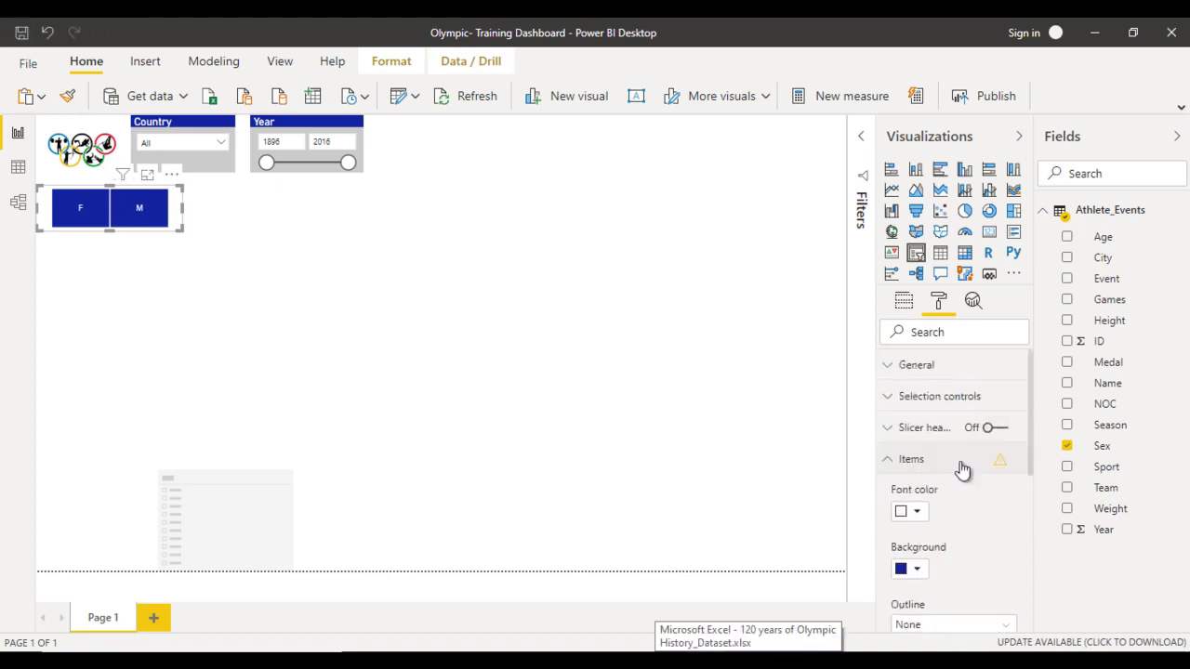
Step: Turn off the Responsive option of the Sex slicer
{"action": "left_click", "coordinate": [914, 372]}
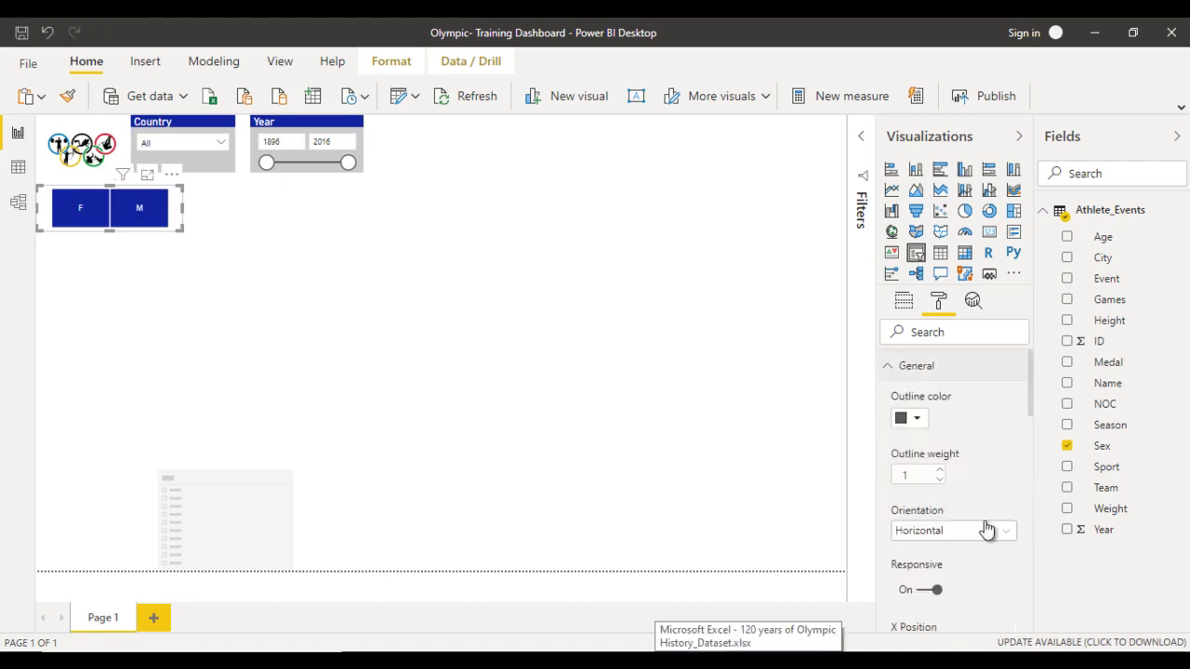
{"action": "scroll", "coordinate": [986, 525], "scroll_direction": "down", "scroll_amount": 1}
{"action": "left_click", "coordinate": [924, 537]}
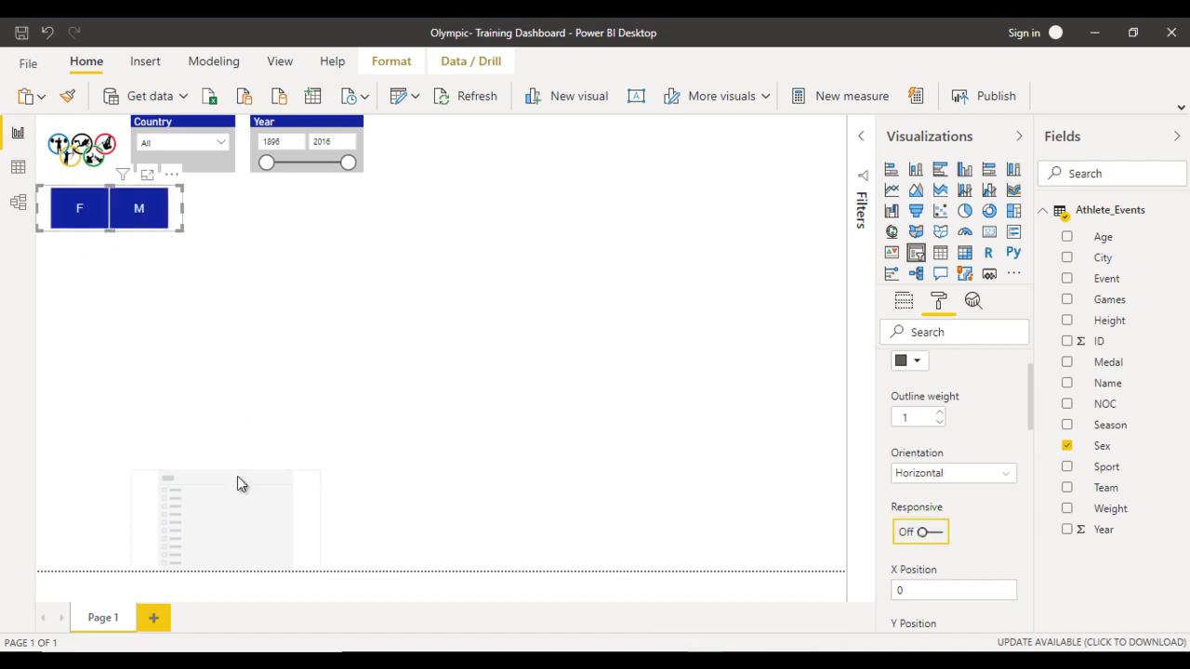
Step: Place the remaining blank slicer under the Sex slicer, shrink it to the same width, and assign the Season field to it
{"action": "left_click", "coordinate": [263, 517]}
{"action": "left_click_drag", "start_coordinate": [258, 503], "coordinate": [93, 276]}
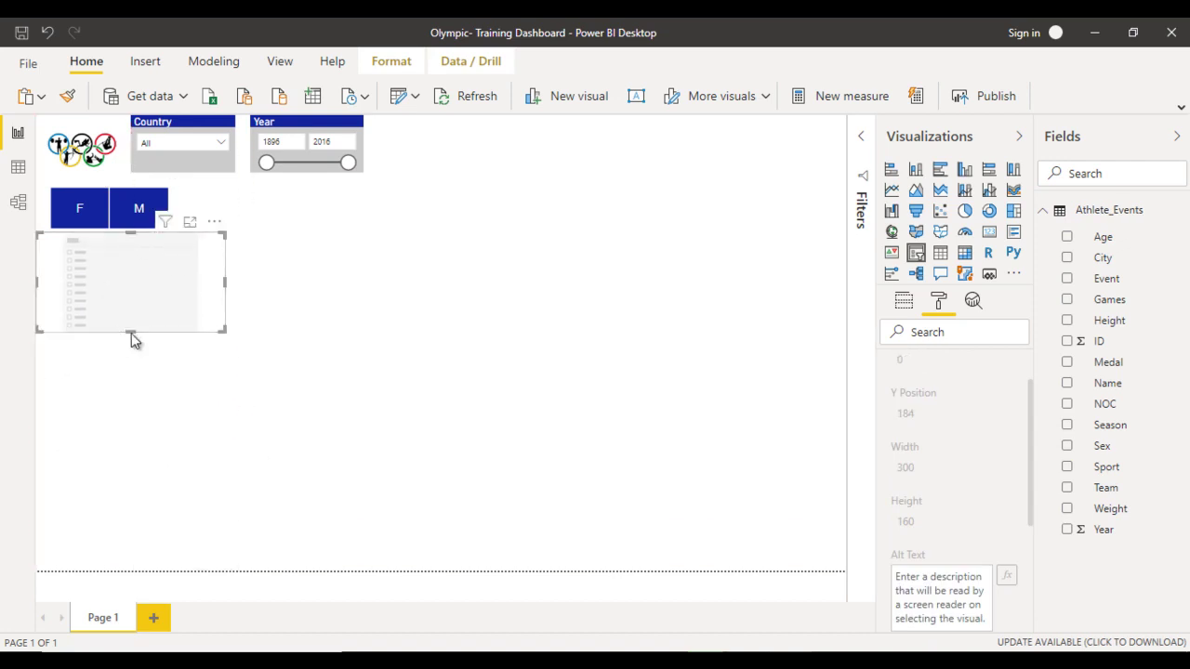
{"action": "left_click_drag", "start_coordinate": [132, 331], "coordinate": [138, 271]}
{"action": "left_click_drag", "start_coordinate": [227, 254], "coordinate": [183, 256]}
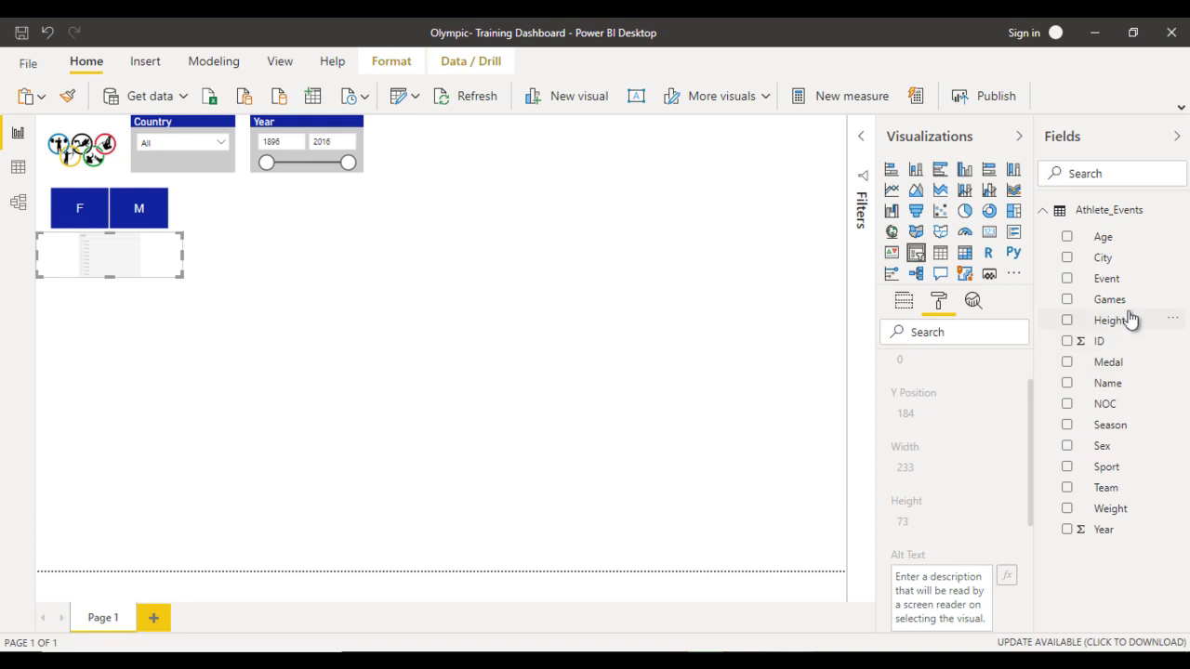
{"action": "left_click", "coordinate": [905, 301]}
{"action": "left_click_drag", "start_coordinate": [1112, 426], "coordinate": [973, 366]}
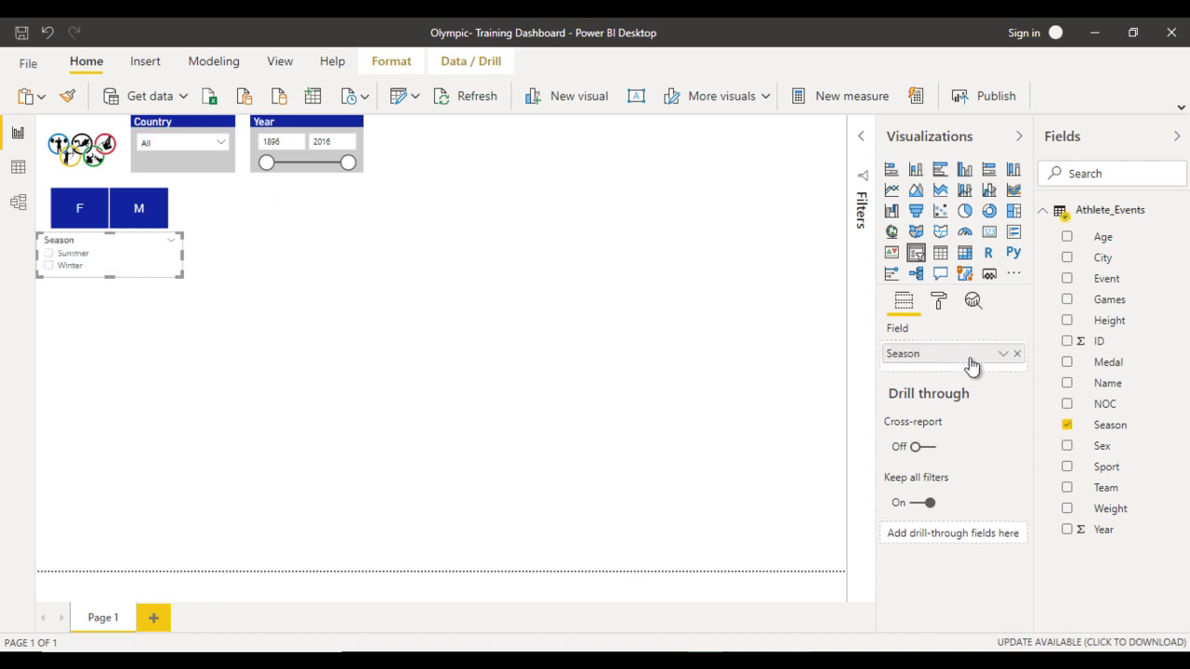
Step: Copy the Sex slicer's formatting onto the Season slicer with Format Painter
{"action": "left_click", "coordinate": [180, 211]}
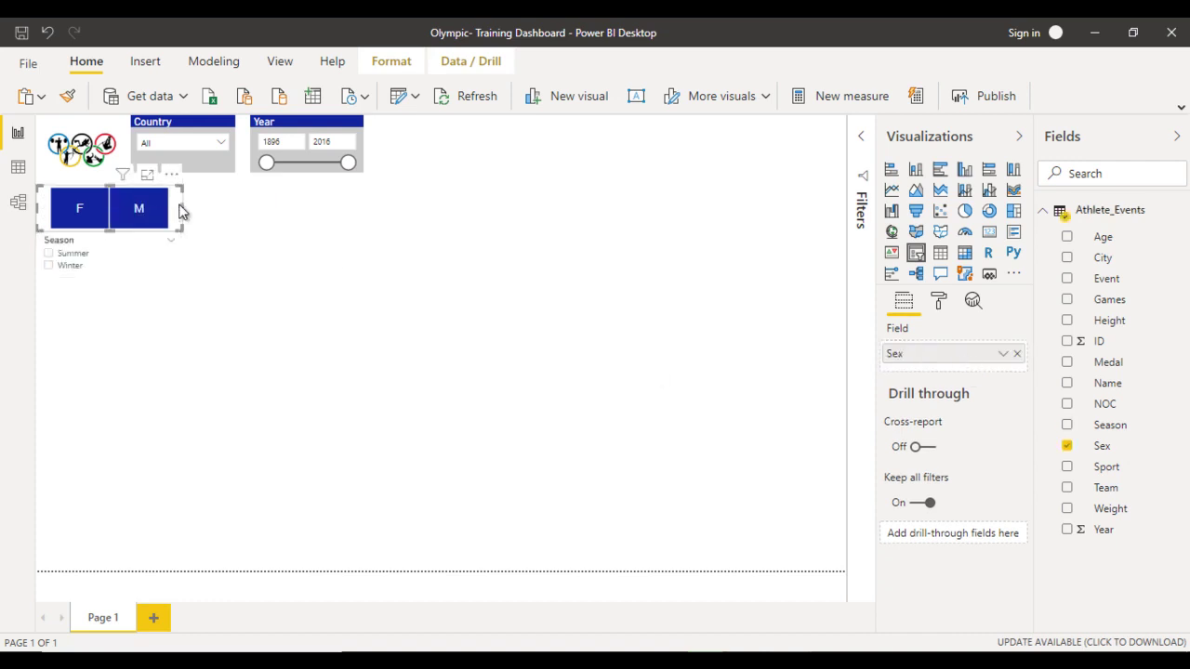
{"action": "left_click", "coordinate": [67, 96]}
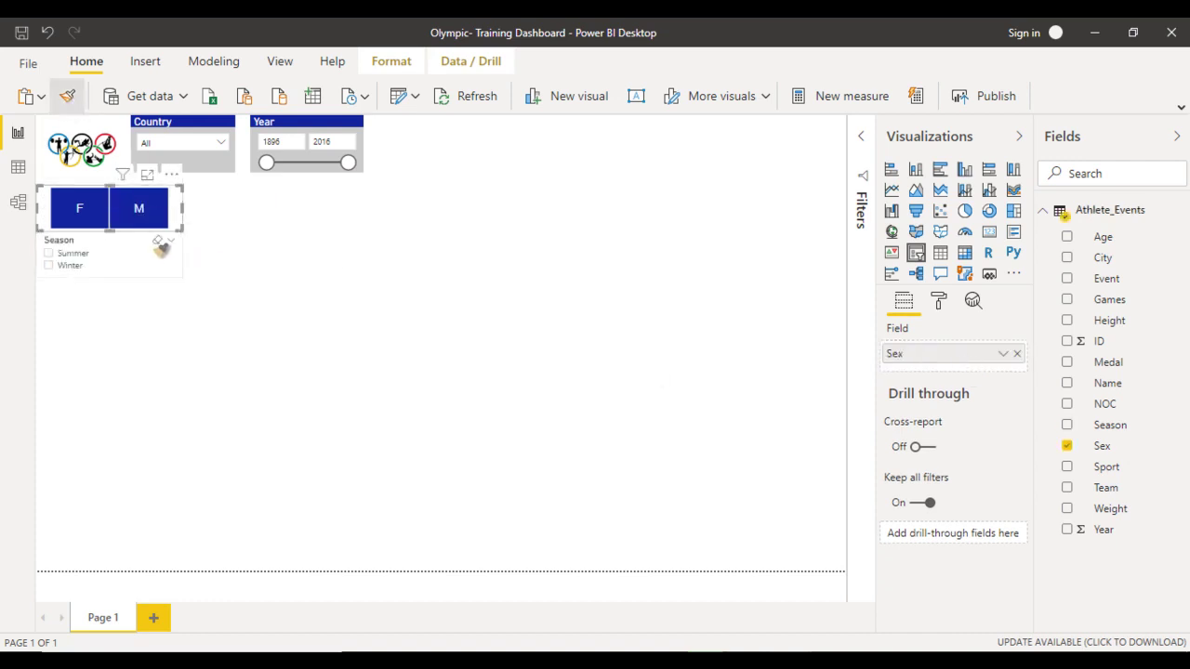
{"action": "left_click", "coordinate": [162, 248]}
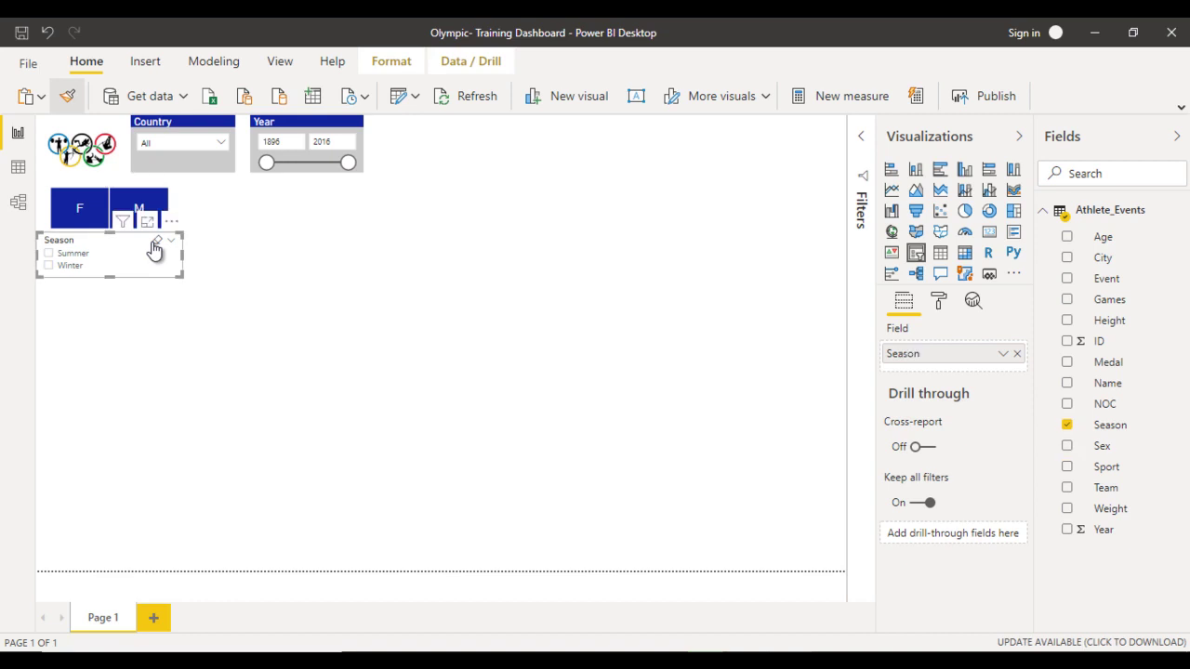
{"action": "left_click", "coordinate": [340, 296]}
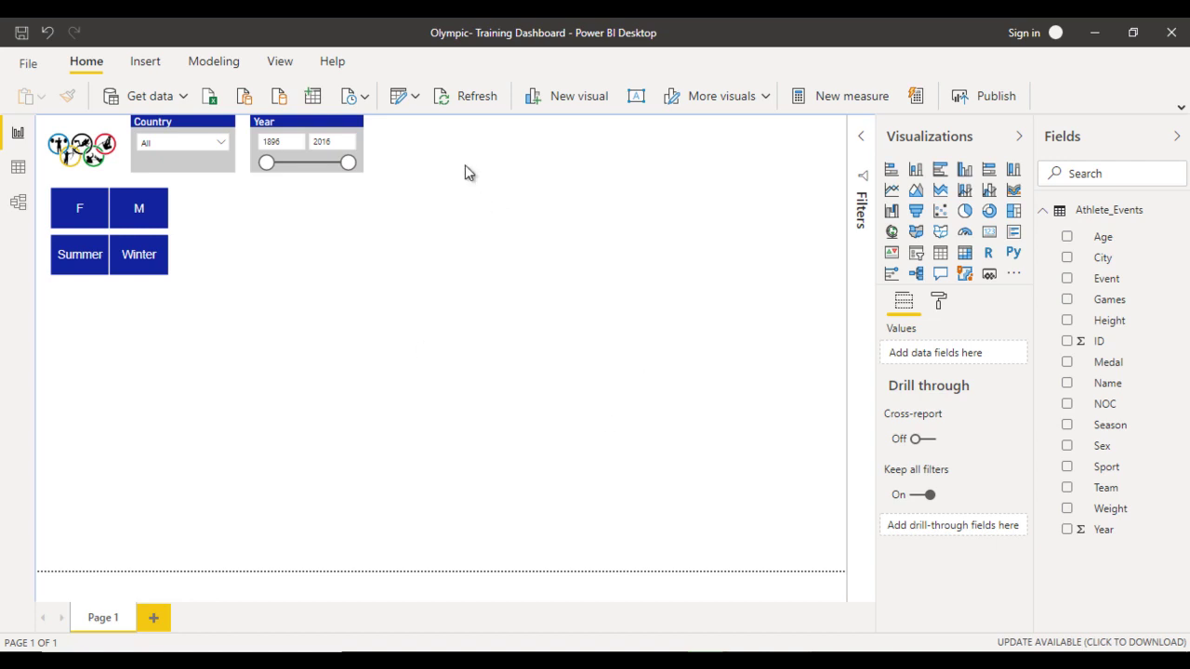
Step: Insert an oval shape beside the Year slicer at the page's upper edge and resize it into a wide, flat ellipse
{"action": "left_click", "coordinate": [145, 61]}
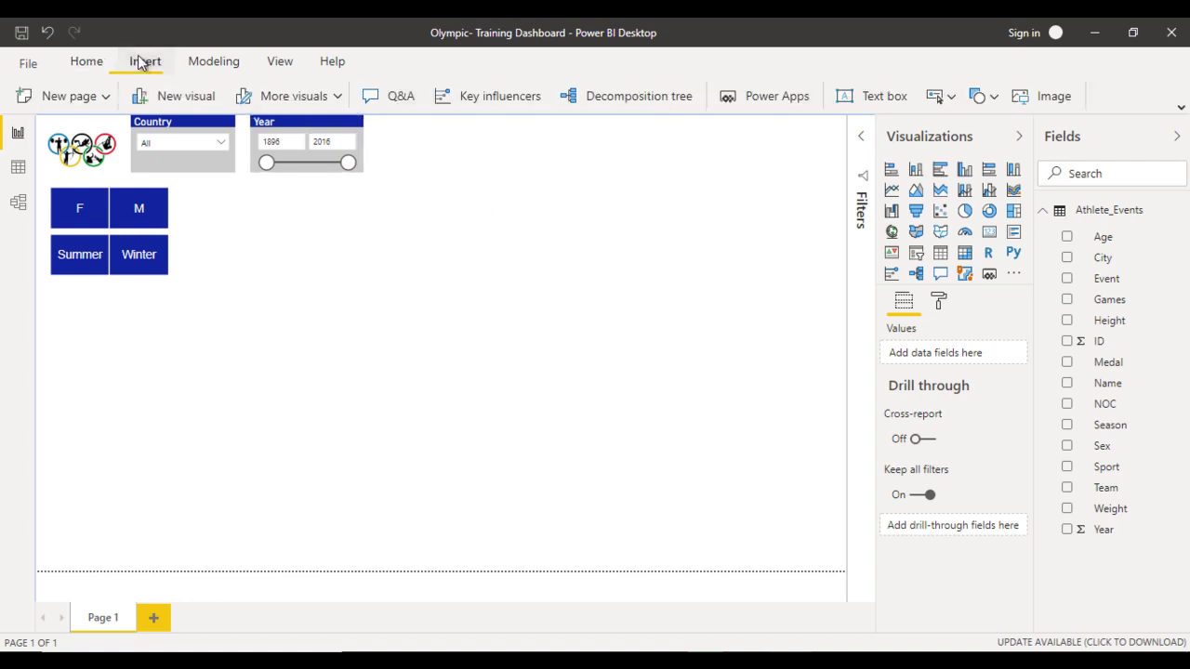
{"action": "left_click", "coordinate": [997, 98]}
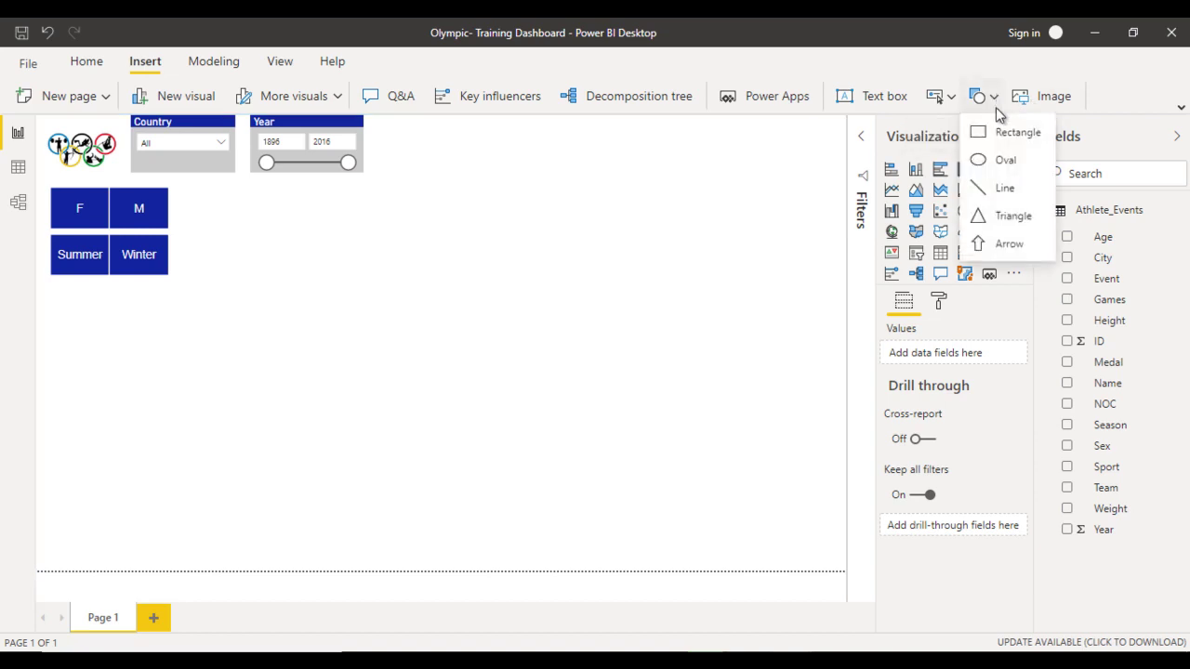
{"action": "left_click", "coordinate": [990, 174]}
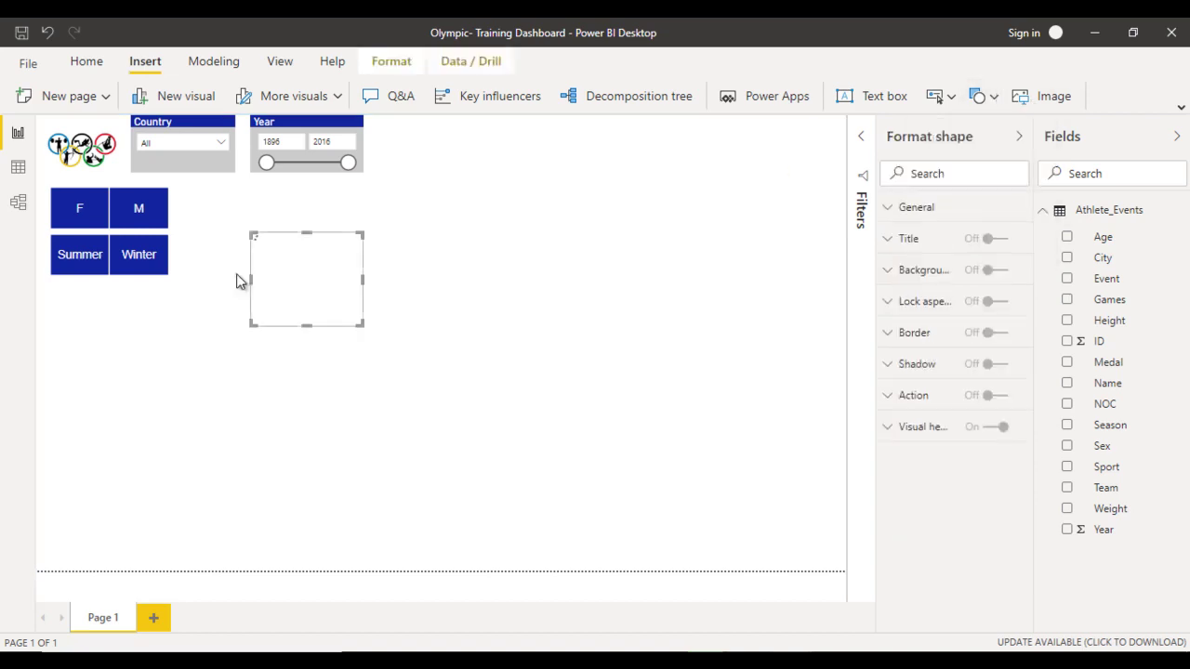
{"action": "left_click_drag", "start_coordinate": [296, 283], "coordinate": [441, 146]}
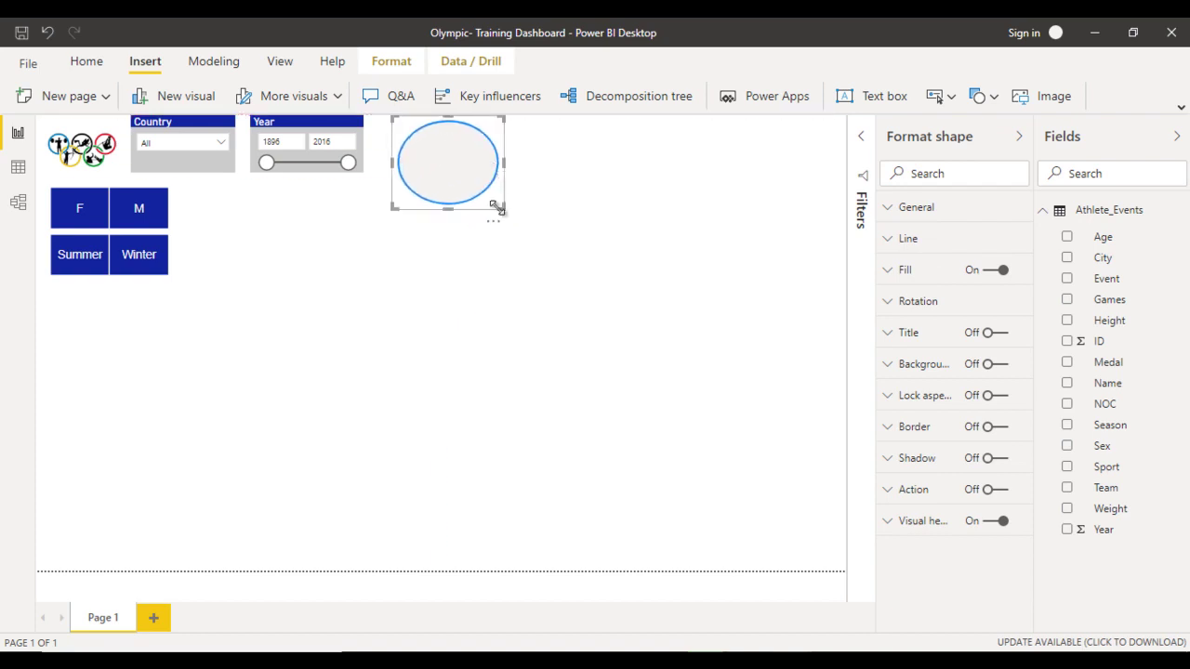
{"action": "left_click_drag", "start_coordinate": [510, 169], "coordinate": [591, 164]}
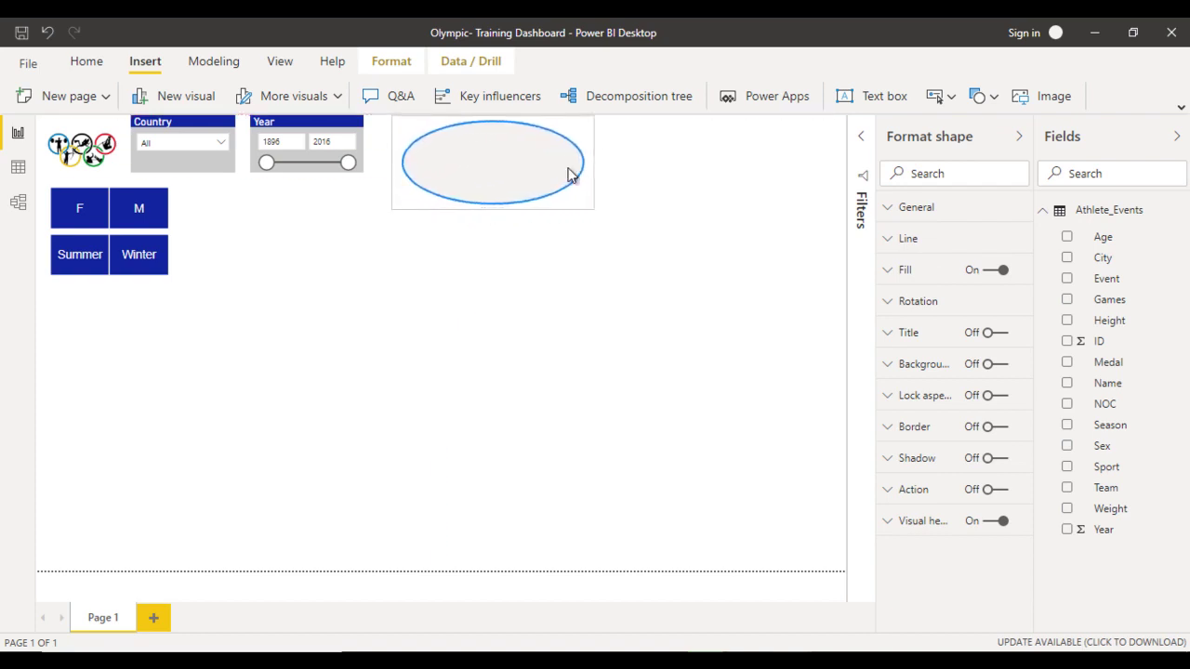
{"action": "left_click_drag", "start_coordinate": [494, 209], "coordinate": [497, 180]}
{"action": "left_click_drag", "start_coordinate": [592, 149], "coordinate": [561, 145]}
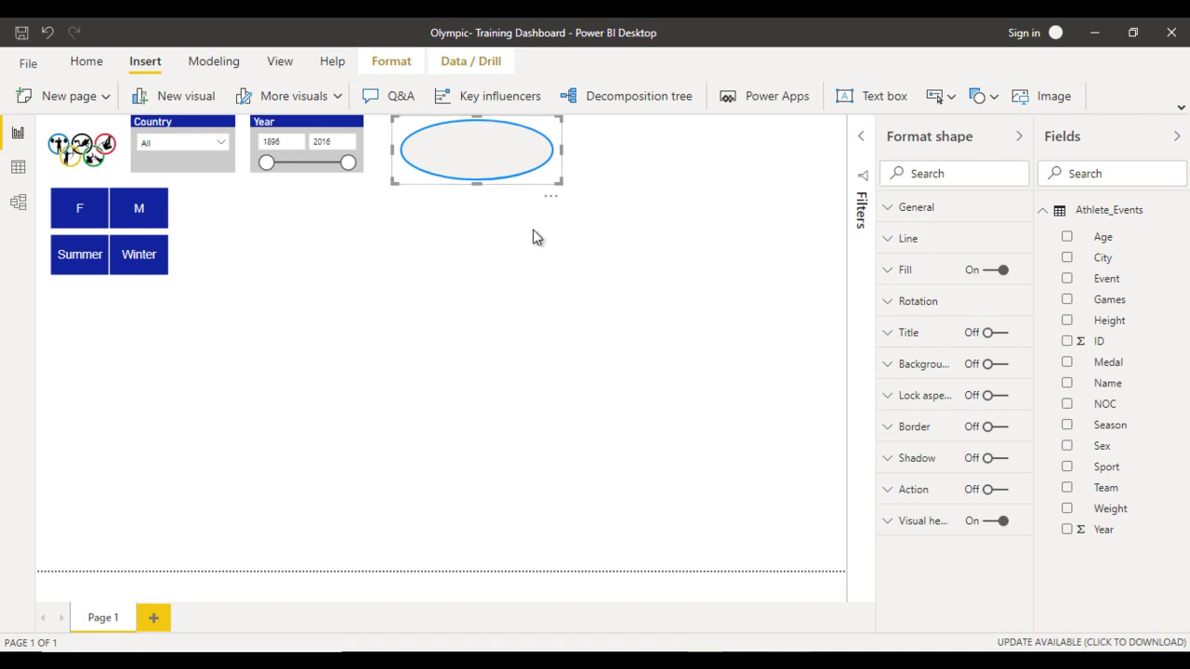
Step: Place a copy of the oval beside the first one and narrow both ovals slightly
{"action": "key", "text": "ctrl+v"}
{"action": "left_click_drag", "start_coordinate": [489, 163], "coordinate": [654, 146]}
{"action": "left_click", "coordinate": [559, 155]}
{"action": "left_click_drag", "start_coordinate": [562, 150], "coordinate": [547, 151]}
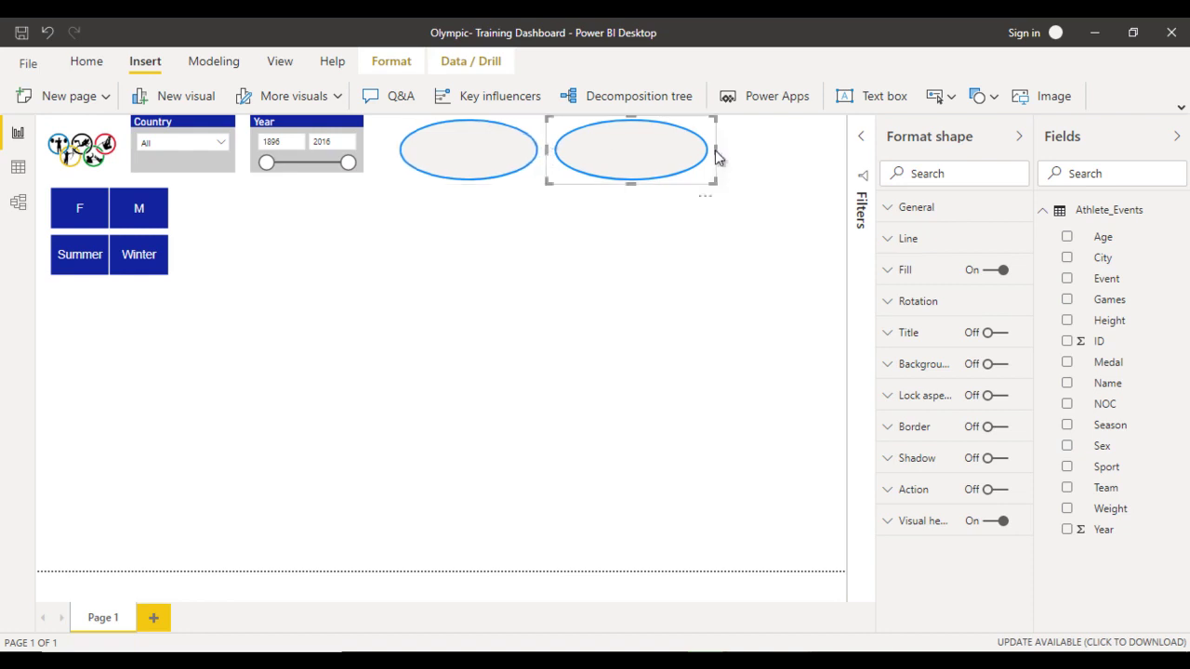
{"action": "left_click_drag", "start_coordinate": [714, 150], "coordinate": [693, 153]}
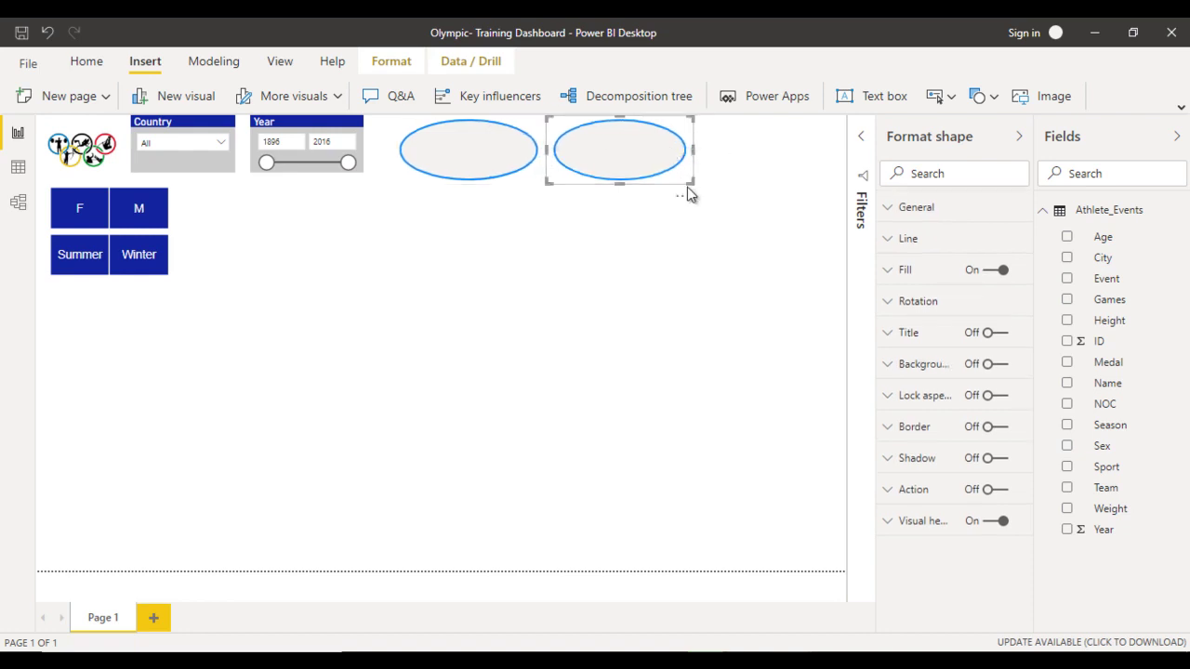
Step: Add a third copy of the oval at the end of the row, near the page's edge
{"action": "key", "text": "ctrl+v"}
{"action": "left_click_drag", "start_coordinate": [616, 159], "coordinate": [789, 135]}
{"action": "left_click", "coordinate": [657, 263]}
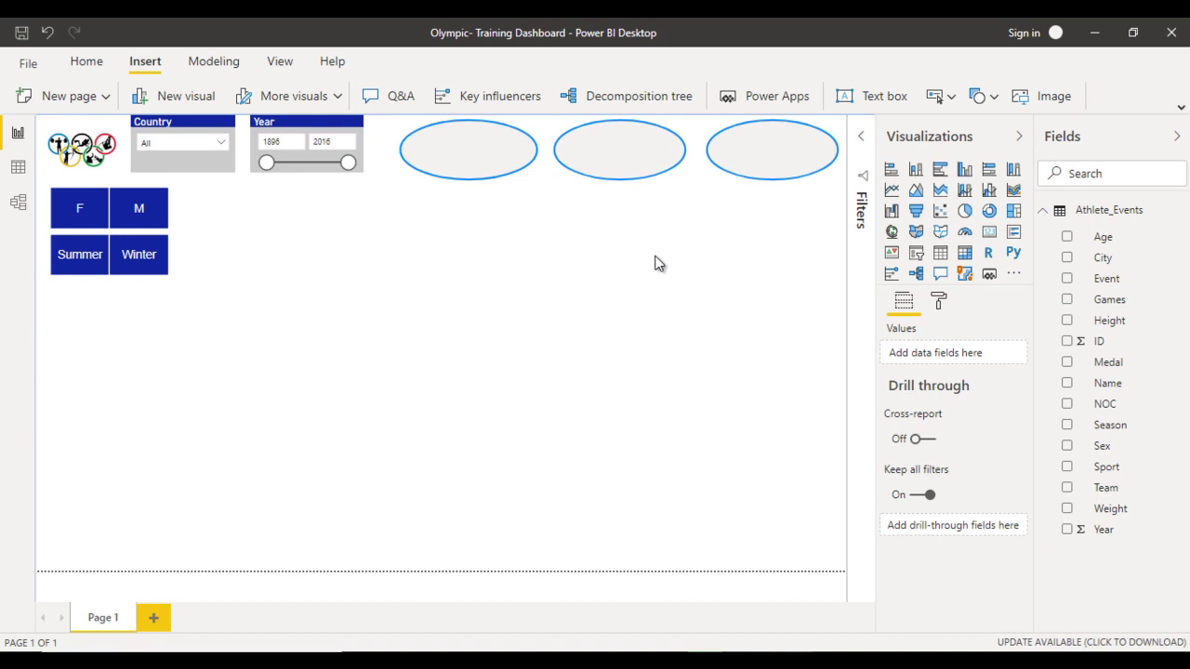
Step: Fill the first oval, next to the Year slicer, with a light gold theme color
{"action": "left_click", "coordinate": [481, 165]}
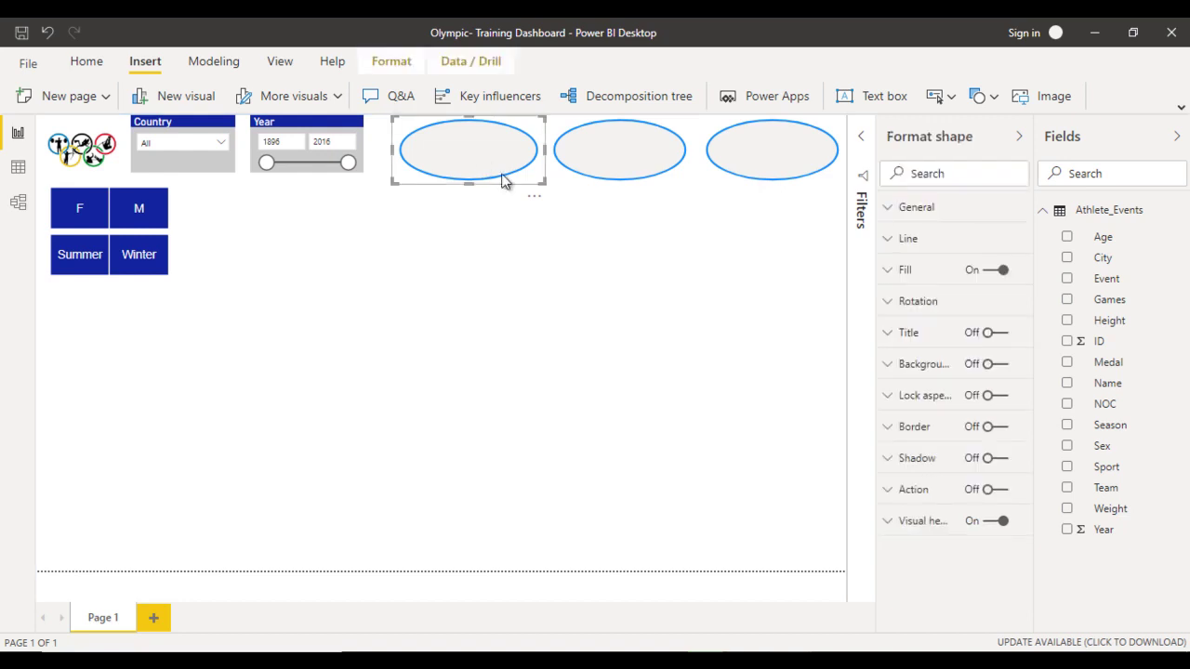
{"action": "left_click", "coordinate": [906, 270]}
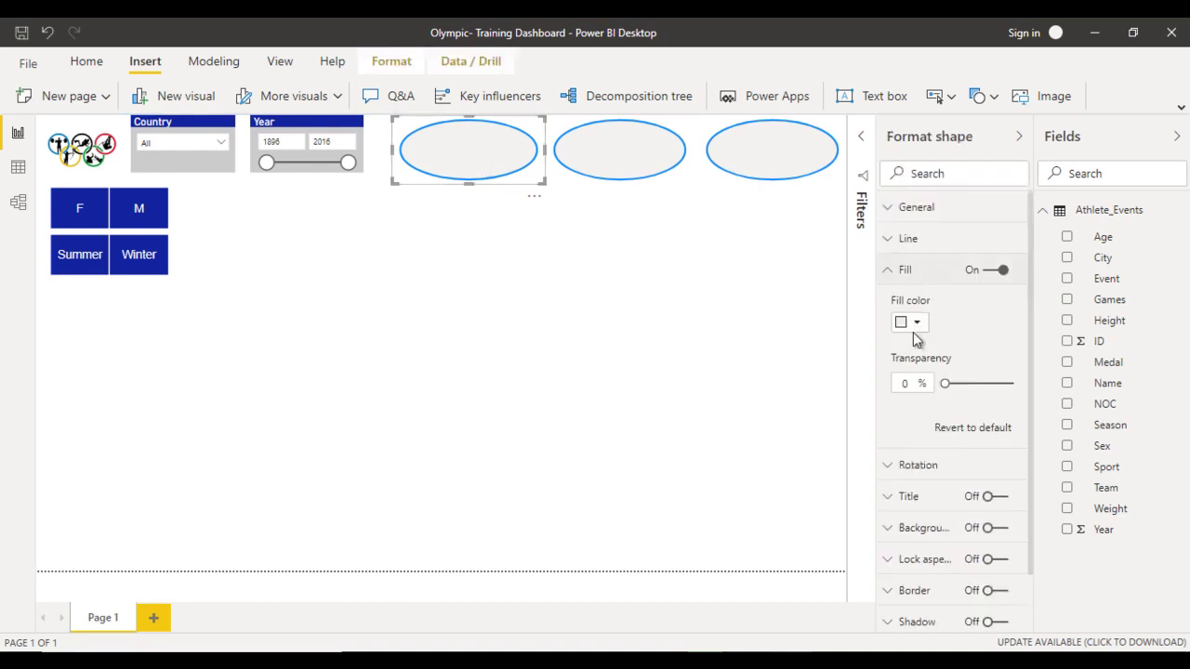
{"action": "left_click", "coordinate": [916, 325]}
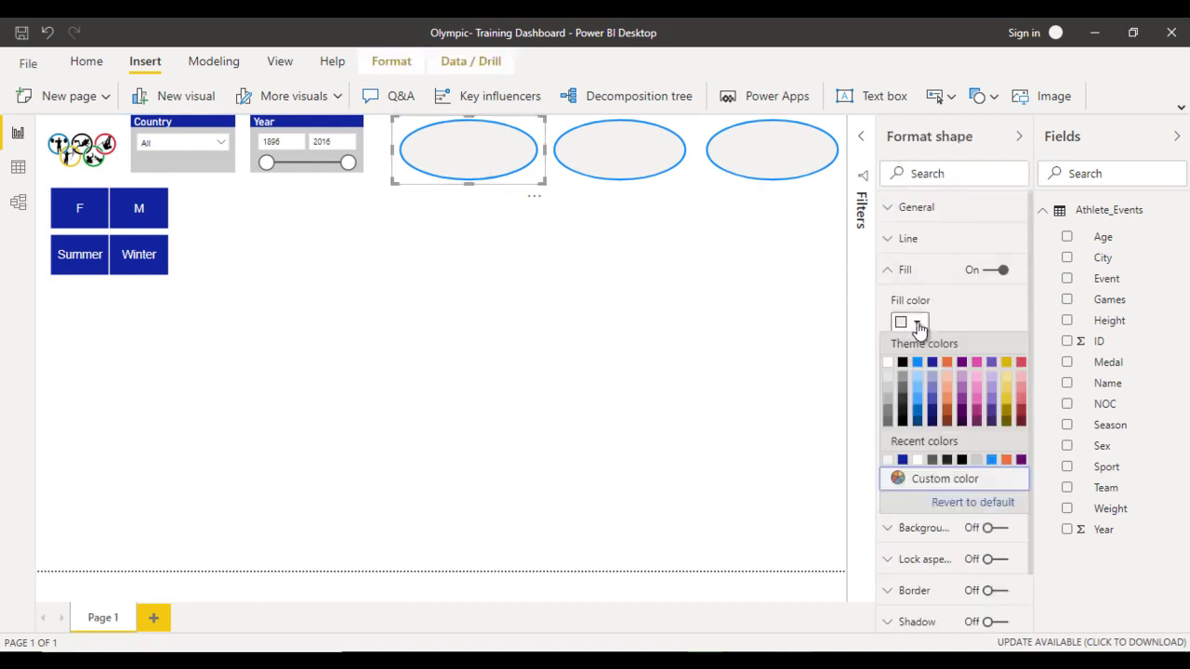
{"action": "left_click", "coordinate": [1006, 390]}
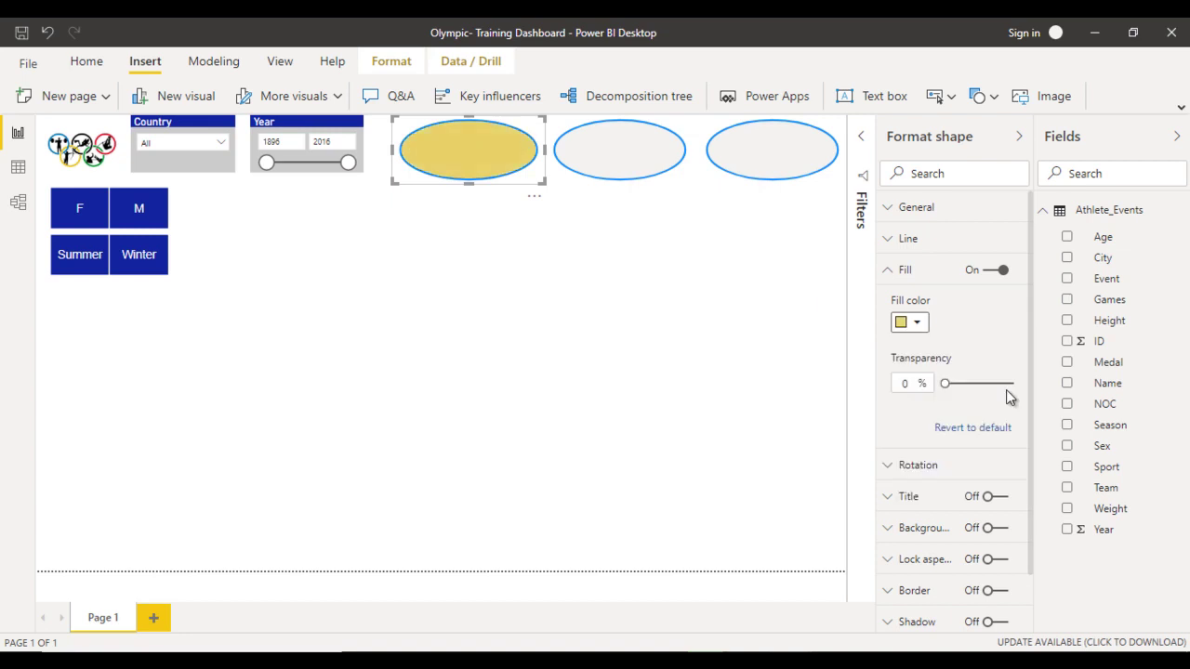
Step: Fill the third oval with a light red theme color, leaving the middle oval light grey
{"action": "left_click", "coordinate": [619, 165]}
{"action": "left_click", "coordinate": [778, 162]}
{"action": "left_click", "coordinate": [917, 323]}
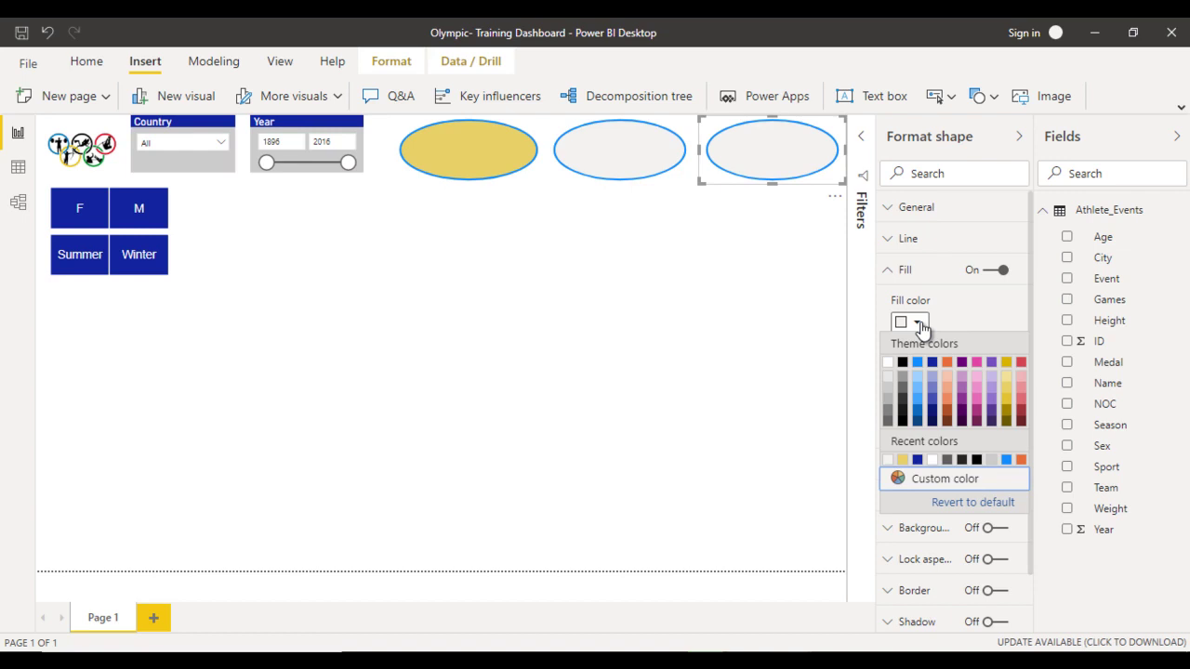
{"action": "left_click", "coordinate": [1020, 395]}
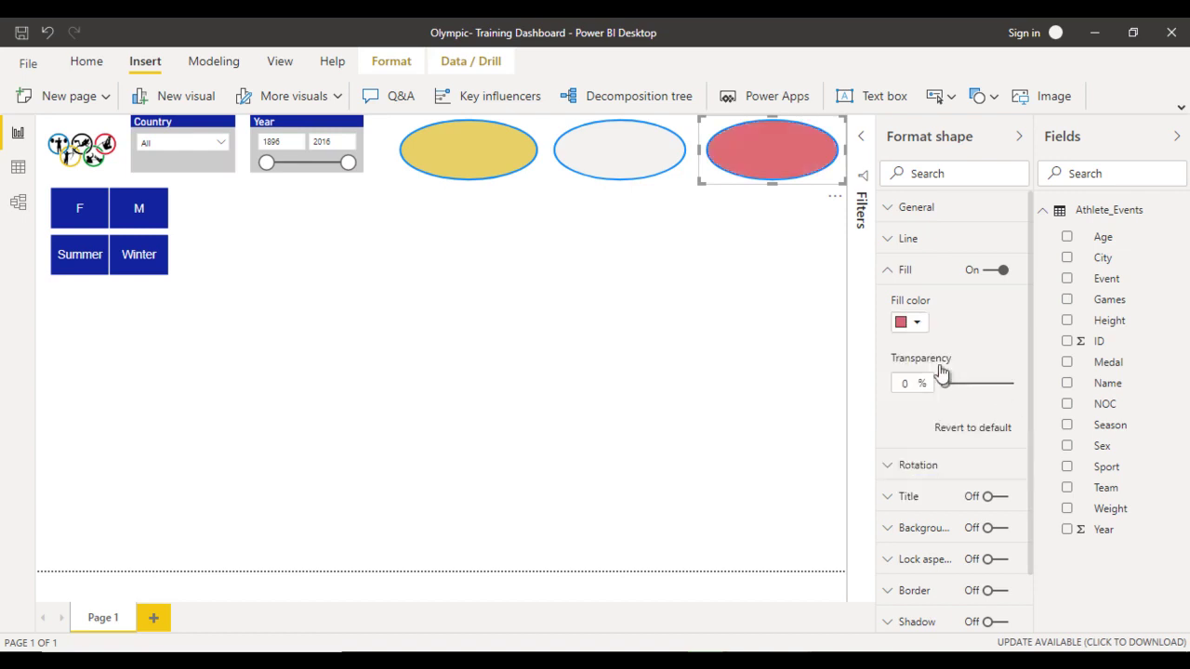
{"action": "left_click", "coordinate": [770, 220]}
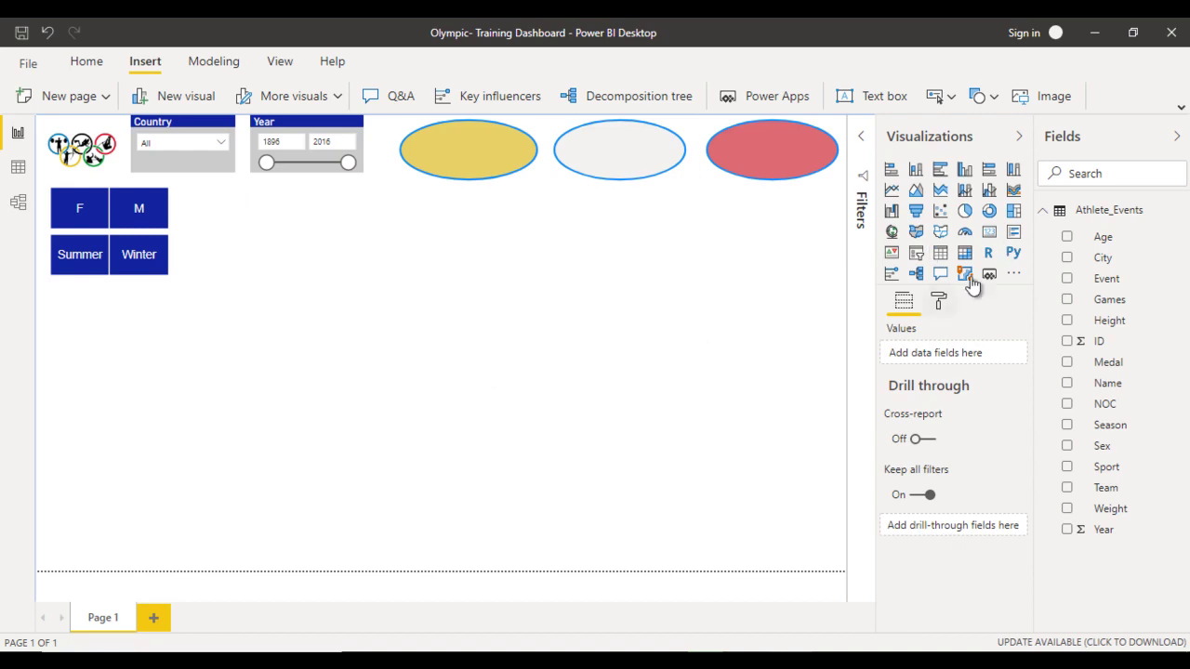
Step: Add a card visual over the gold oval, shrink it to the oval's height, and show the Count of the Medal field
{"action": "left_click", "coordinate": [988, 233]}
{"action": "left_click_drag", "start_coordinate": [297, 278], "coordinate": [457, 143]}
{"action": "left_click_drag", "start_coordinate": [472, 204], "coordinate": [479, 183]}
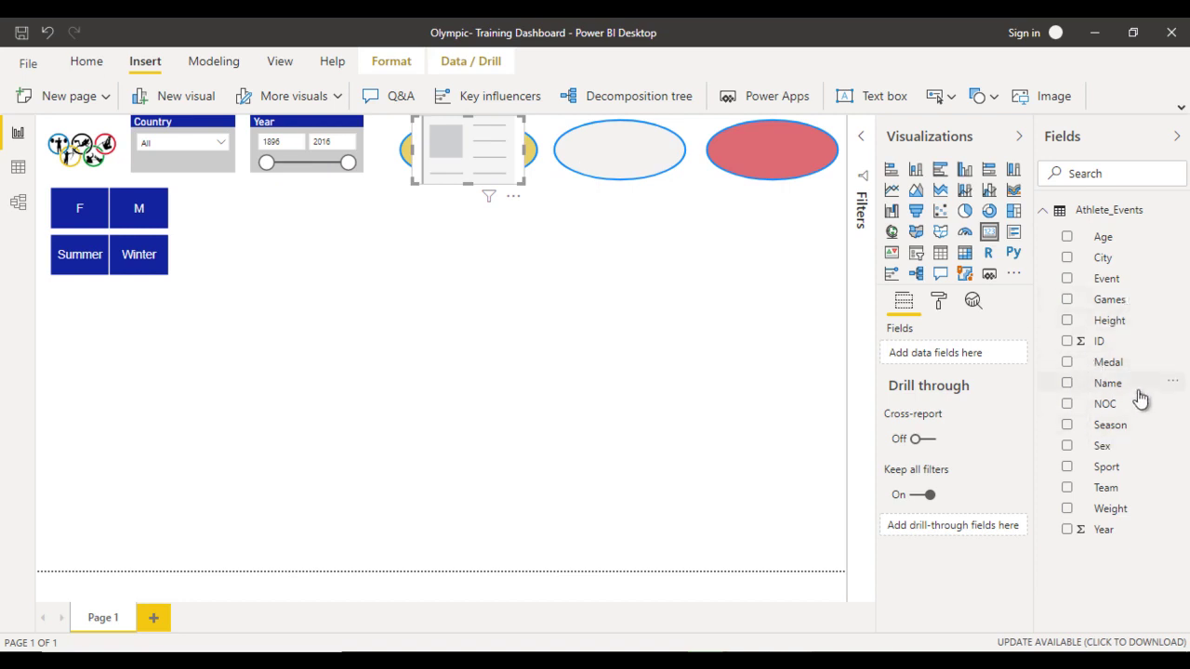
{"action": "left_click_drag", "start_coordinate": [1121, 361], "coordinate": [1002, 361]}
{"action": "left_click", "coordinate": [1002, 357]}
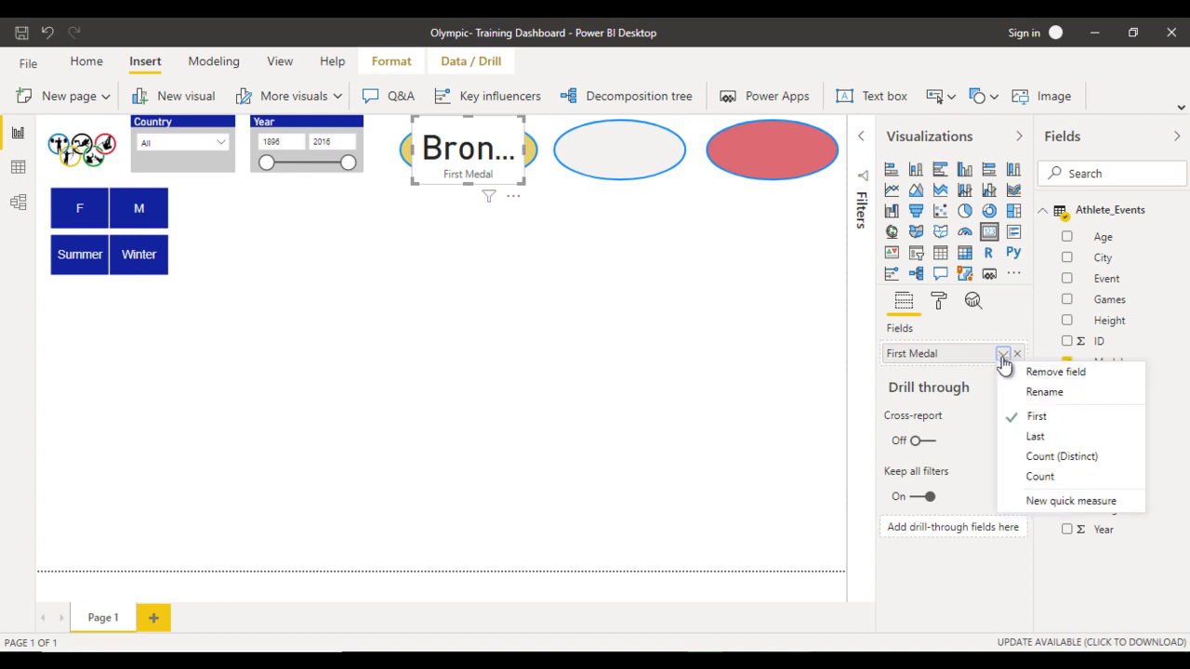
{"action": "left_click", "coordinate": [1041, 477]}
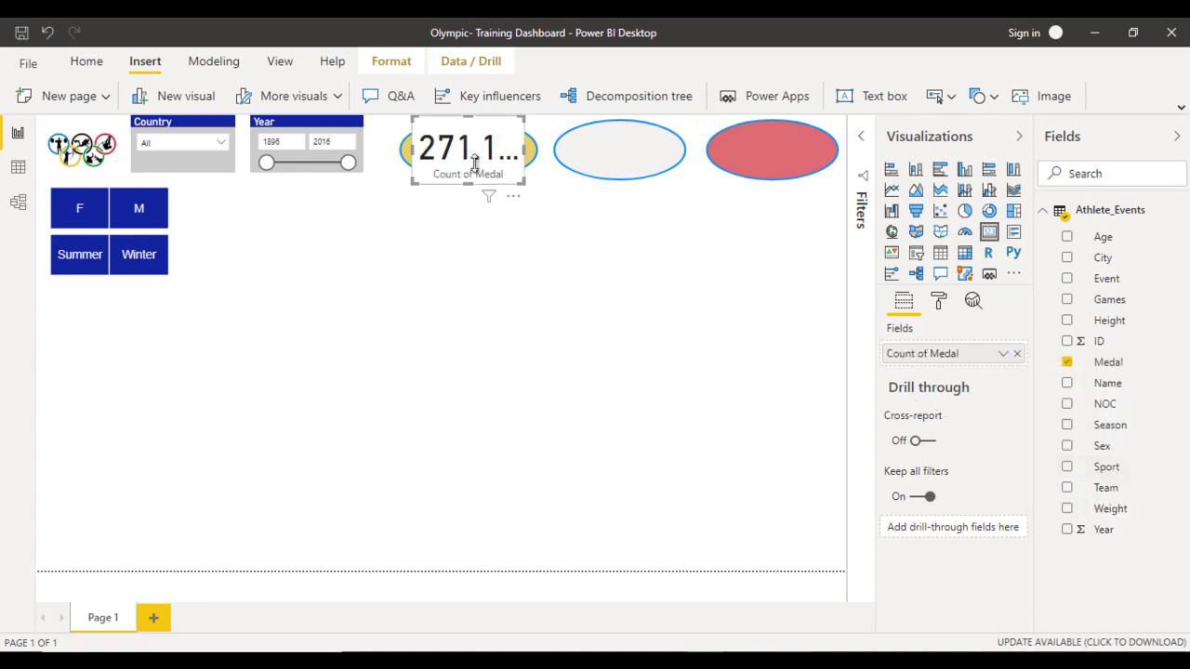
Step: Set the card's data label text size to 25 pt and its display units to None
{"action": "left_click", "coordinate": [939, 301]}
{"action": "left_click", "coordinate": [933, 396]}
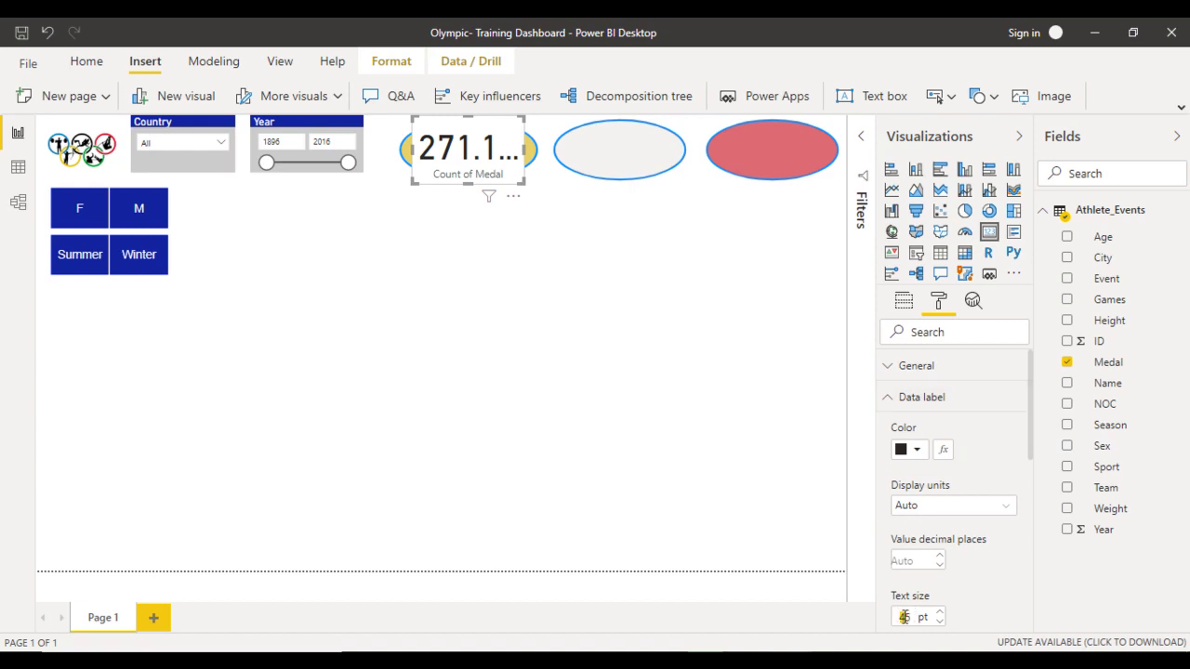
{"action": "type", "text": "25"}
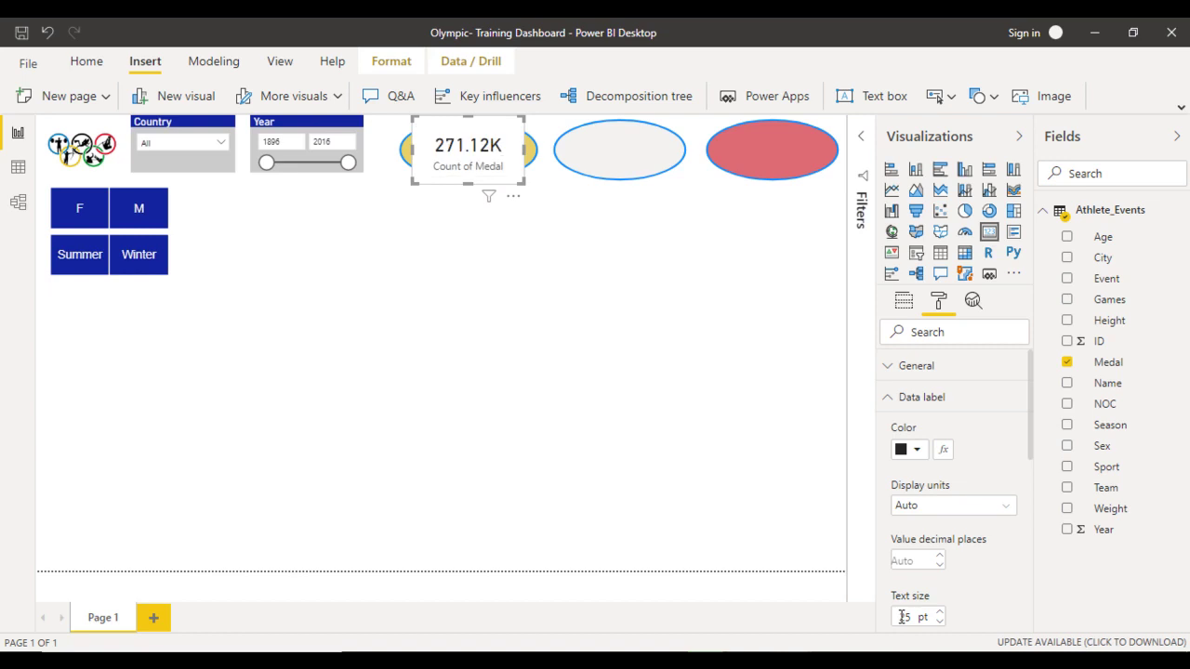
{"action": "left_click", "coordinate": [925, 507]}
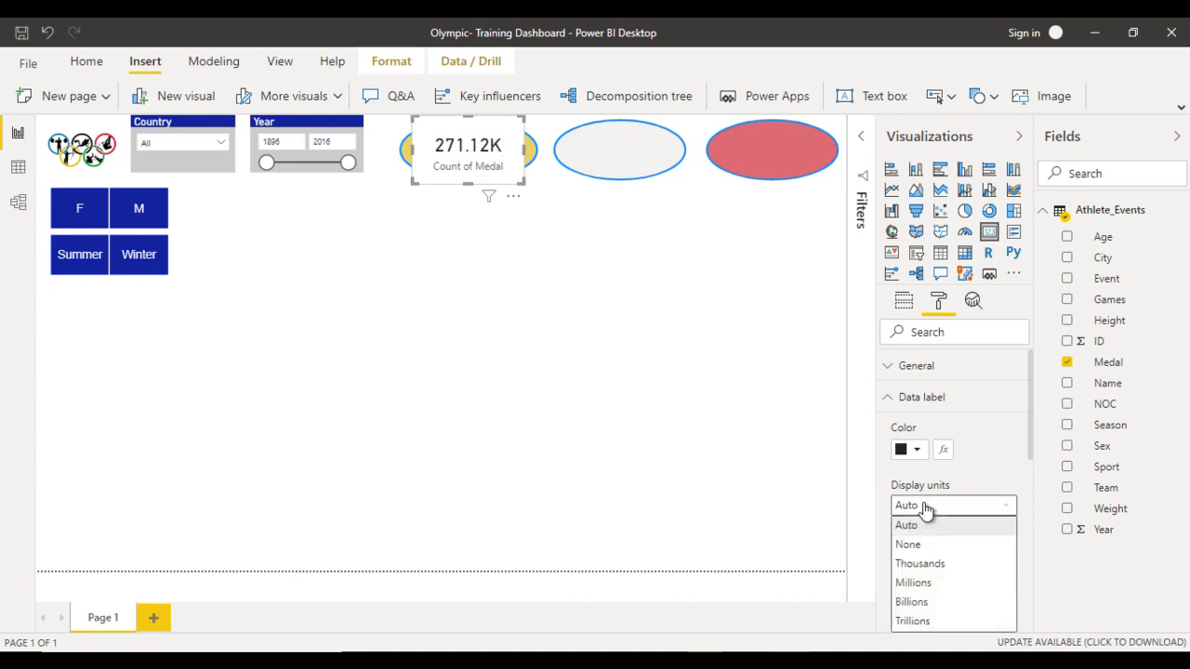
{"action": "left_click", "coordinate": [920, 545]}
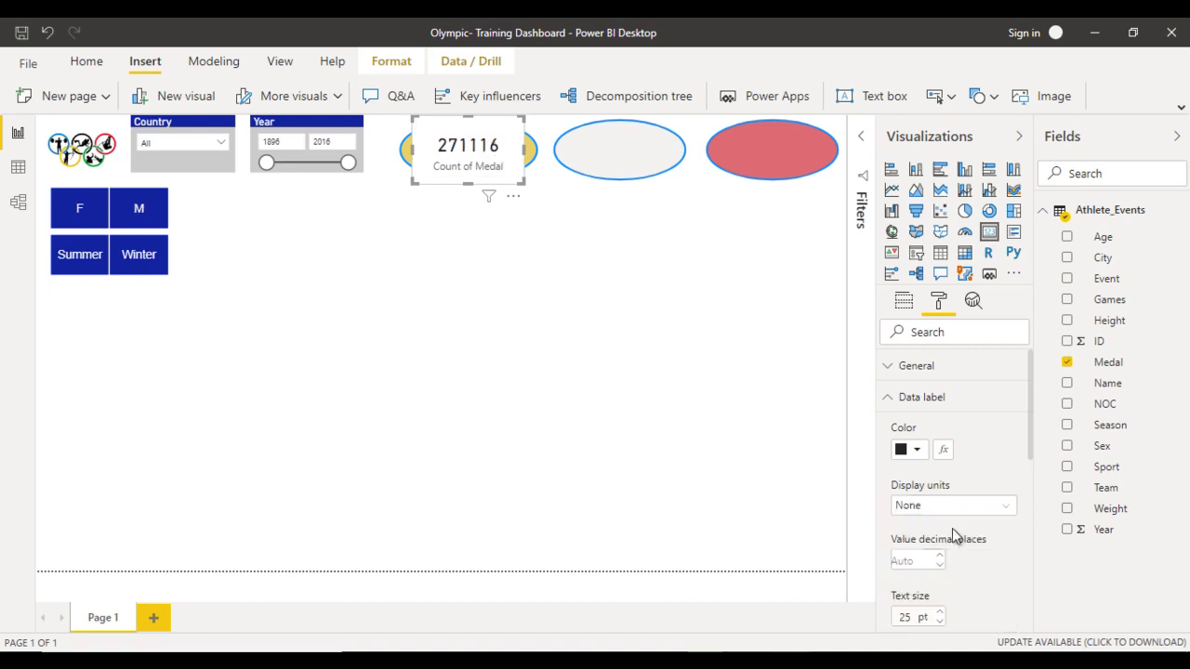
Step: Add a page-level filter on the Medal field that excludes the NA value
{"action": "left_click", "coordinate": [863, 155]}
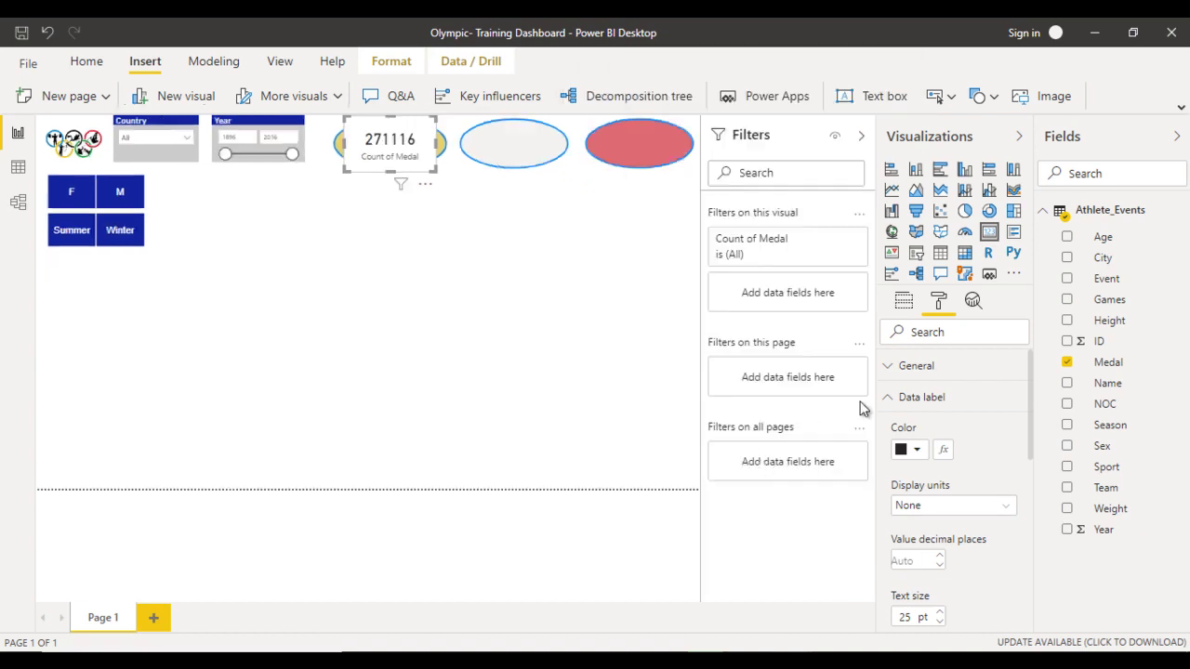
{"action": "left_click_drag", "start_coordinate": [951, 393], "coordinate": [802, 381]}
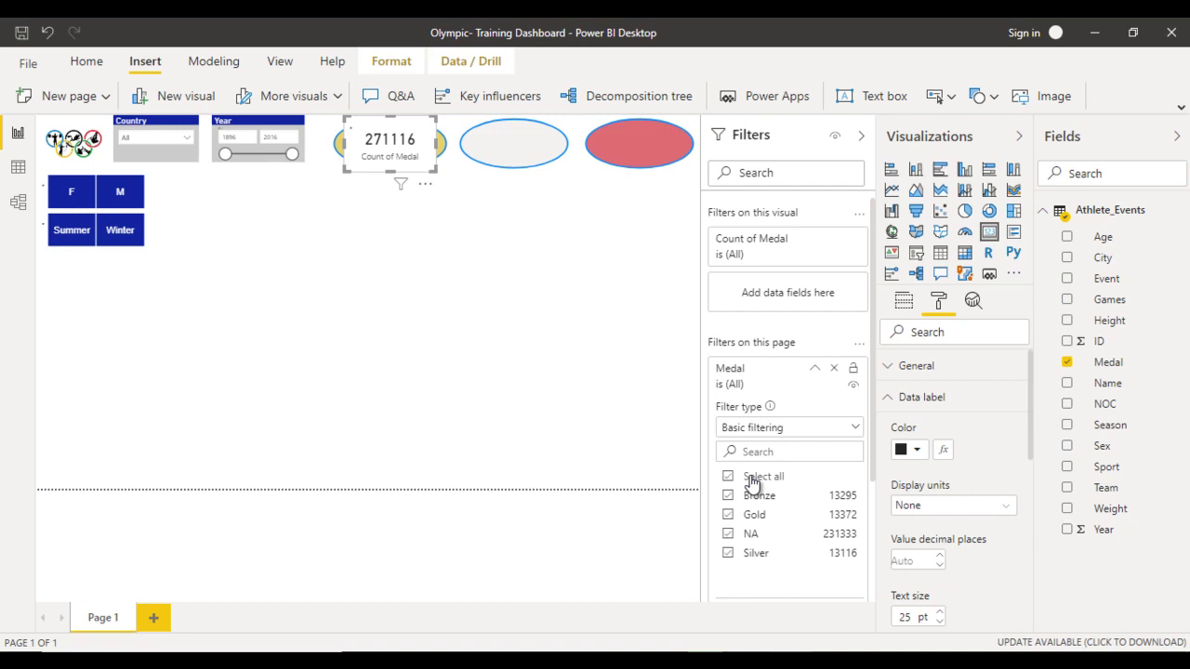
{"action": "left_click", "coordinate": [739, 537]}
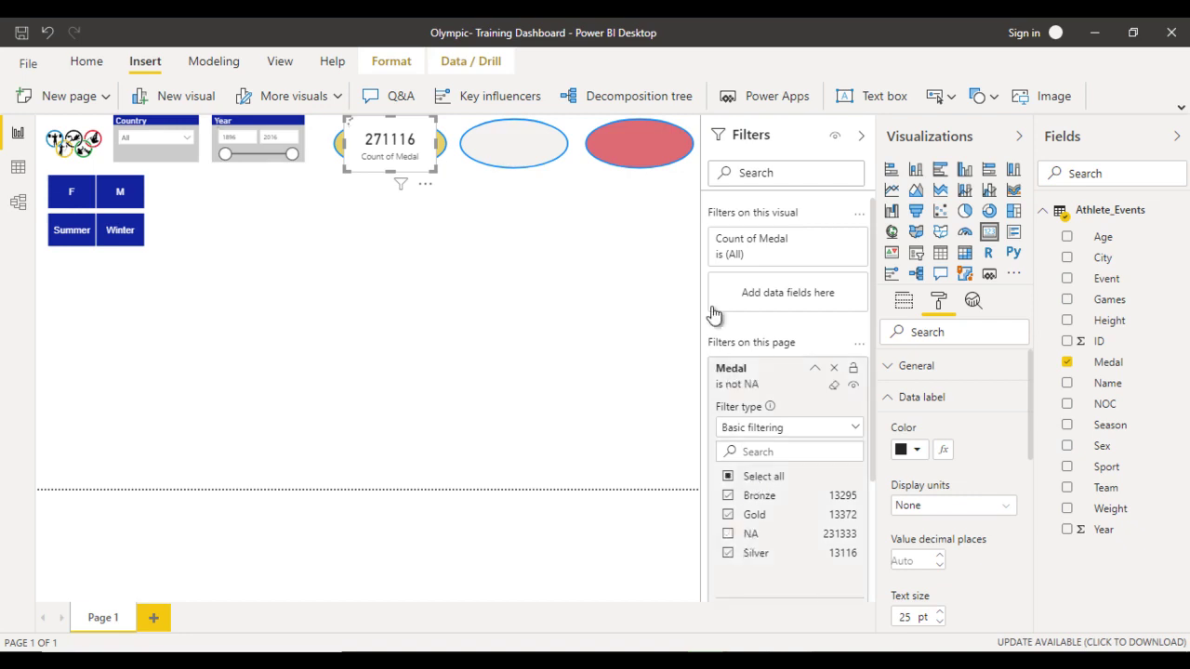
Step: Add a visual-level filter on the Medal field to the card and restrict it to Gold
{"action": "left_click", "coordinate": [774, 242]}
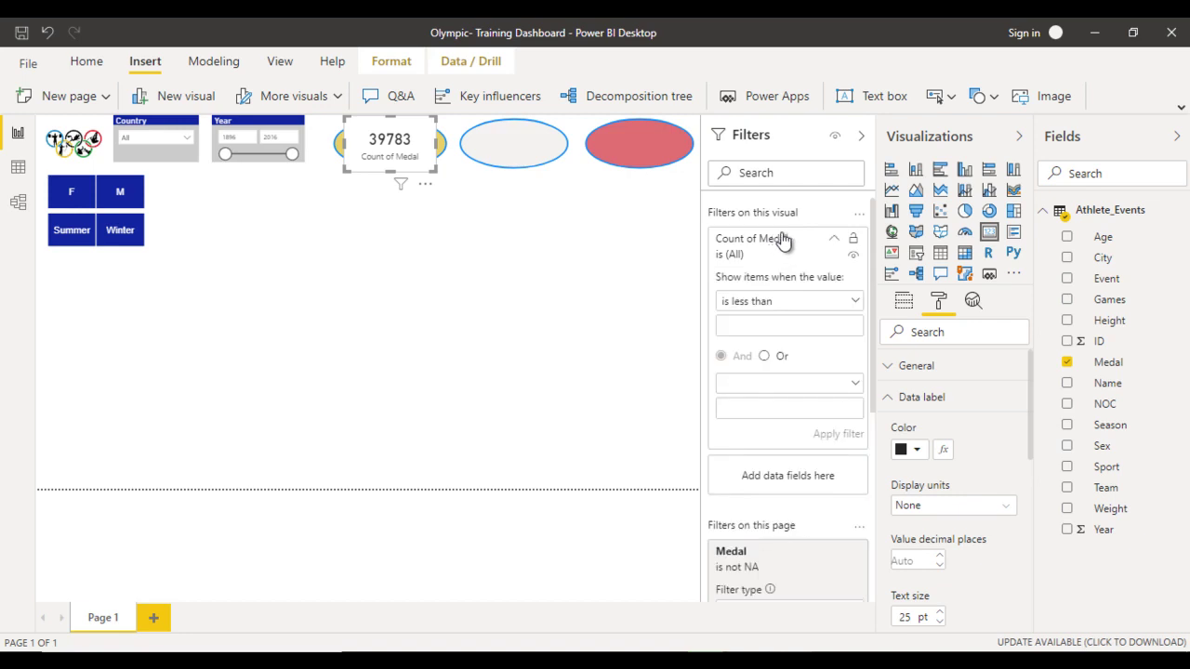
{"action": "left_click", "coordinate": [776, 241]}
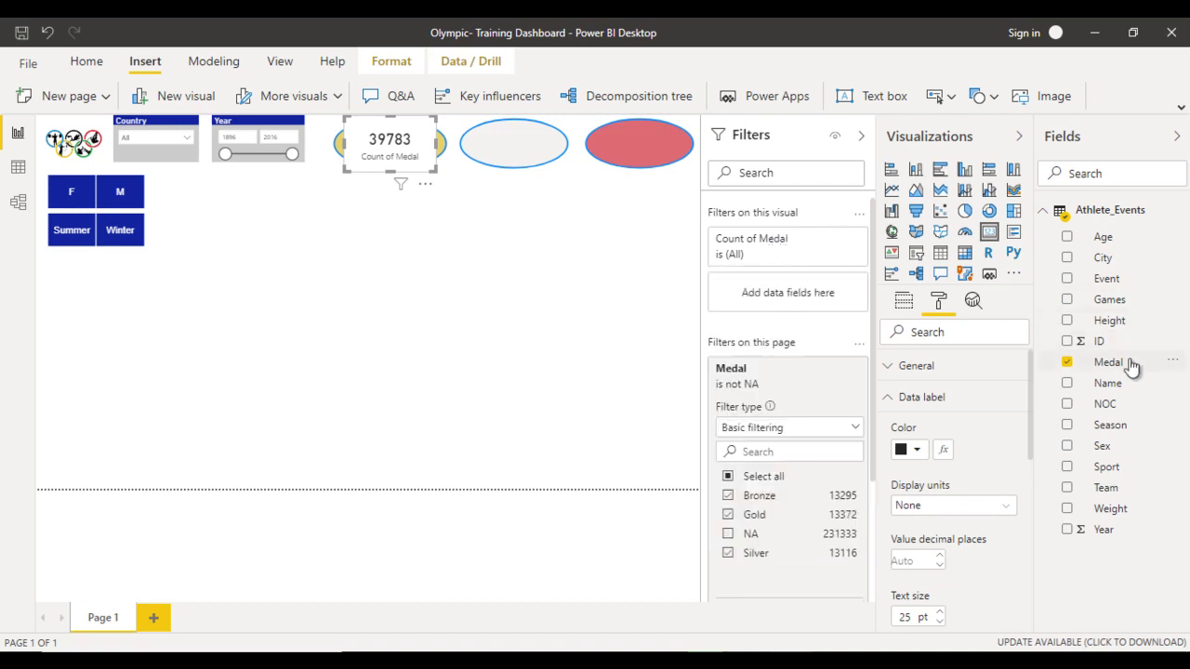
{"action": "left_click_drag", "start_coordinate": [1126, 367], "coordinate": [794, 297]}
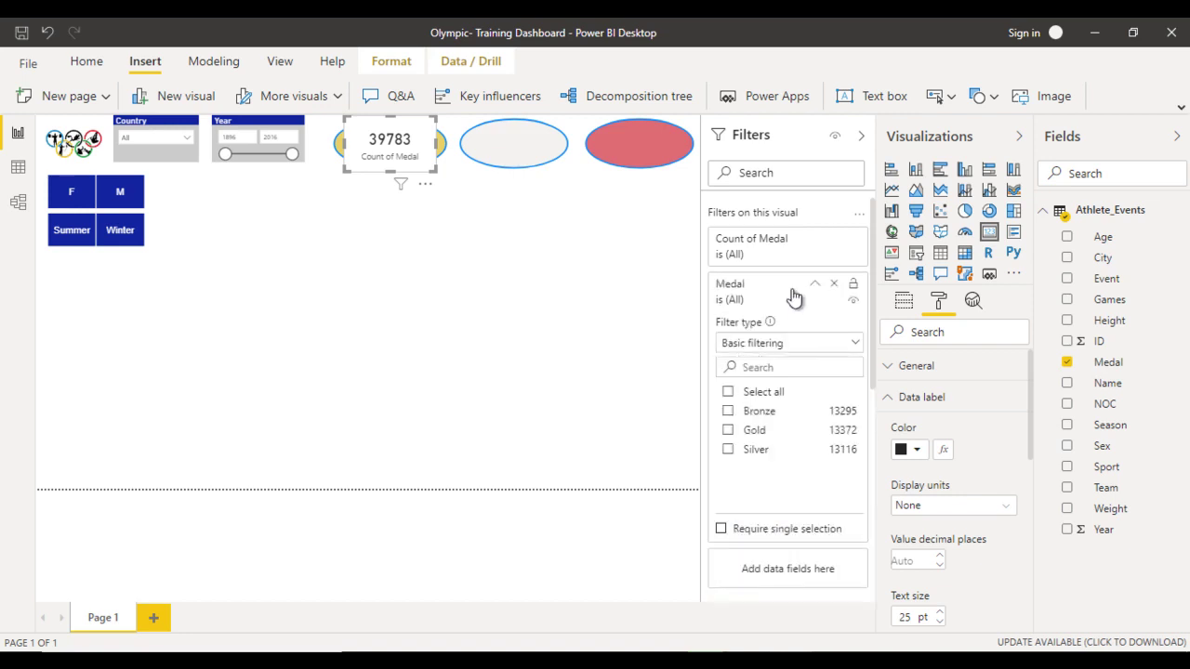
{"action": "left_click", "coordinate": [738, 431]}
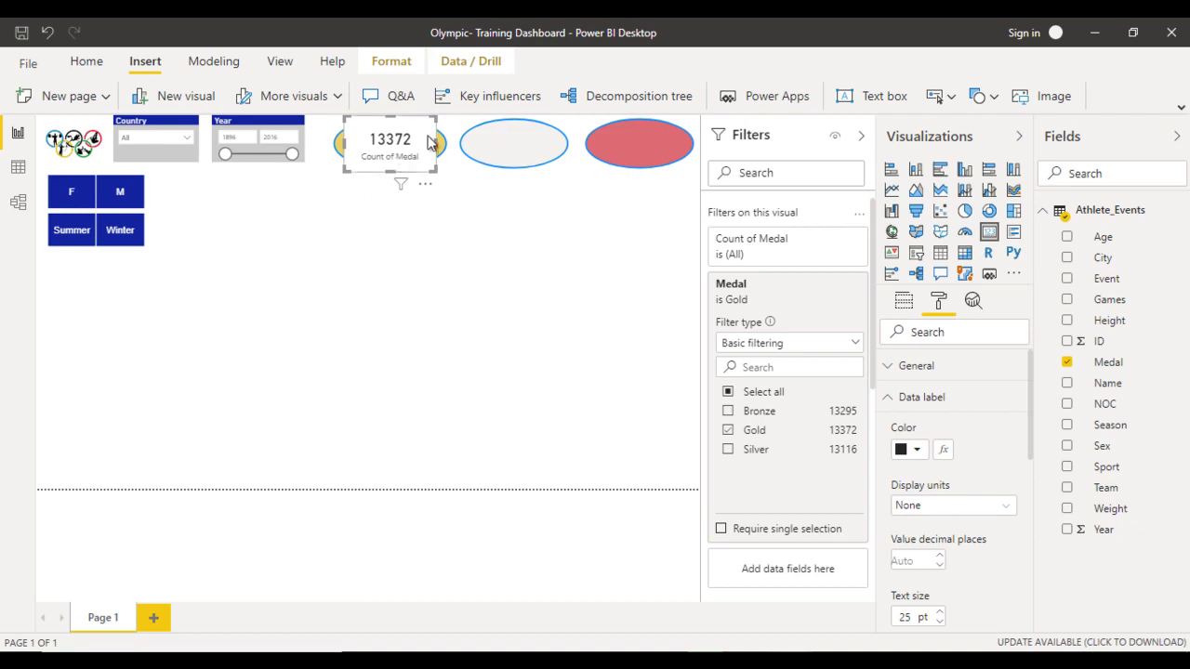
Step: Collapse the filter settings and turn off the medal card's background
{"action": "left_click", "coordinate": [861, 137]}
{"action": "left_click", "coordinate": [908, 398]}
{"action": "left_click", "coordinate": [988, 524]}
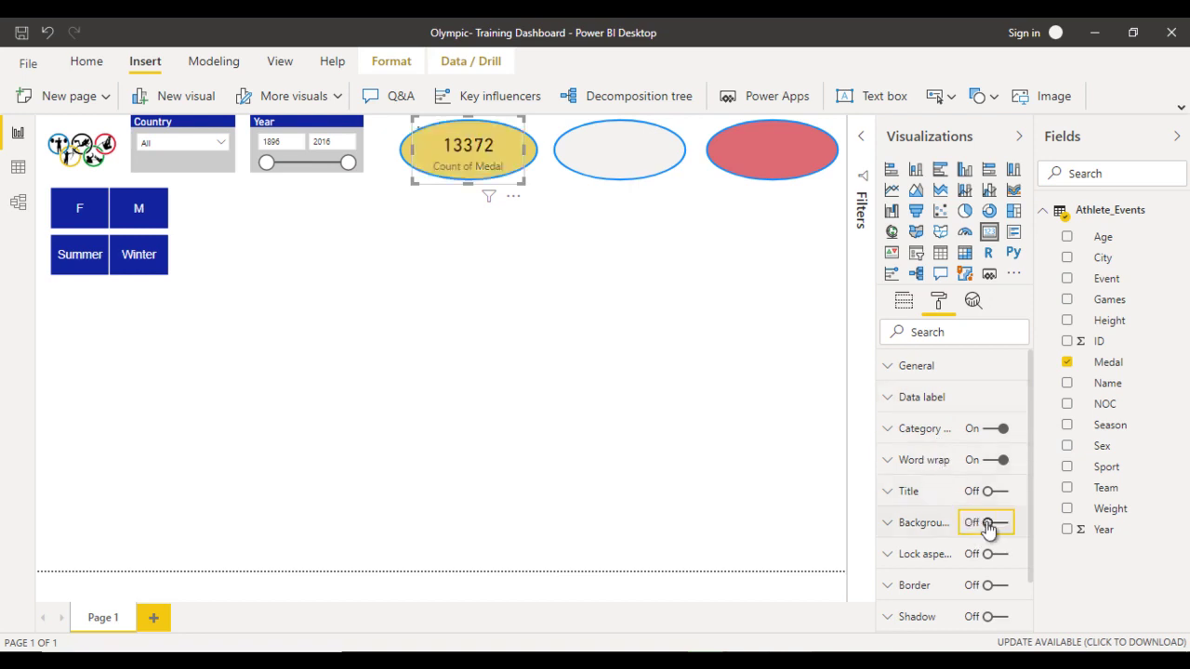
Step: Set the Gold medal card's data label font family to Arial
{"action": "left_click", "coordinate": [926, 397]}
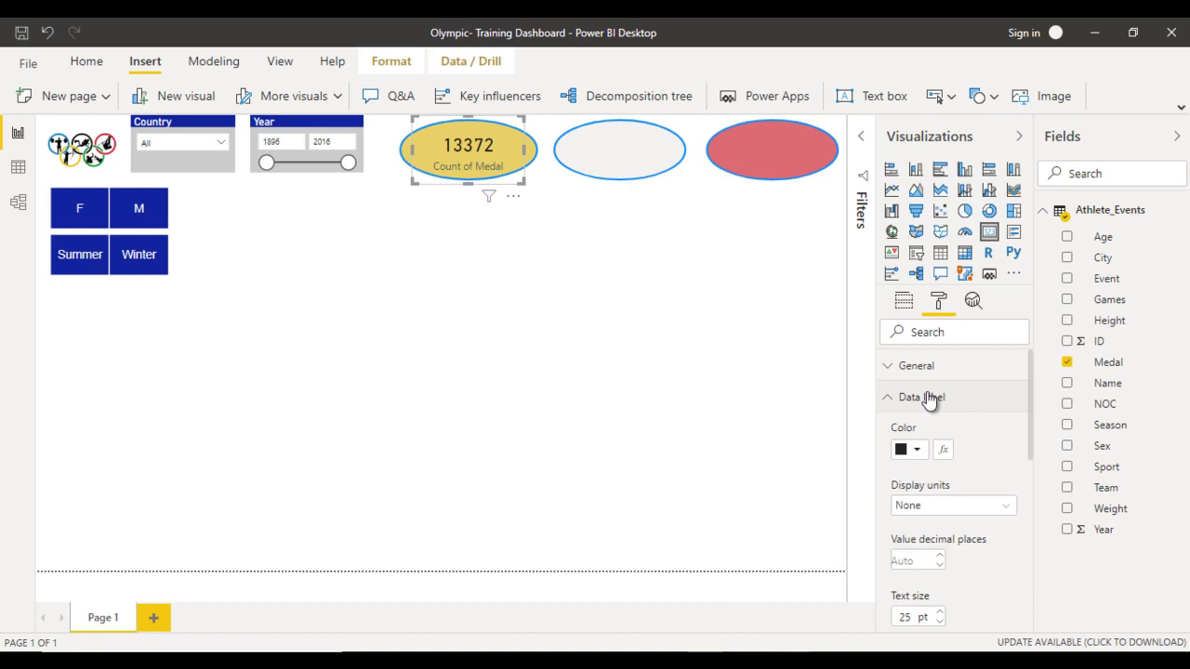
{"action": "scroll", "coordinate": [944, 506], "scroll_direction": "down", "scroll_amount": 3}
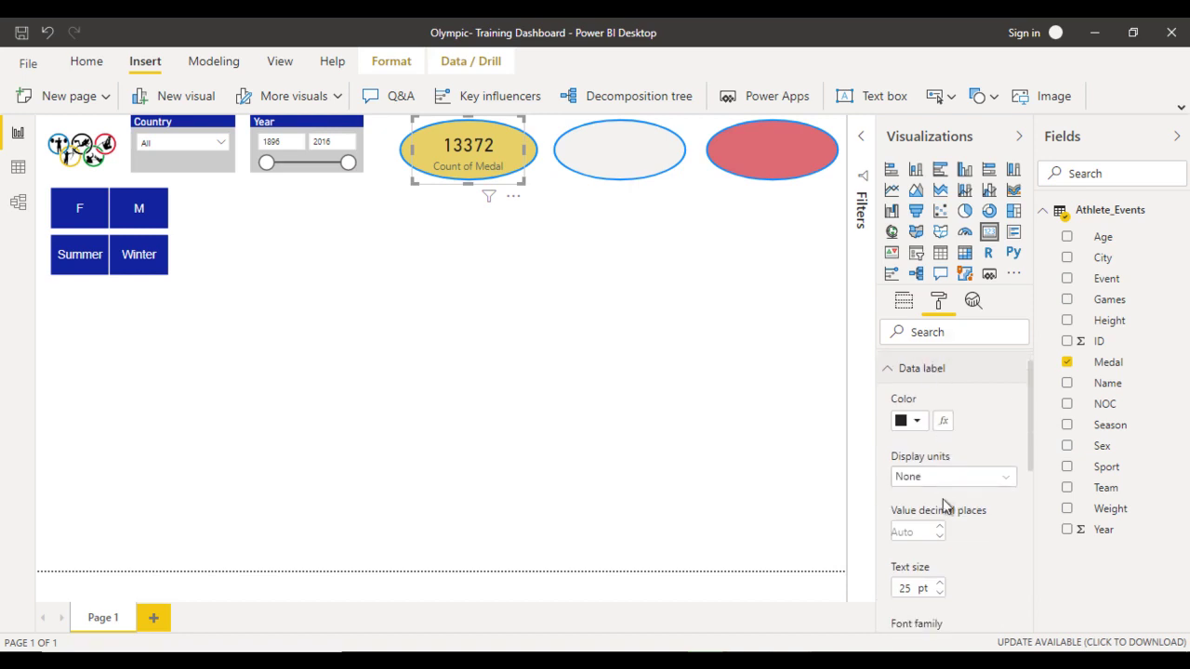
{"action": "scroll", "coordinate": [944, 503], "scroll_direction": "up", "scroll_amount": 1}
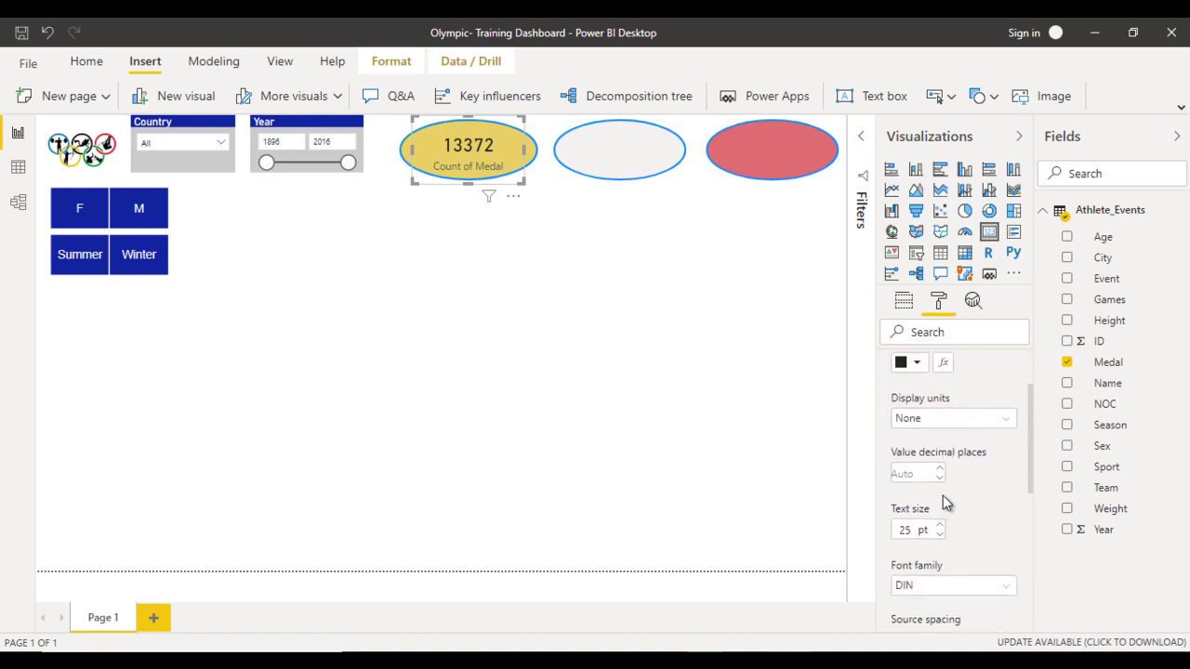
{"action": "scroll", "coordinate": [943, 497], "scroll_direction": "down", "scroll_amount": 3}
{"action": "left_click", "coordinate": [939, 502]}
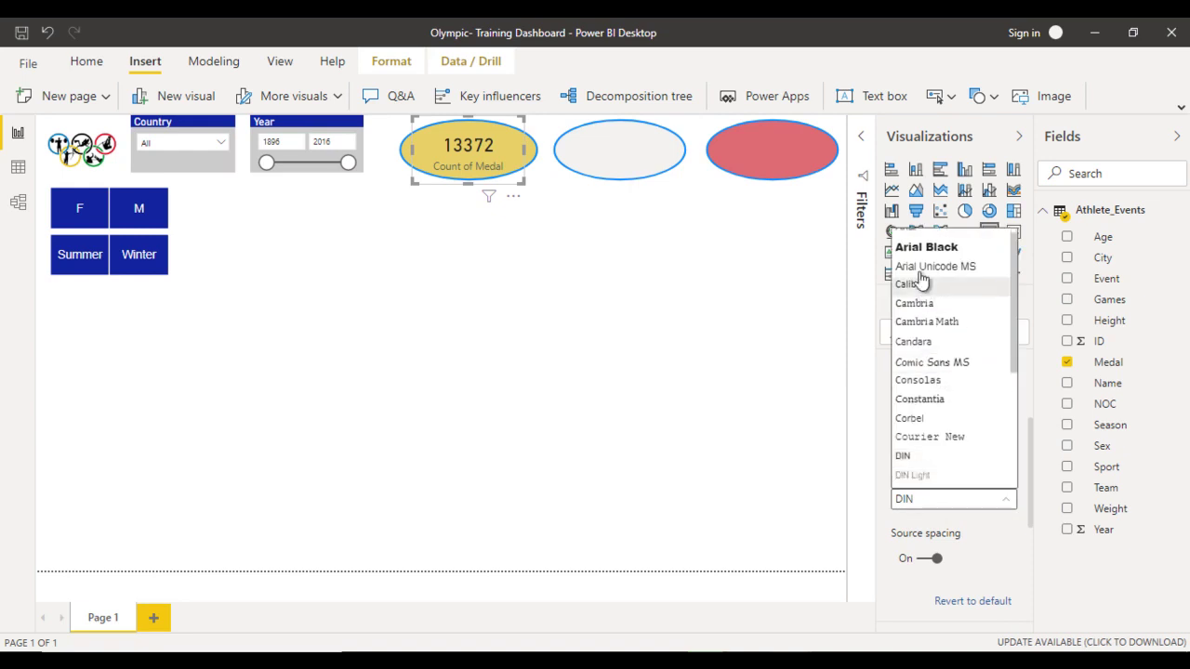
{"action": "key", "text": "Escape"}
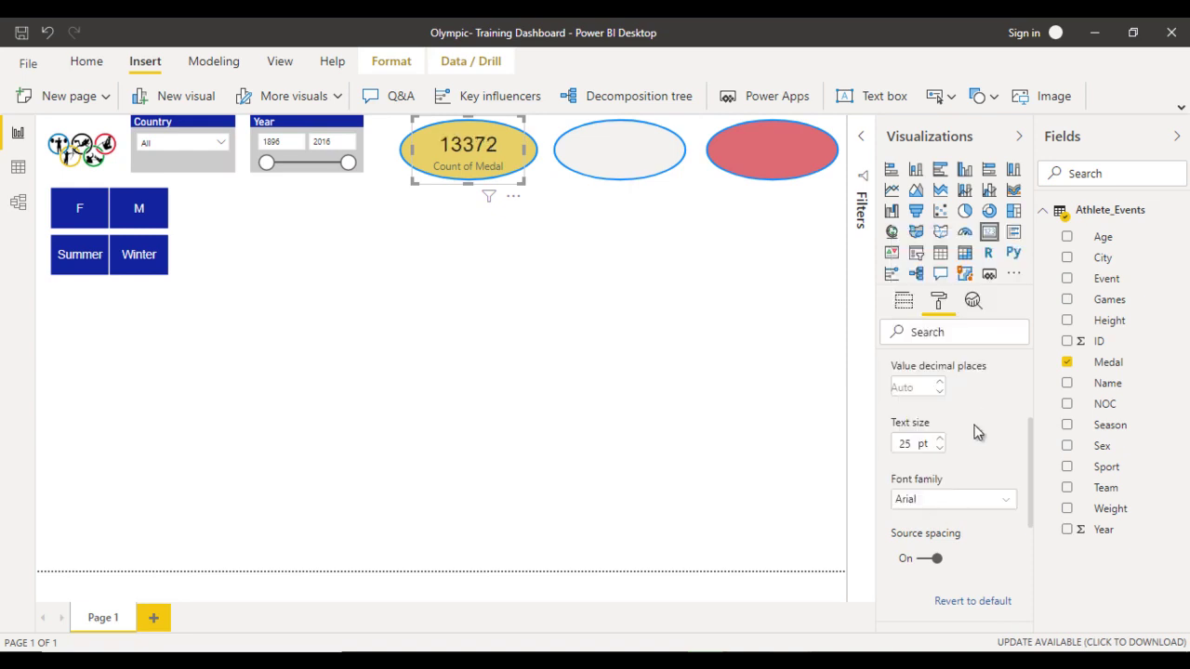
{"action": "scroll", "coordinate": [930, 437], "scroll_direction": "up", "scroll_amount": 1}
{"action": "scroll", "coordinate": [925, 428], "scroll_direction": "up", "scroll_amount": 3}
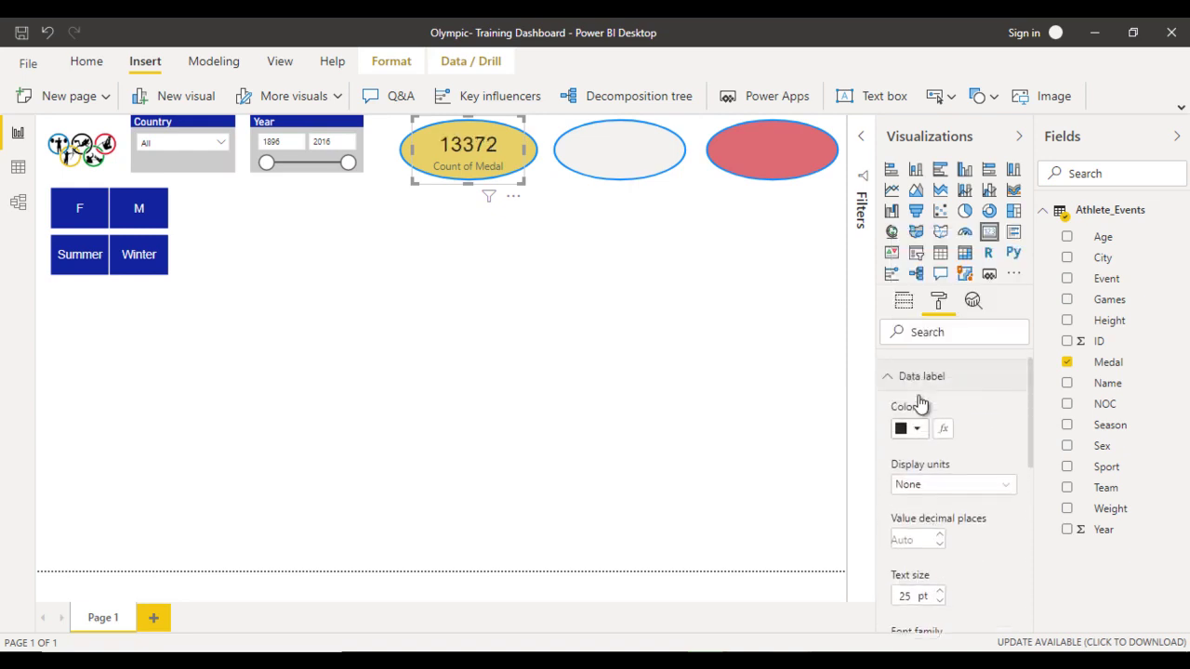
{"action": "left_click", "coordinate": [919, 398]}
Step: Set the medal card's category label color to black
{"action": "left_click", "coordinate": [925, 430]}
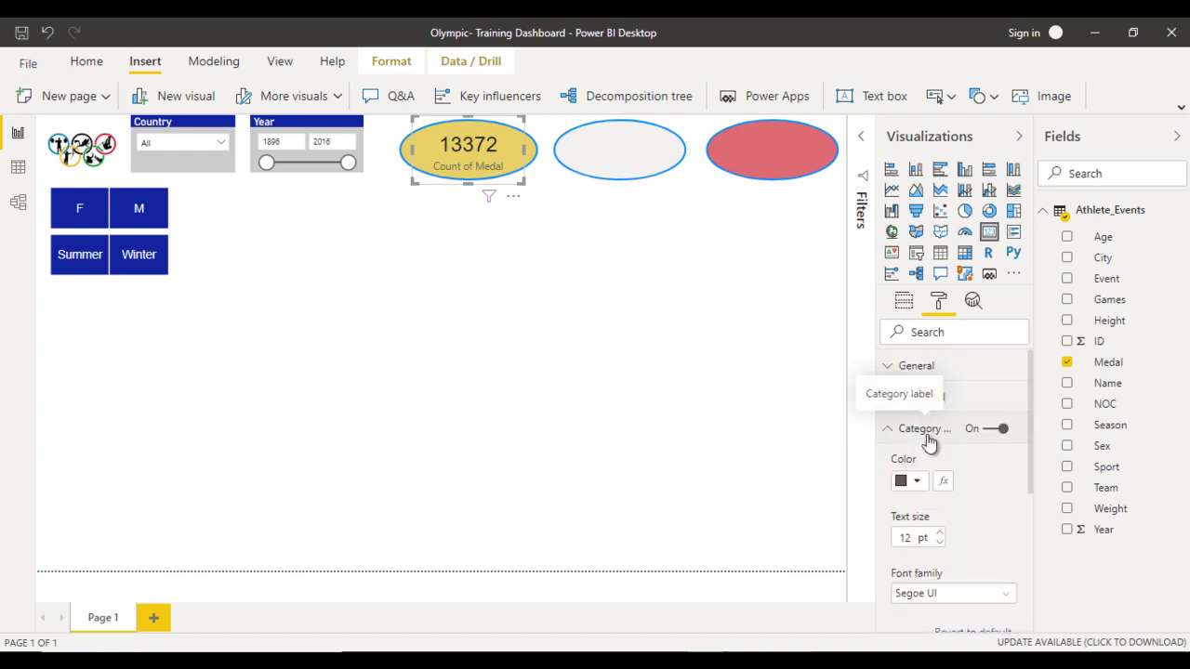
{"action": "scroll", "coordinate": [958, 542], "scroll_direction": "down", "scroll_amount": 1}
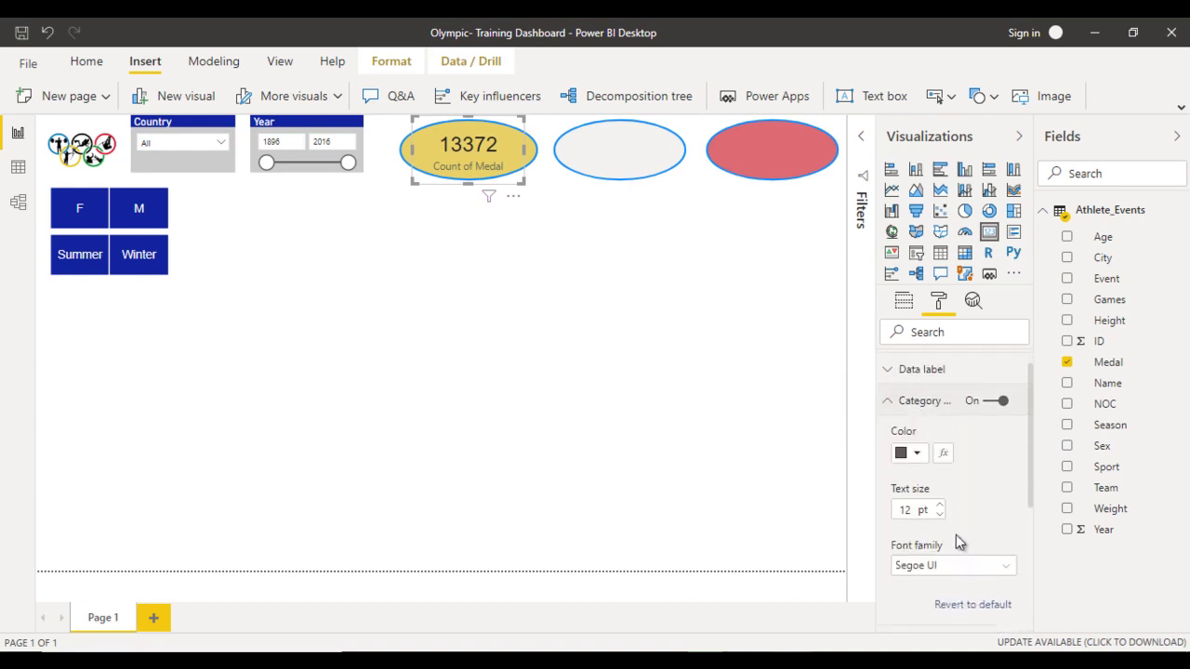
{"action": "left_click", "coordinate": [914, 455]}
{"action": "left_click", "coordinate": [901, 294]}
{"action": "scroll", "coordinate": [977, 470], "scroll_direction": "up", "scroll_amount": 1}
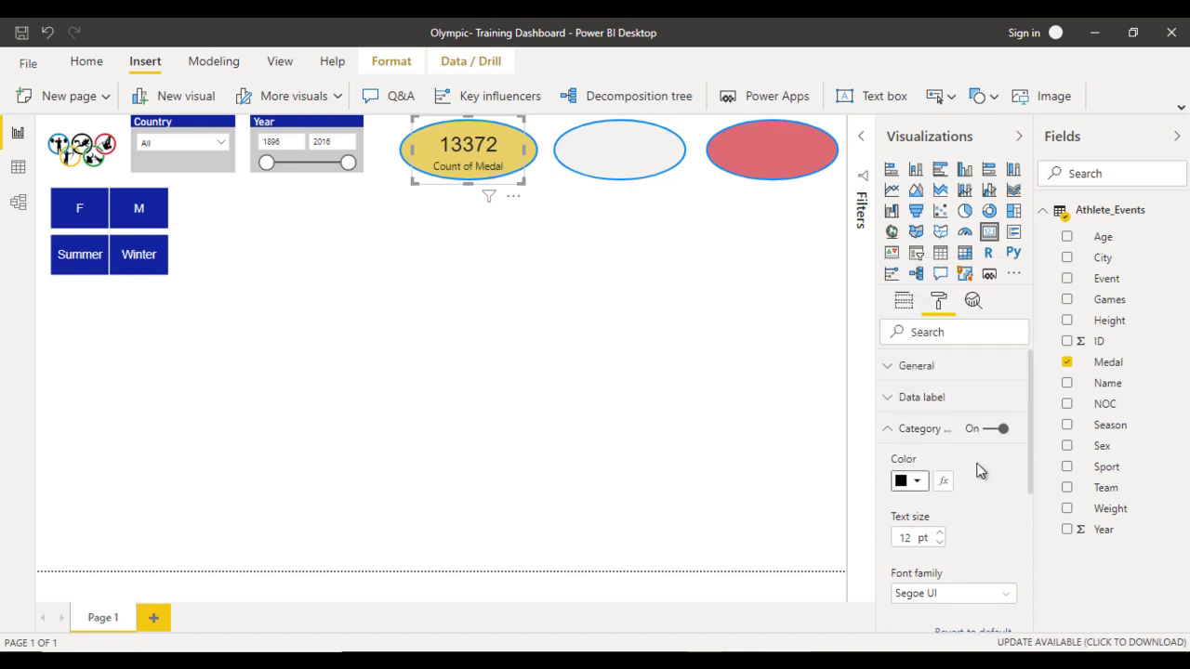
Step: Rename the medal count field on the card to Gold
{"action": "left_click", "coordinate": [906, 303]}
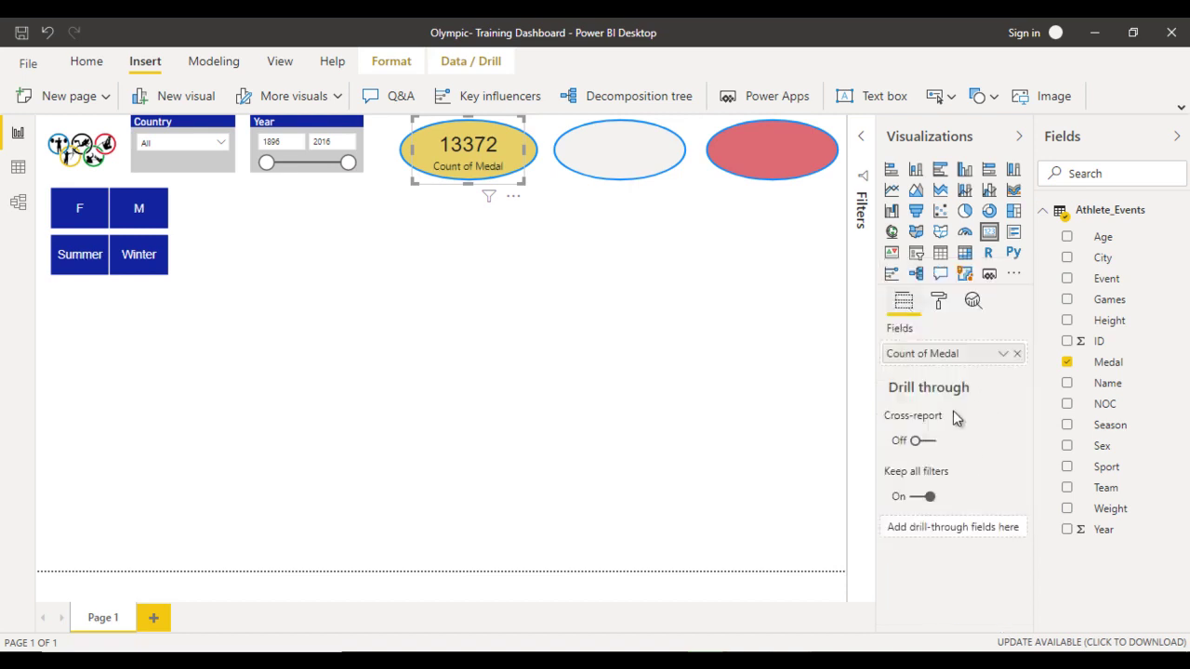
{"action": "left_click", "coordinate": [1003, 353]}
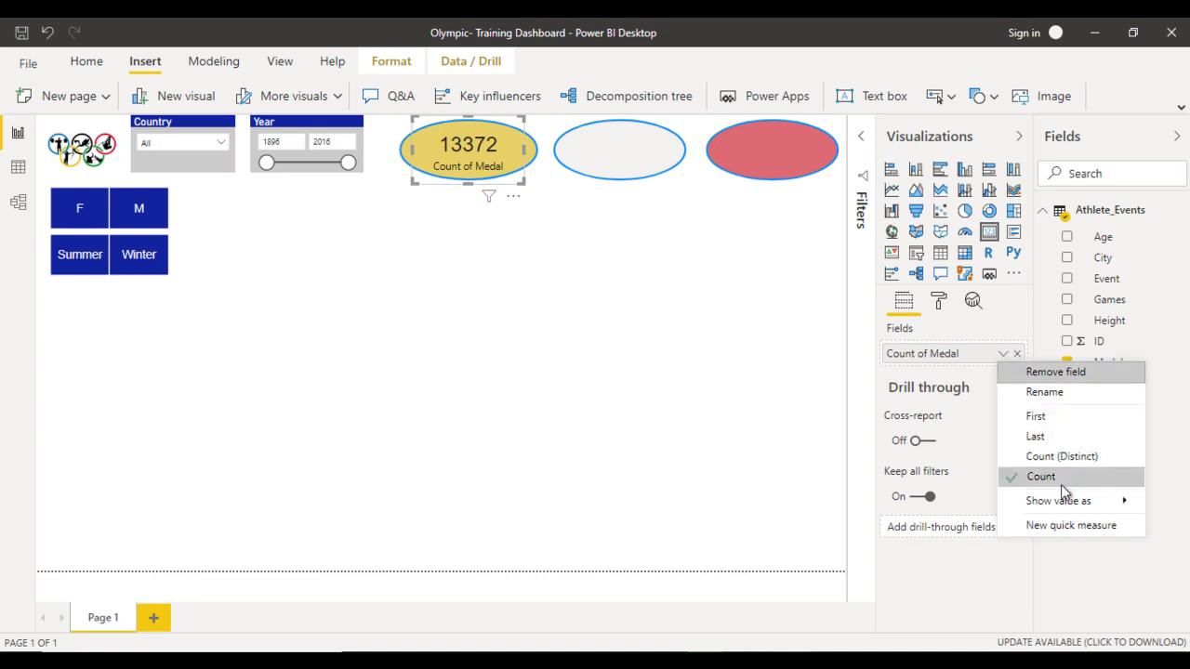
{"action": "left_click", "coordinate": [1037, 398]}
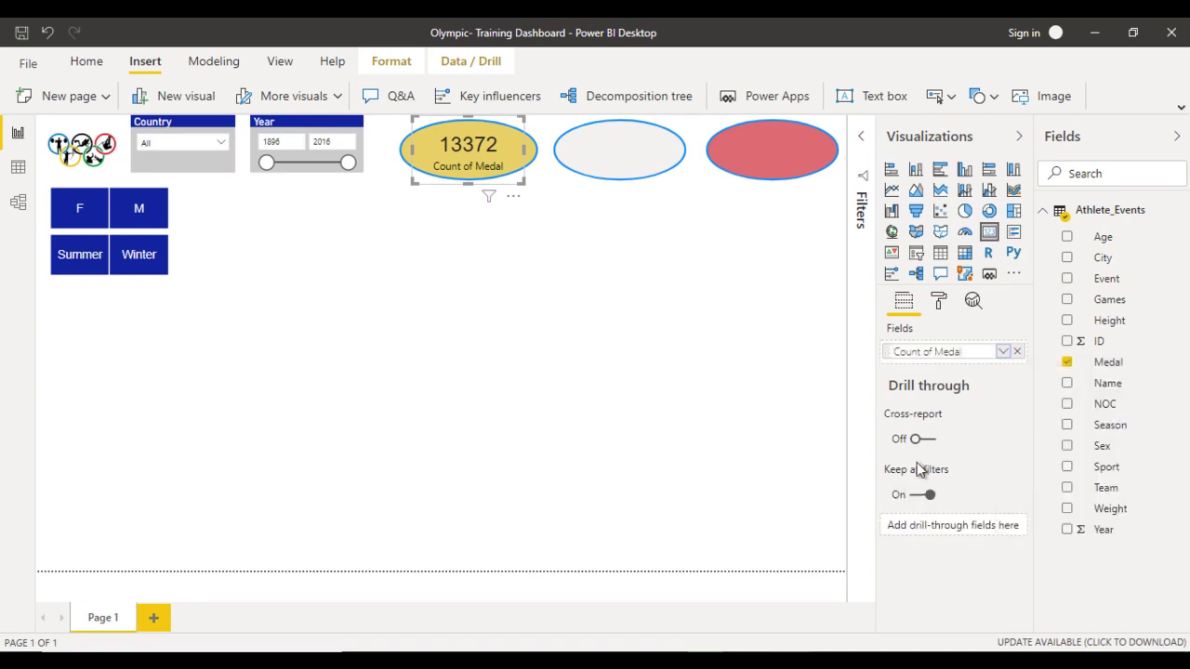
{"action": "type", "text": "Gold"}
{"action": "key", "text": "Return"}
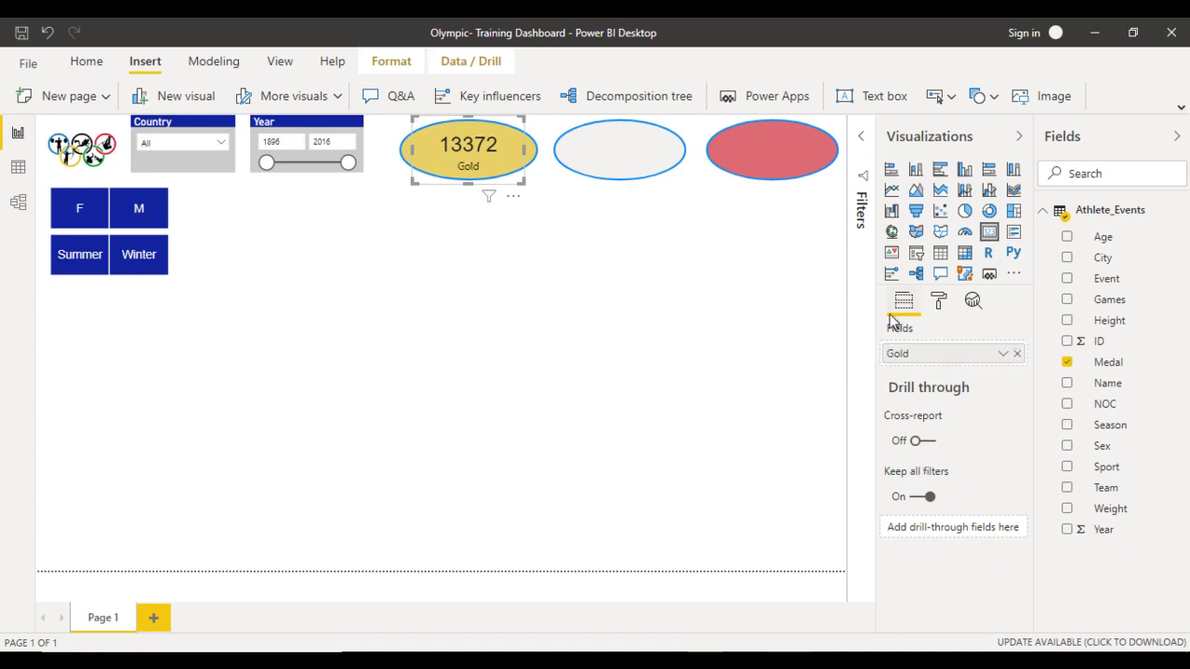
Step: Duplicate the Gold card twice and place the copies over the white and red ovals
{"action": "left_click", "coordinate": [536, 261]}
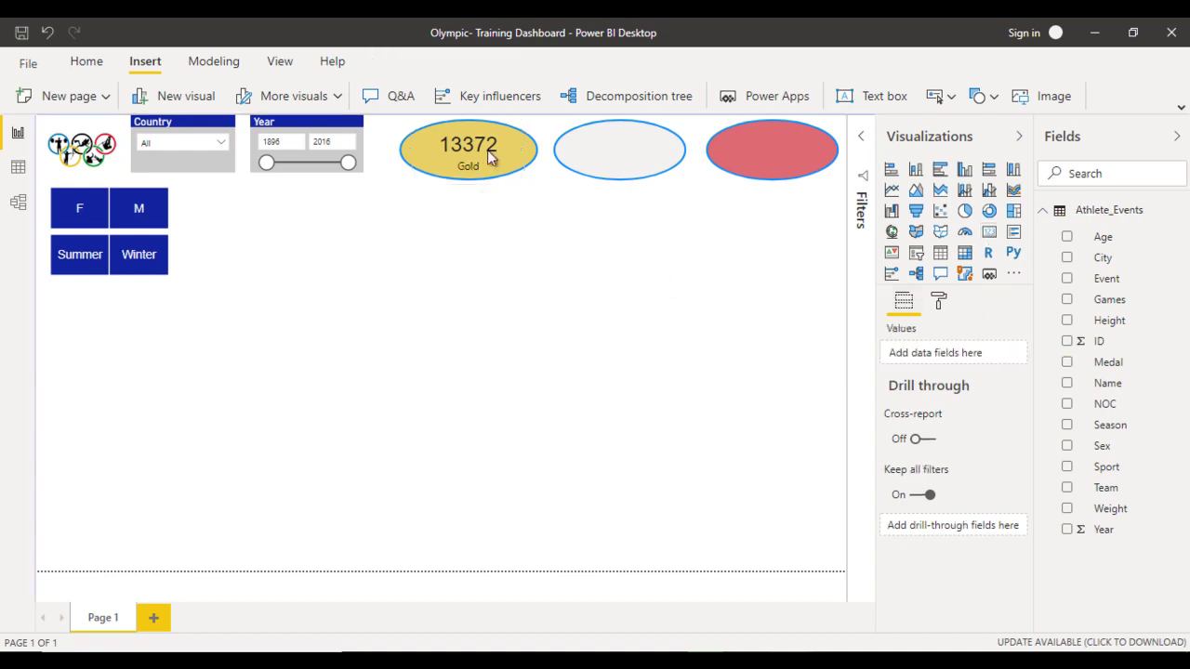
{"action": "left_click", "coordinate": [491, 153]}
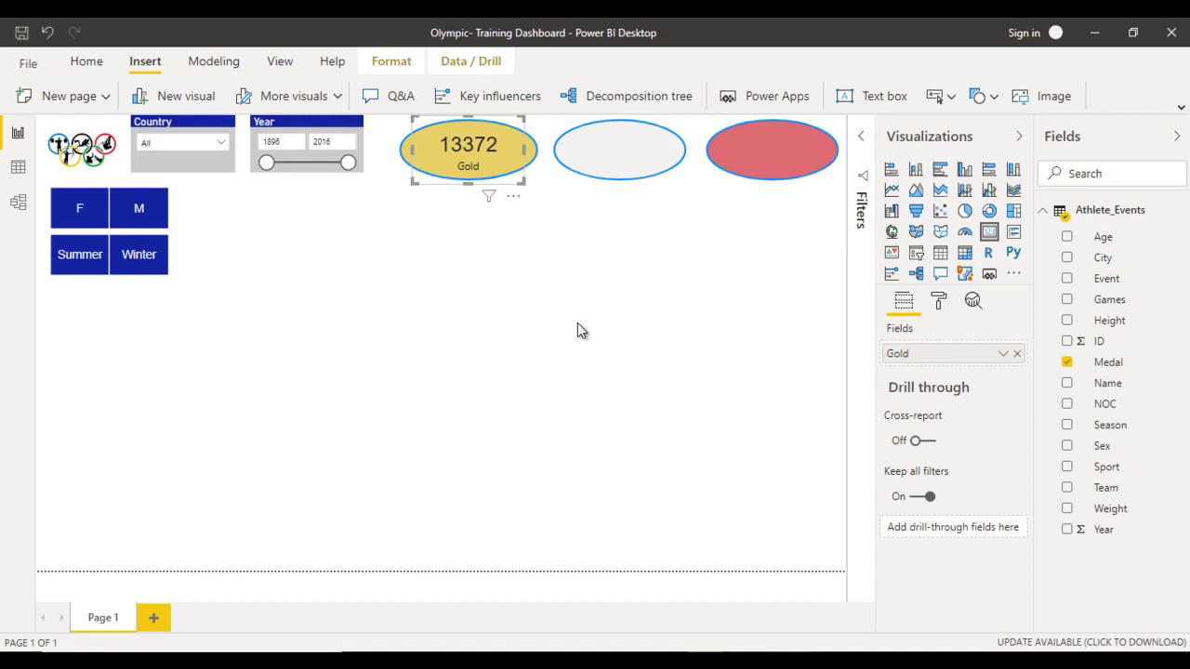
{"action": "left_click_drag", "start_coordinate": [486, 165], "coordinate": [775, 151]}
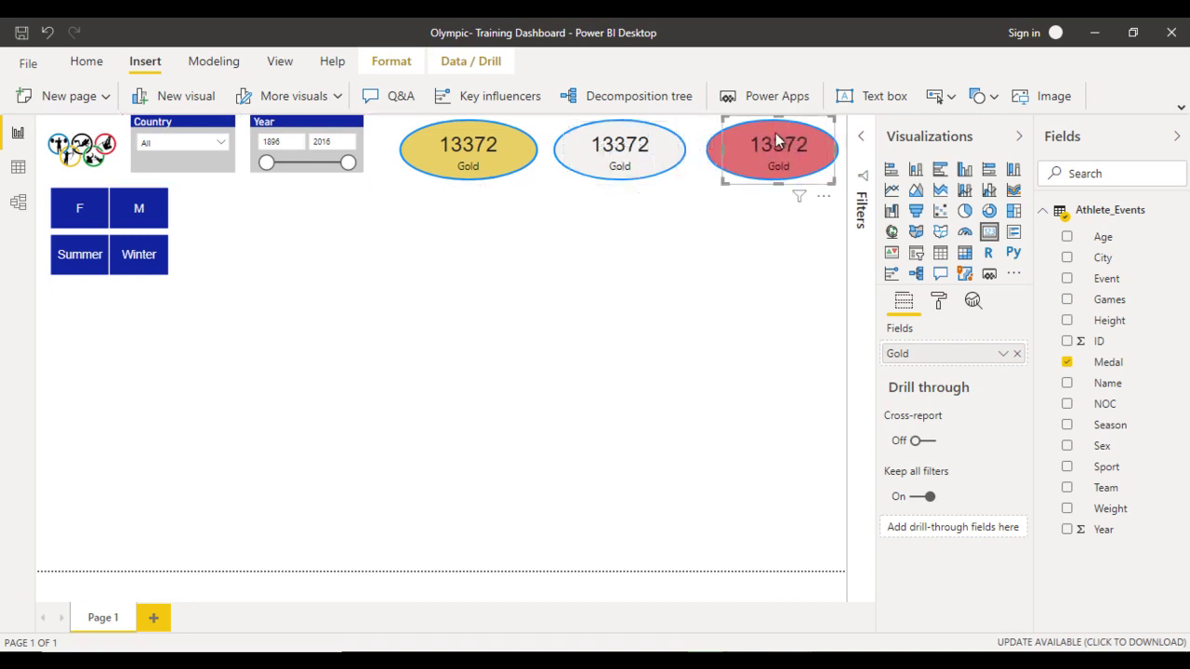
Step: Rename the field of the card on the white oval to Silver
{"action": "left_click", "coordinate": [625, 153]}
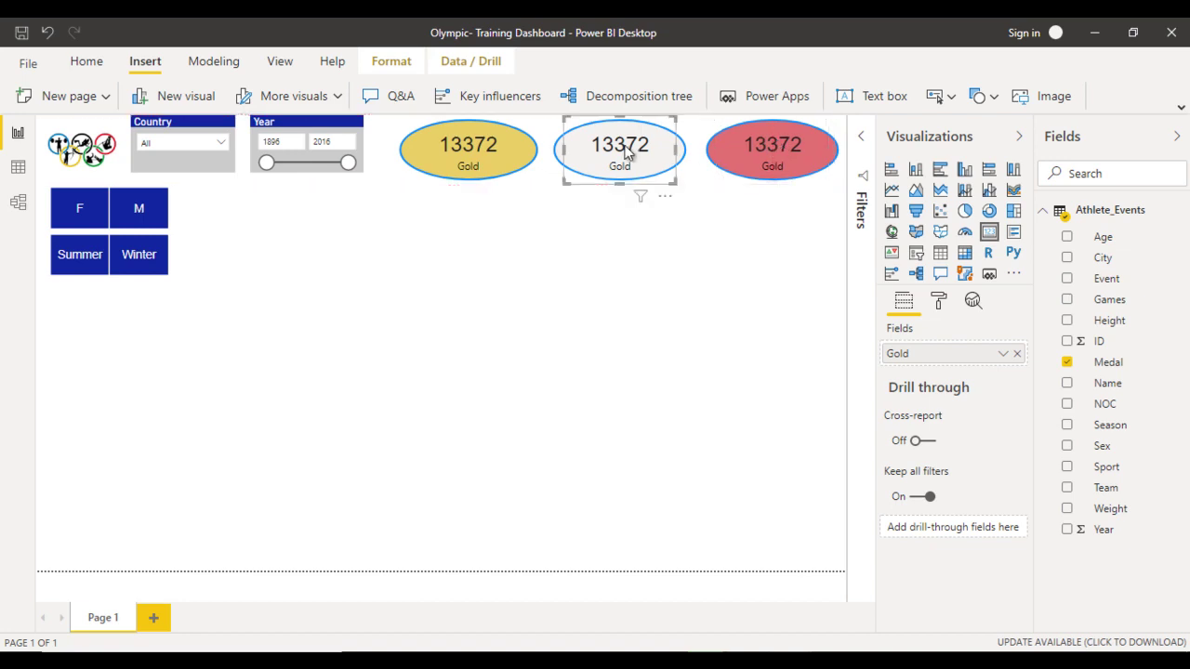
{"action": "left_click", "coordinate": [1004, 357]}
{"action": "left_click", "coordinate": [955, 415]}
{"action": "type", "text": "Silver"}
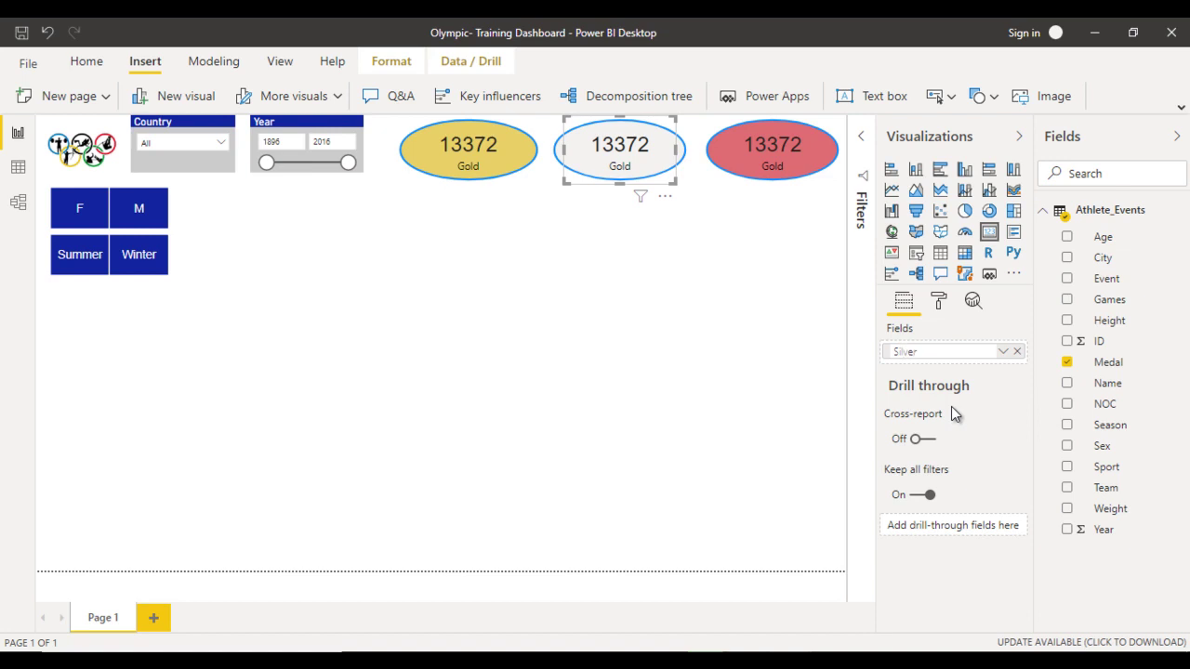
{"action": "key", "text": "Return"}
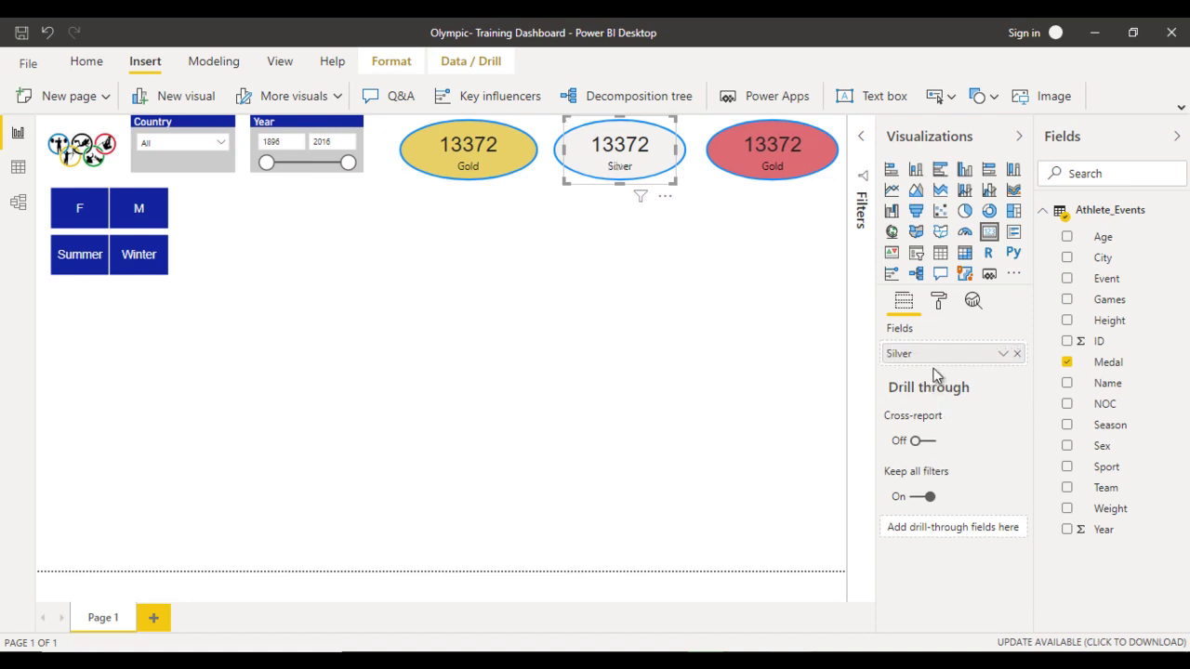
Step: Change the Silver card's visual-level Medal filter so that only Silver is selected
{"action": "left_click", "coordinate": [939, 302]}
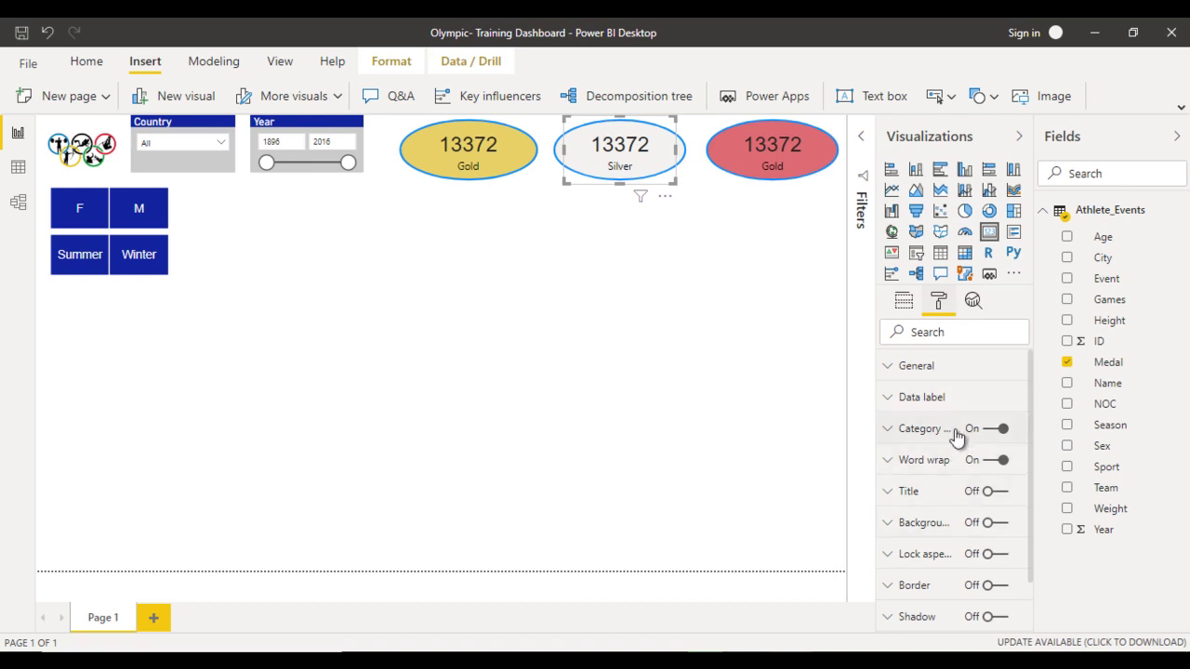
{"action": "left_click", "coordinate": [859, 160]}
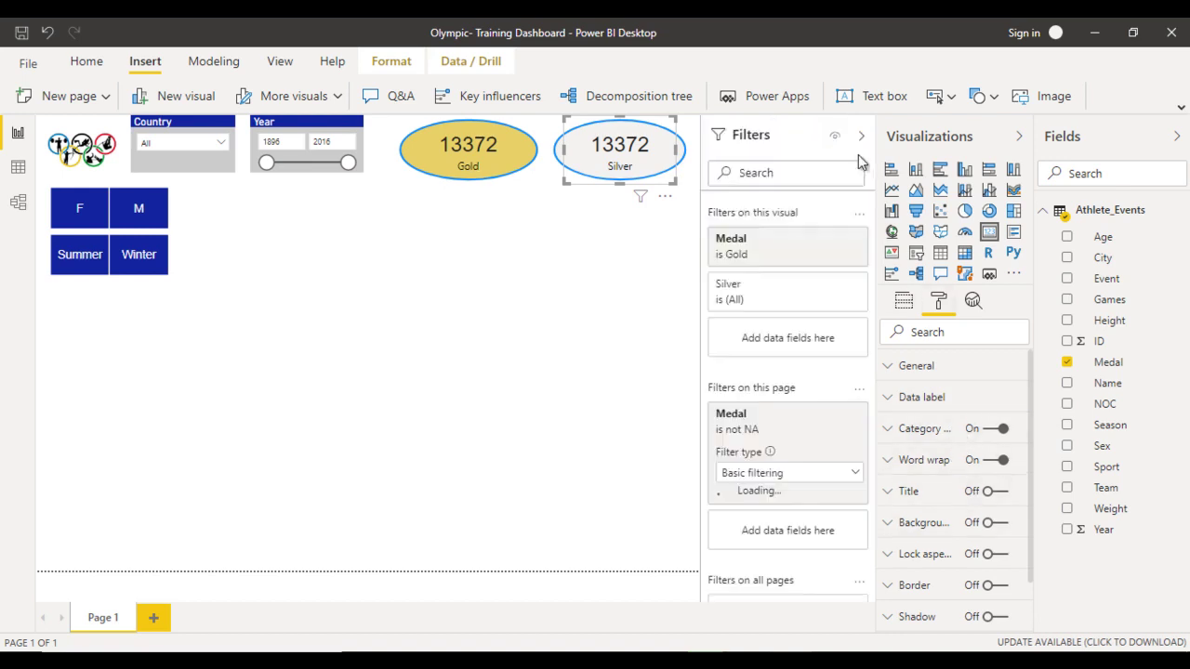
{"action": "left_click", "coordinate": [750, 249]}
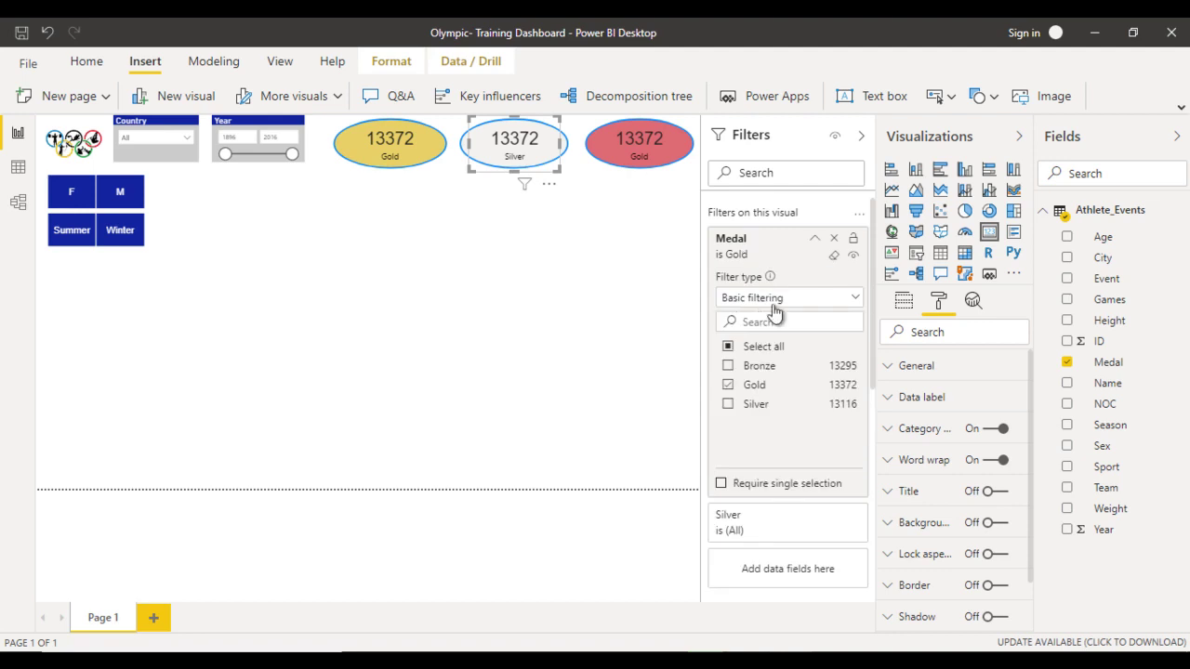
{"action": "left_click", "coordinate": [753, 404]}
{"action": "left_click", "coordinate": [750, 387]}
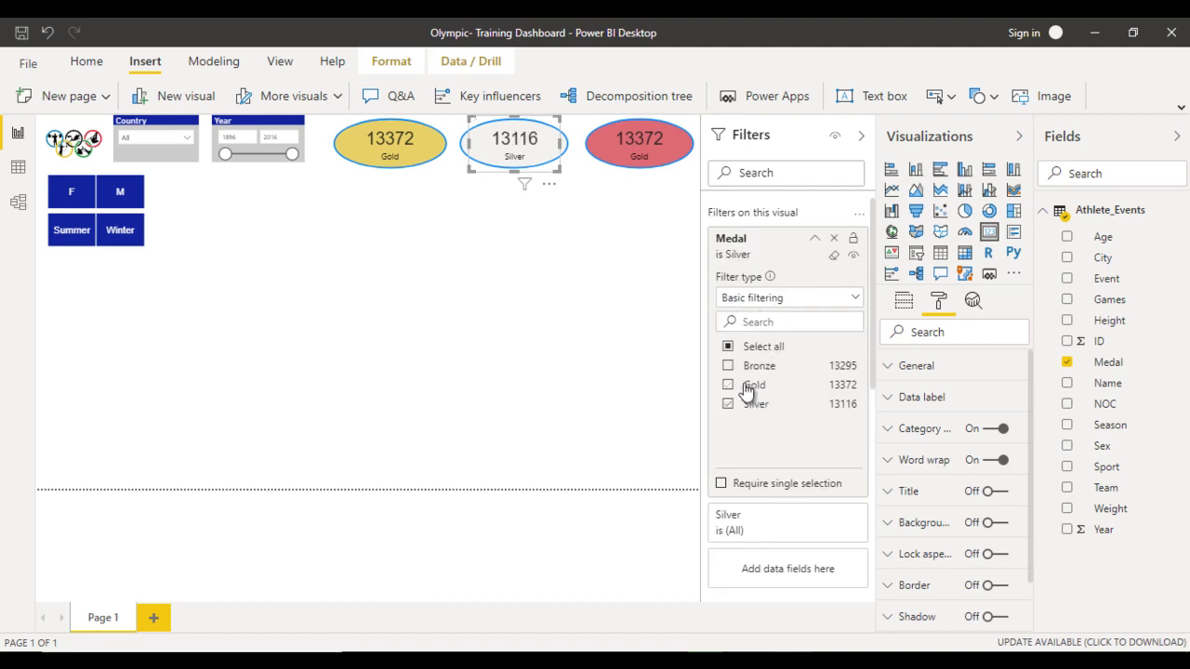
Step: With the red oval's card selected, clear all selections in the page-level Medal filter and collapse it
{"action": "left_click", "coordinate": [640, 149]}
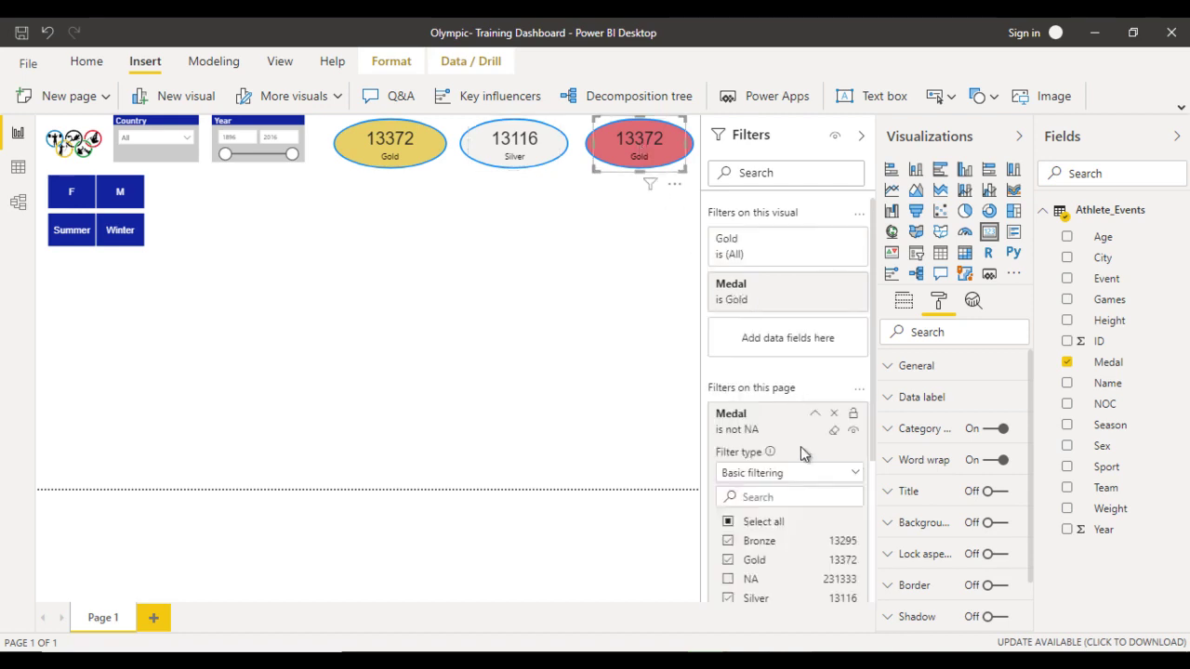
{"action": "scroll", "coordinate": [800, 456], "scroll_direction": "down", "scroll_amount": 2}
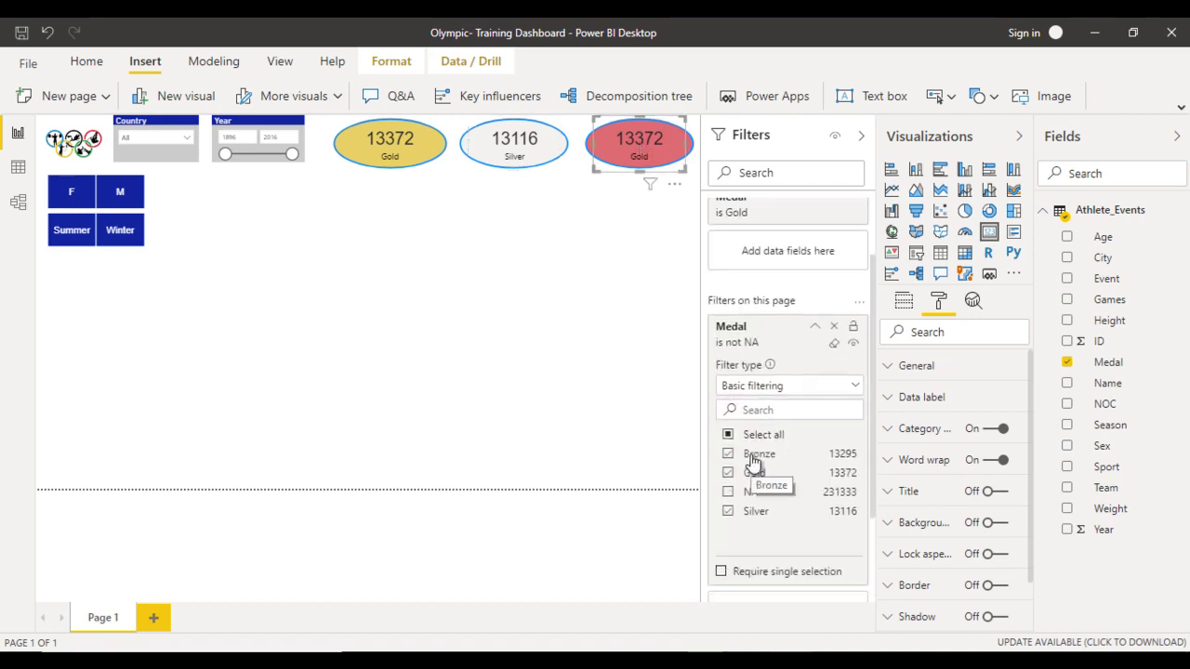
{"action": "scroll", "coordinate": [753, 462], "scroll_direction": "down", "scroll_amount": 1}
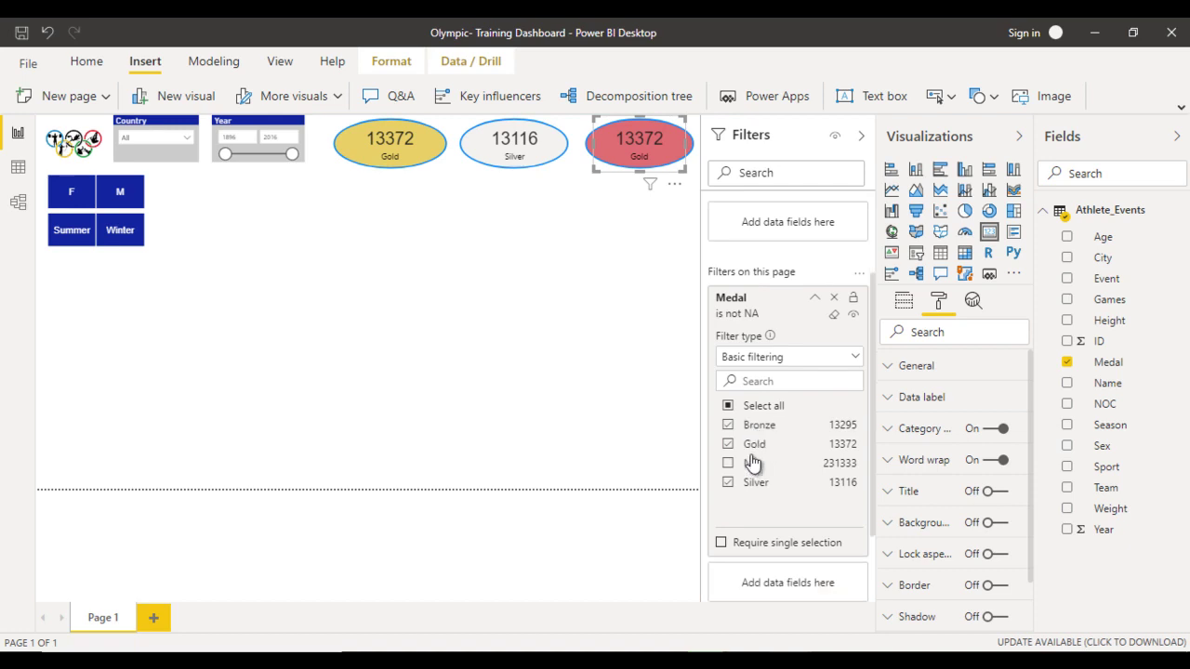
{"action": "left_click", "coordinate": [758, 405]}
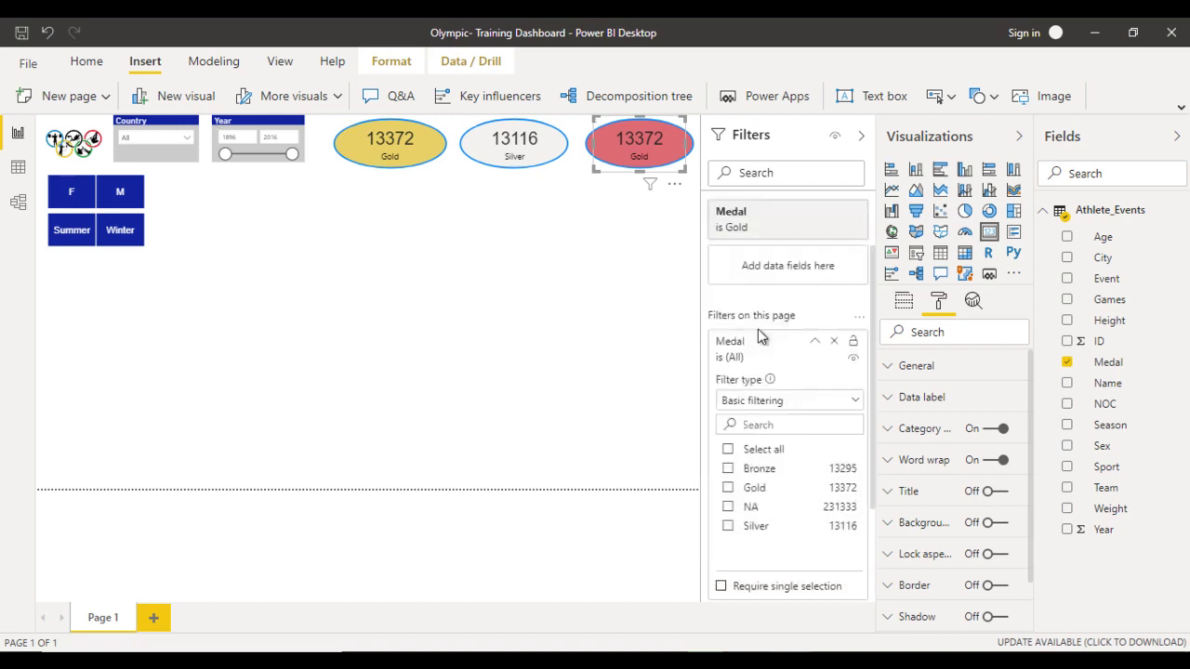
{"action": "left_click", "coordinate": [814, 342]}
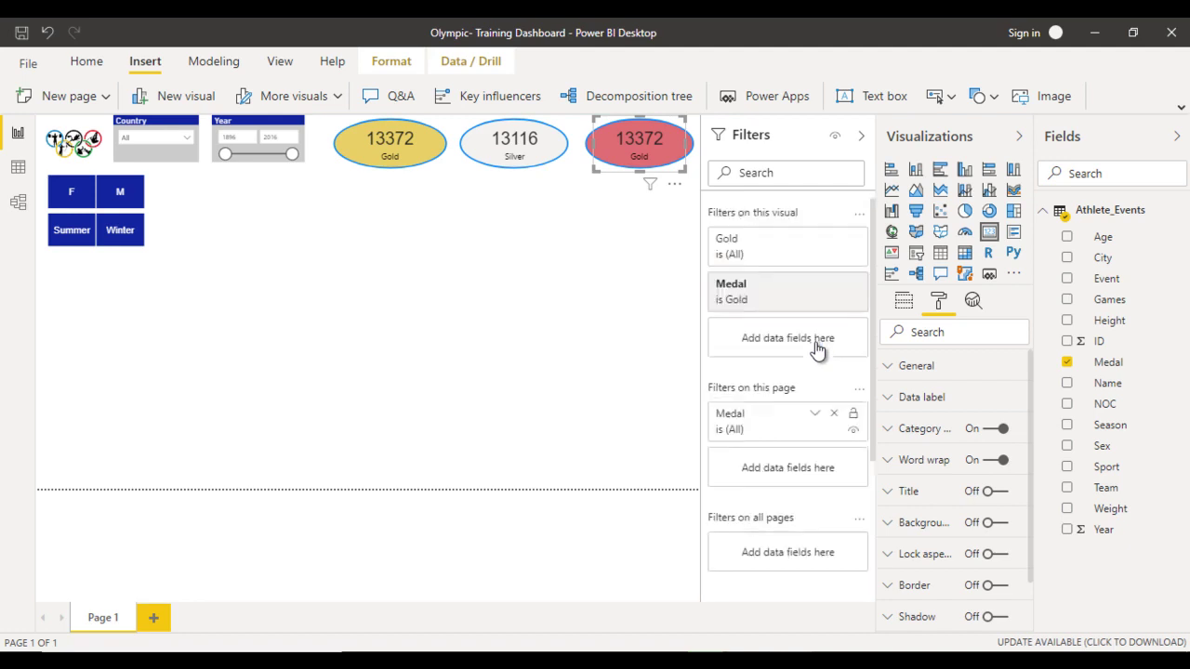
Step: Change the visual-level Medal filter of the red oval's card so that only Bronze is selected
{"action": "left_click", "coordinate": [755, 294]}
{"action": "left_click", "coordinate": [755, 411]}
{"action": "left_click", "coordinate": [744, 434]}
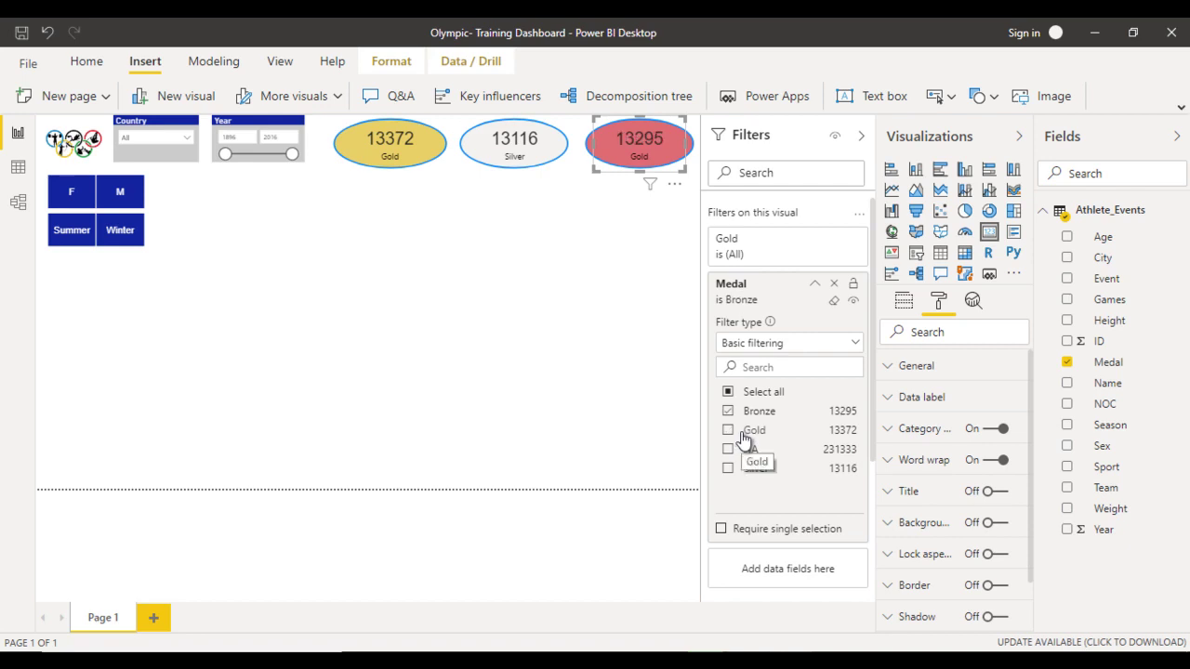
Step: Rename the field of the card on the red oval to Bronze and collapse the filter settings
{"action": "left_click", "coordinate": [905, 303]}
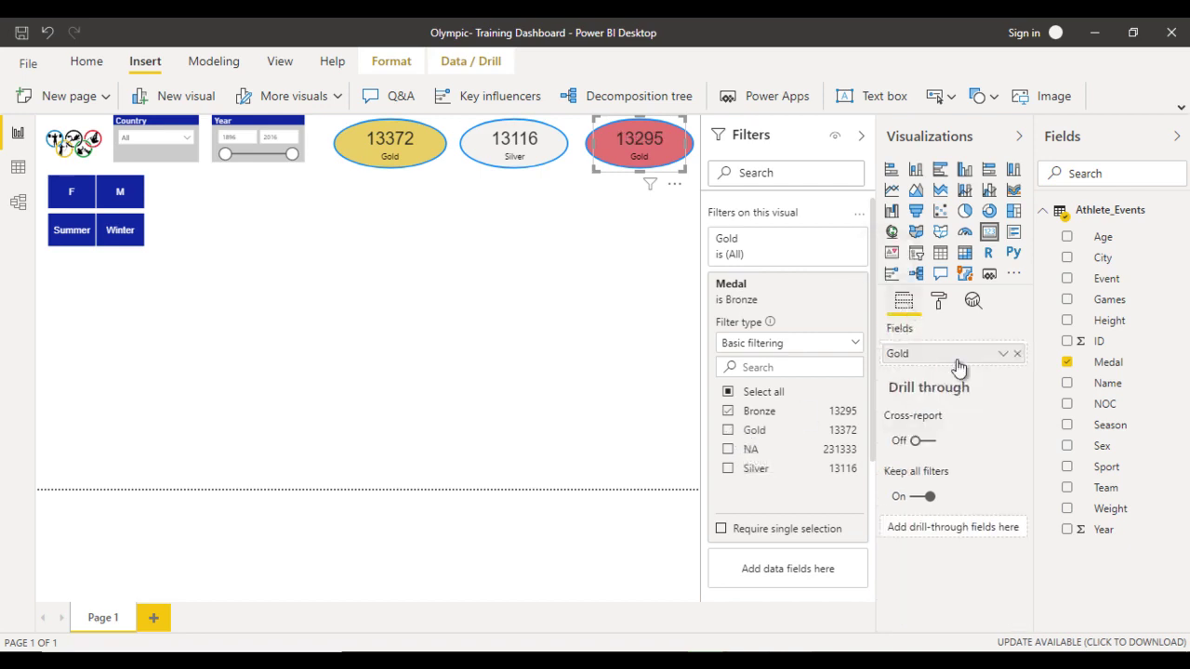
{"action": "left_click", "coordinate": [1005, 355]}
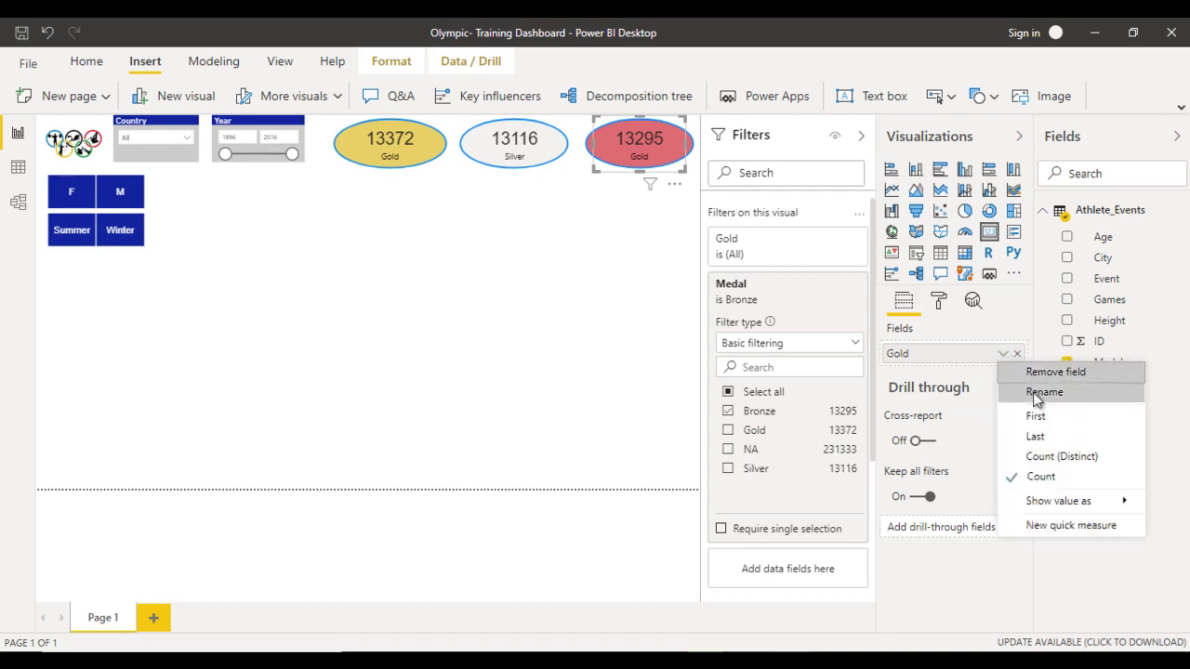
{"action": "left_click", "coordinate": [1036, 390]}
{"action": "type", "text": "Bron"}
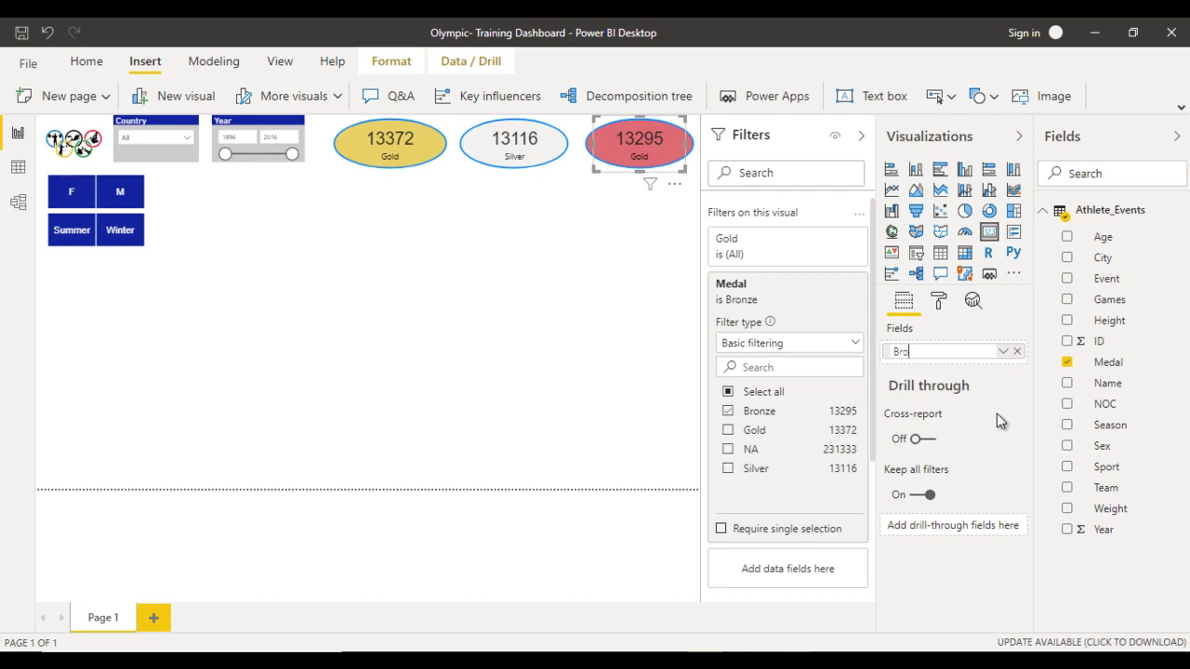
{"action": "type", "text": "ze"}
{"action": "key", "text": "Return"}
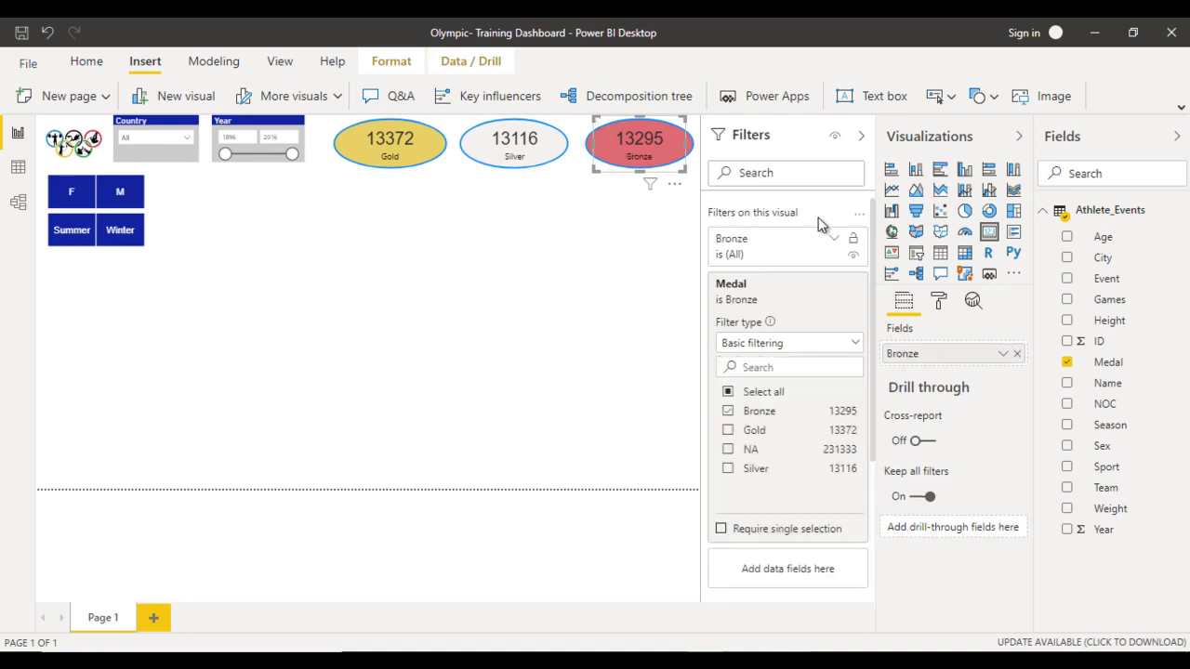
{"action": "left_click", "coordinate": [861, 136]}
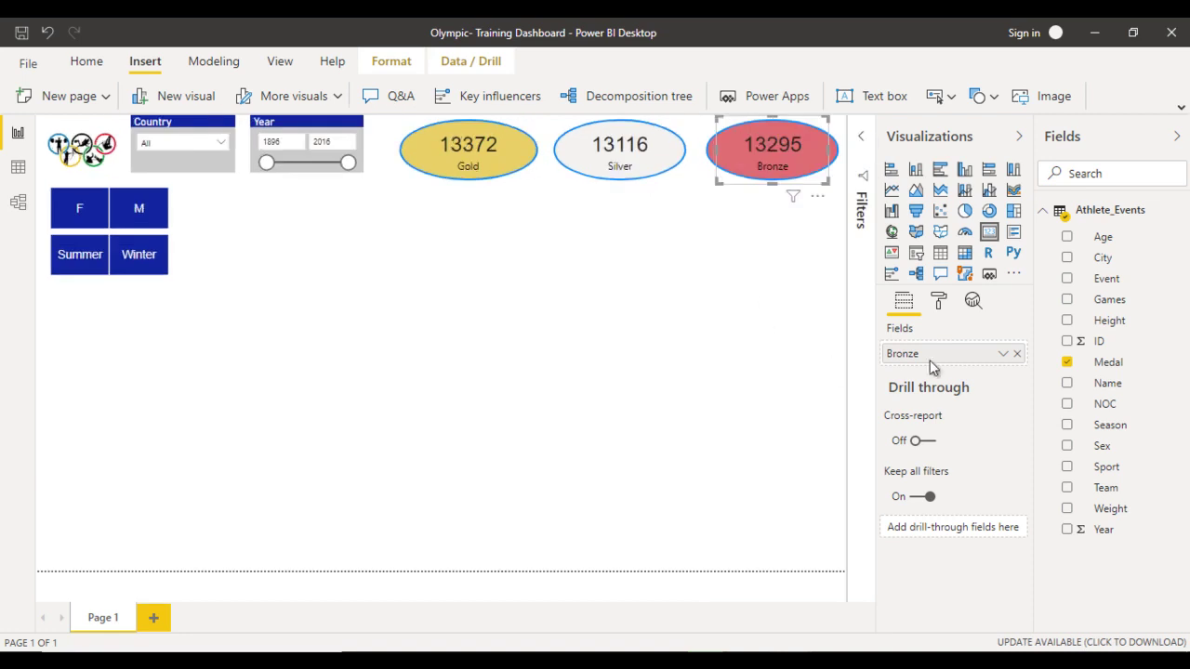
{"action": "left_click", "coordinate": [938, 300]}
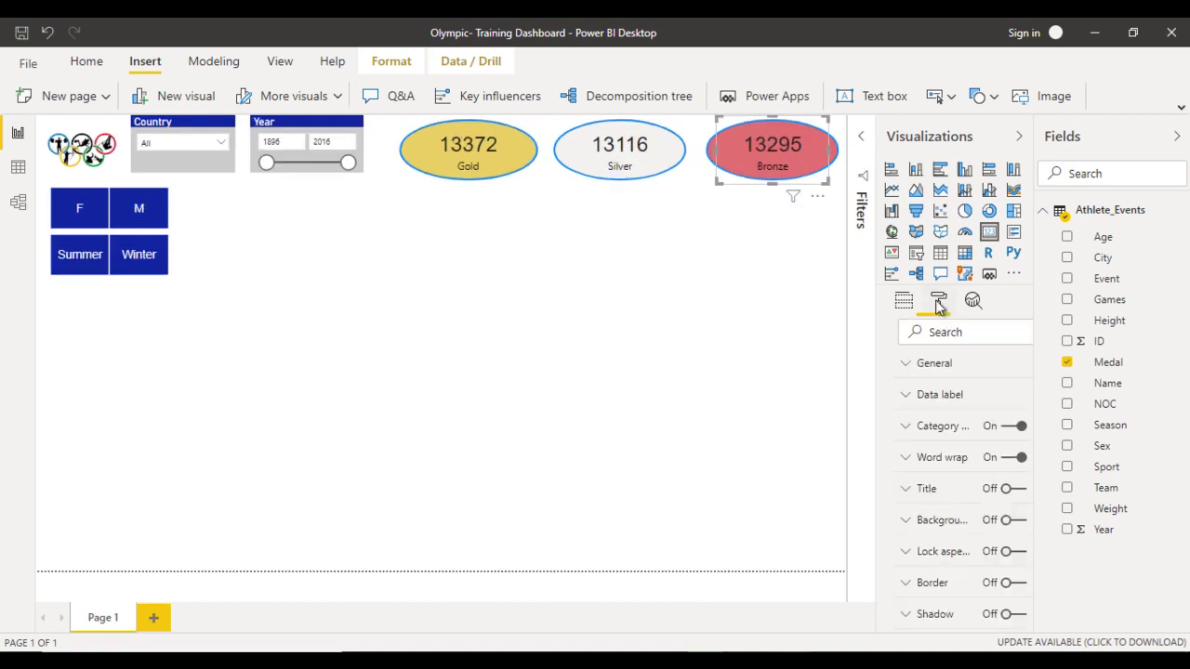
Step: Set the Bronze card's data label and category label colors to white and deselect the card
{"action": "left_click", "coordinate": [930, 400]}
{"action": "left_click", "coordinate": [914, 451]}
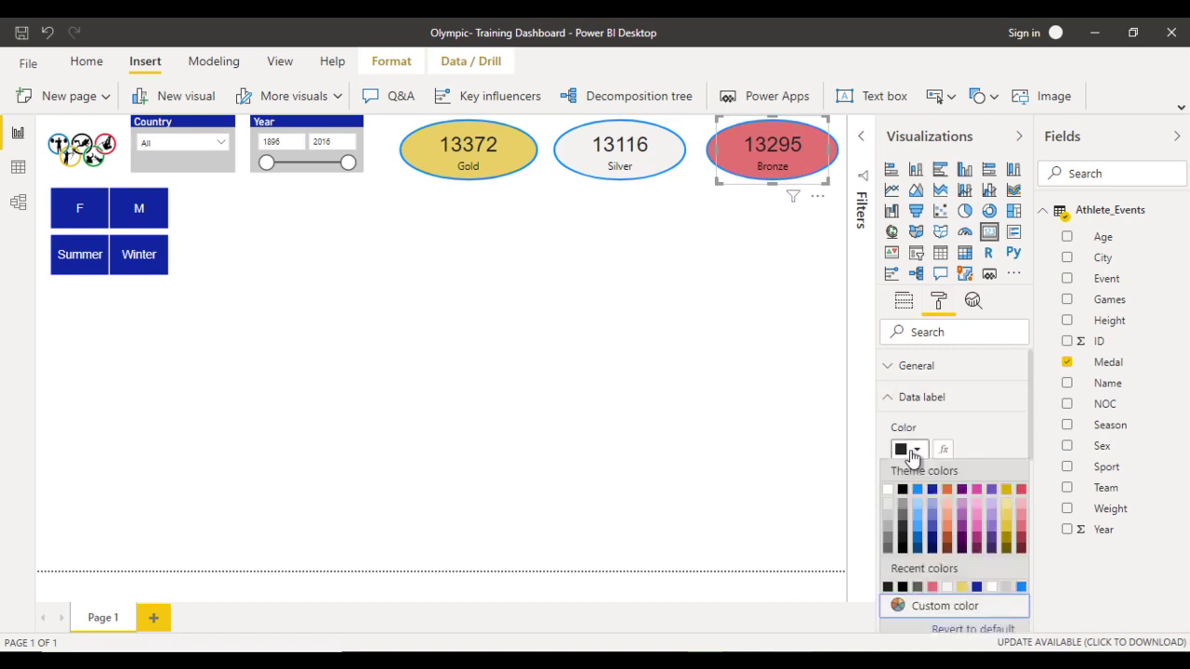
{"action": "left_click", "coordinate": [887, 490]}
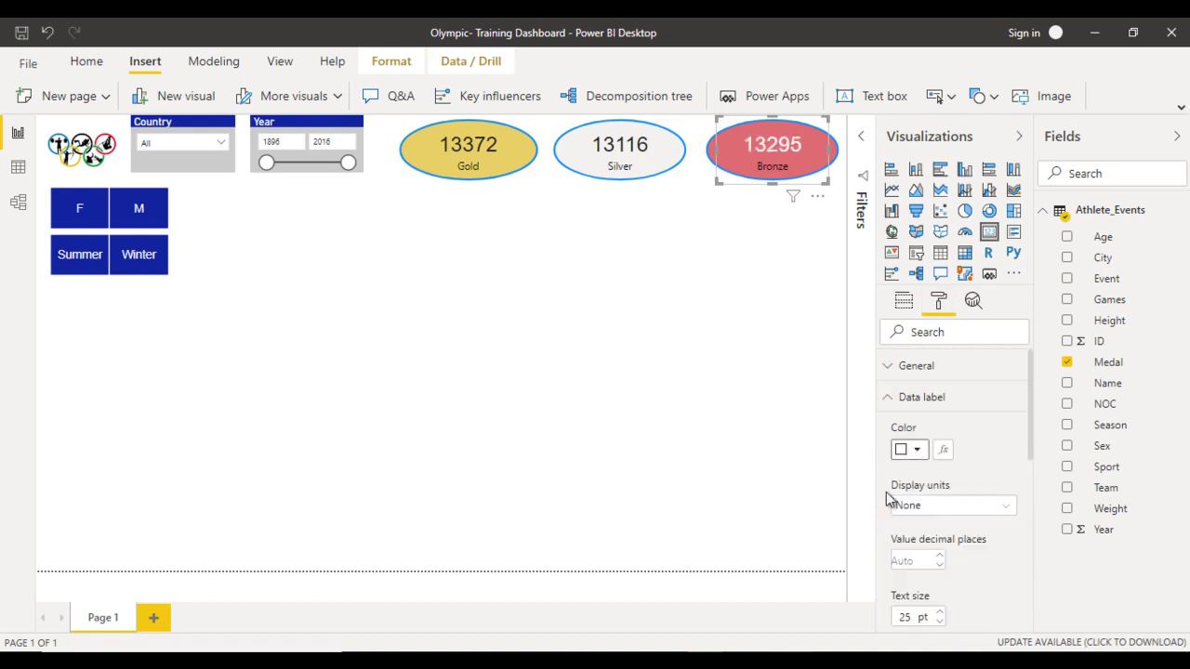
{"action": "left_click", "coordinate": [921, 400]}
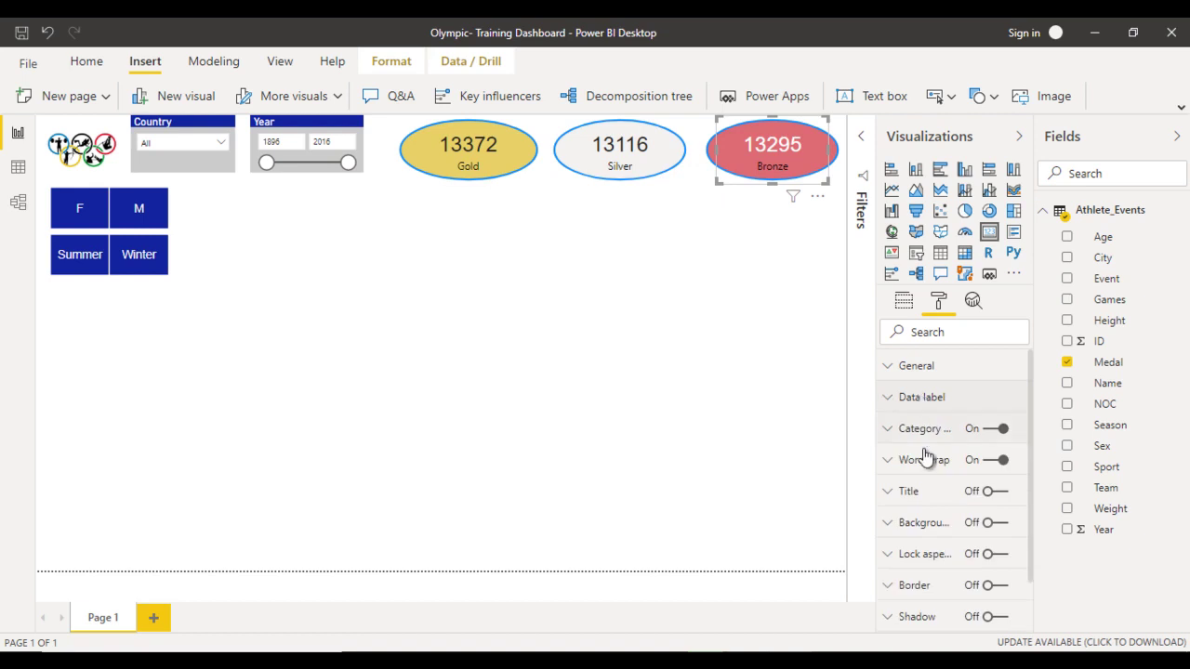
{"action": "left_click", "coordinate": [920, 430]}
{"action": "left_click", "coordinate": [916, 480]}
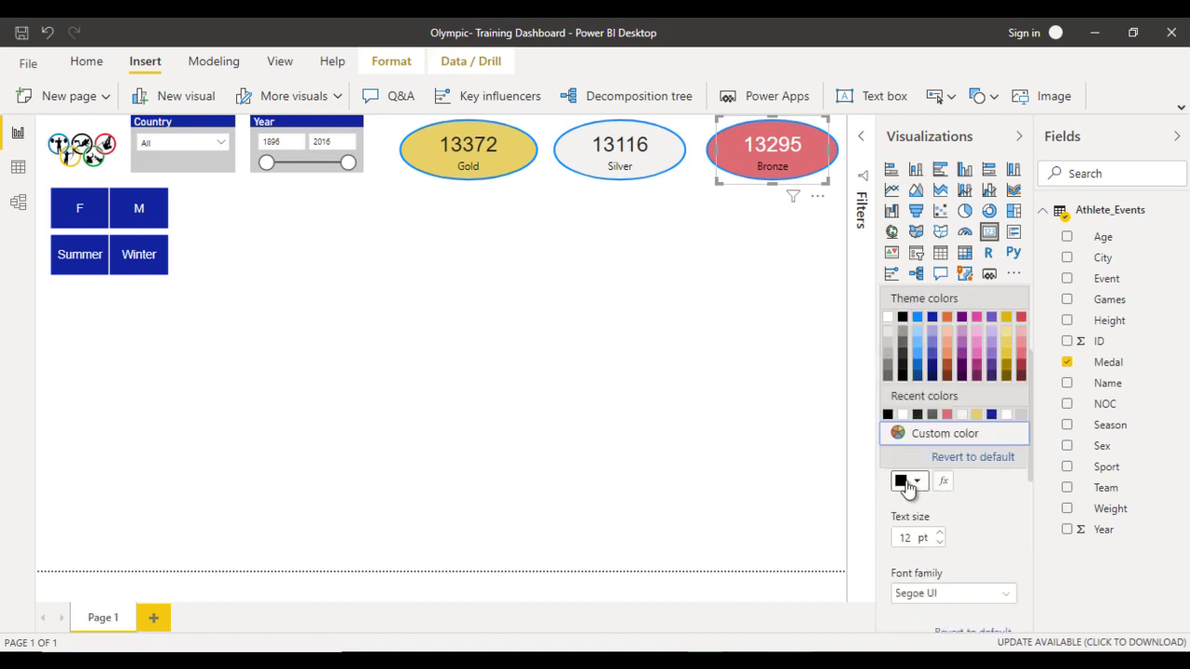
{"action": "left_click", "coordinate": [903, 414]}
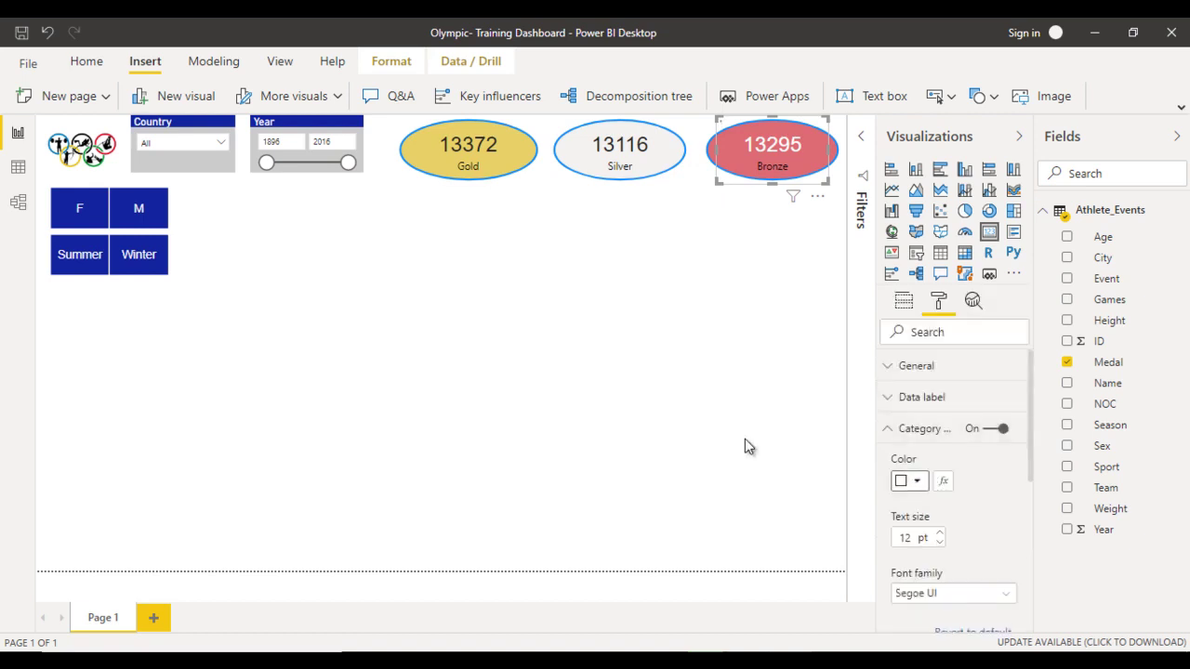
{"action": "left_click", "coordinate": [573, 376]}
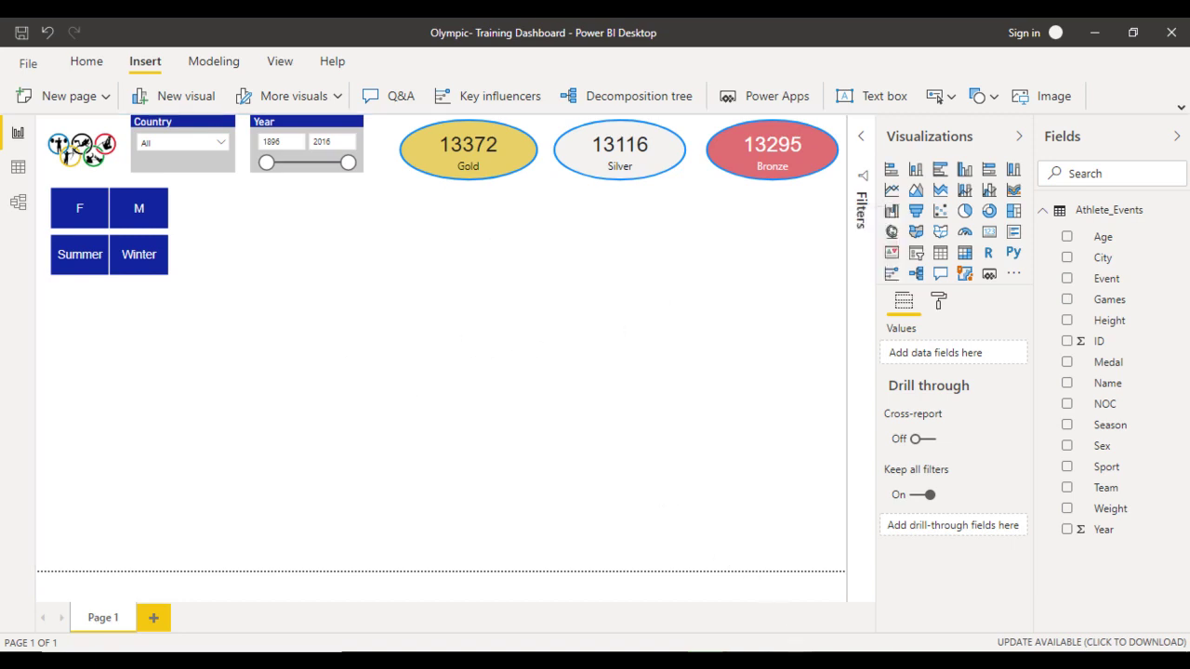
Step: Switch to the finished Olympic report to examine its Top 5 Countries treemap, and return to the training dashboard
{"action": "mouse_move", "coordinate": [786, 651]}
{"action": "left_click", "coordinate": [841, 593]}
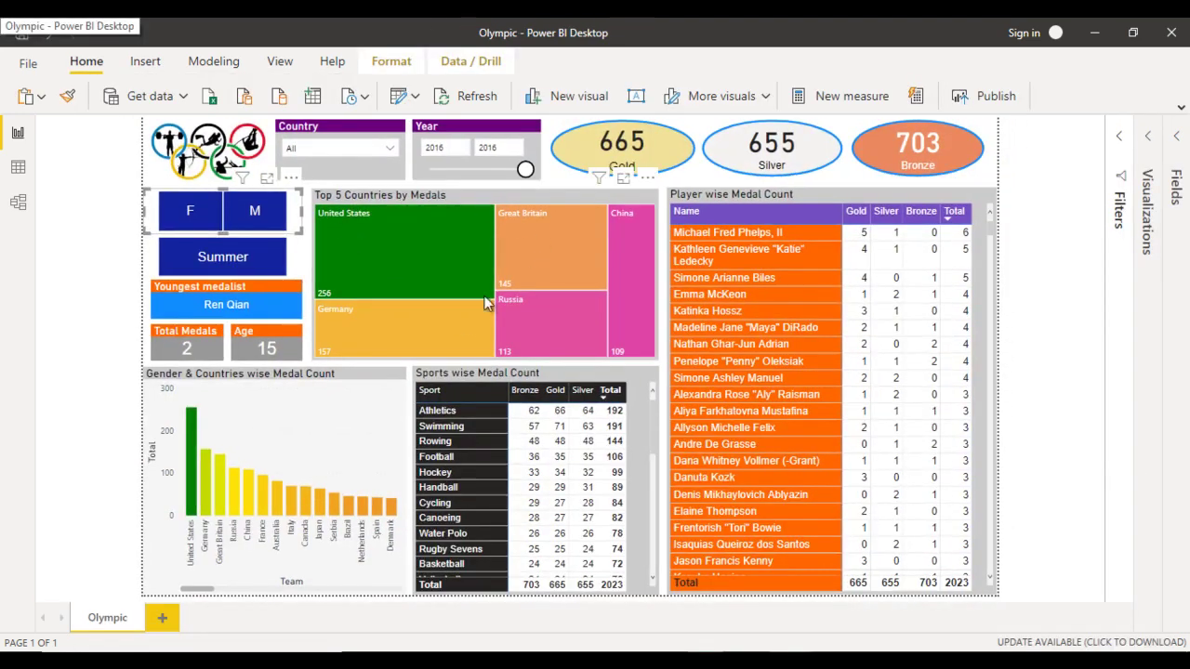
{"action": "mouse_move", "coordinate": [485, 305]}
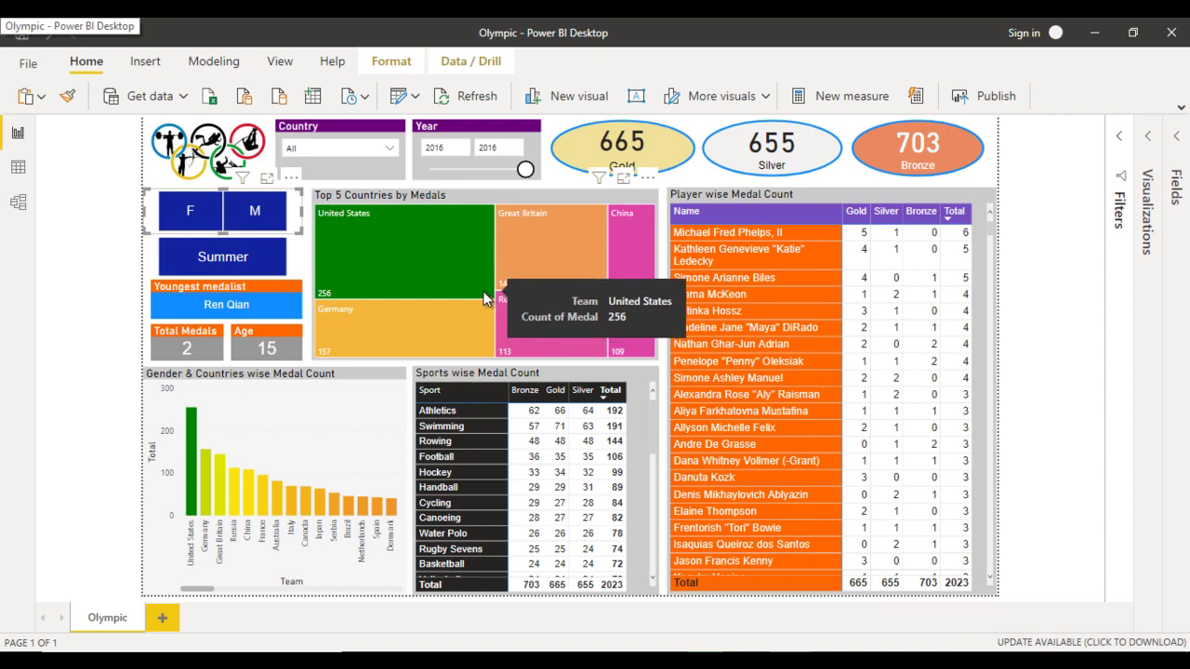
{"action": "mouse_move", "coordinate": [767, 622]}
{"action": "left_click", "coordinate": [724, 604]}
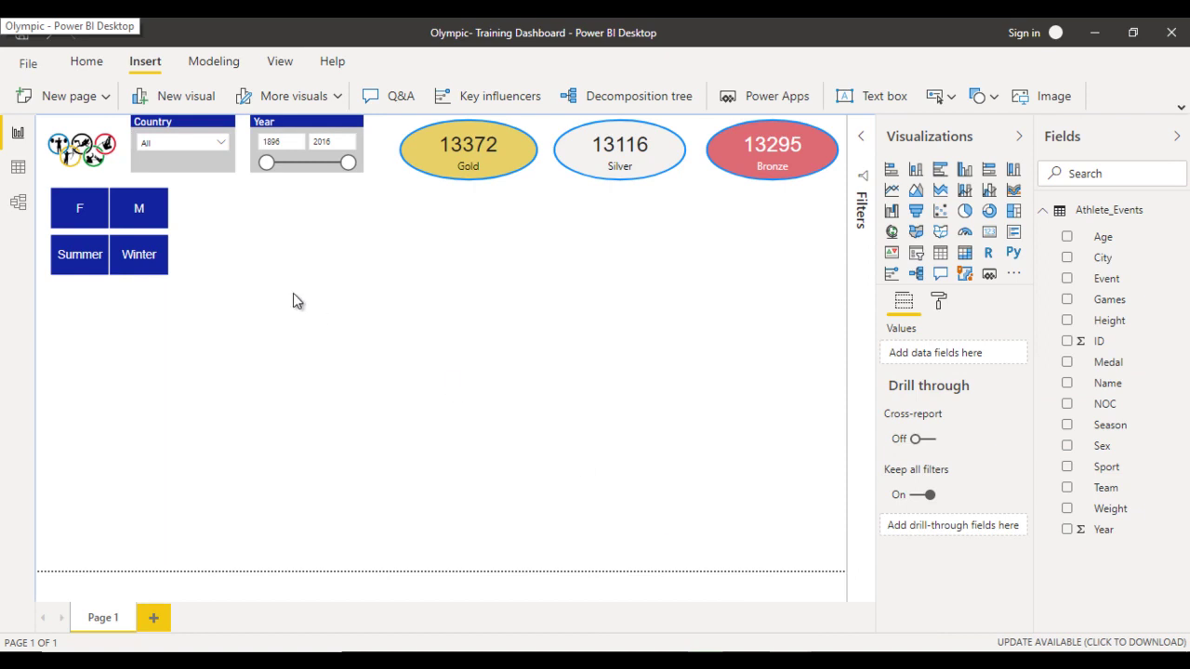
Step: Add a wide treemap beside the gender and season slicers, grouped by Team with the count of Medal as values
{"action": "left_click", "coordinate": [1013, 212]}
{"action": "left_click_drag", "start_coordinate": [306, 284], "coordinate": [266, 239]}
{"action": "left_click_drag", "start_coordinate": [309, 277], "coordinate": [546, 342]}
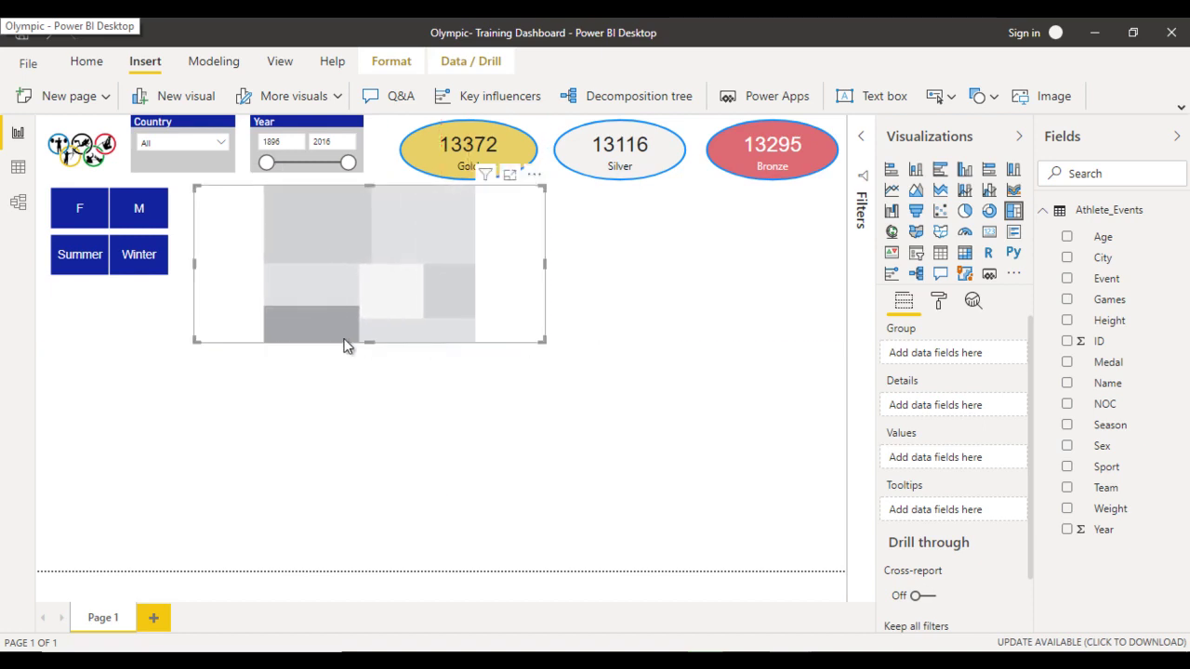
{"action": "mouse_move", "coordinate": [195, 279]}
{"action": "left_mouse_down"}
{"action": "mouse_move", "coordinate": [191, 266]}
{"action": "mouse_move", "coordinate": [183, 274]}
{"action": "left_mouse_up"}
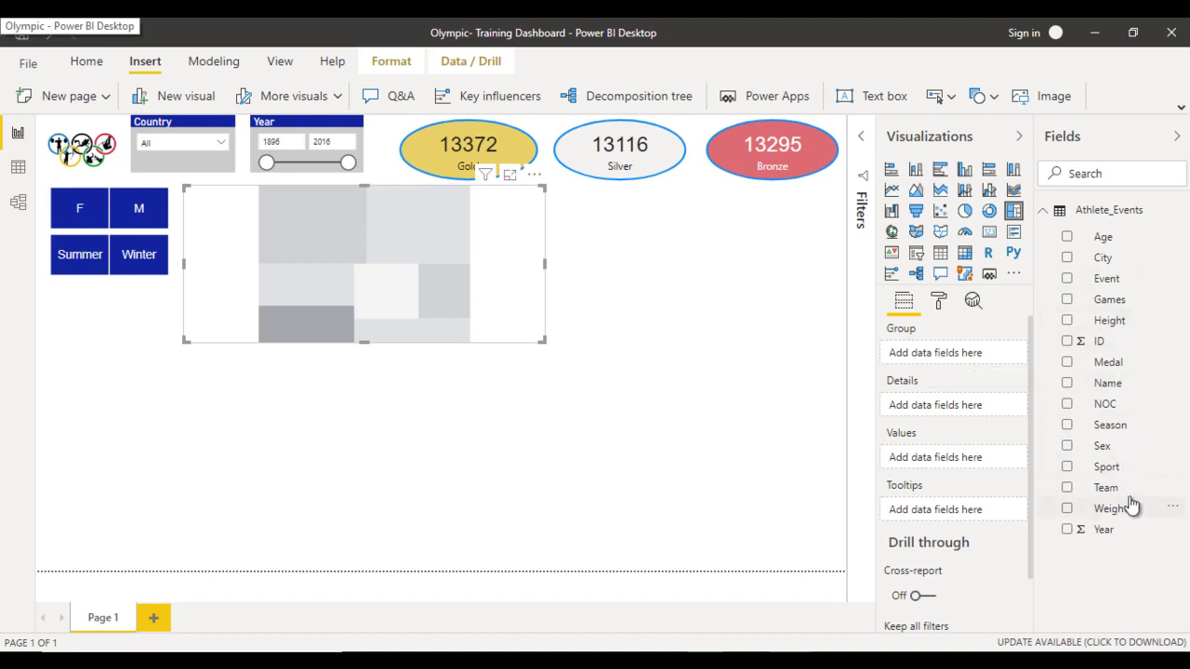
{"action": "left_click_drag", "start_coordinate": [1106, 487], "coordinate": [952, 362]}
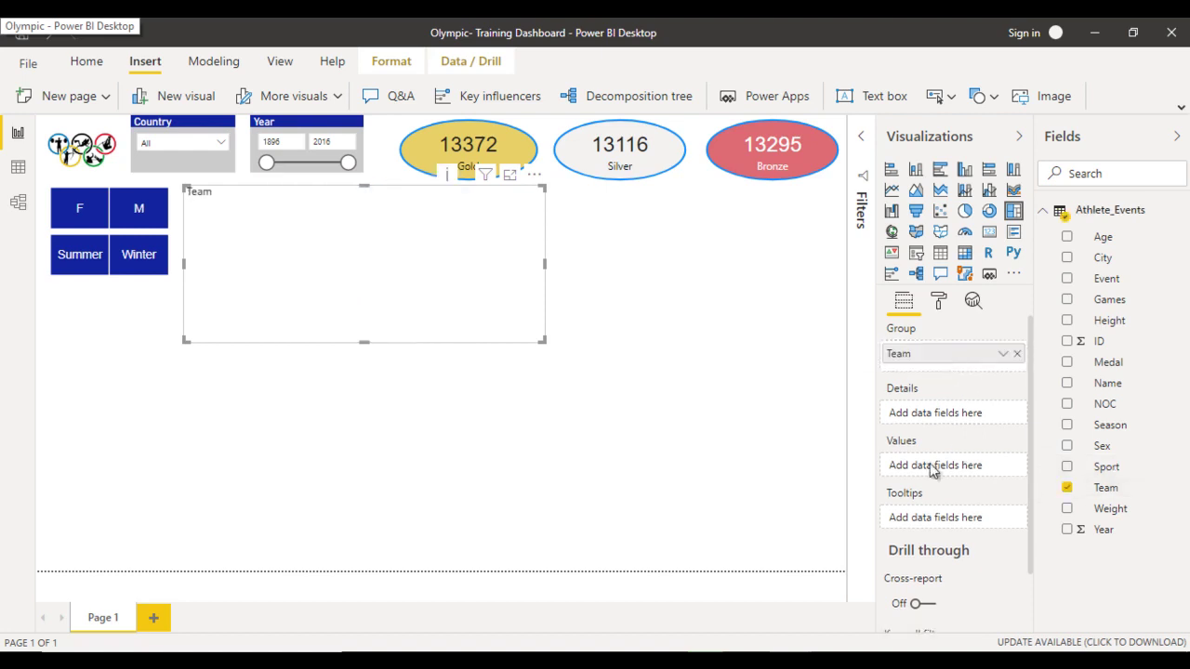
{"action": "left_click_drag", "start_coordinate": [1065, 409], "coordinate": [968, 474]}
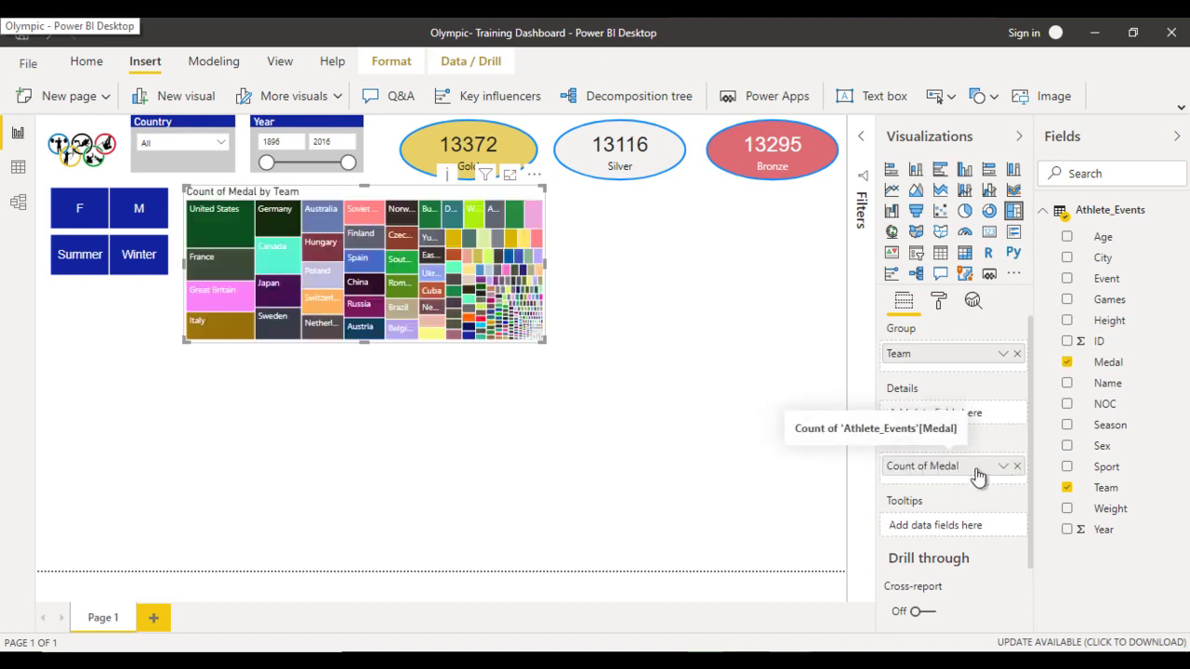
Step: Add a visual-level Team filter to the treemap showing the Top 5 items by Count of Medal, and apply it
{"action": "left_click", "coordinate": [867, 136]}
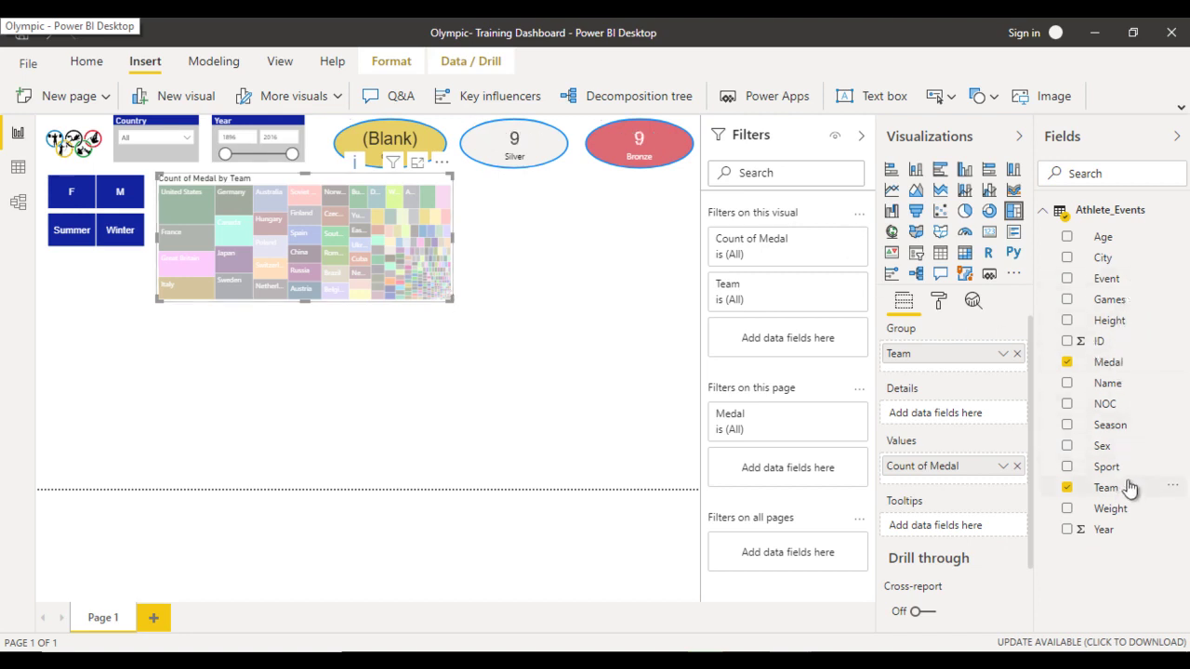
{"action": "left_click_drag", "start_coordinate": [1116, 491], "coordinate": [802, 343]}
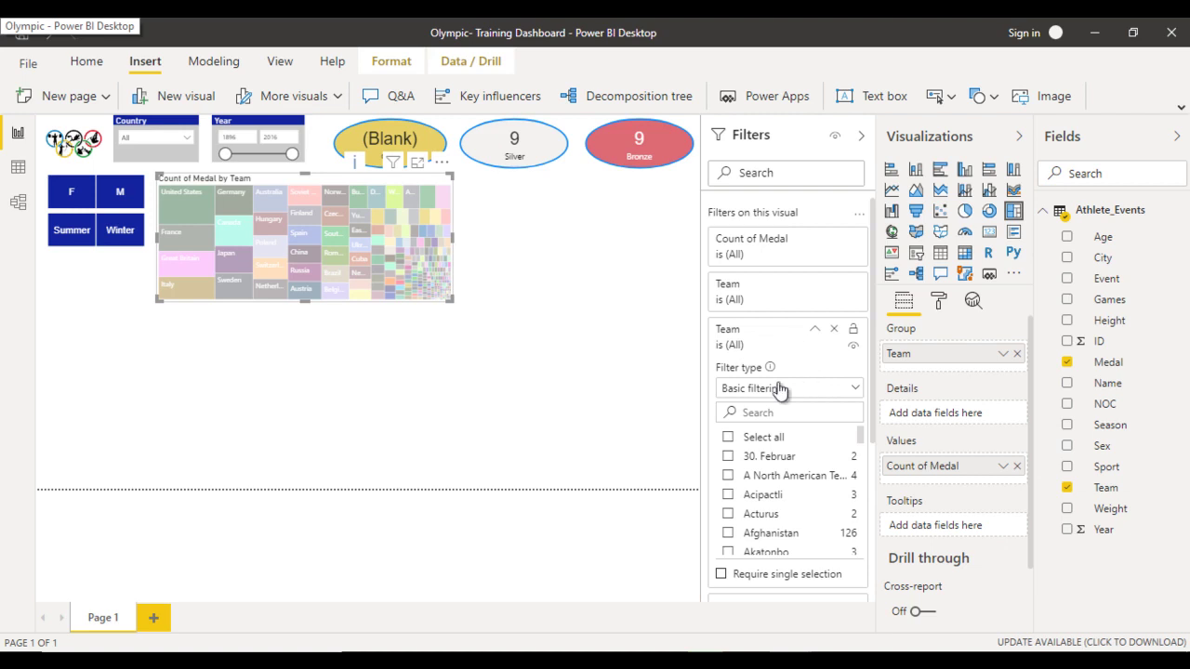
{"action": "left_click", "coordinate": [803, 391]}
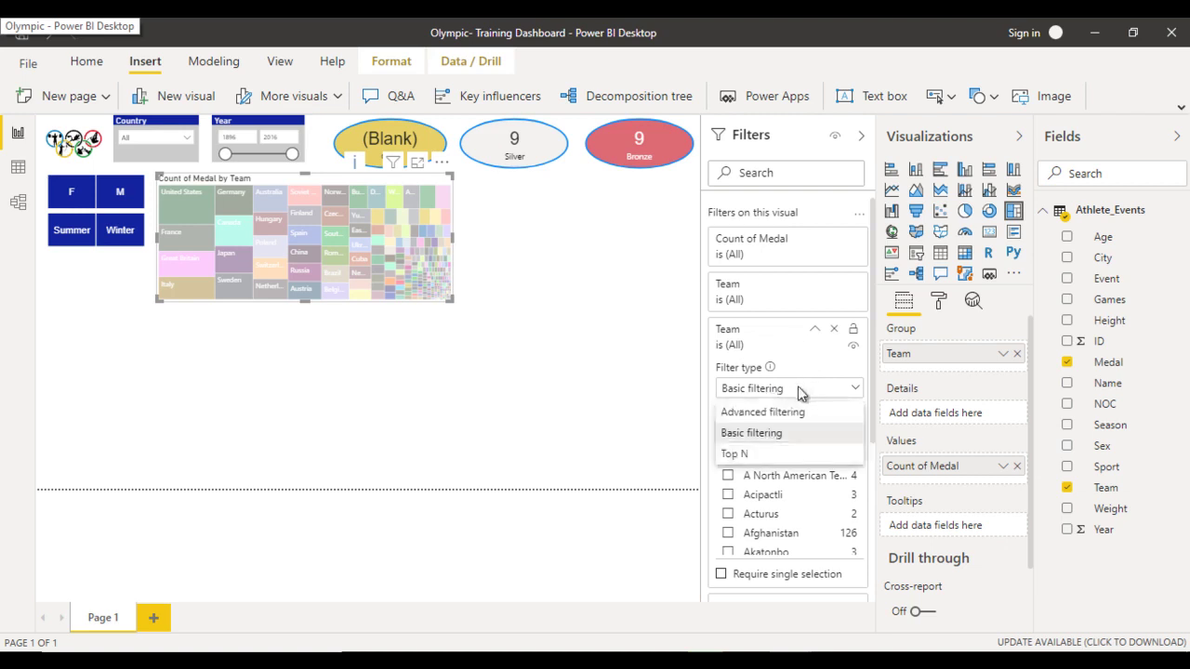
{"action": "left_click", "coordinate": [764, 454]}
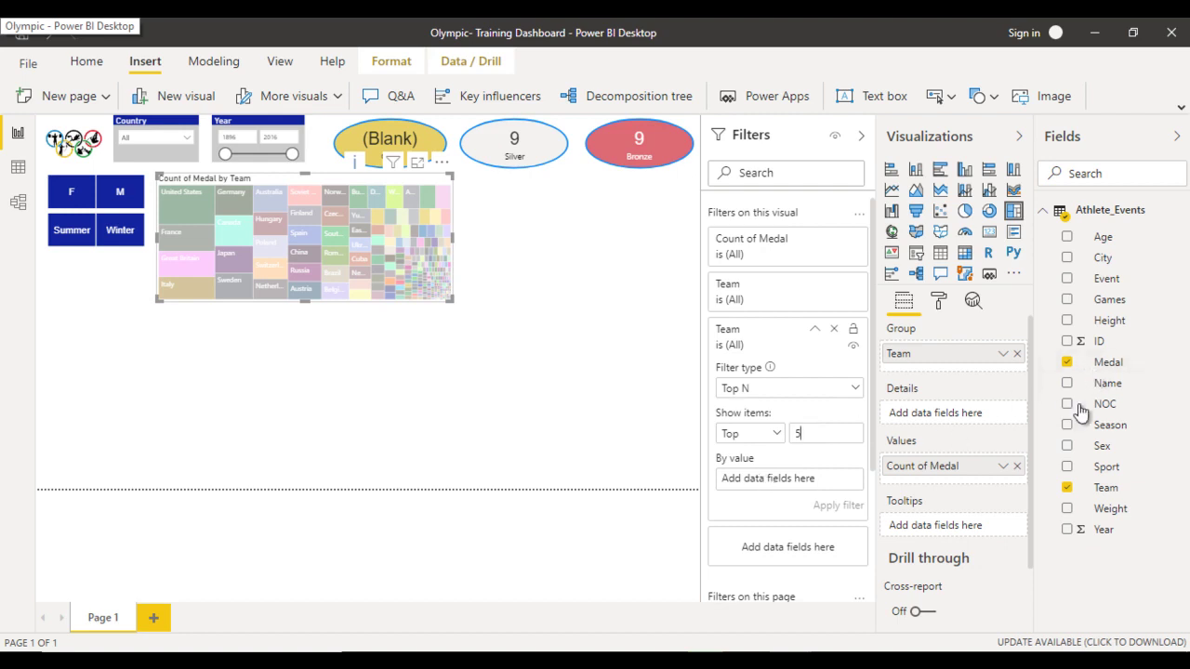
{"action": "left_click_drag", "start_coordinate": [1108, 363], "coordinate": [785, 483]}
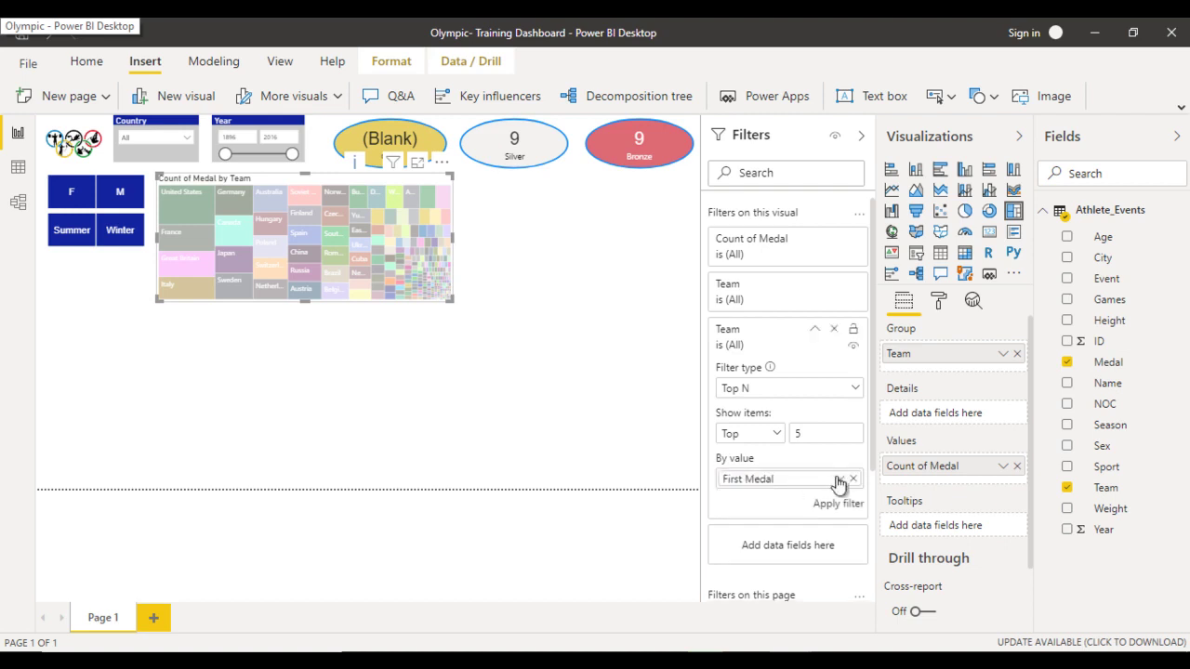
{"action": "left_click", "coordinate": [839, 479]}
{"action": "left_click", "coordinate": [874, 559]}
{"action": "left_click", "coordinate": [831, 505]}
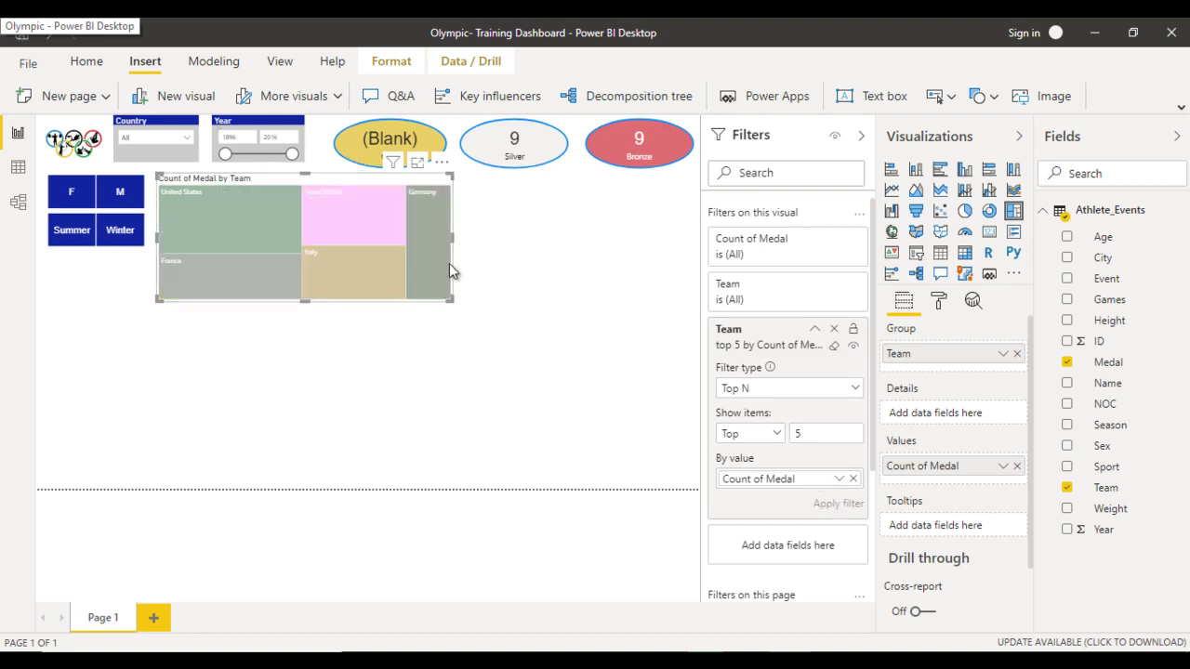
Step: Select and deselect United States in the treemap to clear the cross-filtering, and collapse the filter settings
{"action": "left_click", "coordinate": [211, 218]}
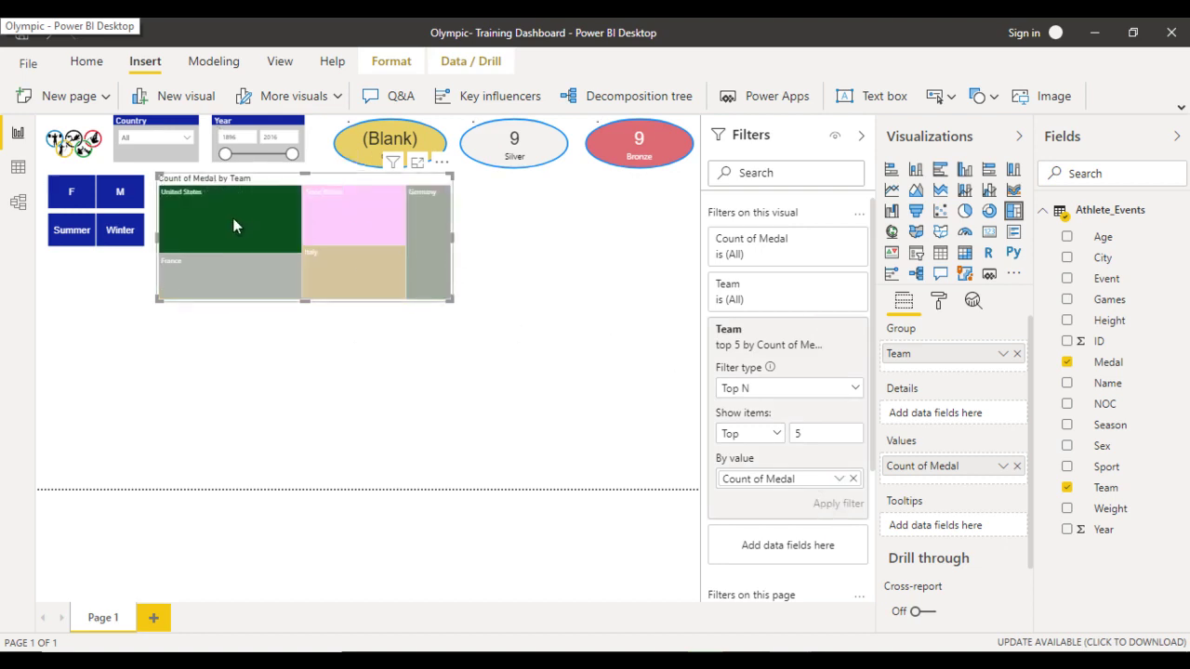
{"action": "left_click", "coordinate": [224, 218]}
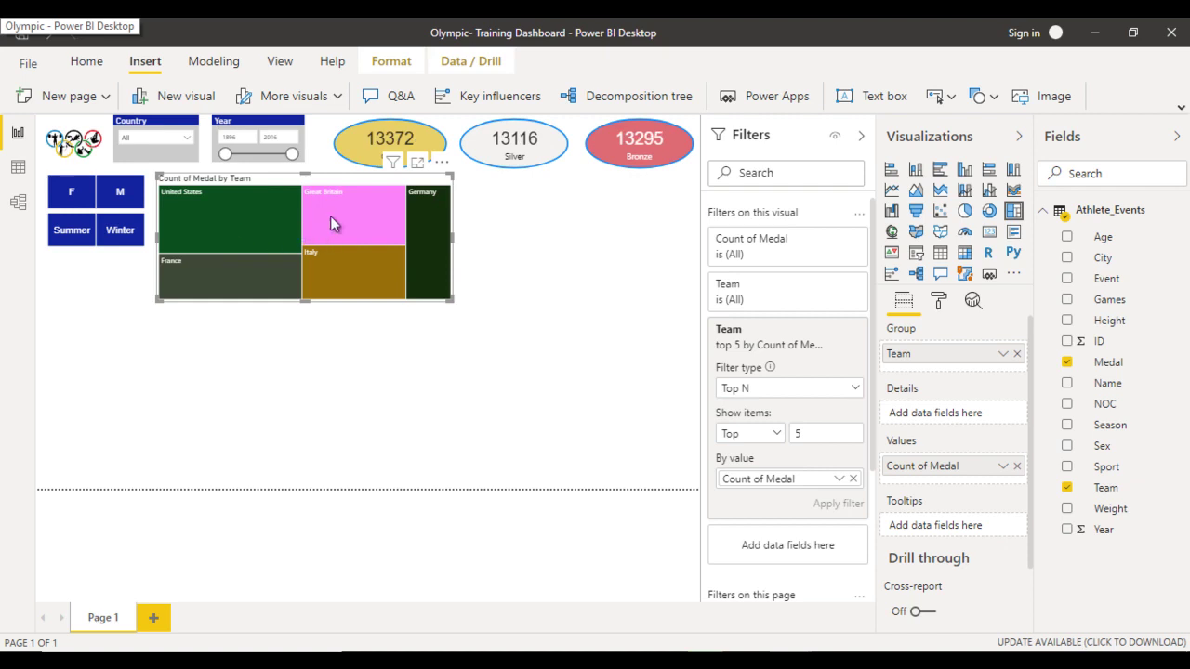
{"action": "left_click", "coordinate": [861, 135]}
Step: Turn off the treemap's category labels and change its title to "Top 5 Countries By Medals"
{"action": "left_click", "coordinate": [938, 300]}
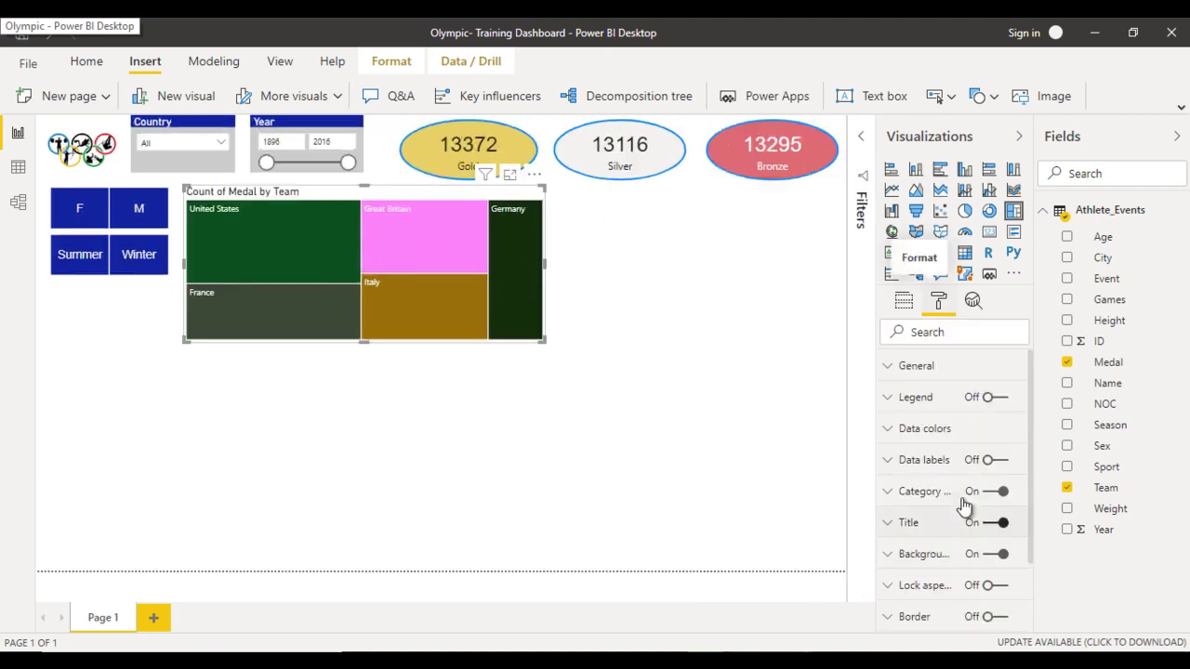
{"action": "left_click", "coordinate": [967, 493]}
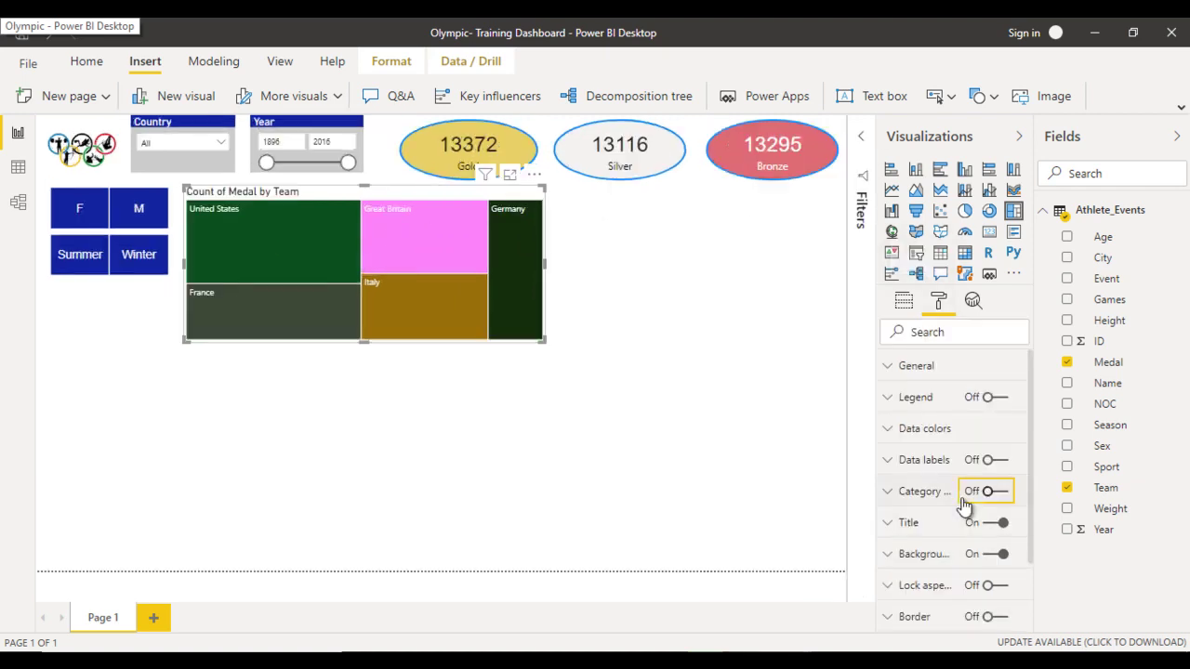
{"action": "left_click", "coordinate": [953, 521]}
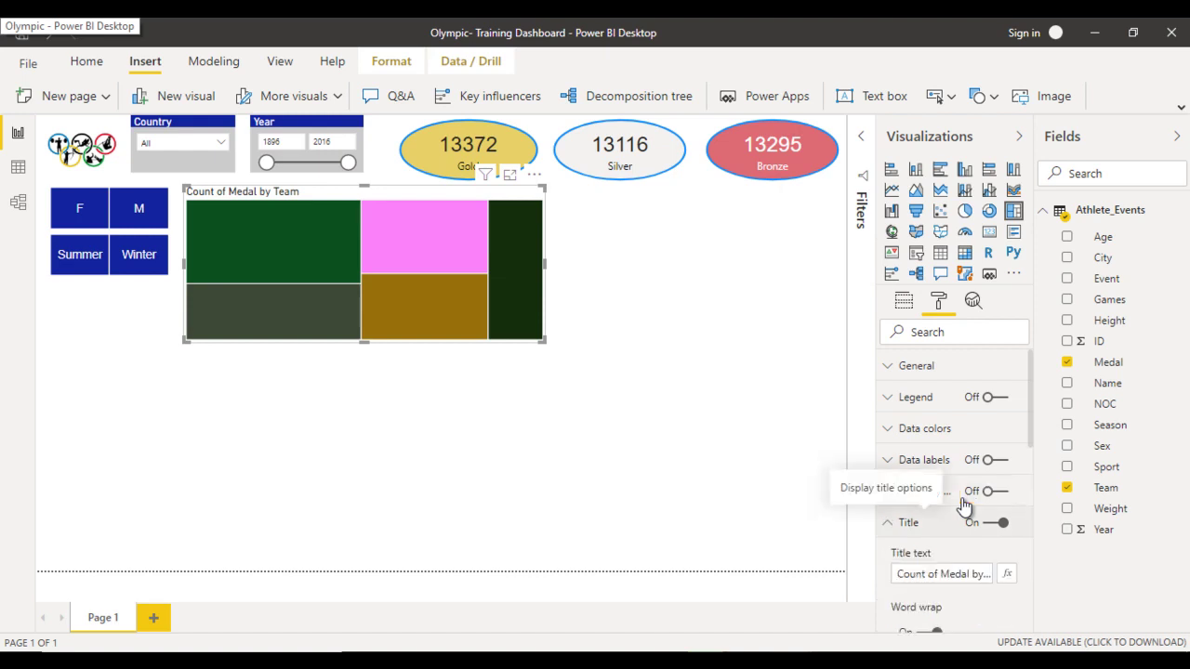
{"action": "left_click", "coordinate": [950, 574]}
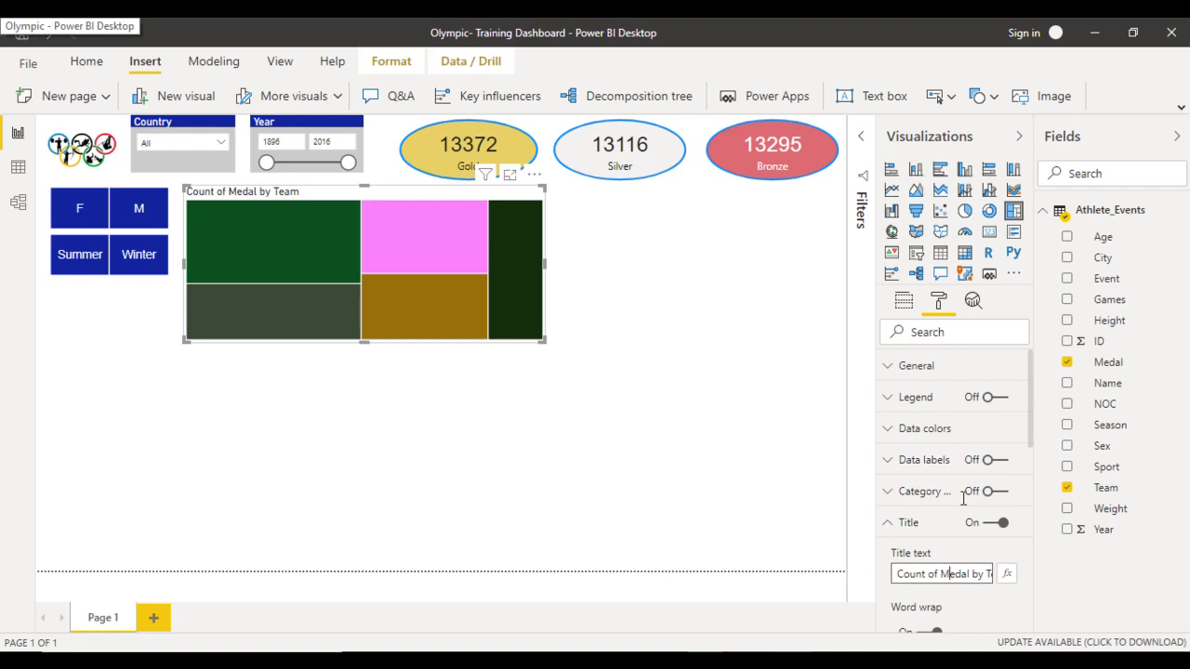
{"action": "key", "text": "ctrl+a"}
{"action": "type", "text": "Top"}
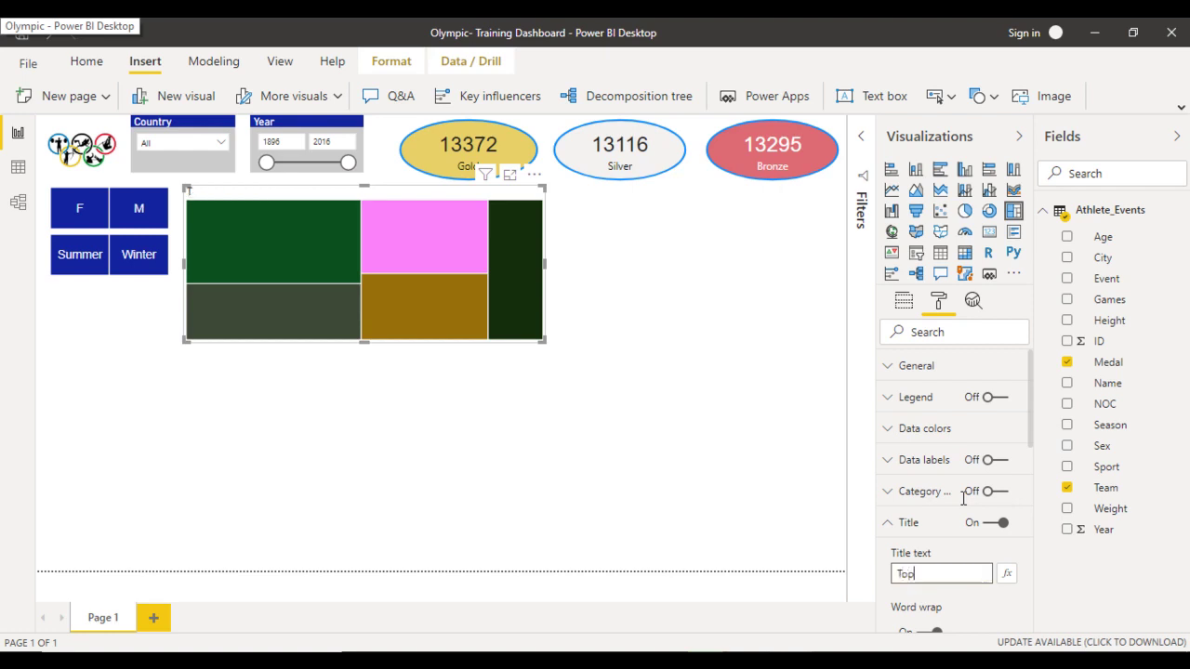
{"action": "type", "text": " 5 Countries "}
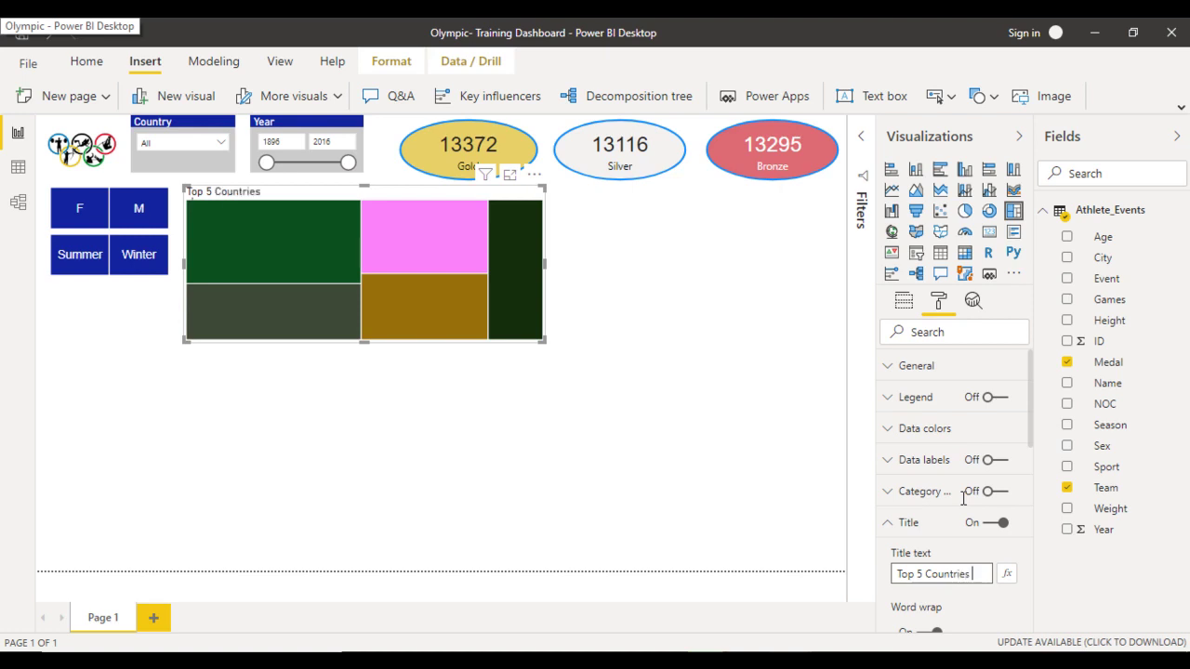
{"action": "type", "text": "By Medals"}
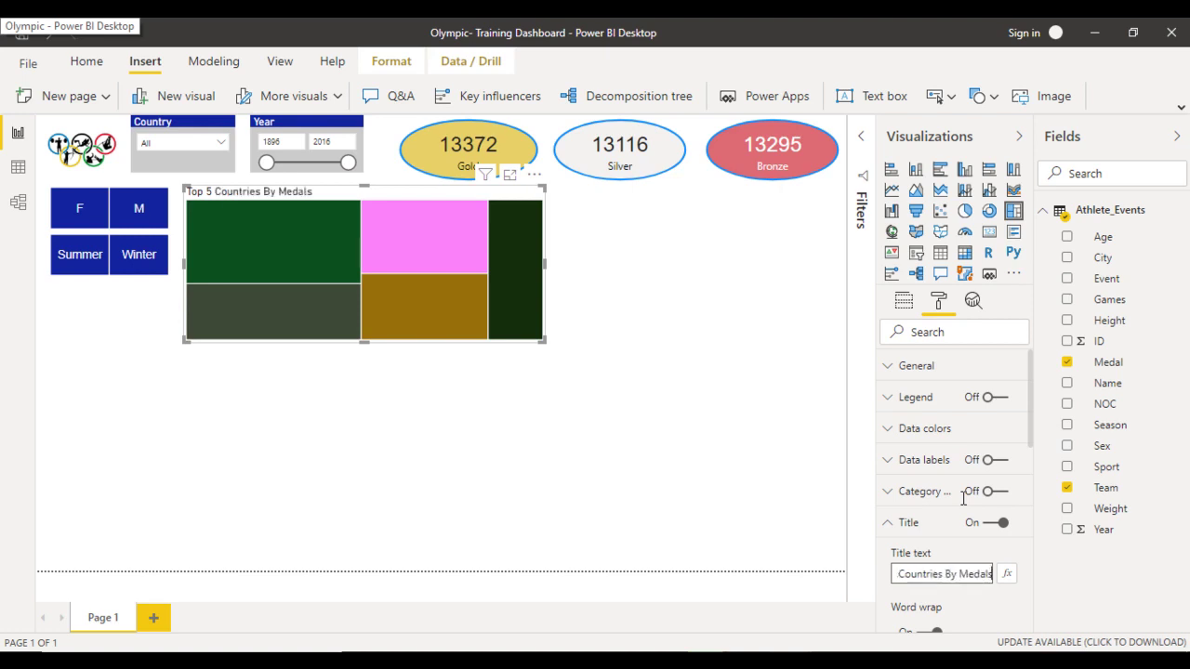
Step: Set the background color of the treemap's title to light gray
{"action": "left_click", "coordinate": [963, 500]}
{"action": "scroll", "coordinate": [965, 505], "scroll_direction": "down", "scroll_amount": 3}
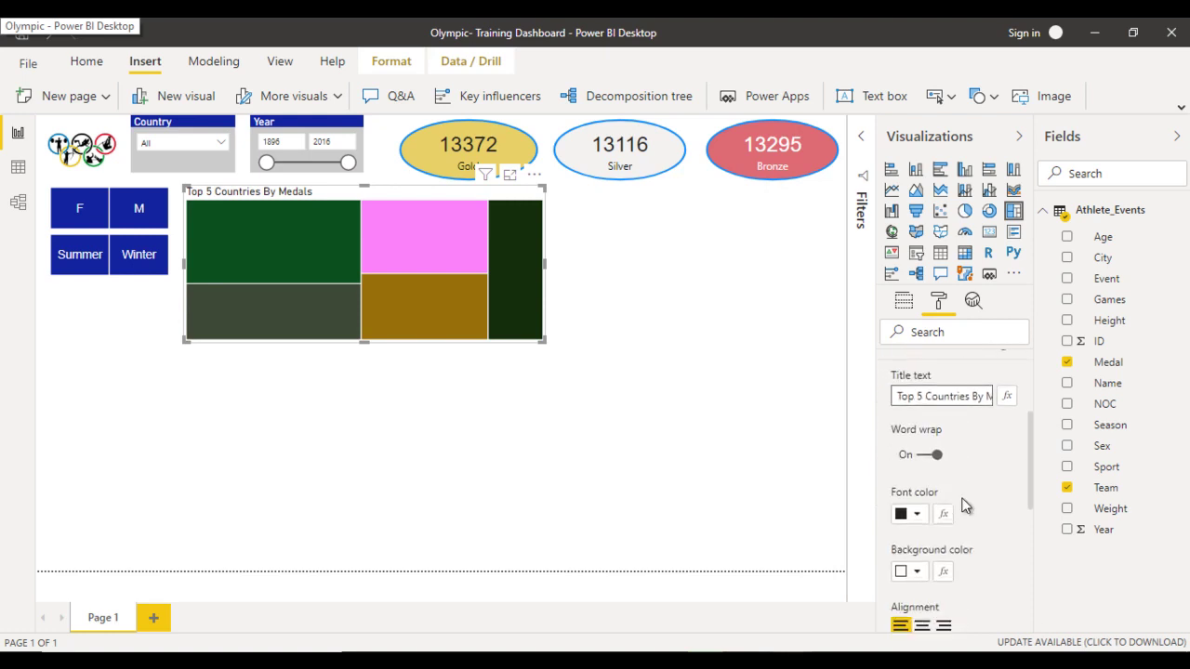
{"action": "scroll", "coordinate": [966, 505], "scroll_direction": "down", "scroll_amount": 1}
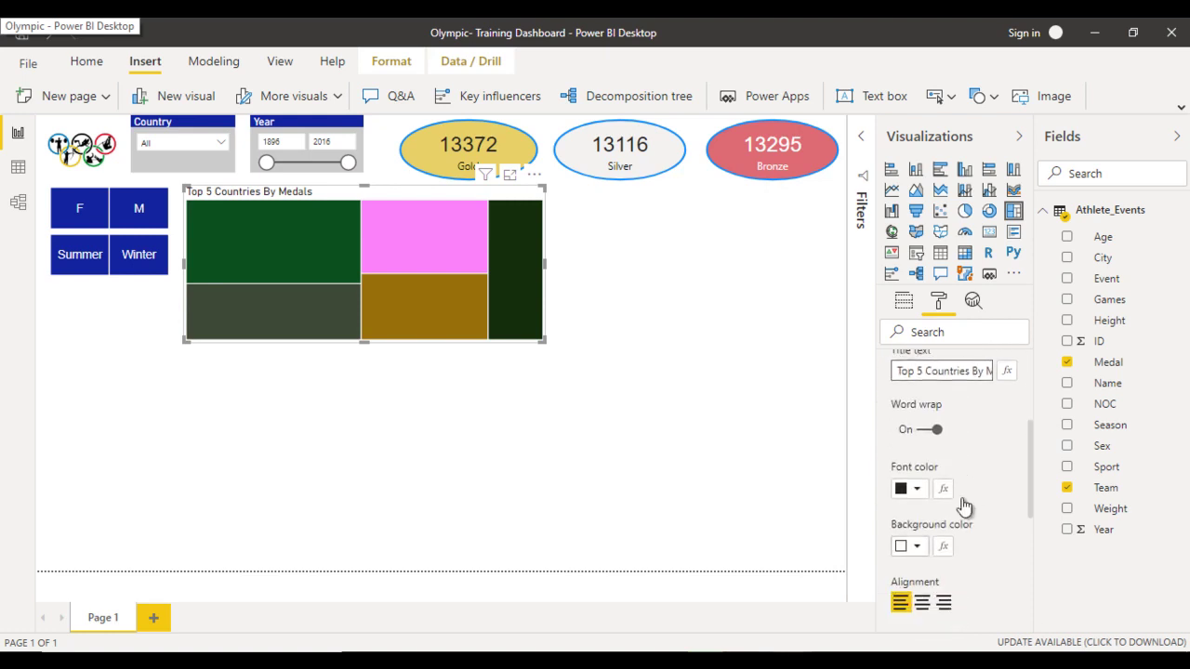
{"action": "left_click", "coordinate": [963, 505]}
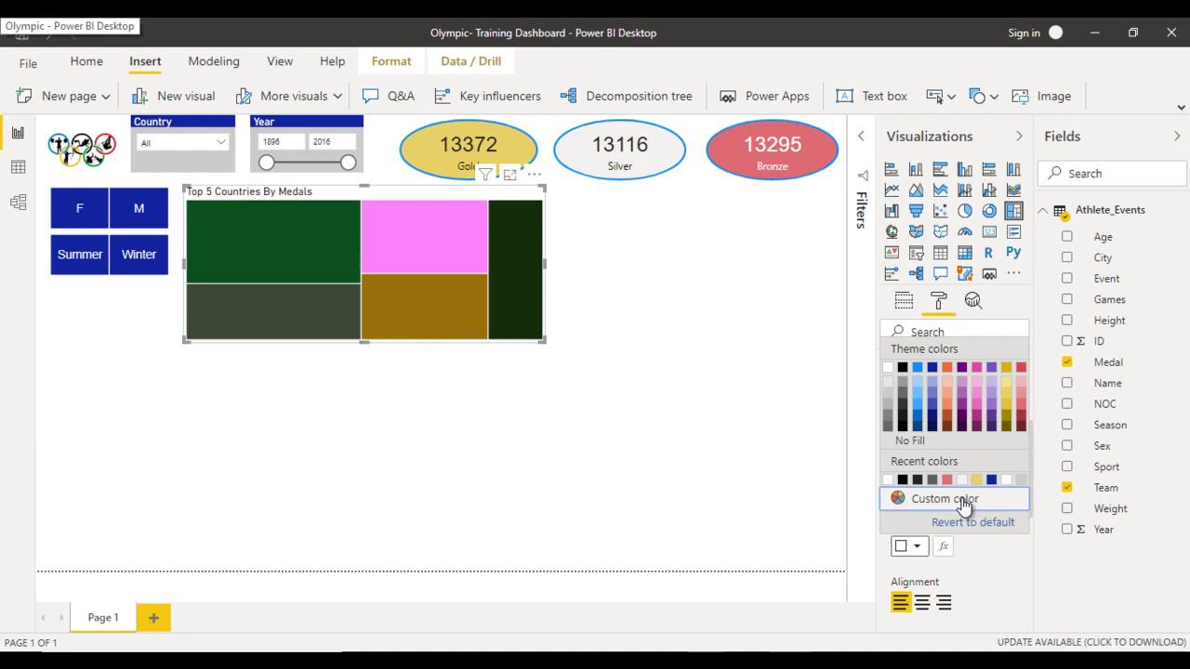
{"action": "left_click", "coordinate": [963, 503]}
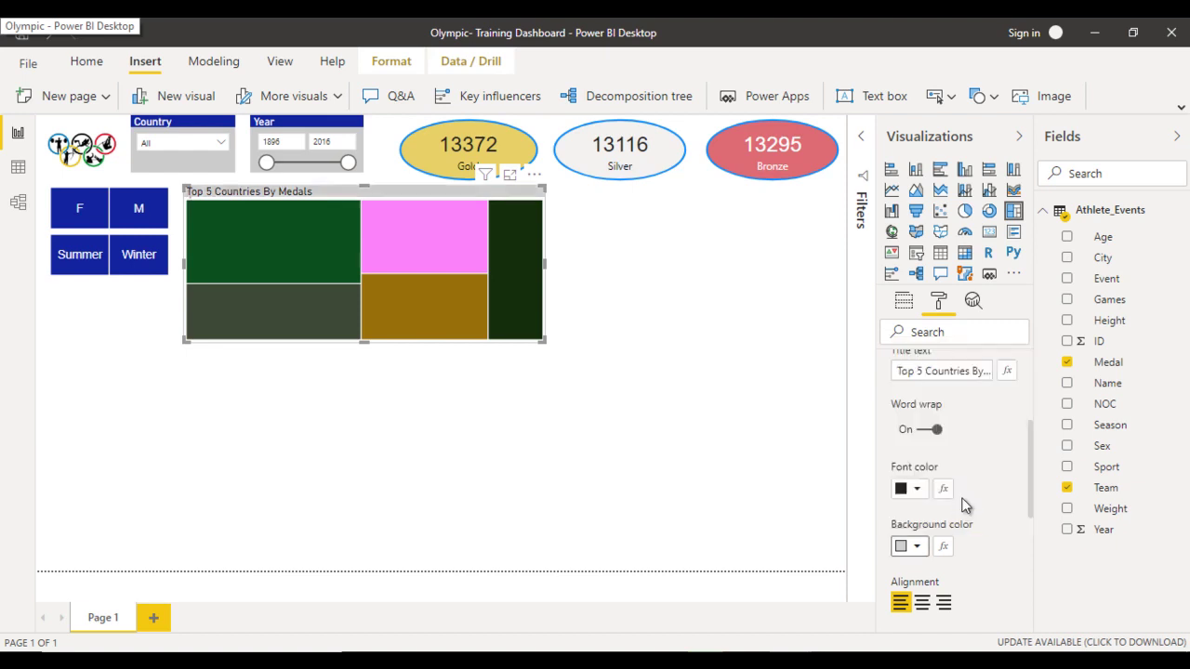
Step: Set the background color of the whole treemap visual to light gray and deselect the visual
{"action": "scroll", "coordinate": [967, 502], "scroll_direction": "down", "scroll_amount": 5}
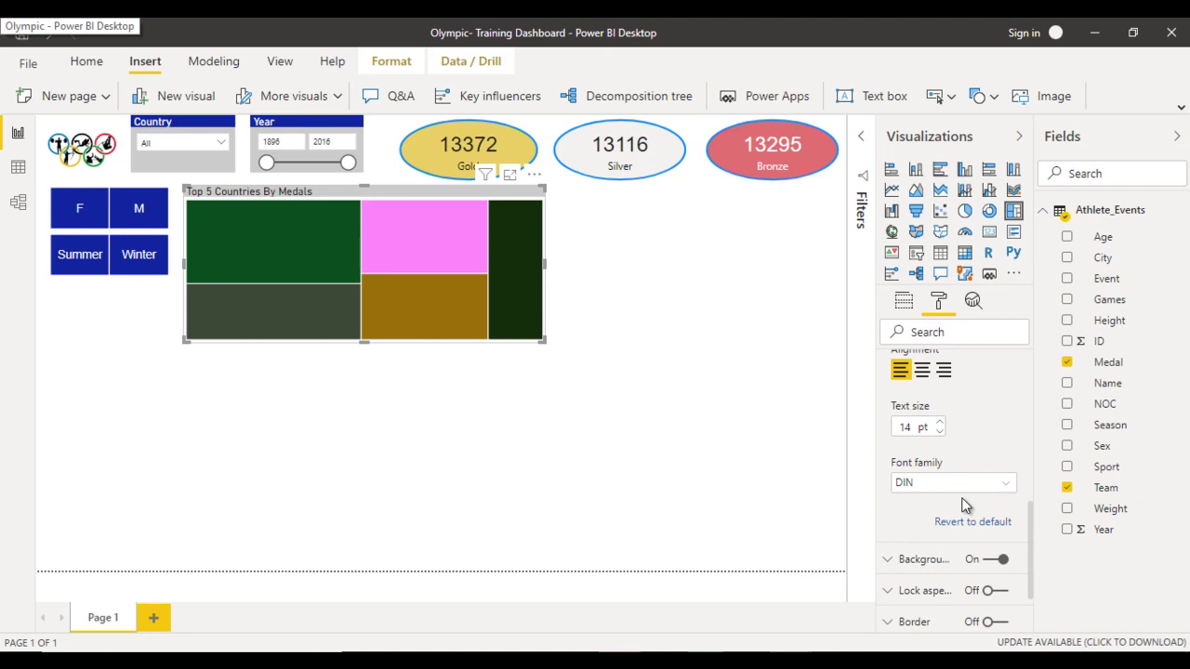
{"action": "scroll", "coordinate": [963, 505], "scroll_direction": "down", "scroll_amount": 2}
{"action": "left_click", "coordinate": [923, 473]}
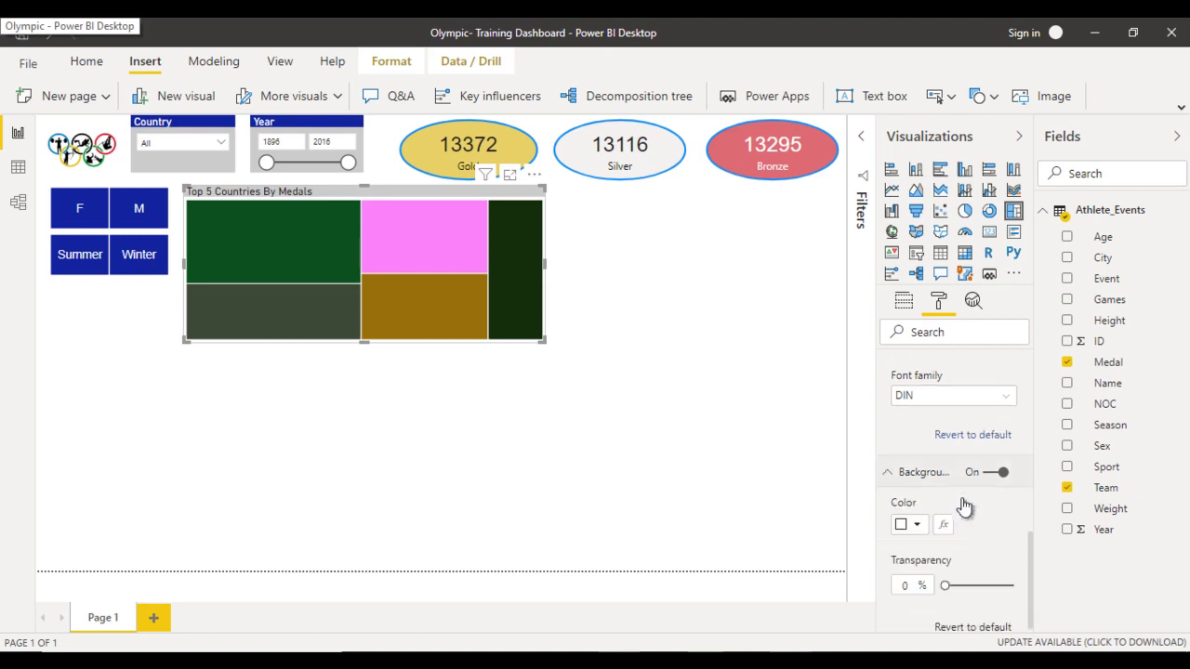
{"action": "left_click", "coordinate": [916, 524]}
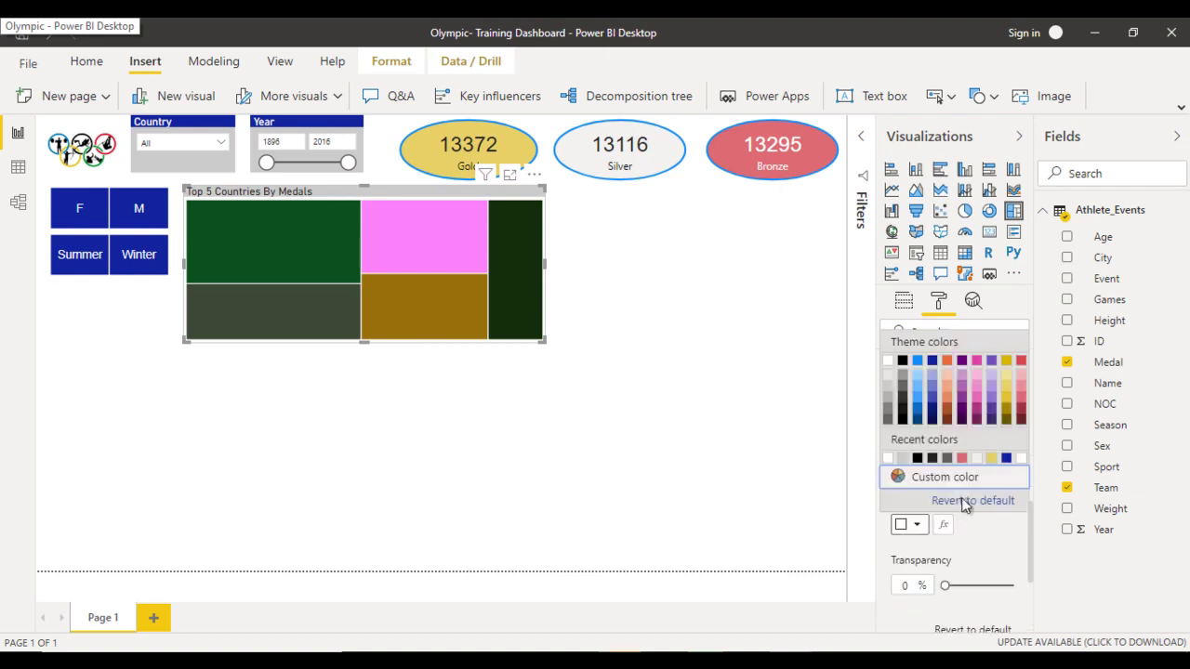
{"action": "left_click", "coordinate": [964, 502]}
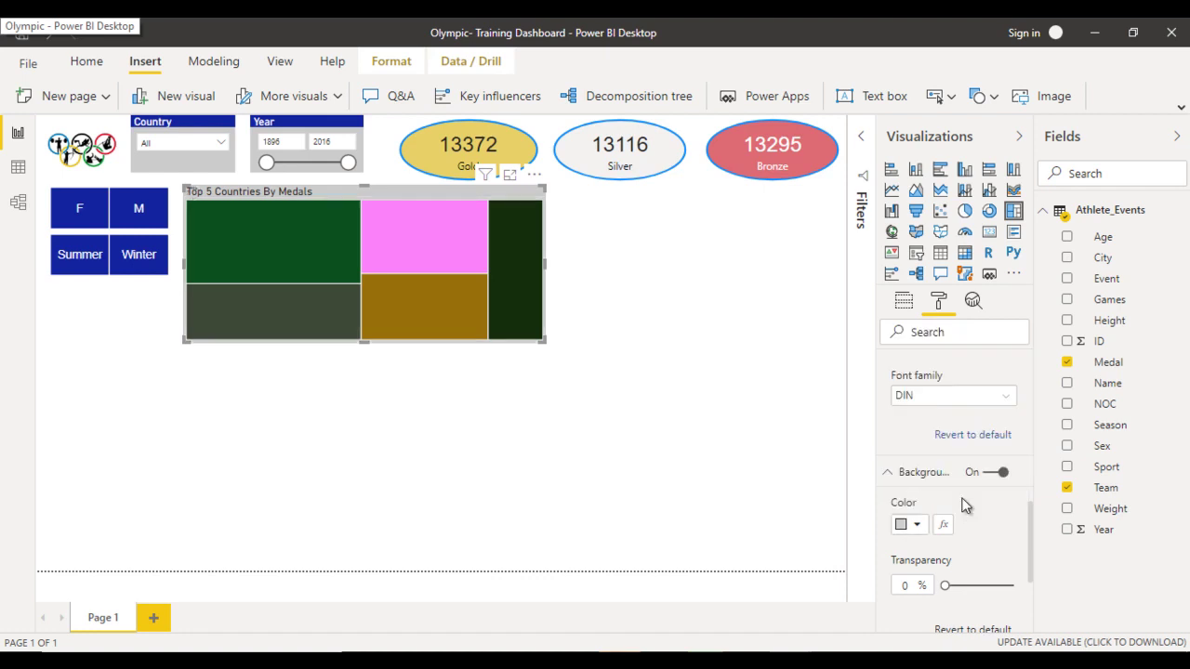
{"action": "key", "text": "Escape"}
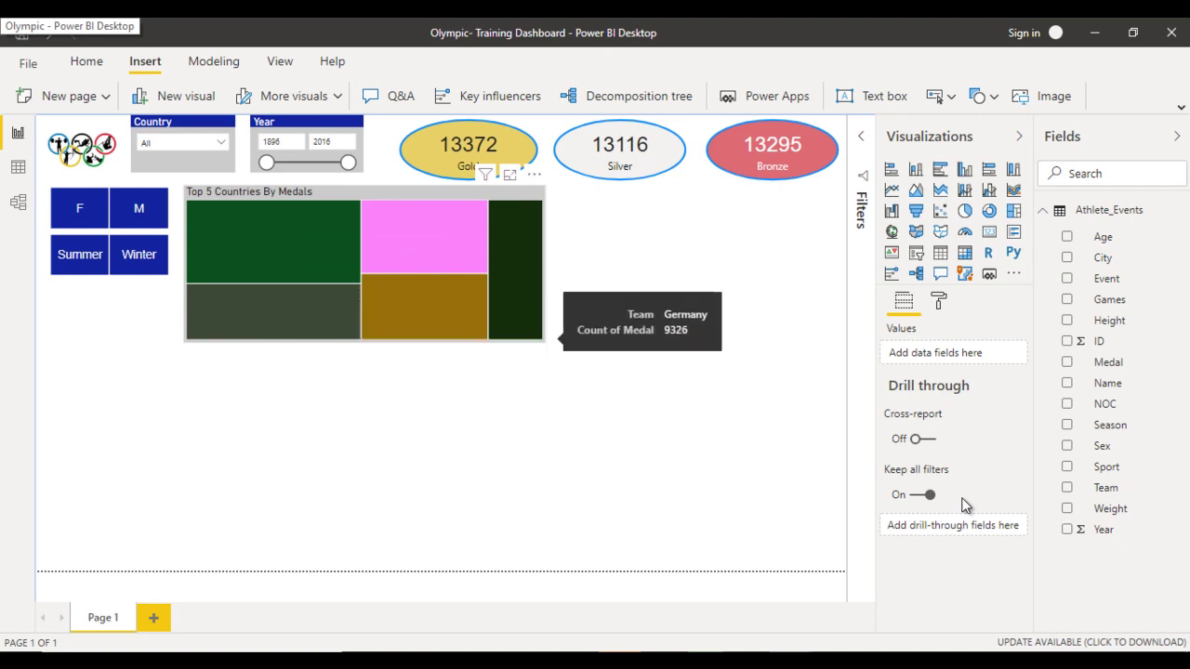
Step: Turn on the treemap's data labels and set their display units to show full, unabbreviated numbers
{"action": "left_click", "coordinate": [520, 316]}
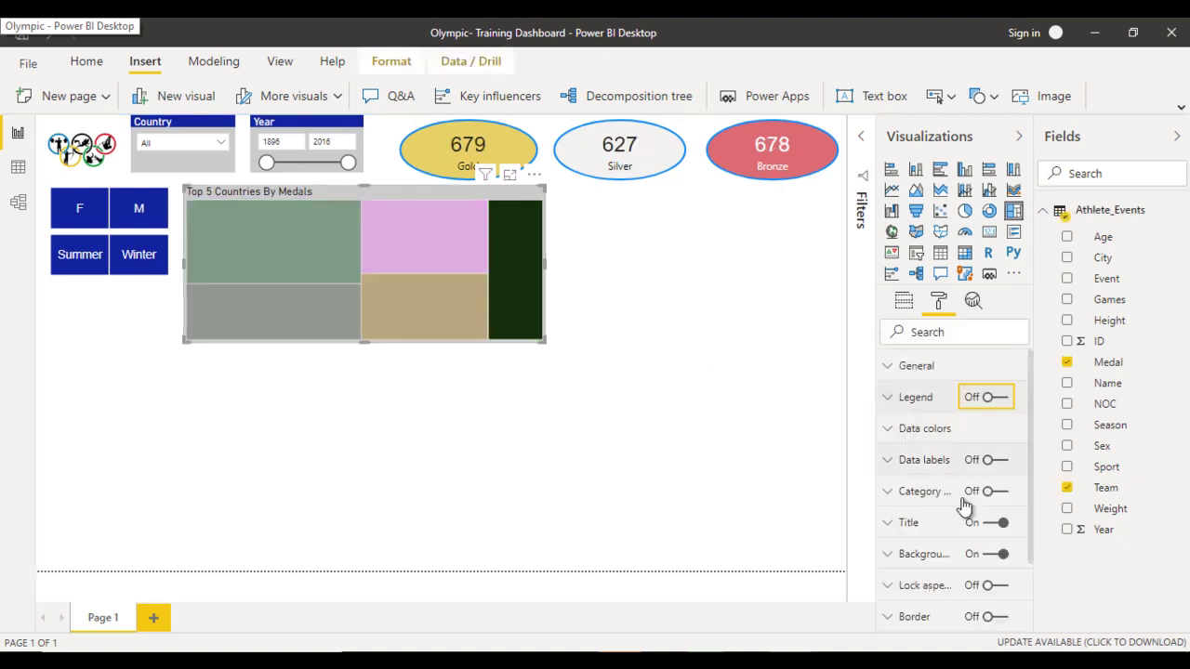
{"action": "left_click", "coordinate": [991, 459]}
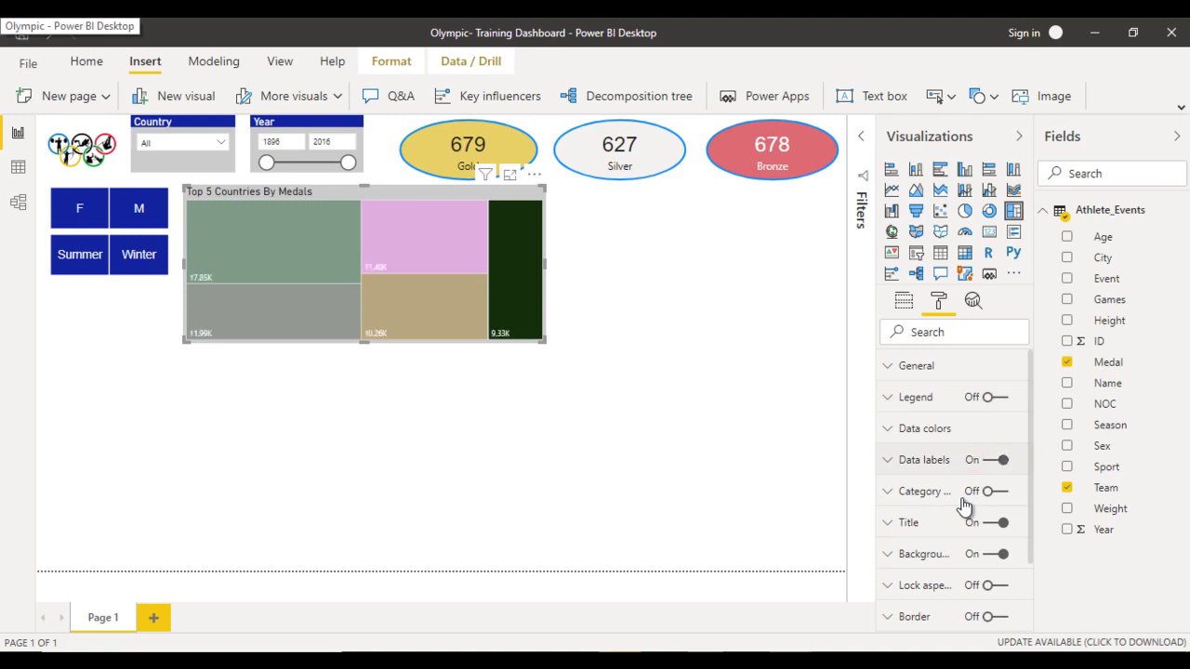
{"action": "scroll", "coordinate": [963, 506], "scroll_direction": "down", "scroll_amount": 3}
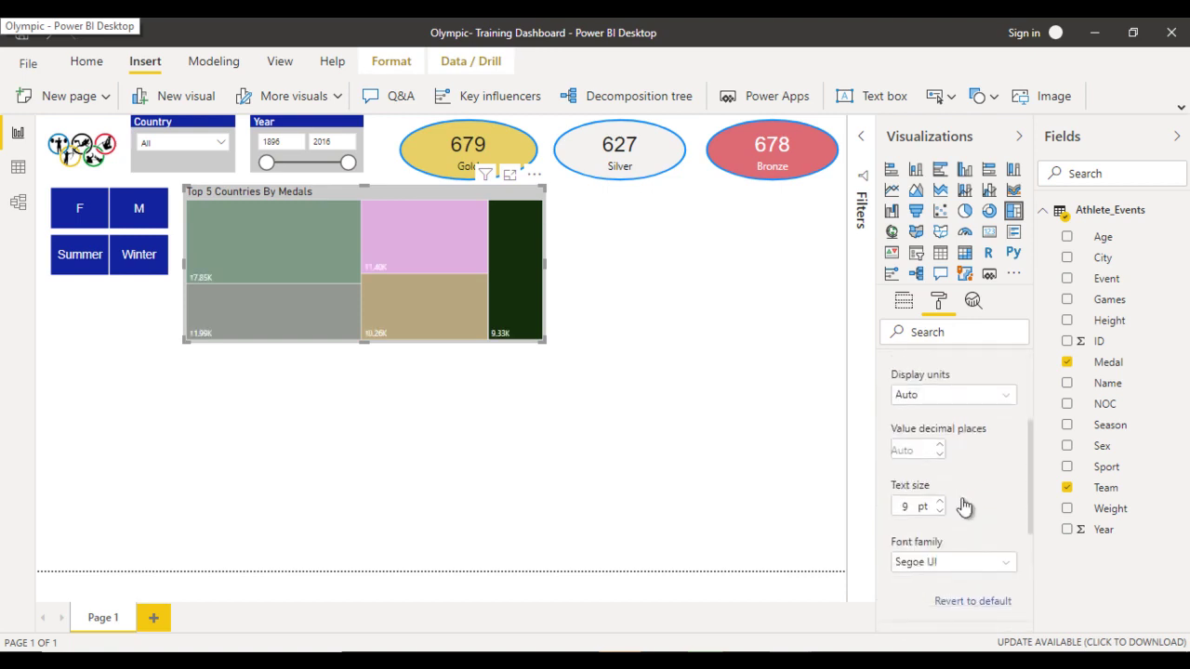
{"action": "key", "text": "alt+Down"}
{"action": "key", "text": "Down"}
{"action": "key", "text": "Return"}
{"action": "scroll", "coordinate": [964, 506], "scroll_direction": "up", "scroll_amount": 5}
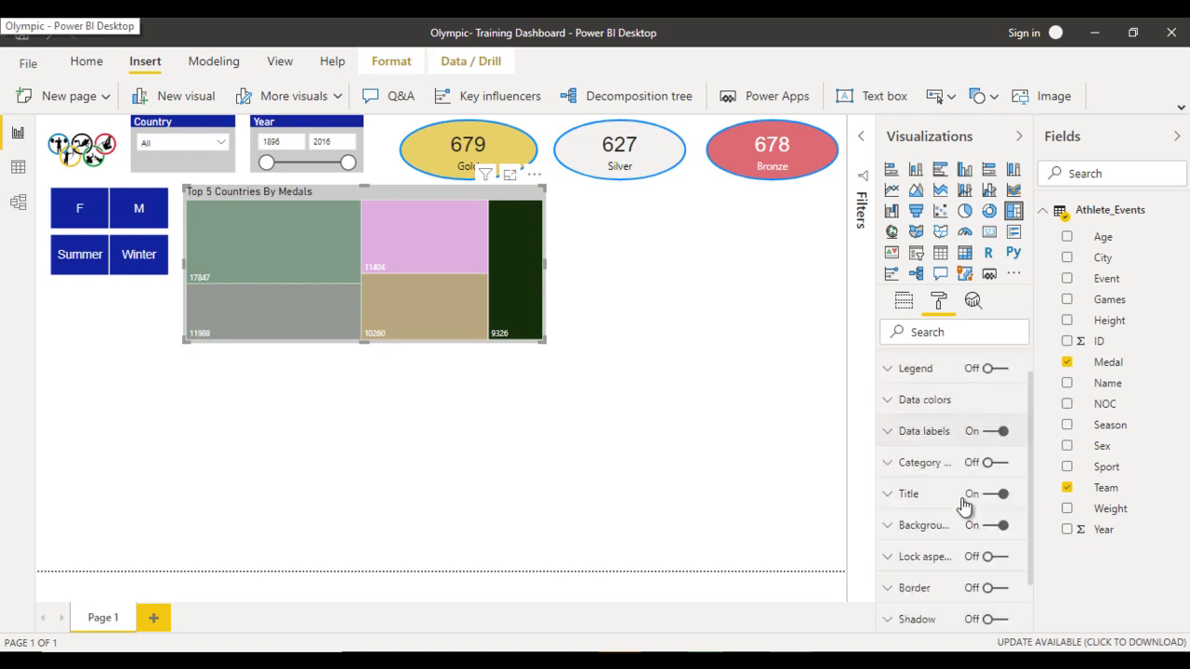
Step: Turn on the treemap's category labels and clear the Germany cross-filtering
{"action": "left_click", "coordinate": [987, 462]}
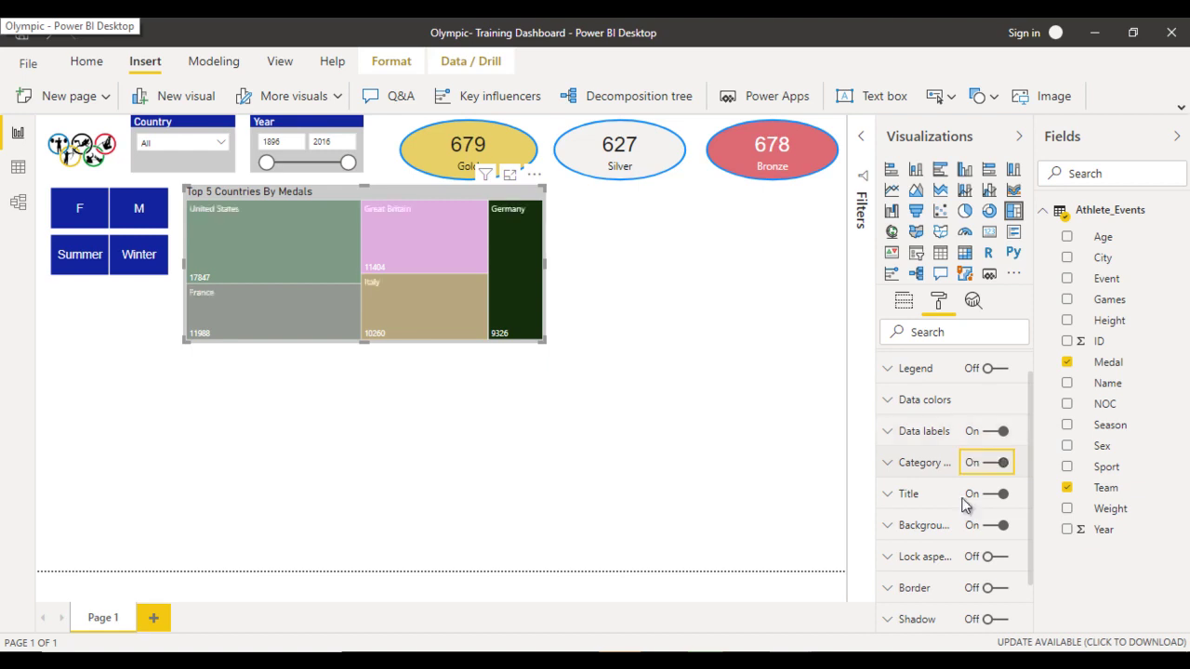
{"action": "key", "text": "Escape"}
{"action": "key", "text": "ctrl+z"}
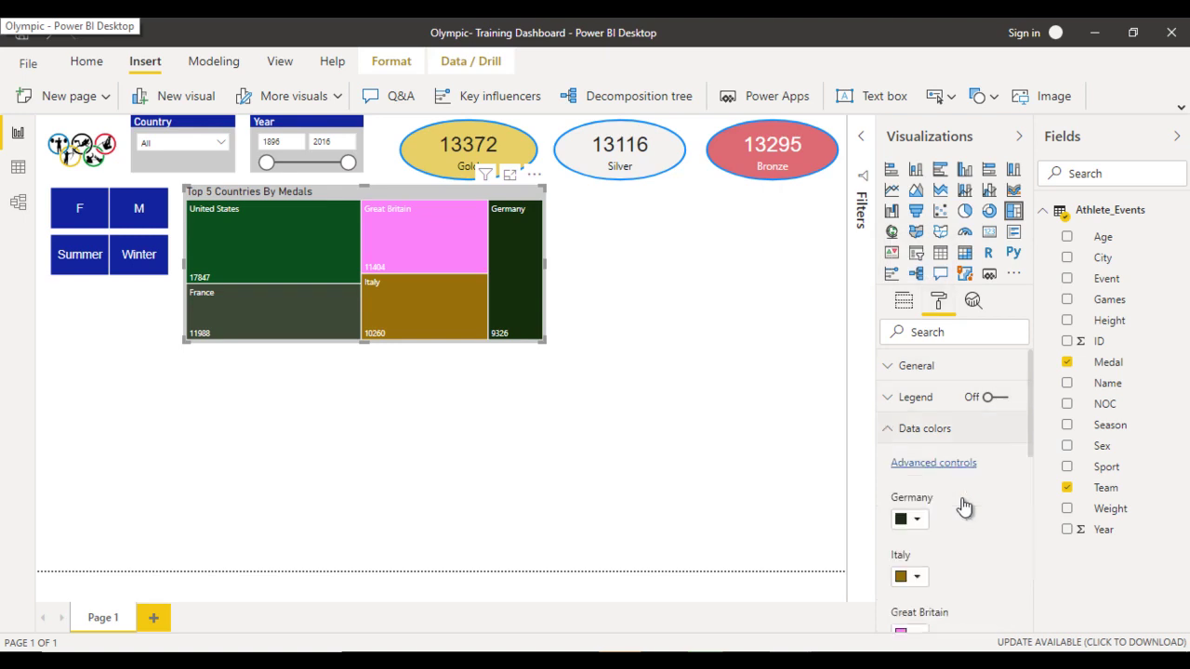
Step: Open the advanced controls for the treemap's data colors and set the color scale's minimum color to red
{"action": "scroll", "coordinate": [964, 506], "scroll_direction": "down", "scroll_amount": 3}
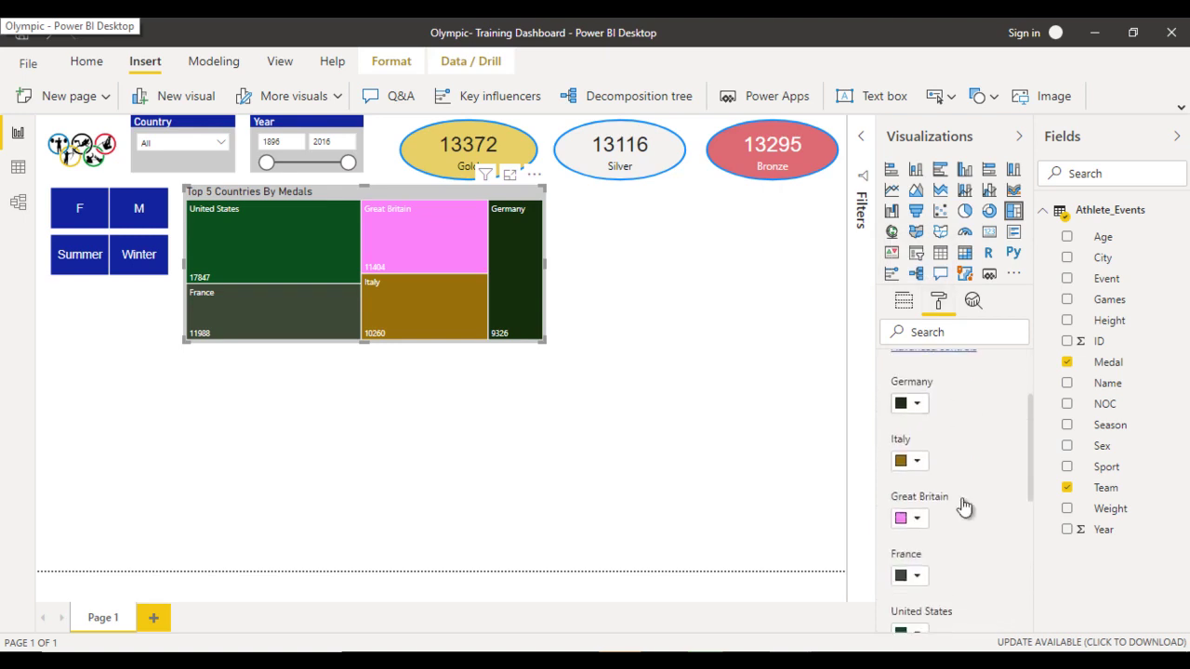
{"action": "scroll", "coordinate": [964, 506], "scroll_direction": "up", "scroll_amount": 1}
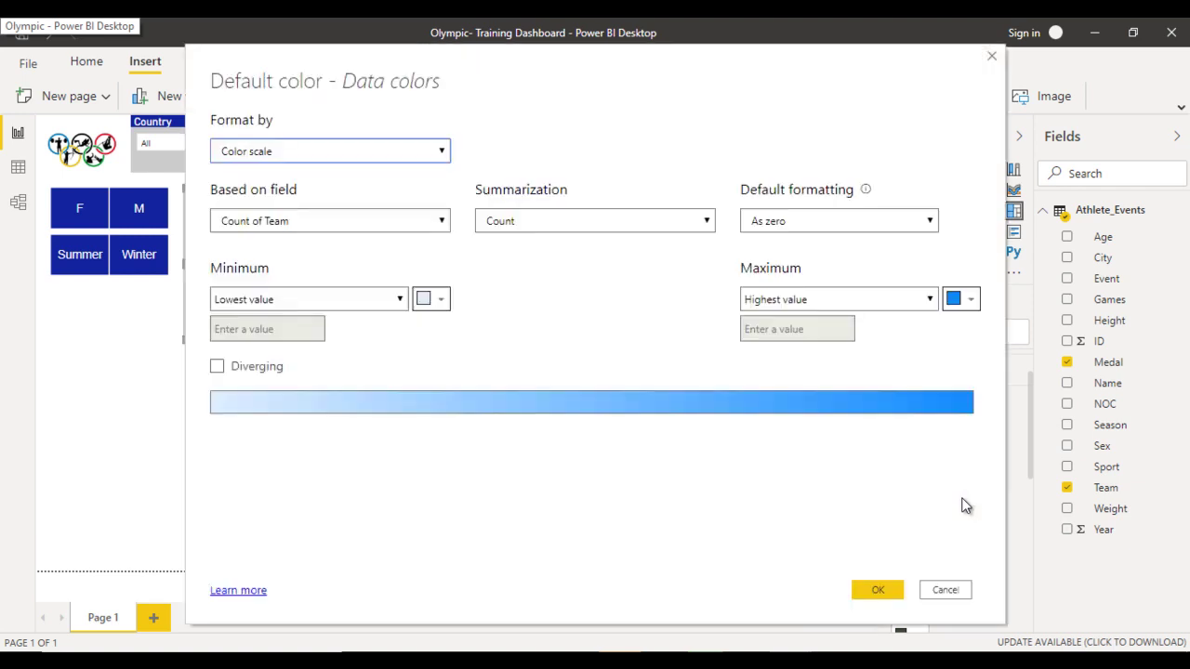
{"action": "key", "text": "Tab"}
{"action": "key", "text": "Tab"}
{"action": "key", "text": "Tab"}
{"action": "key", "text": "Tab"}
{"action": "key", "text": "Tab"}
{"action": "key", "text": "Return"}
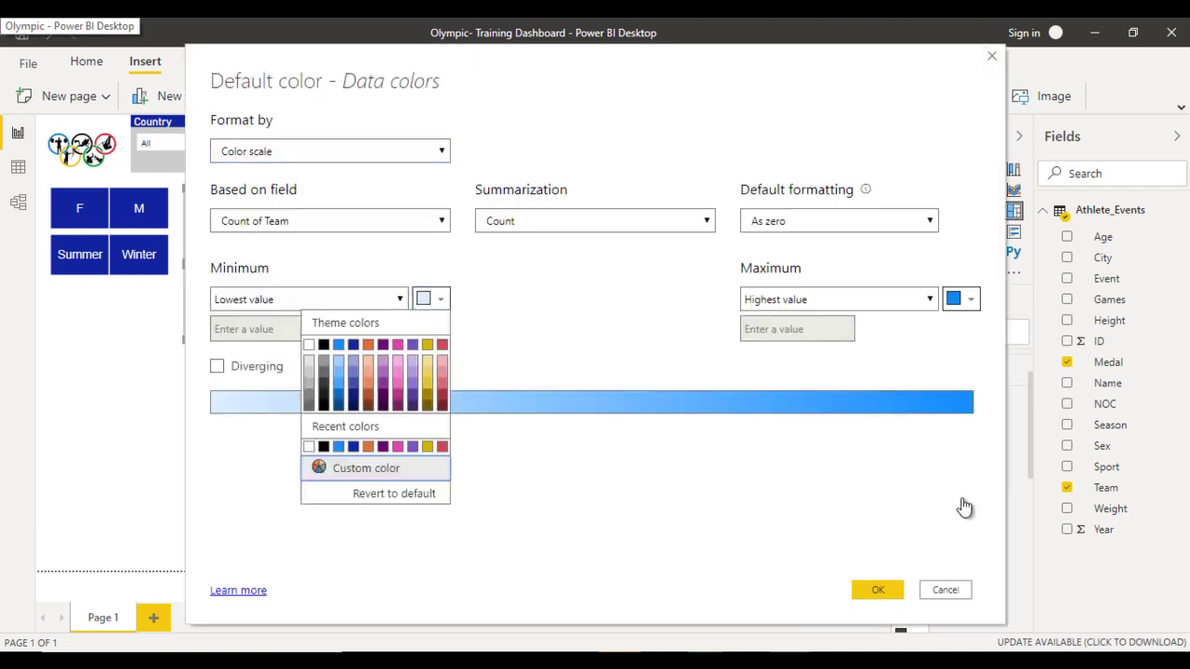
{"action": "key", "text": "Tab"}
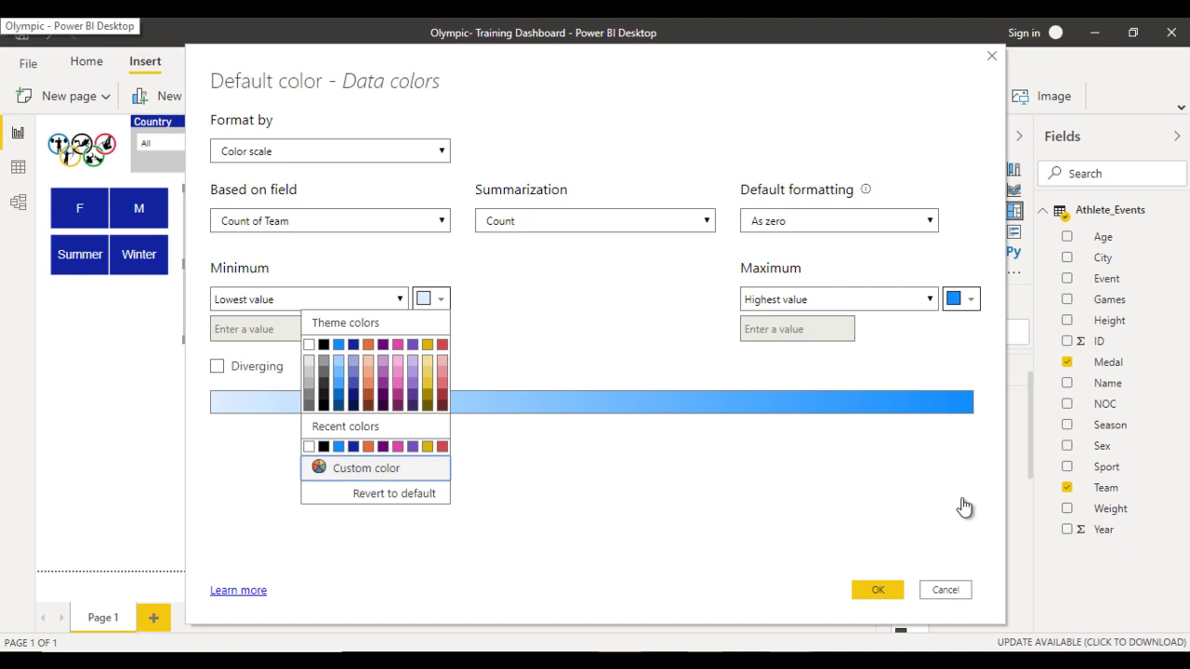
{"action": "key", "text": "Return"}
{"action": "key", "text": "Return"}
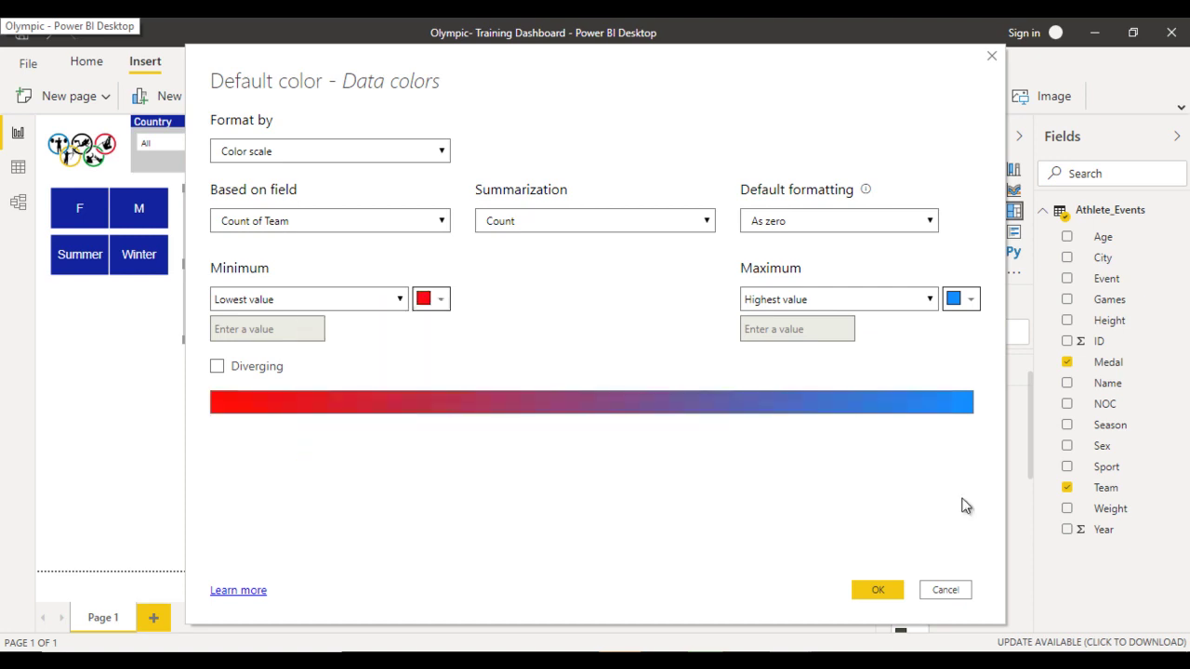
Step: Set the treemap color scale's maximum color to the custom hex value 008000
{"action": "key", "text": "Tab"}
{"action": "key", "text": "Return"}
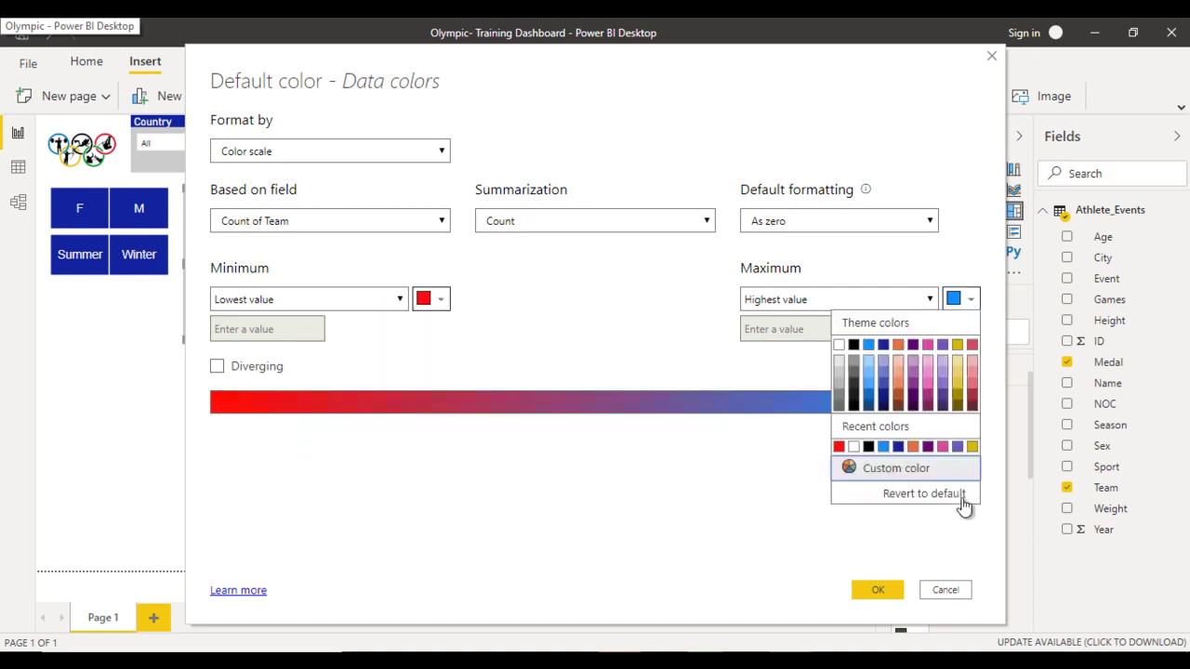
{"action": "key", "text": "Return"}
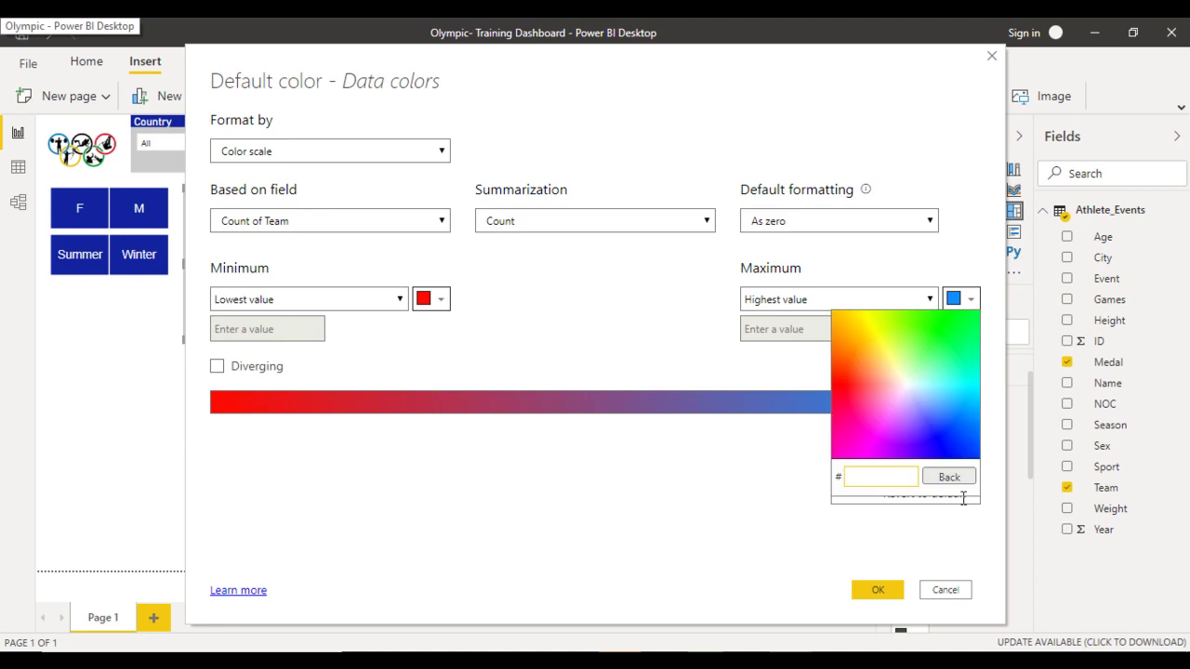
{"action": "type", "text": "008000"}
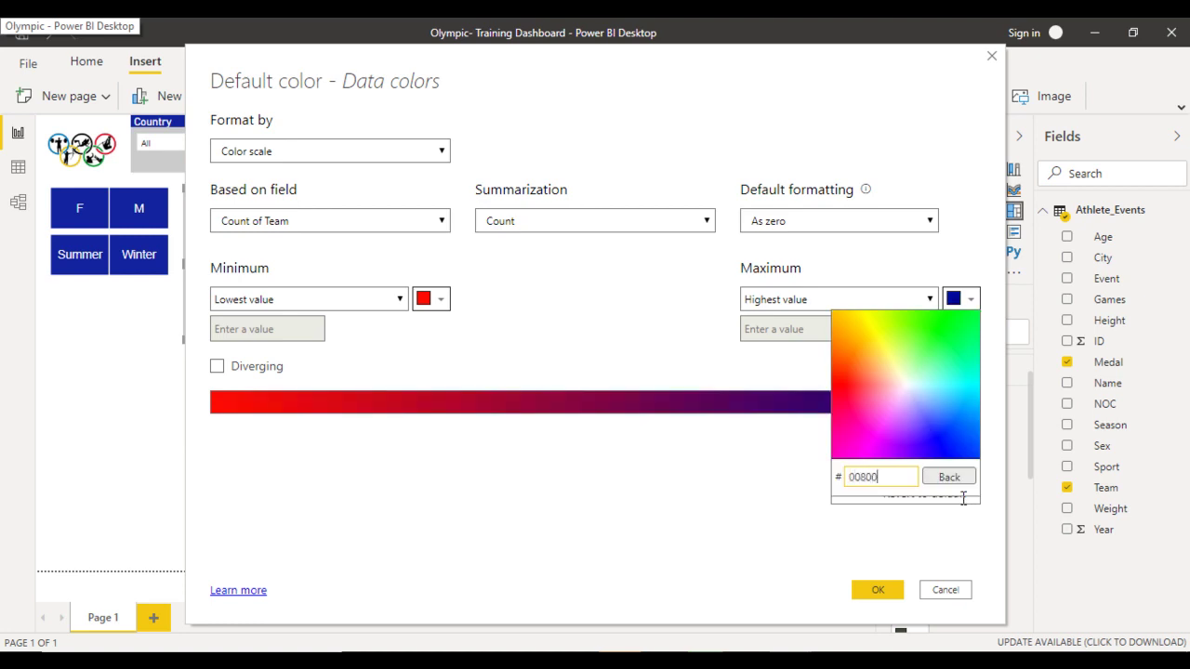
{"action": "key", "text": "Tab"}
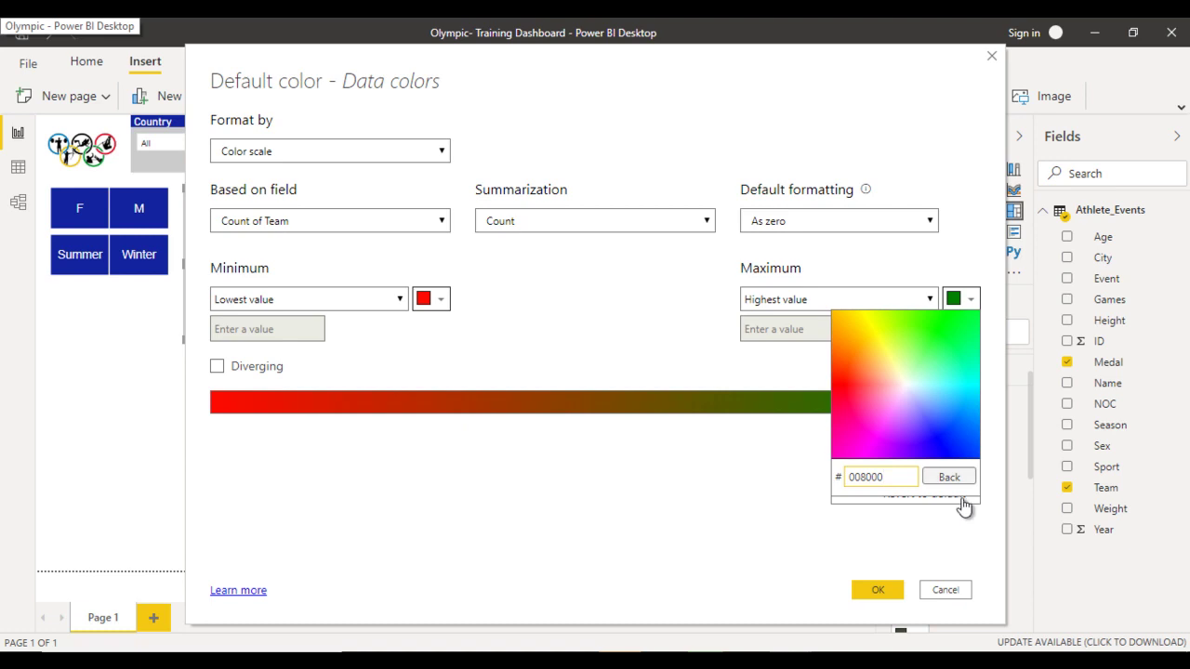
{"action": "key", "text": "Return"}
{"action": "key", "text": "Escape"}
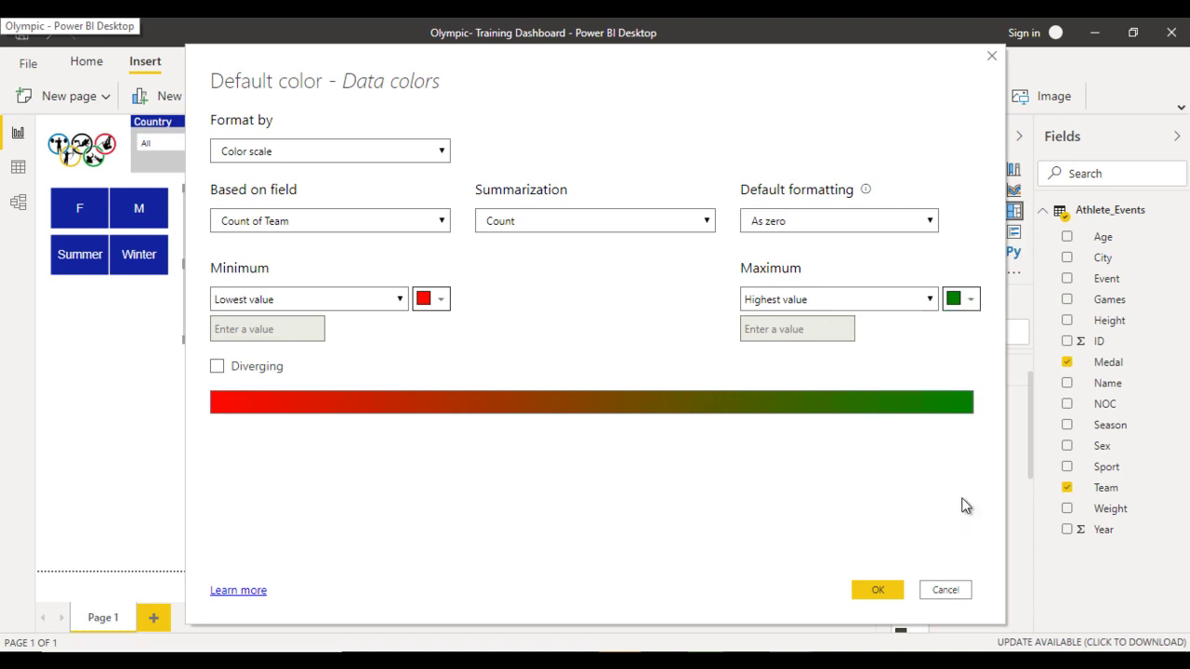
Step: Make the treemap's color scale diverging with the gold center color, apply it and deselect the visual
{"action": "key", "text": "space"}
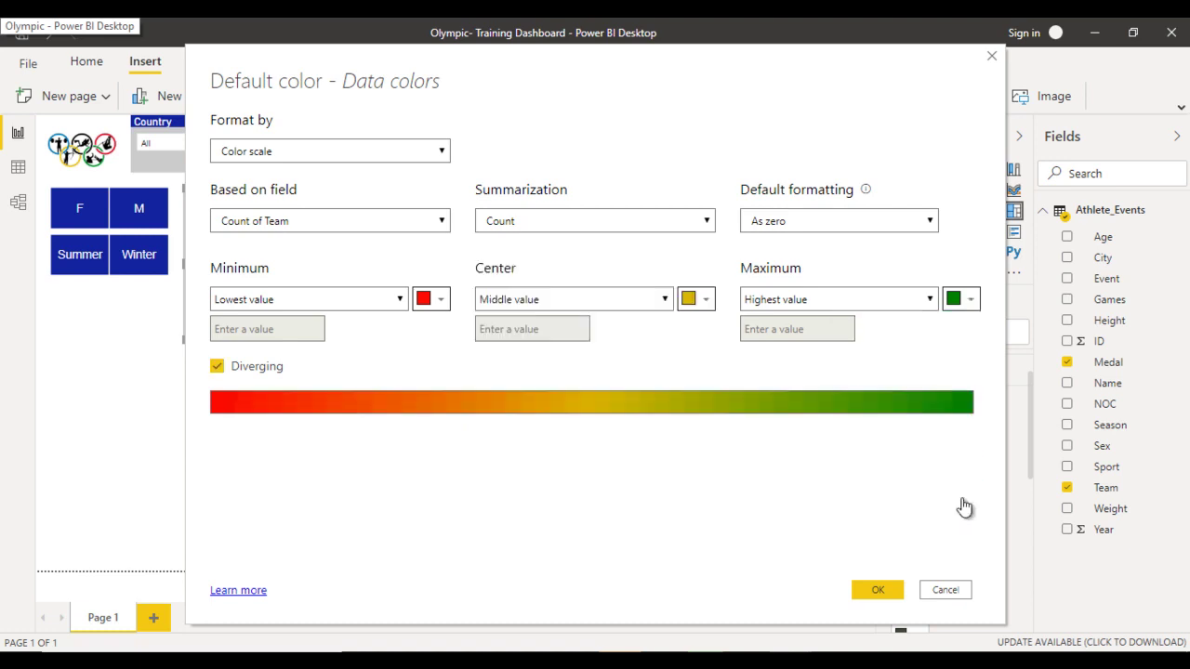
{"action": "key", "text": "Tab"}
{"action": "key", "text": "Return"}
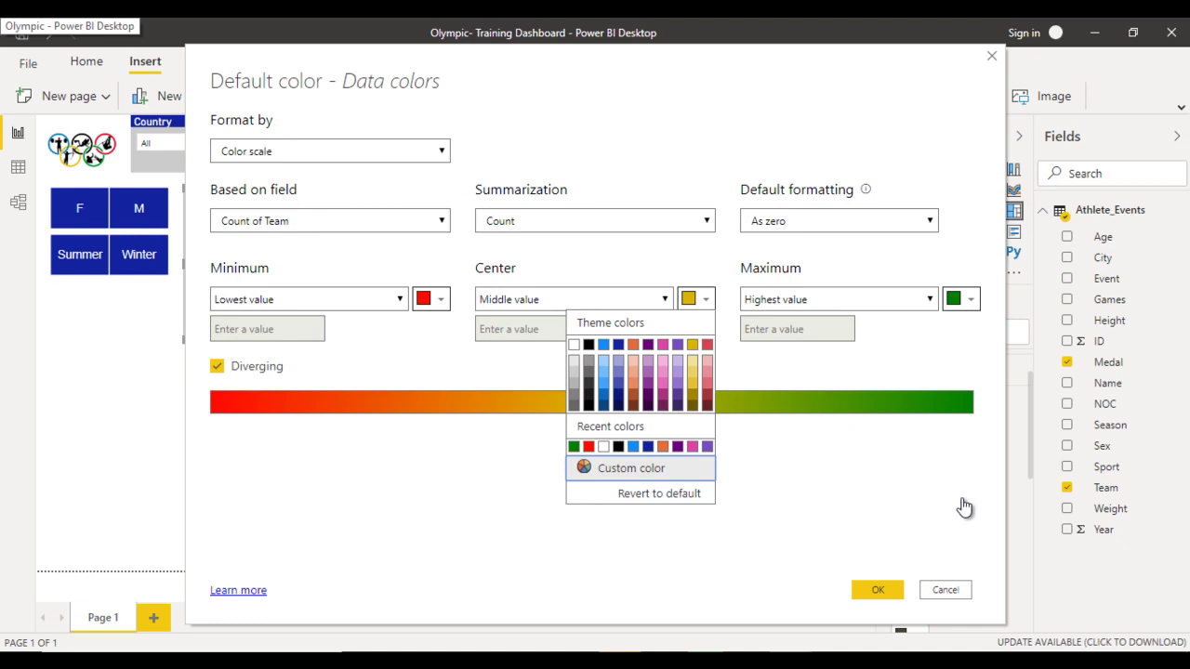
{"action": "key", "text": "Escape"}
{"action": "key", "text": "Return"}
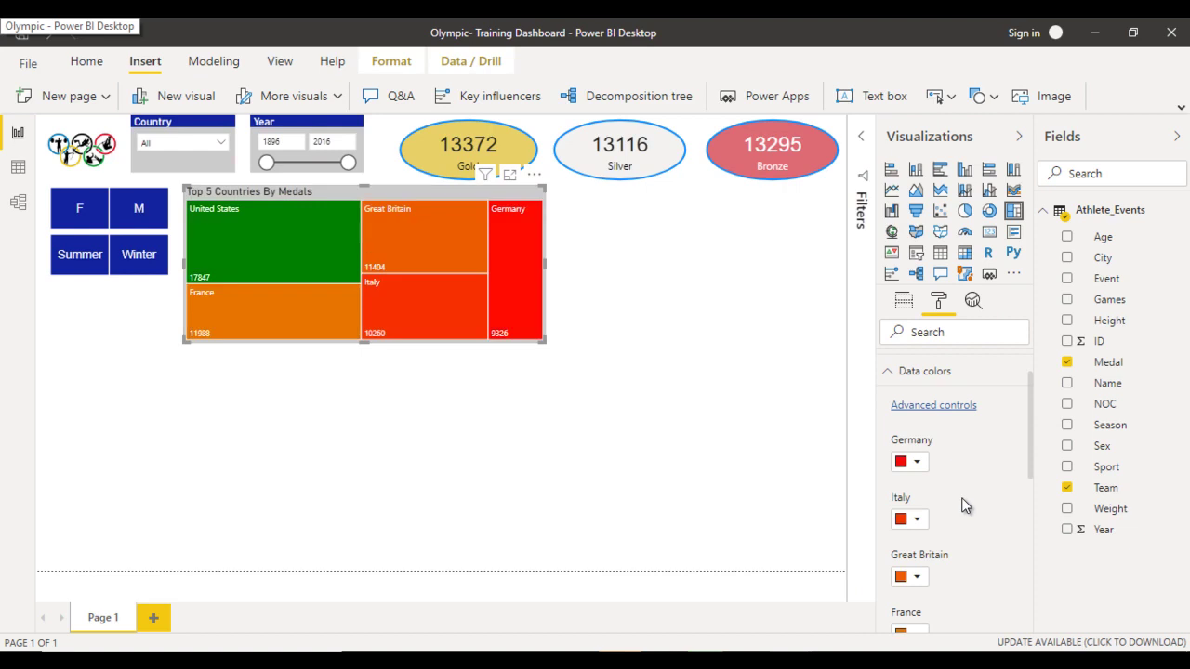
{"action": "key", "text": "Escape"}
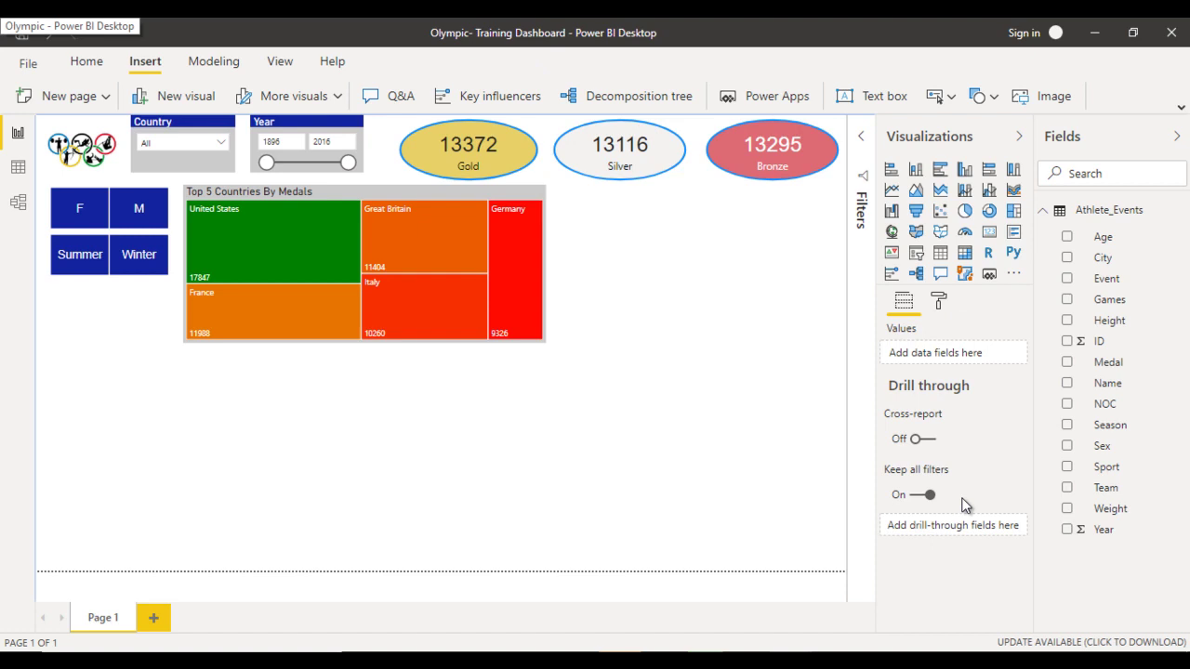
Step: After checking the finished Olympic report, add a stacked column chart below the slicers with Team as axis and count of Medal as values
{"action": "key", "text": "alt+Tab"}
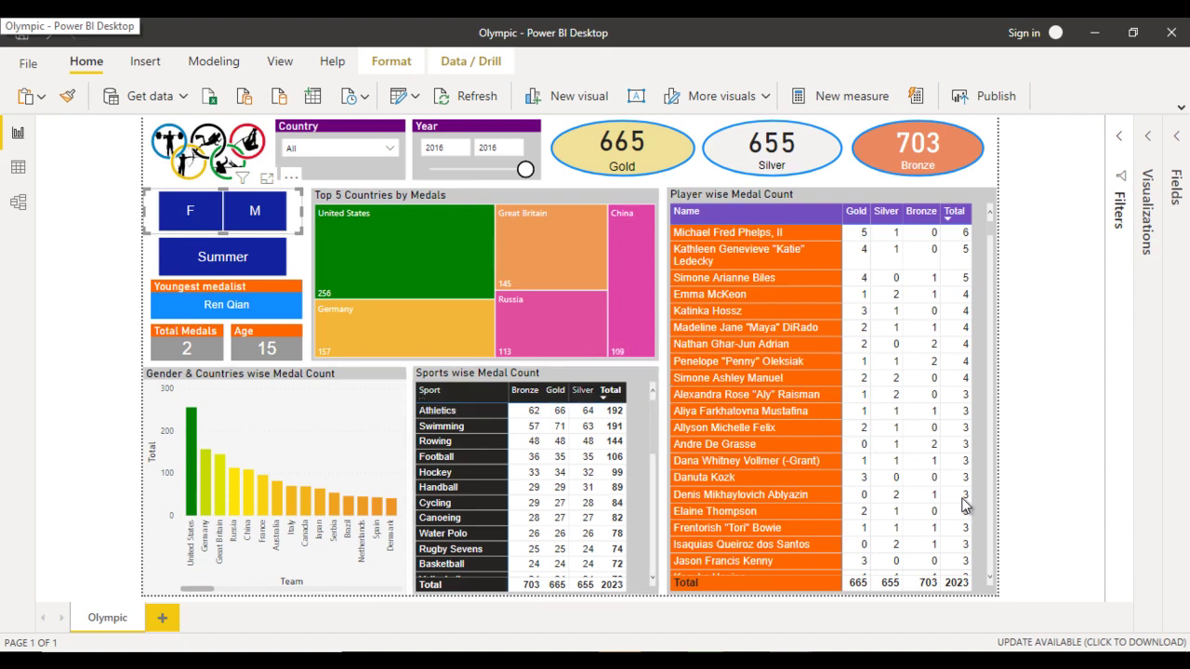
{"action": "key", "text": "alt+Tab"}
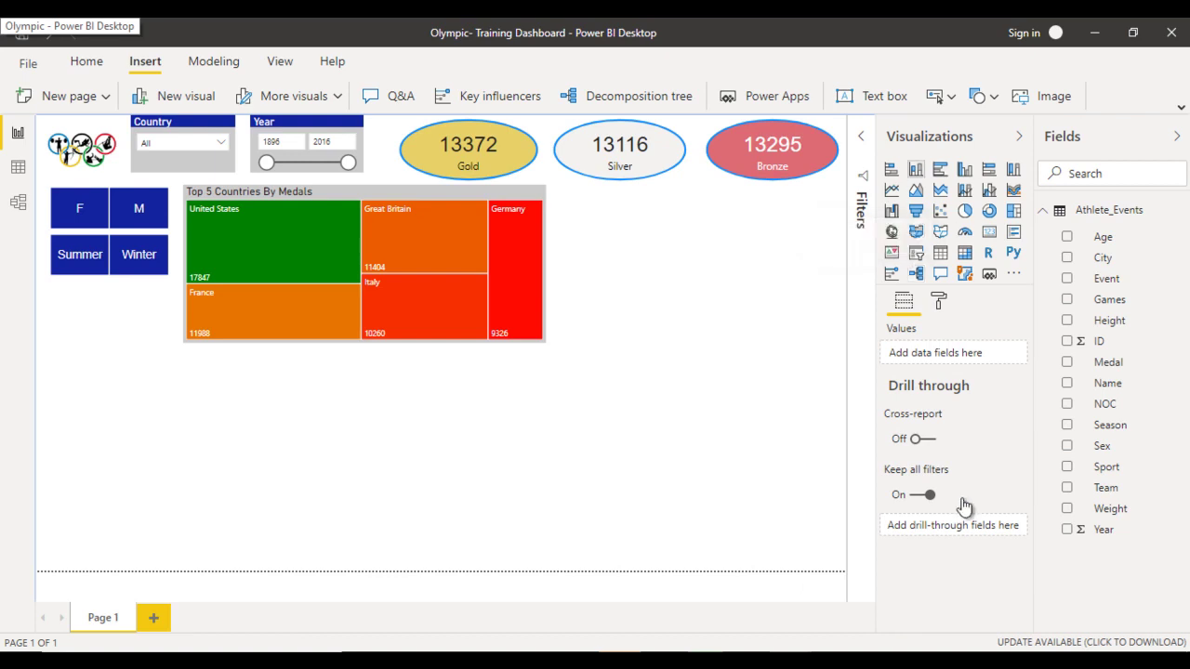
{"action": "left_click", "coordinate": [916, 169]}
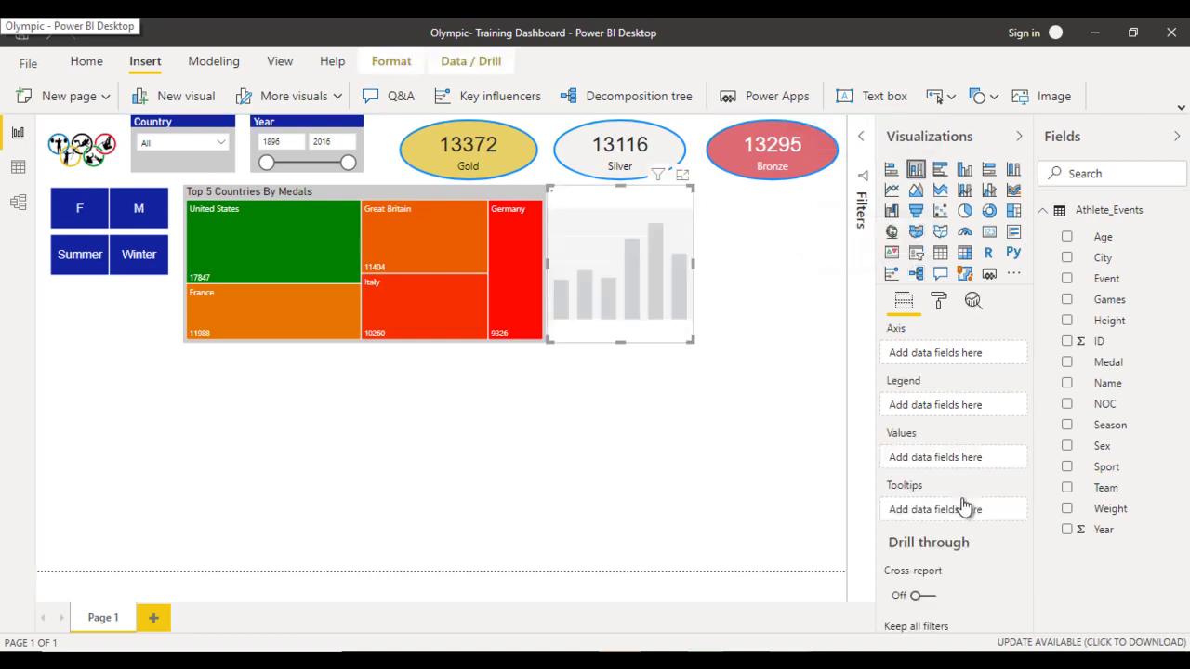
{"action": "mouse_move", "coordinate": [620, 264]}
{"action": "left_mouse_down"}
{"action": "mouse_move", "coordinate": [547, 465]}
{"action": "mouse_move", "coordinate": [130, 492]}
{"action": "mouse_move", "coordinate": [110, 485]}
{"action": "mouse_move", "coordinate": [110, 456]}
{"action": "left_mouse_up"}
{"action": "left_click_drag", "start_coordinate": [110, 533], "coordinate": [110, 570]}
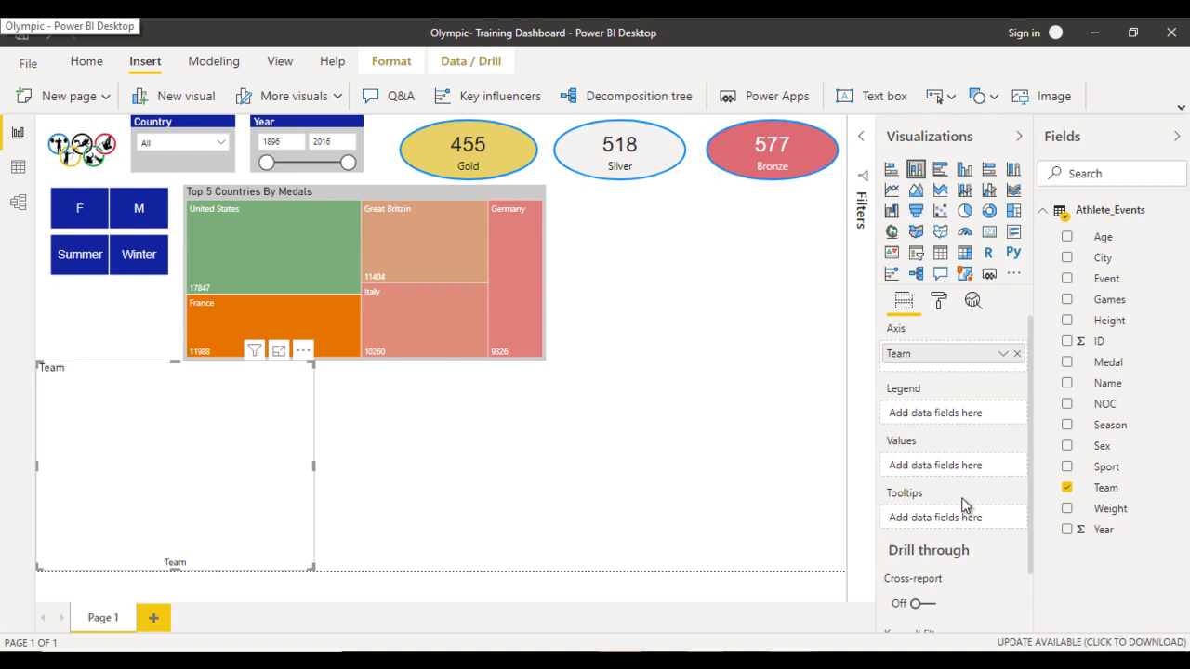
{"action": "left_click_drag", "start_coordinate": [964, 506], "coordinate": [964, 506]}
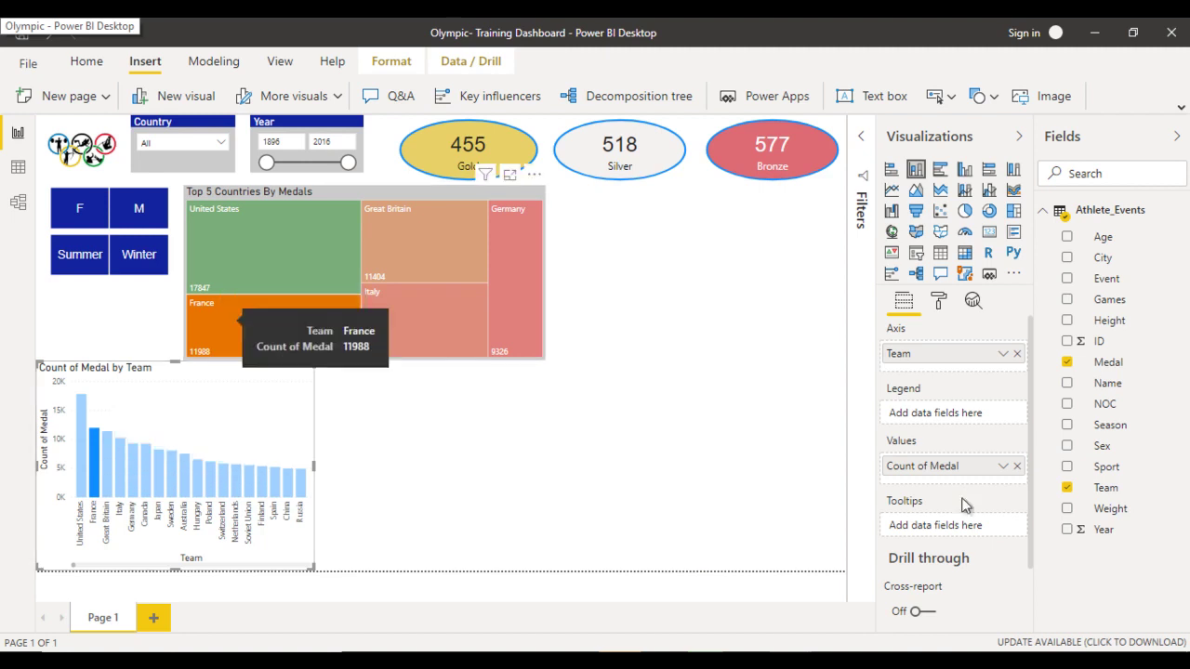
Step: Clear the France highlight in the treemap and select the column chart again
{"action": "left_click", "coordinate": [237, 320]}
{"action": "left_click", "coordinate": [536, 418]}
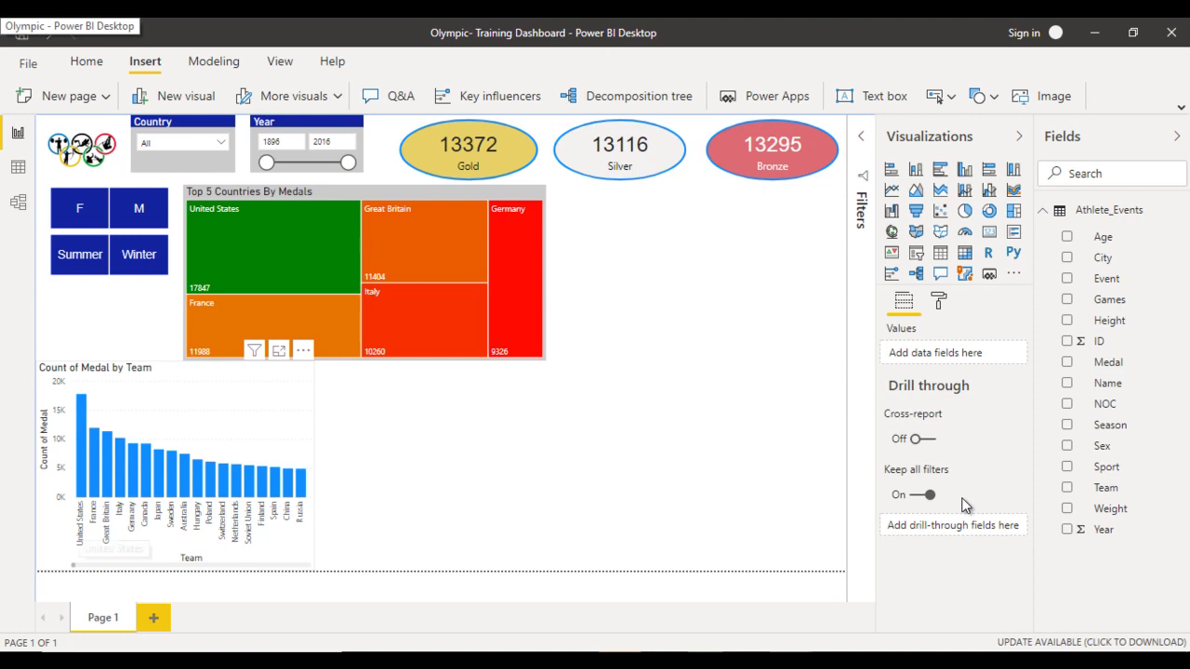
{"action": "left_click", "coordinate": [115, 547]}
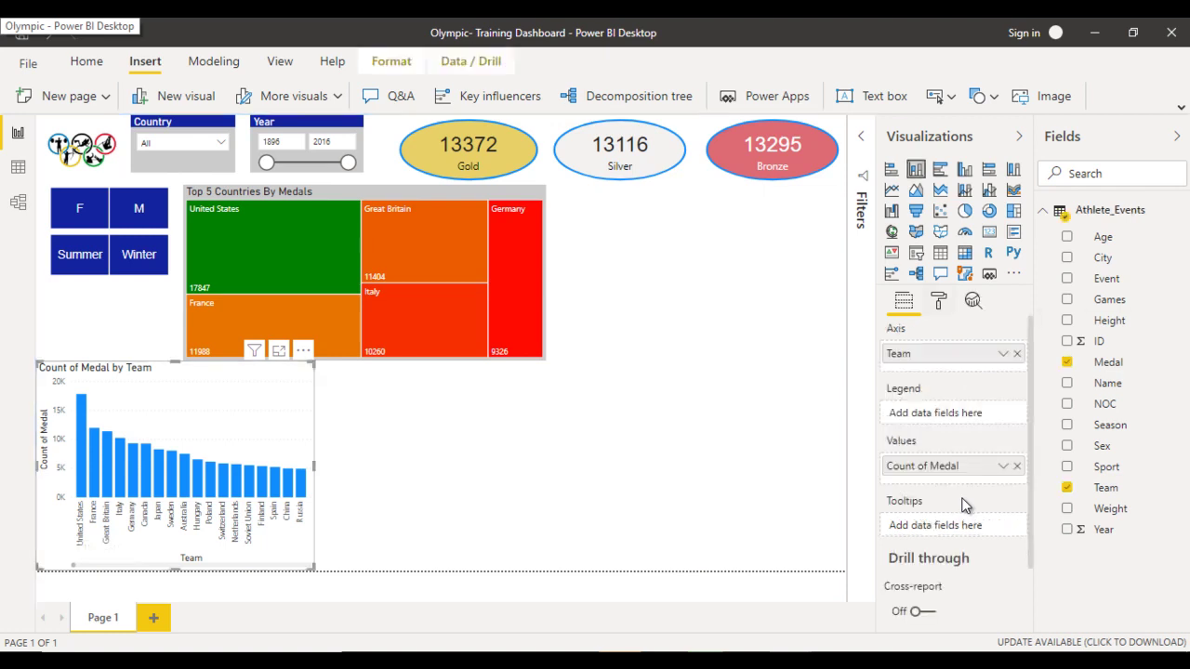
Step: Turn off the X axis and Y axis titles of the column chart
{"action": "left_click", "coordinate": [938, 300]}
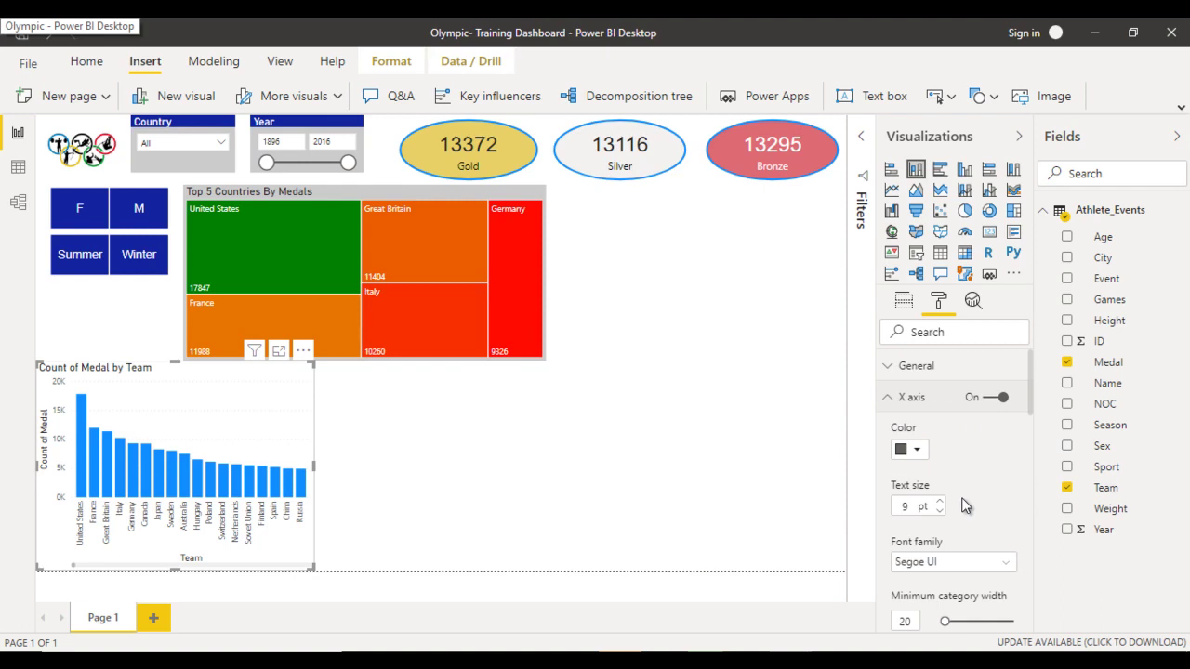
{"action": "scroll", "coordinate": [964, 505], "scroll_direction": "down", "scroll_amount": 4}
{"action": "scroll", "coordinate": [964, 505], "scroll_direction": "down", "scroll_amount": 3}
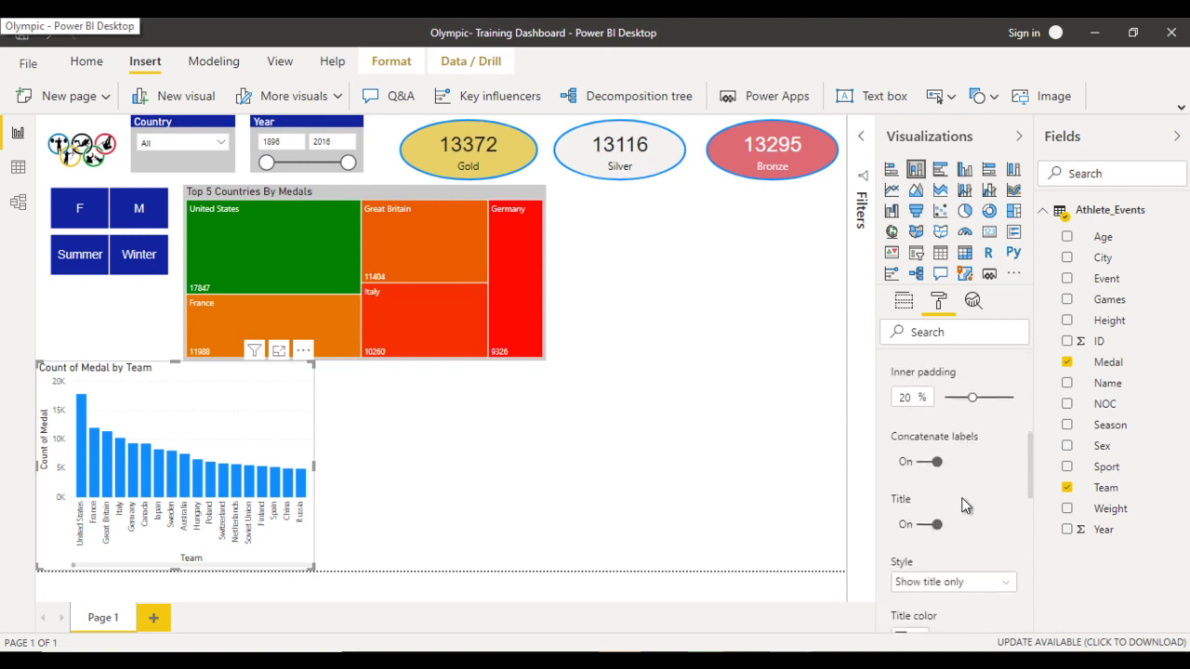
{"action": "left_click", "coordinate": [964, 505]}
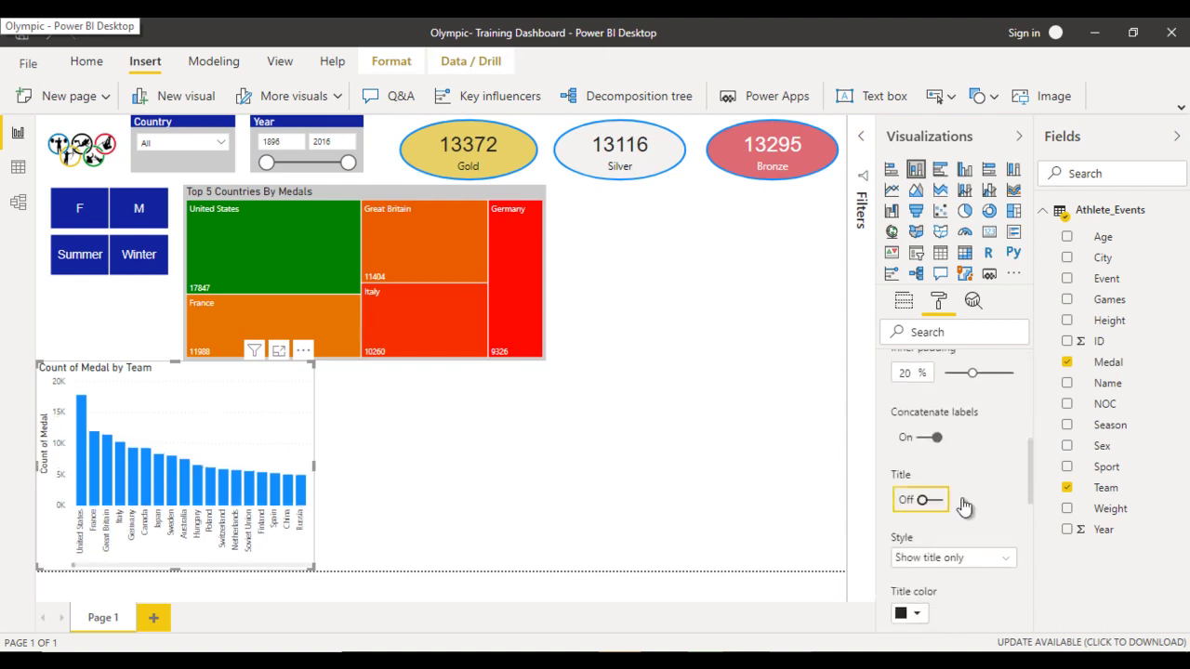
{"action": "scroll", "coordinate": [965, 504], "scroll_direction": "down", "scroll_amount": 2}
{"action": "left_click", "coordinate": [962, 500]}
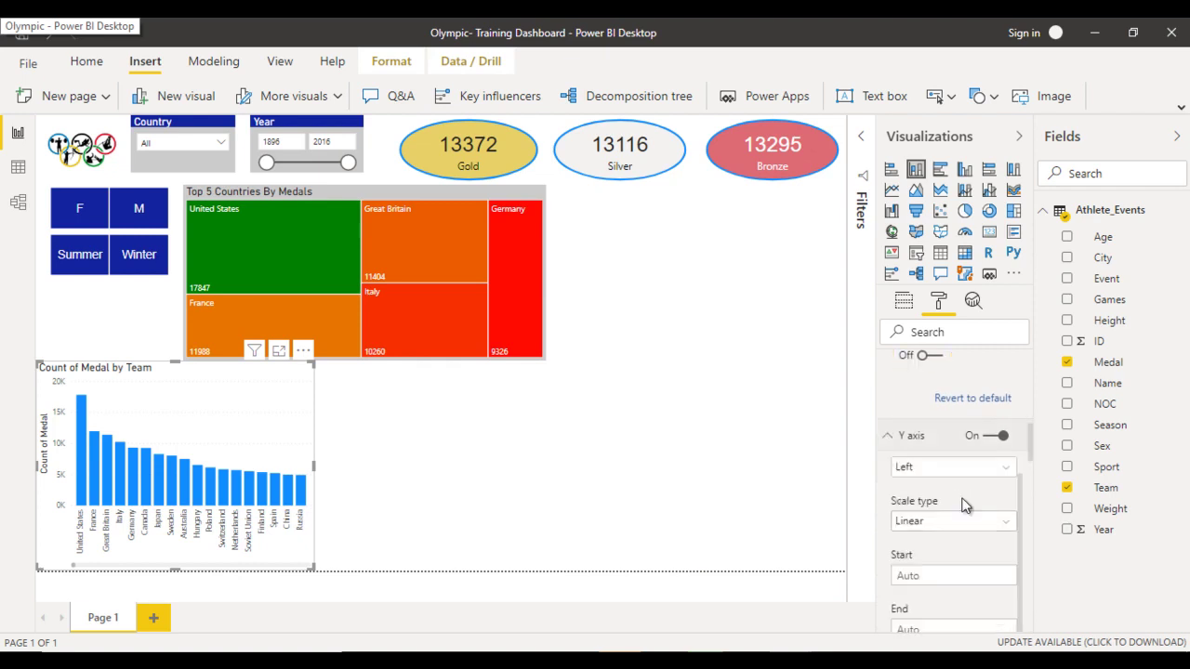
{"action": "scroll", "coordinate": [962, 500], "scroll_direction": "down", "scroll_amount": 3}
{"action": "scroll", "coordinate": [963, 498], "scroll_direction": "down", "scroll_amount": 2}
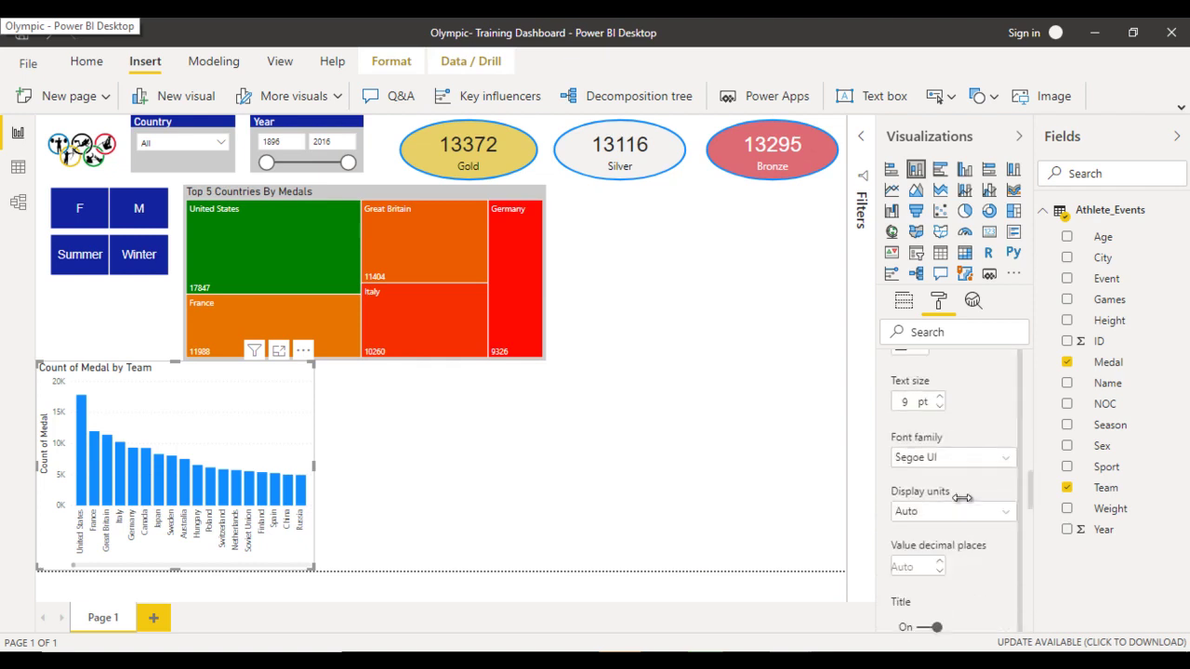
{"action": "left_click", "coordinate": [925, 627]}
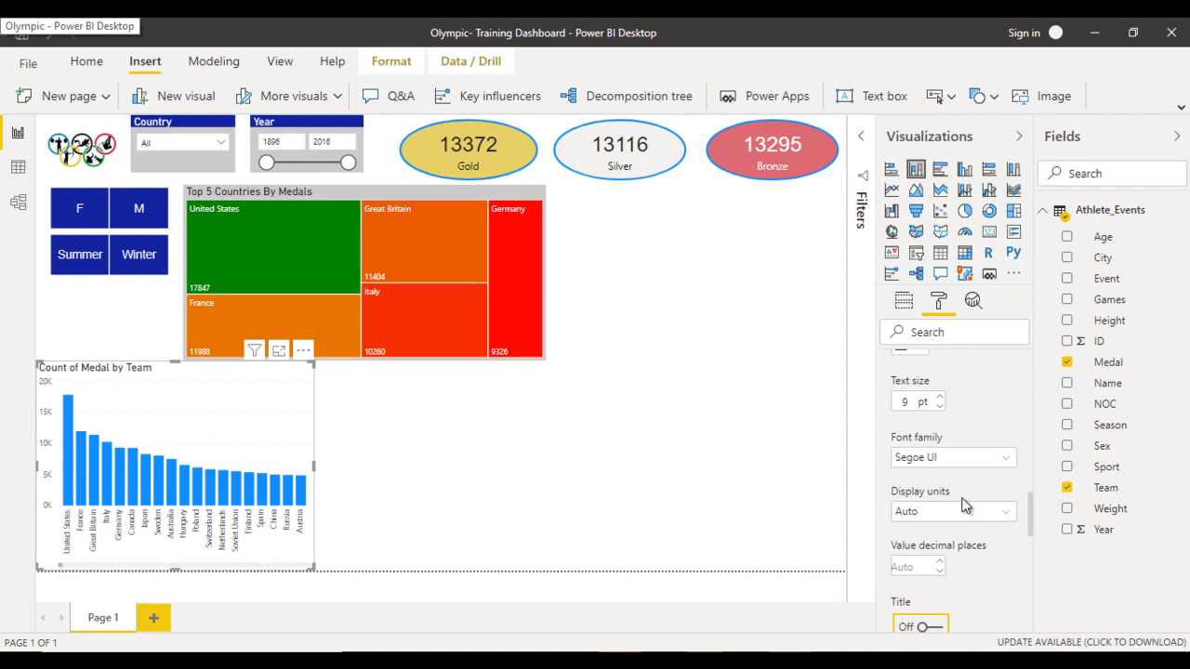
Step: Start conditional color formatting of the columns by color scale on count of Team, with red for the lowest value
{"action": "scroll", "coordinate": [962, 505], "scroll_direction": "up", "scroll_amount": 5}
{"action": "scroll", "coordinate": [964, 505], "scroll_direction": "up", "scroll_amount": 3}
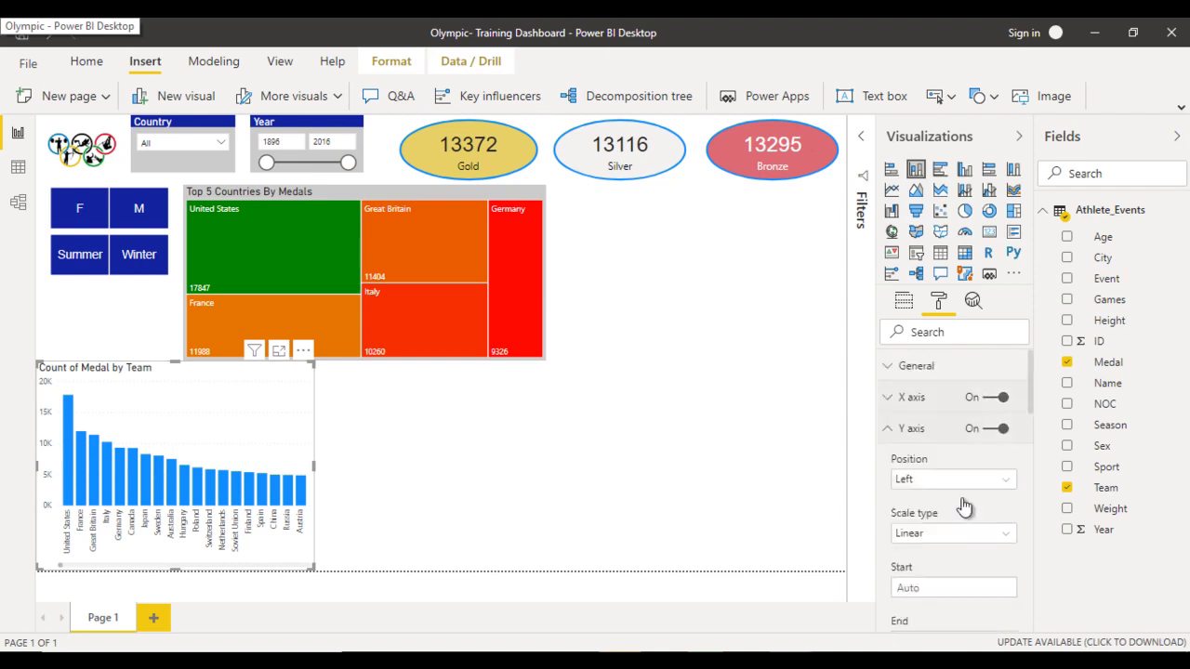
{"action": "scroll", "coordinate": [964, 504], "scroll_direction": "down", "scroll_amount": 2}
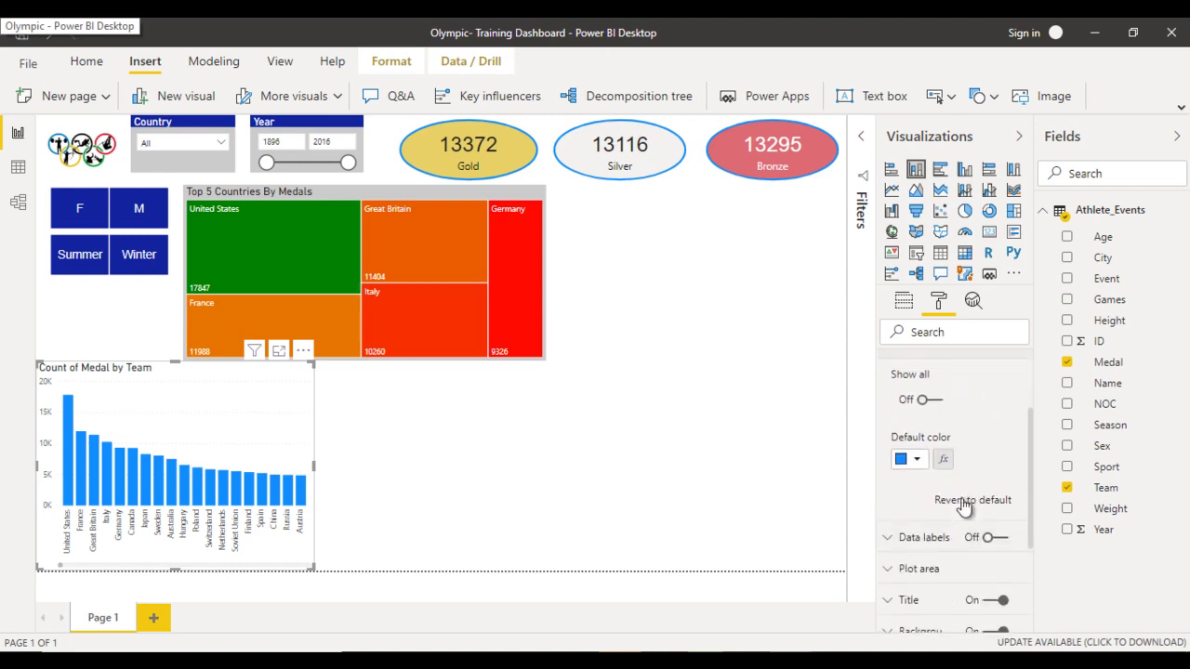
{"action": "left_click", "coordinate": [943, 459]}
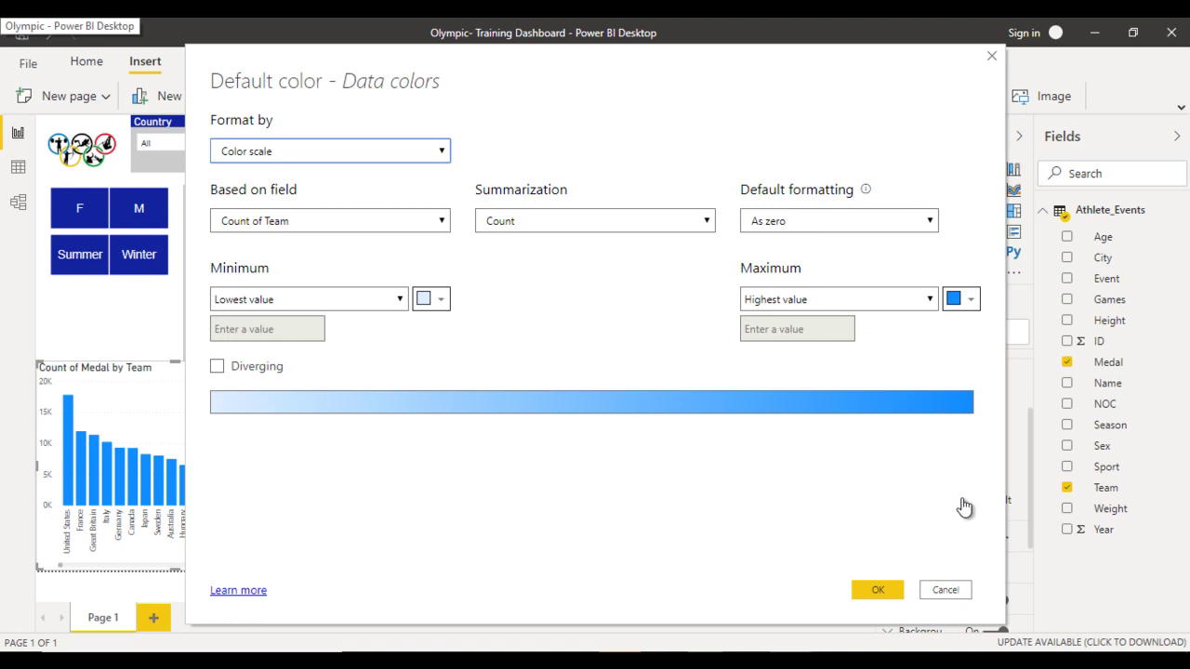
{"action": "key", "text": "Return"}
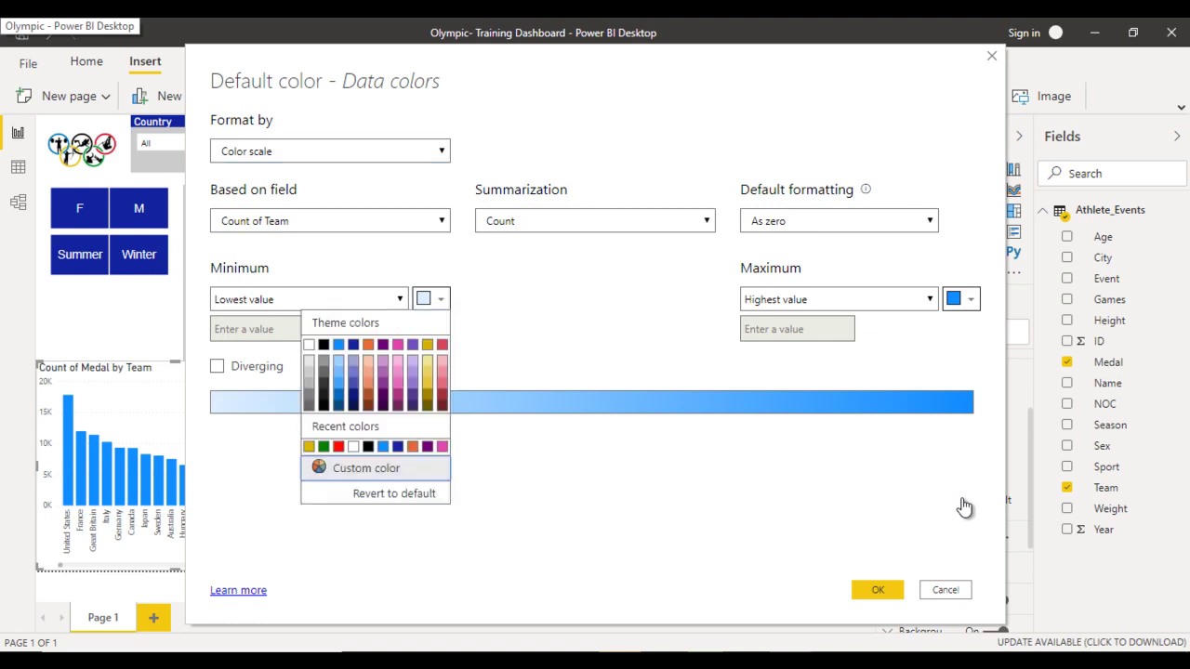
{"action": "key", "text": "Return"}
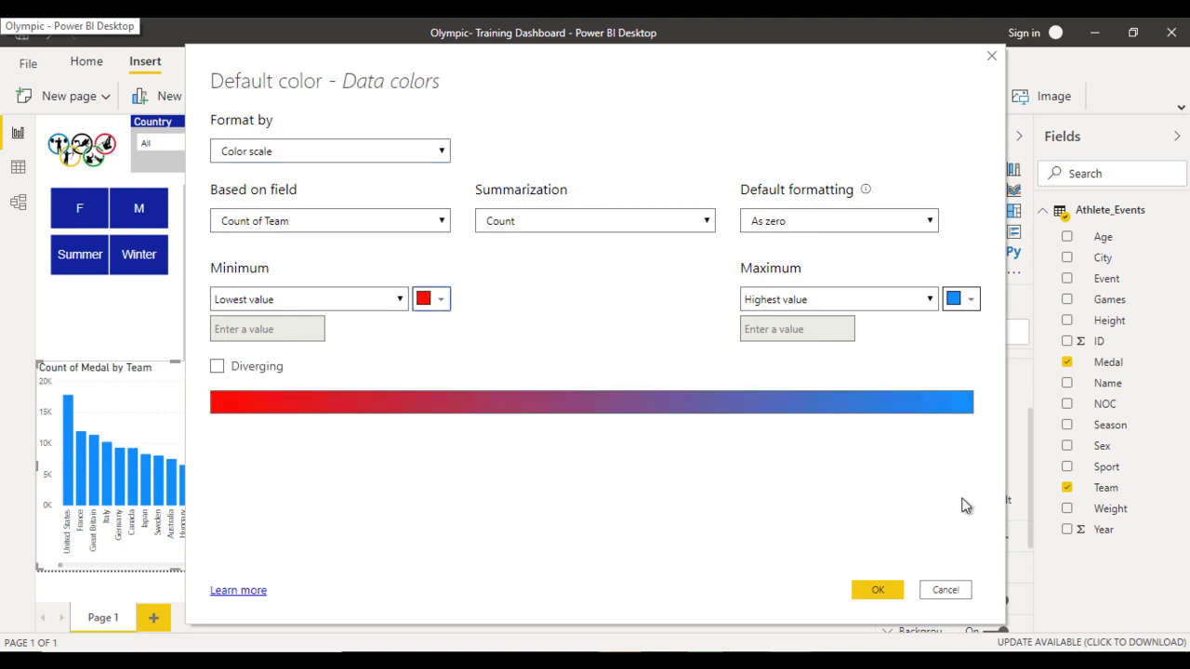
Step: Set the column color scale's highest-value color to the recently used green
{"action": "key", "text": "Tab"}
{"action": "key", "text": "Return"}
{"action": "key", "text": "Up"}
{"action": "key", "text": "Right"}
{"action": "key", "text": "Right"}
{"action": "key", "text": "Return"}
Step: Make the column color scale diverging with the gold center color and apply it to the chart
{"action": "key", "text": "Tab"}
{"action": "key", "text": "space"}
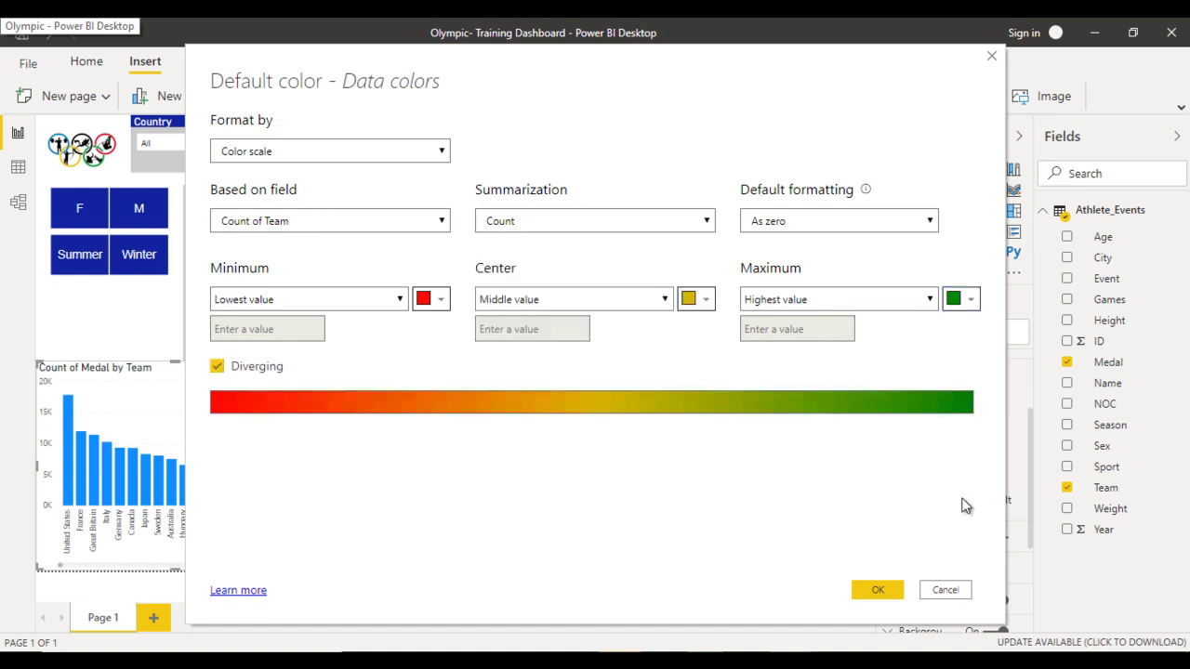
{"action": "key", "text": "shift+Tab"}
{"action": "key", "text": "Return"}
{"action": "key", "text": "Escape"}
{"action": "key", "text": "Return"}
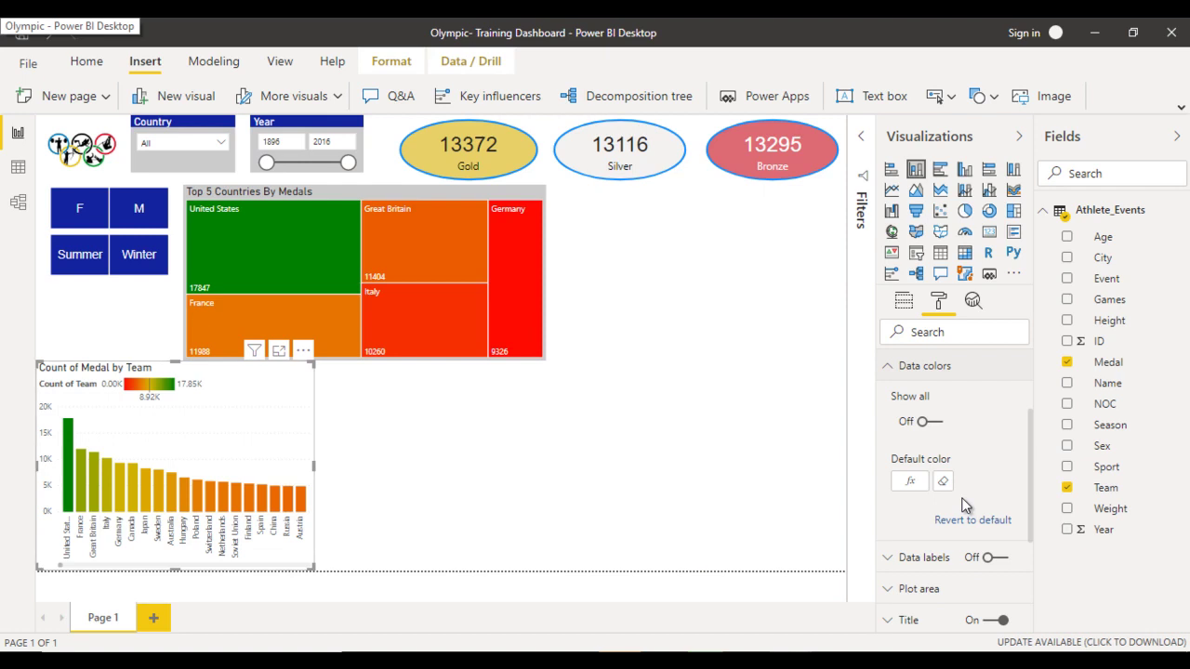
Step: Collapse the data color settings and turn off the column chart's legend
{"action": "left_click", "coordinate": [963, 504]}
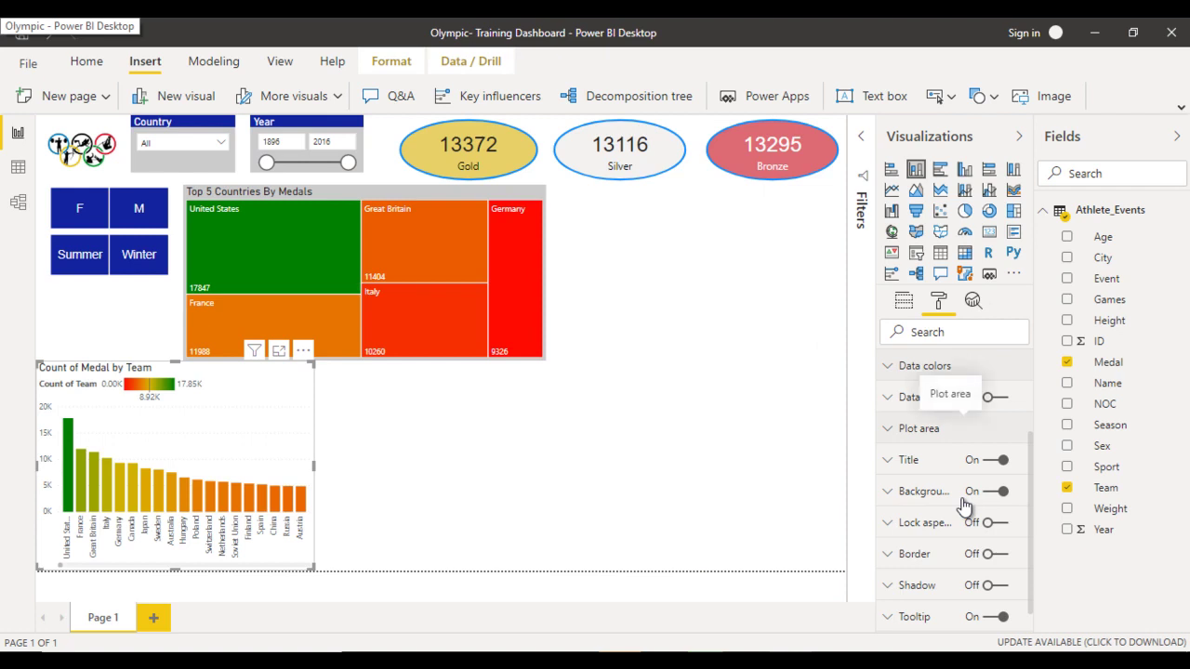
{"action": "scroll", "coordinate": [964, 505], "scroll_direction": "up", "scroll_amount": 3}
{"action": "left_click", "coordinate": [999, 397]}
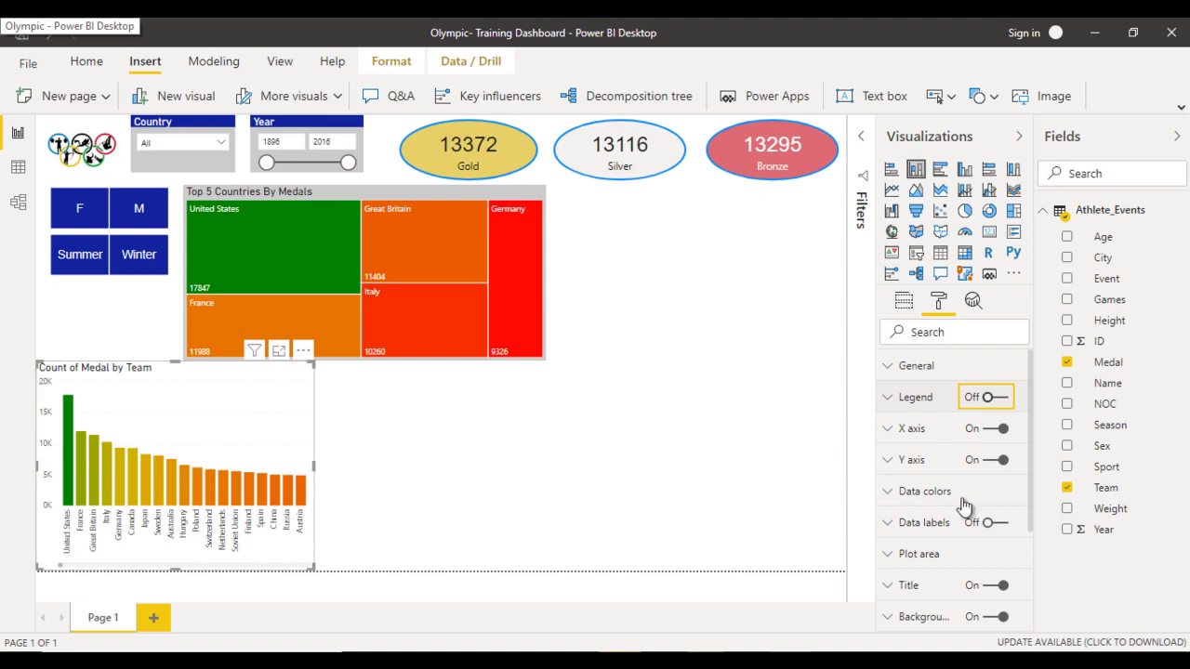
Step: Change the column chart's title to "Country wise Medal Count"
{"action": "left_click", "coordinate": [908, 585]}
{"action": "scroll", "coordinate": [963, 504], "scroll_direction": "down", "scroll_amount": 2}
{"action": "left_click", "coordinate": [921, 463]}
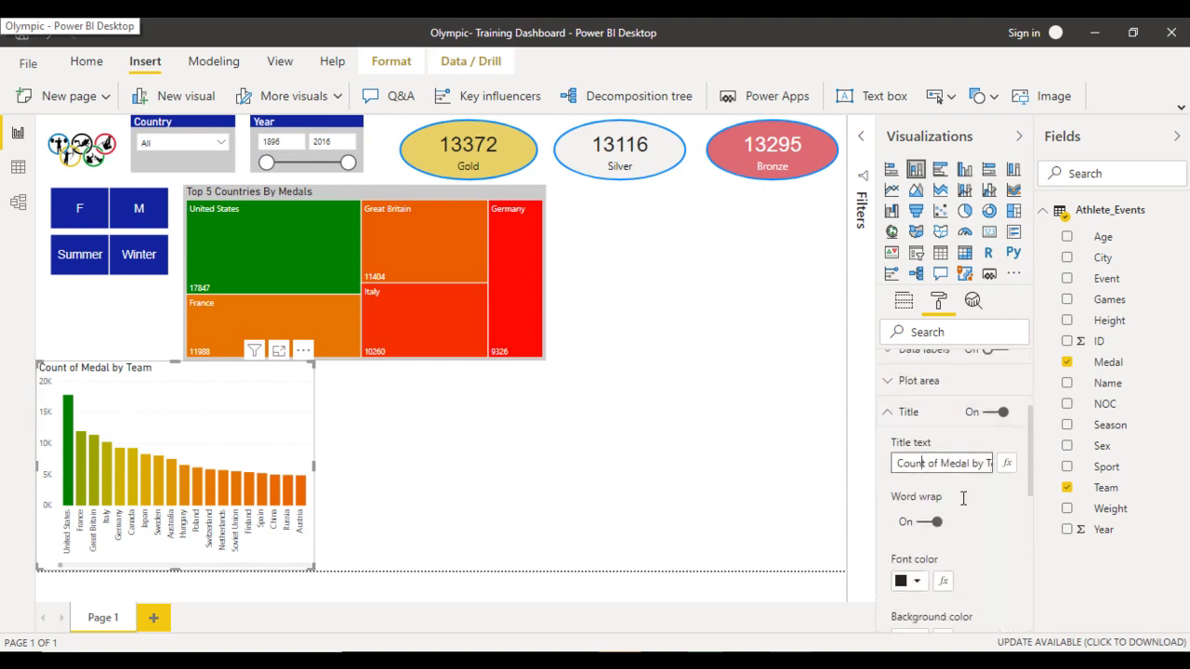
{"action": "key", "text": "ctrl+a"}
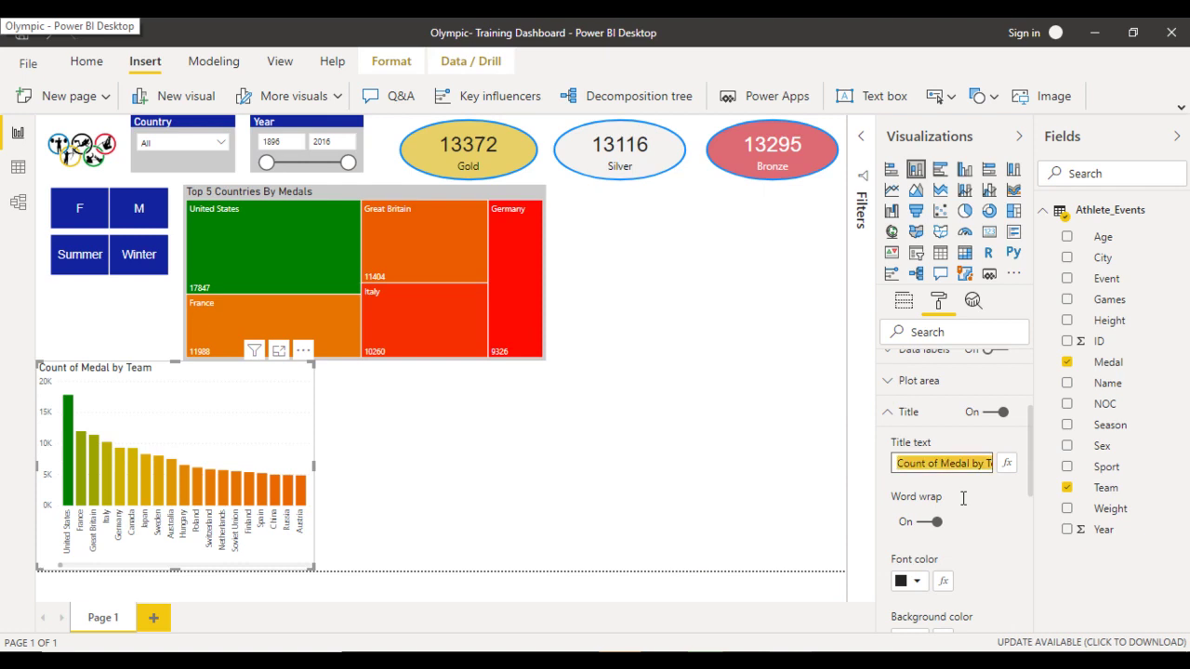
{"action": "type", "text": "Count"}
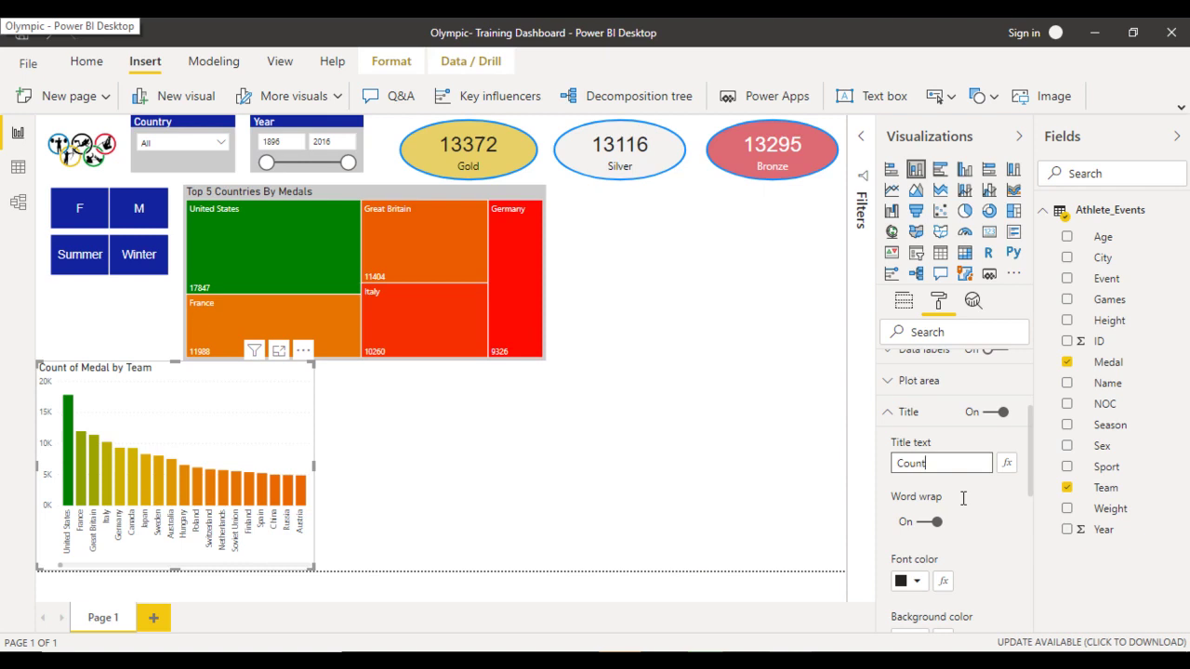
{"action": "type", "text": "ry wise Med"}
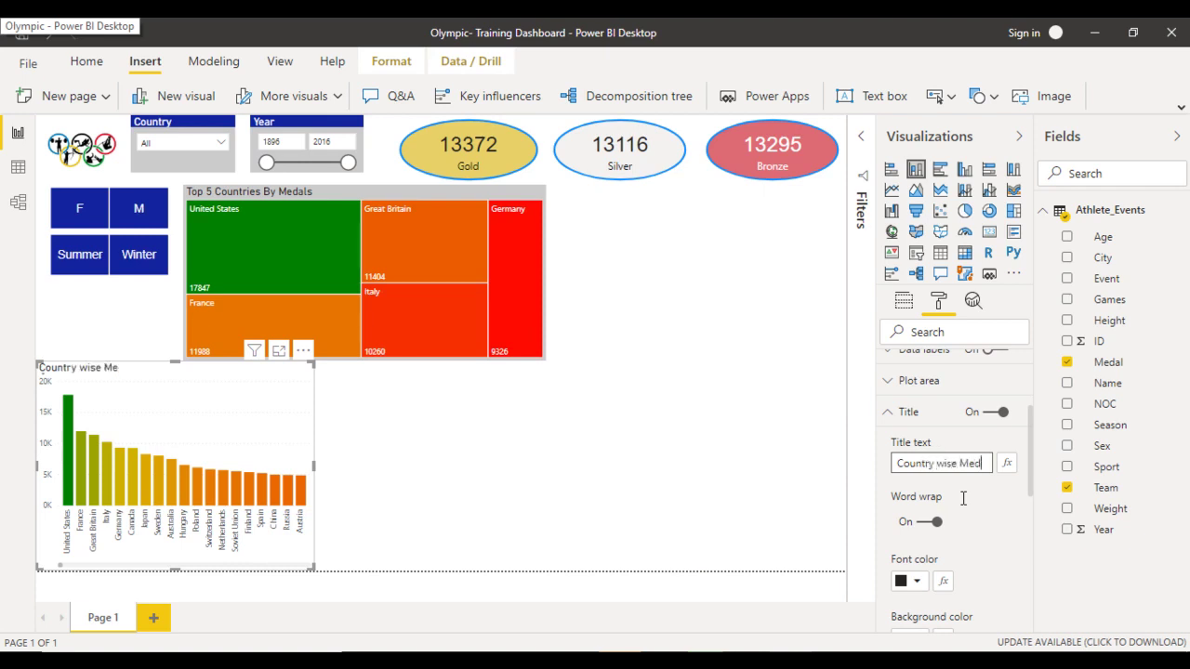
{"action": "type", "text": "al Count"}
Step: Give the column chart's title a black font and a light gray background, and collapse the title settings
{"action": "scroll", "coordinate": [963, 502], "scroll_direction": "down", "scroll_amount": 3}
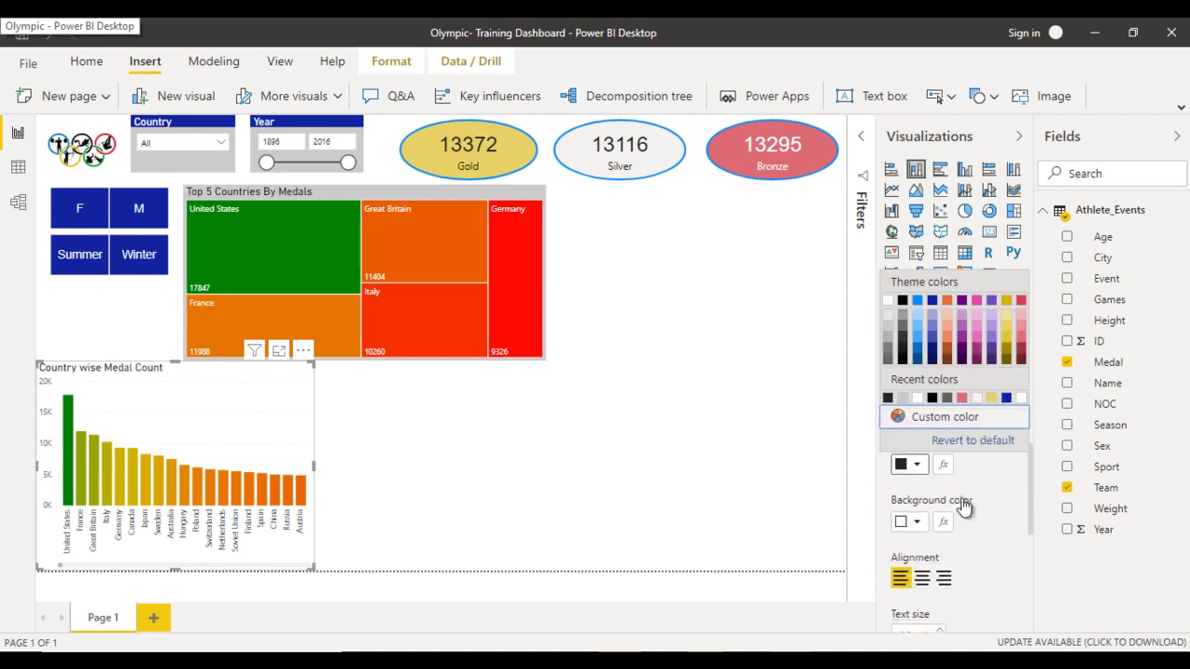
{"action": "left_click", "coordinate": [963, 507]}
{"action": "left_click", "coordinate": [964, 506]}
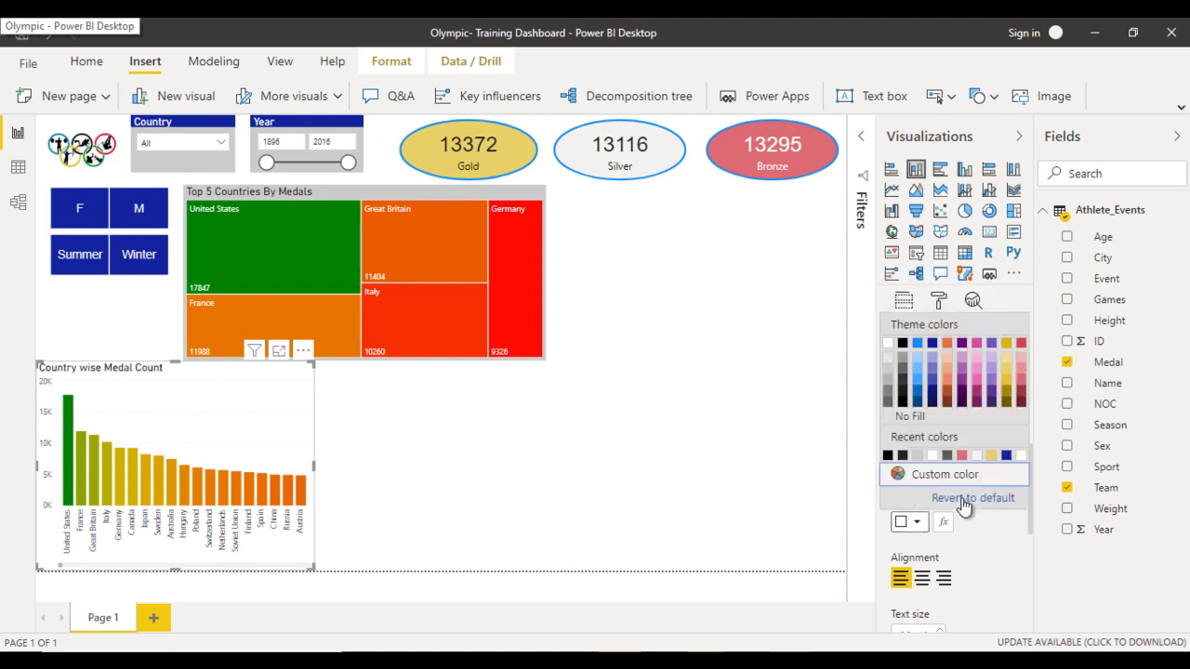
{"action": "left_click", "coordinate": [964, 502]}
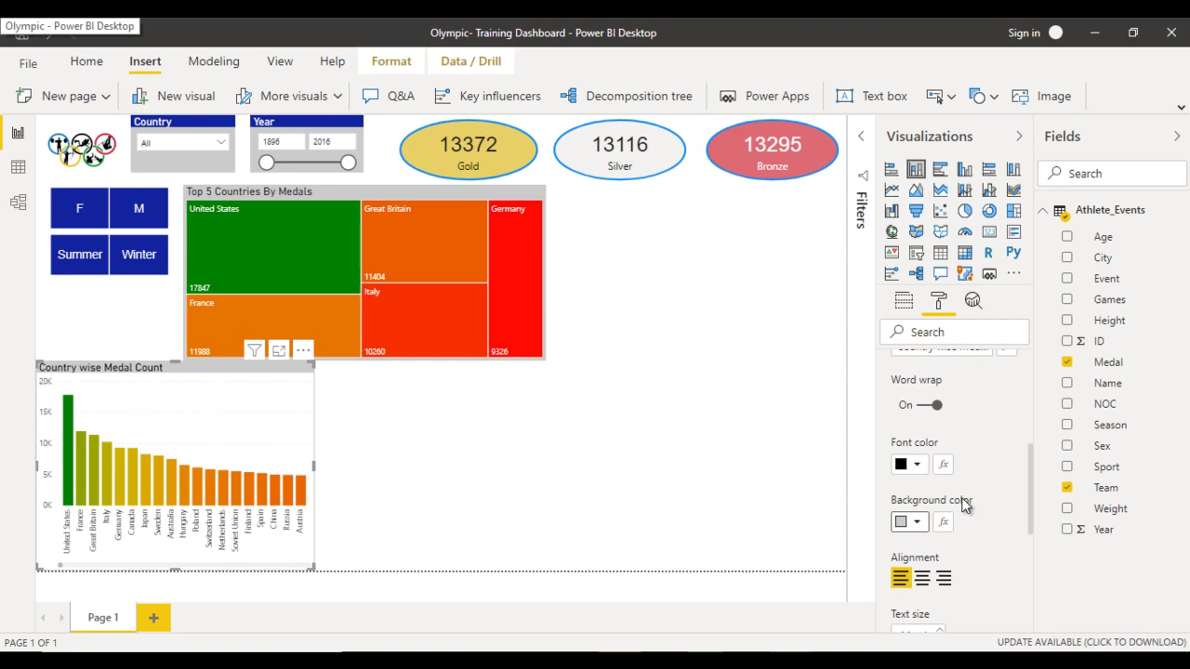
{"action": "scroll", "coordinate": [964, 504], "scroll_direction": "up", "scroll_amount": 5}
{"action": "left_click", "coordinate": [965, 524]}
Step: Set the column chart's background to light gray with 81% transparency and deselect the chart
{"action": "scroll", "coordinate": [964, 504], "scroll_direction": "down", "scroll_amount": 3}
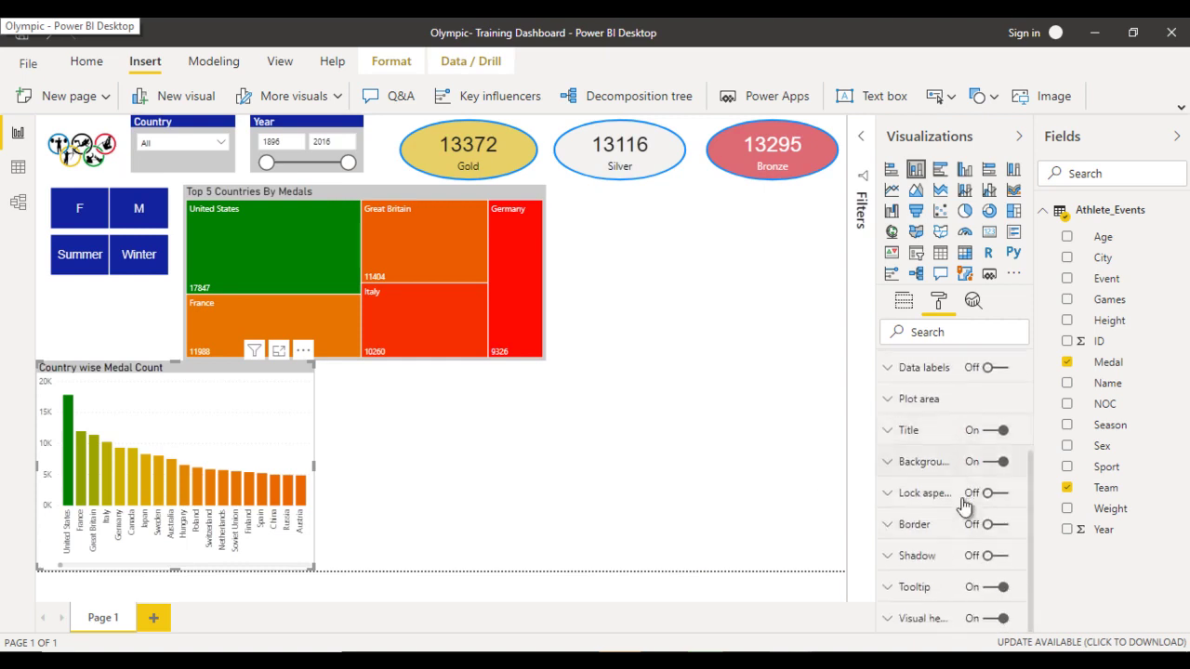
{"action": "left_click", "coordinate": [924, 462]}
{"action": "left_click", "coordinate": [917, 514]}
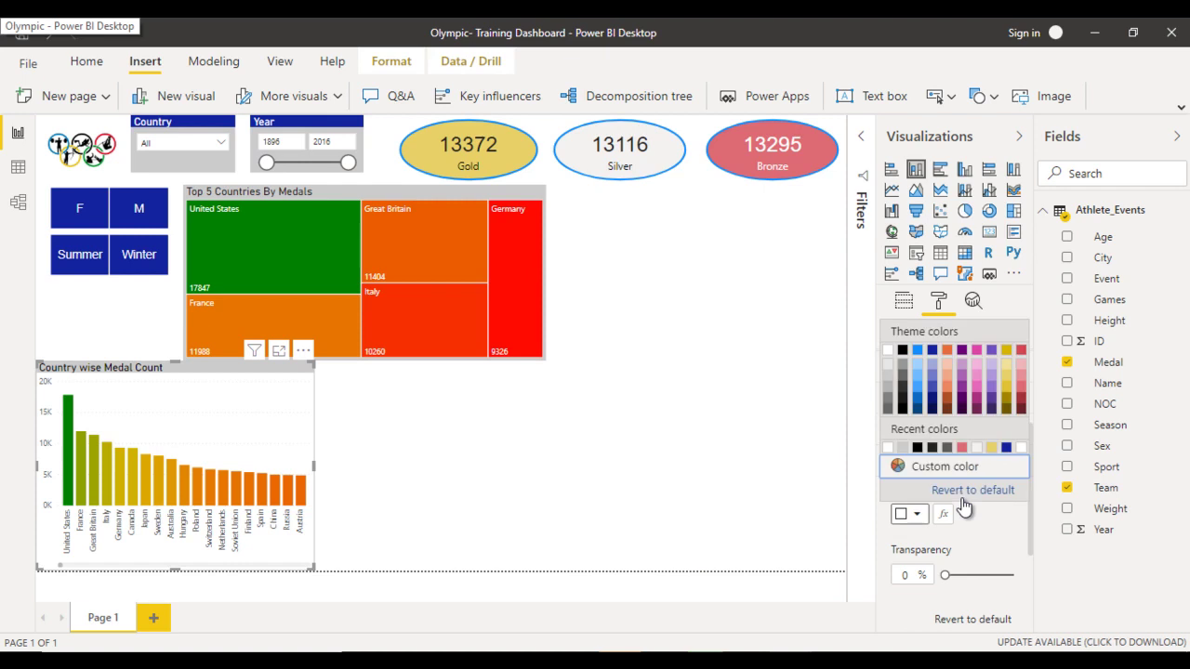
{"action": "left_click", "coordinate": [965, 497]}
{"action": "left_click_drag", "start_coordinate": [946, 574], "coordinate": [1000, 574]}
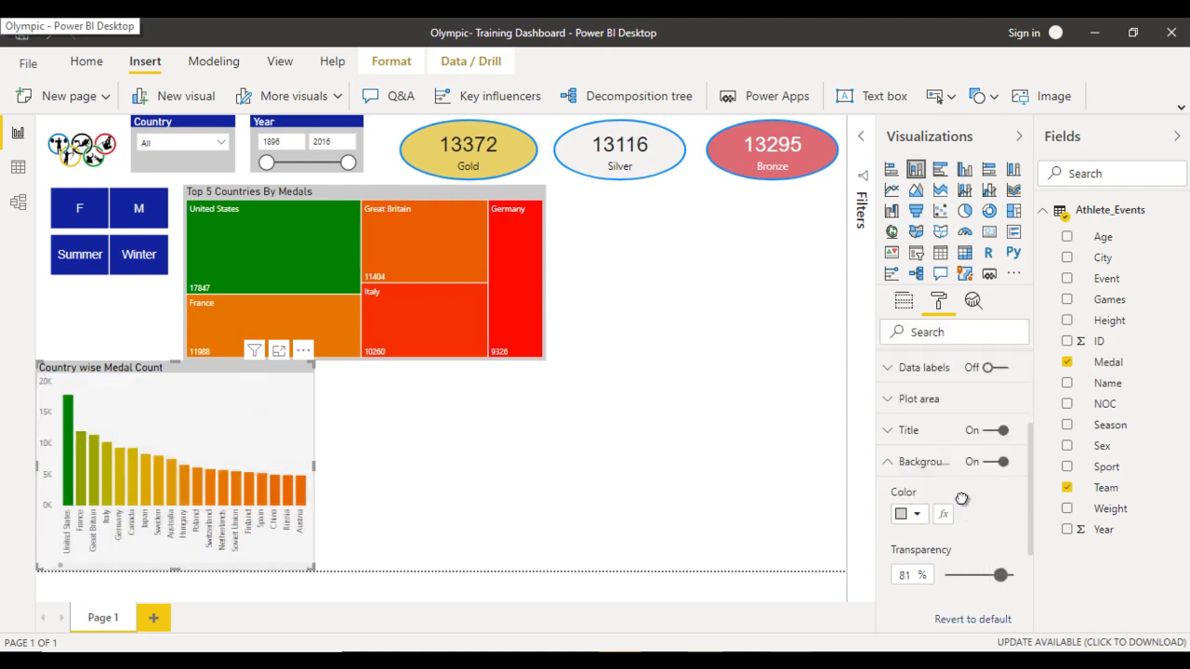
{"action": "key", "text": "Escape"}
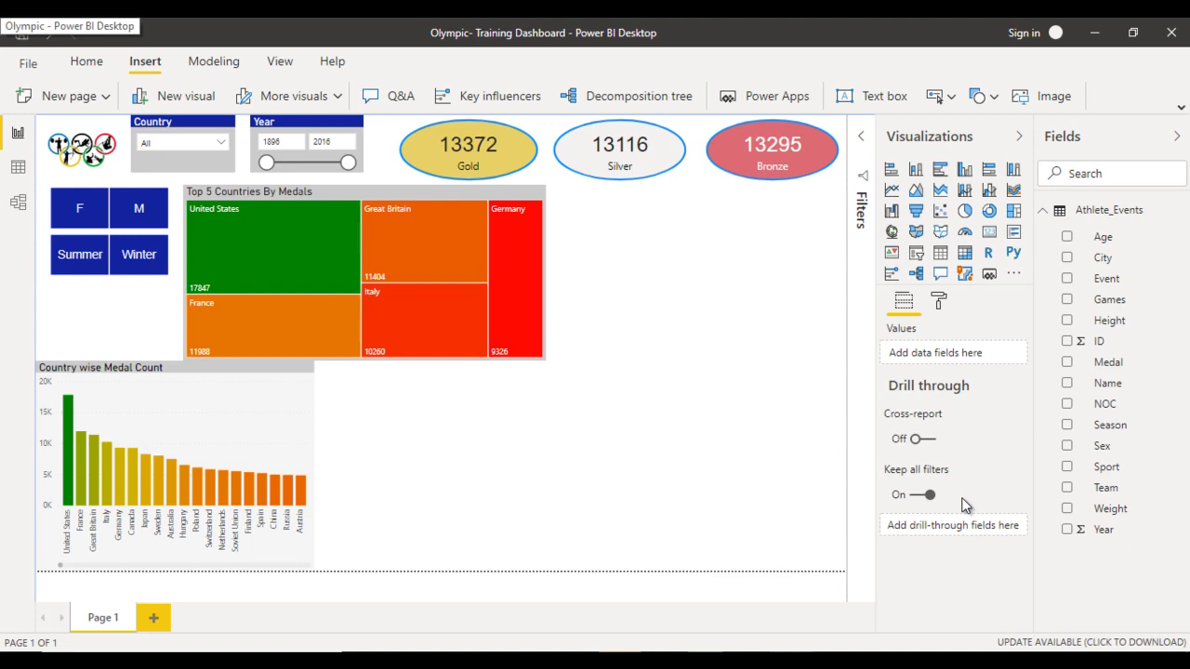
Step: Add a matrix beside the column chart, widen it to the treemap's edge, and use Sport as rows and Medal as columns
{"action": "left_click", "coordinate": [964, 252]}
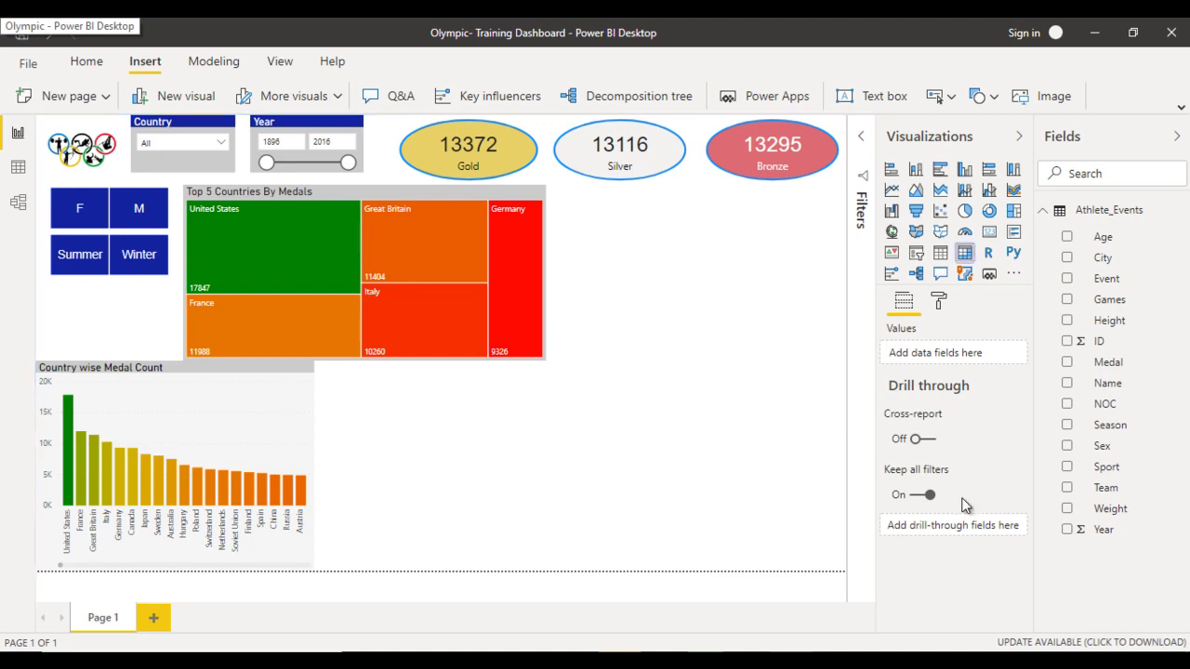
{"action": "left_click_drag", "start_coordinate": [619, 205], "coordinate": [393, 379]}
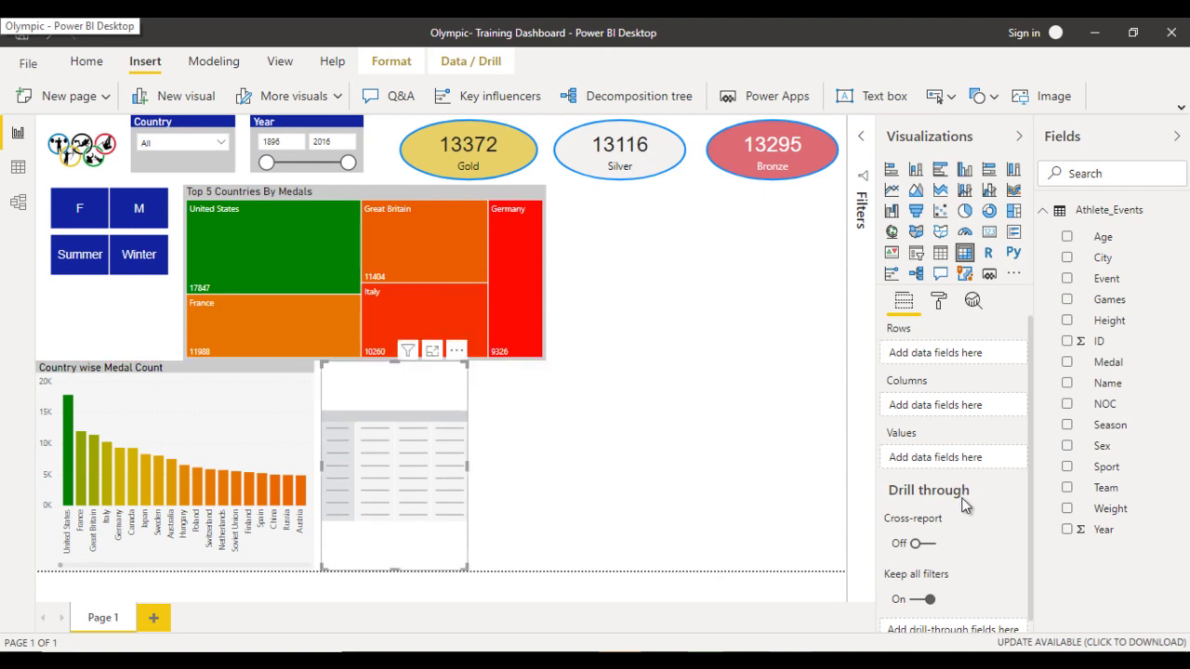
{"action": "left_click_drag", "start_coordinate": [467, 466], "coordinate": [545, 465]}
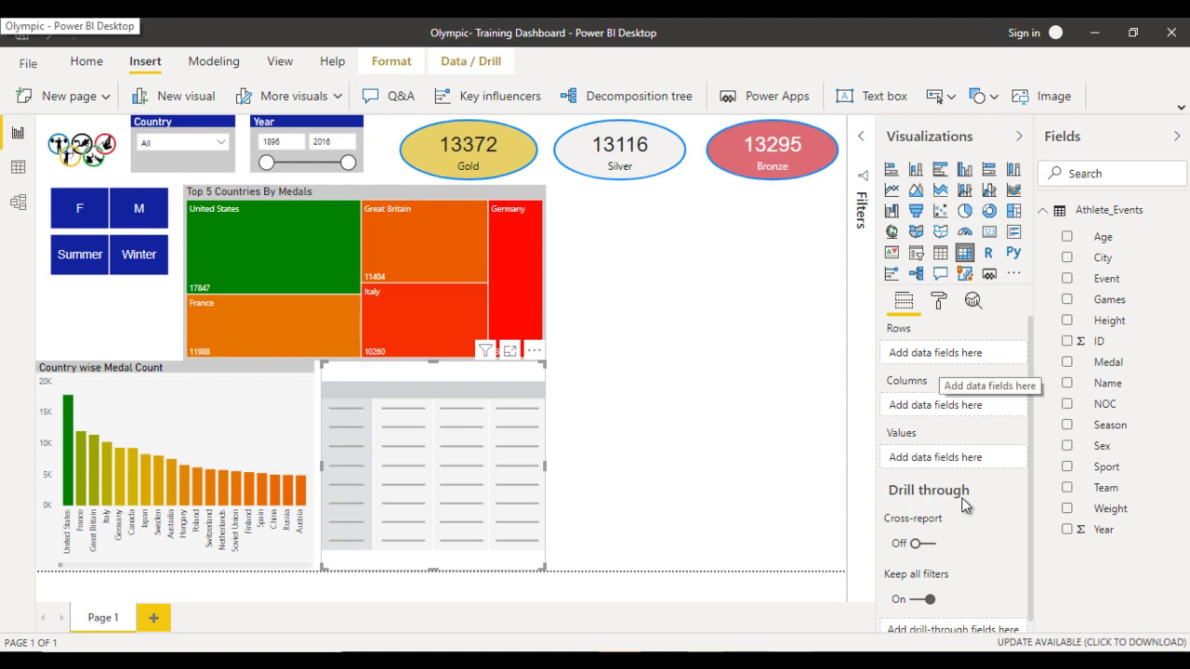
{"action": "left_click_drag", "start_coordinate": [1107, 466], "coordinate": [930, 355]}
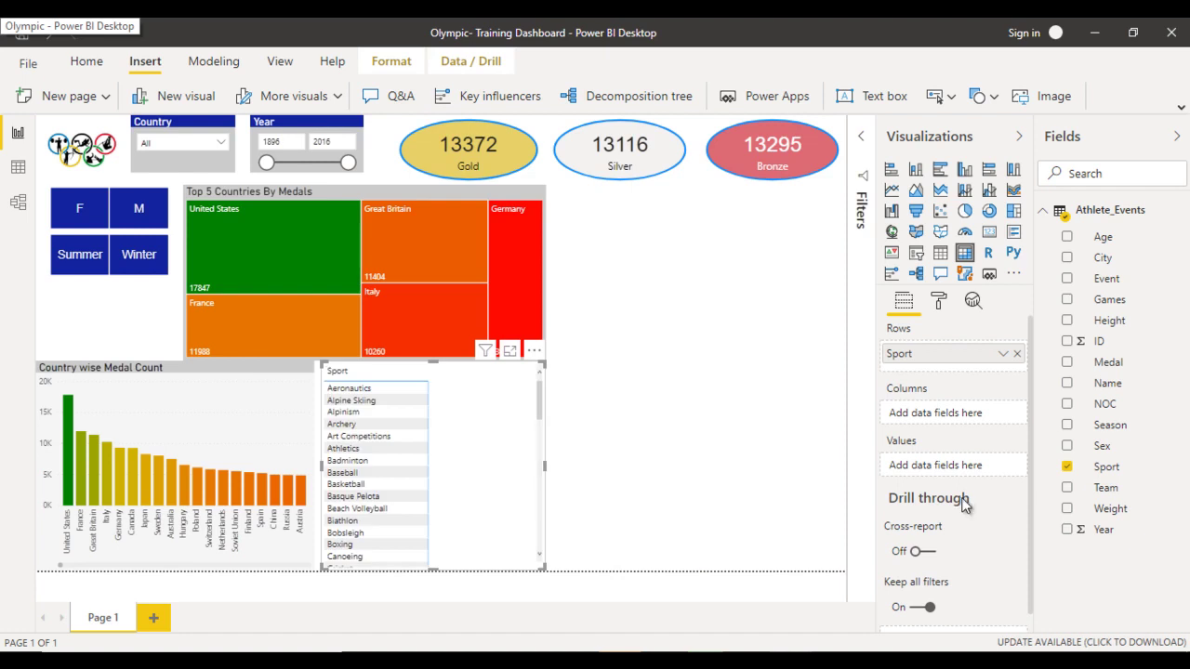
{"action": "left_click_drag", "start_coordinate": [1108, 362], "coordinate": [943, 412]}
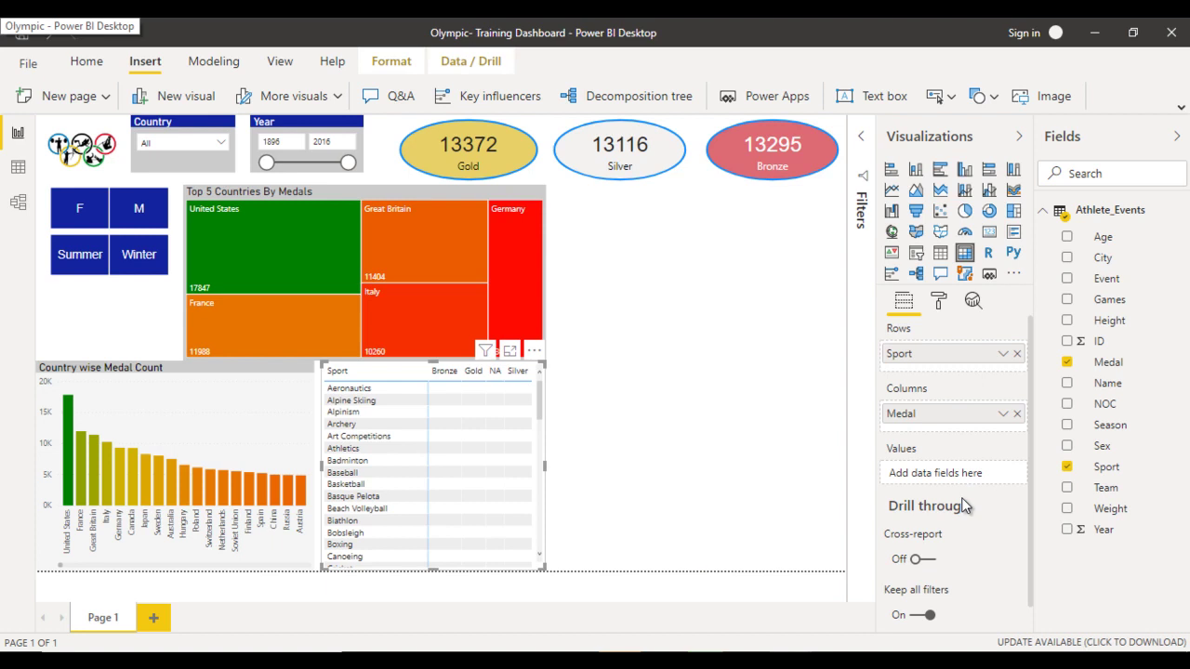
Step: Exclude NA medals from the whole page with the page-level Medal filter
{"action": "key", "text": "Escape"}
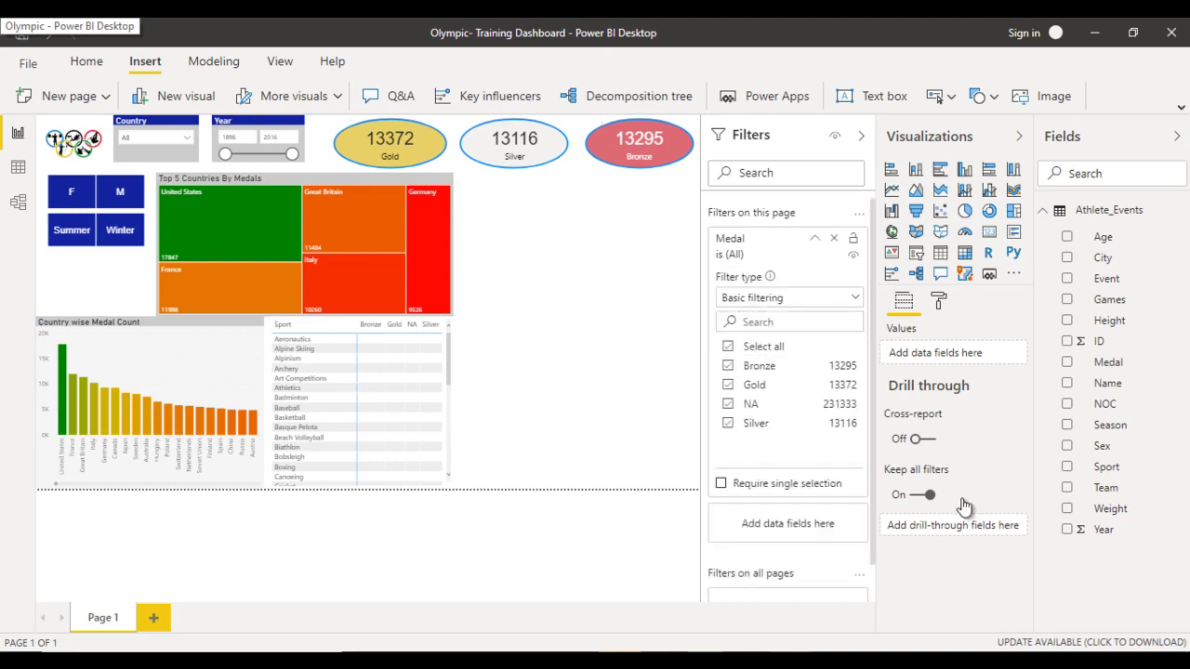
{"action": "left_click", "coordinate": [728, 403]}
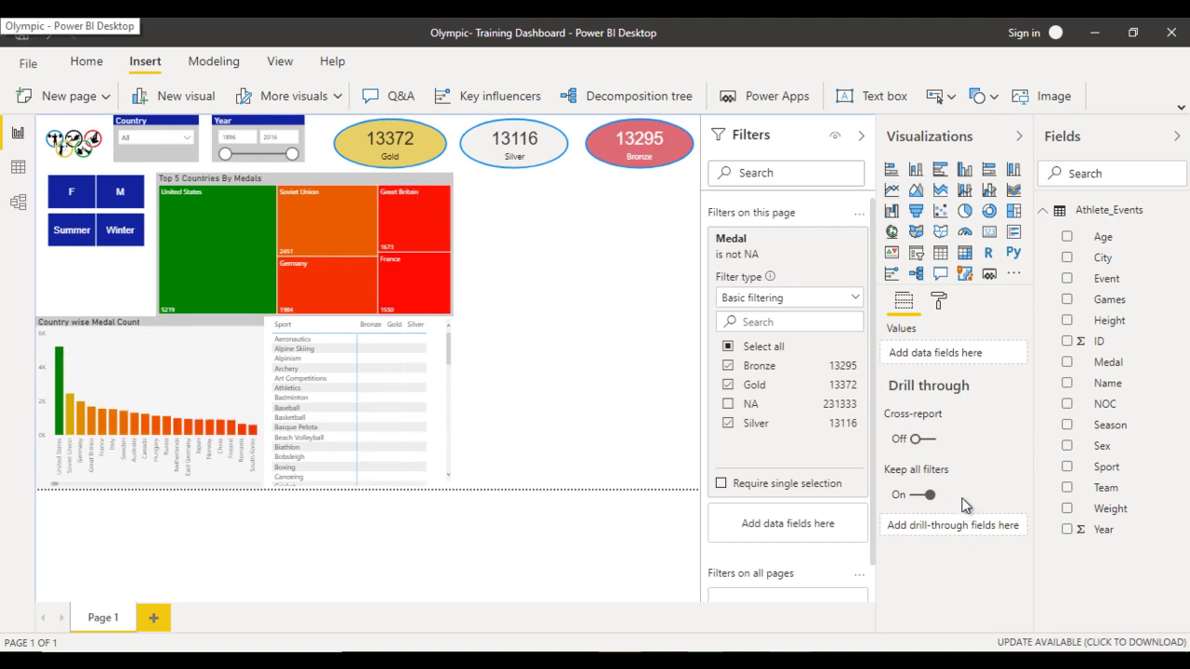
Step: Add ID to the matrix values, aggregated as Count, and collapse the filters
{"action": "left_click", "coordinate": [414, 348]}
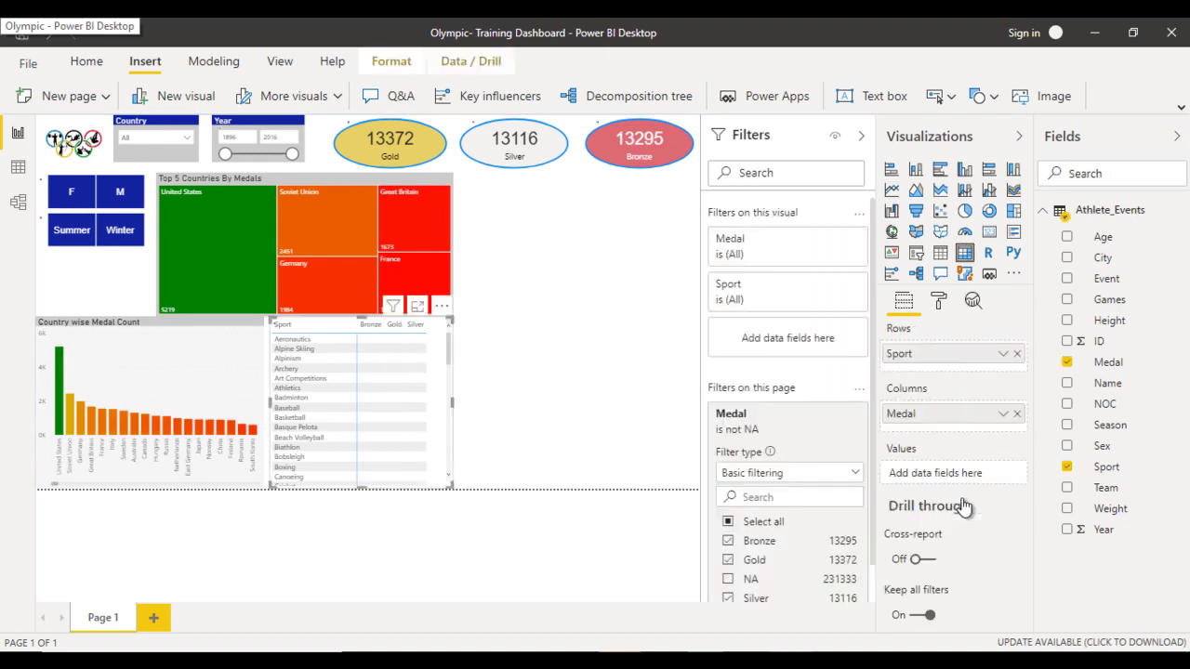
{"action": "left_click", "coordinate": [860, 136]}
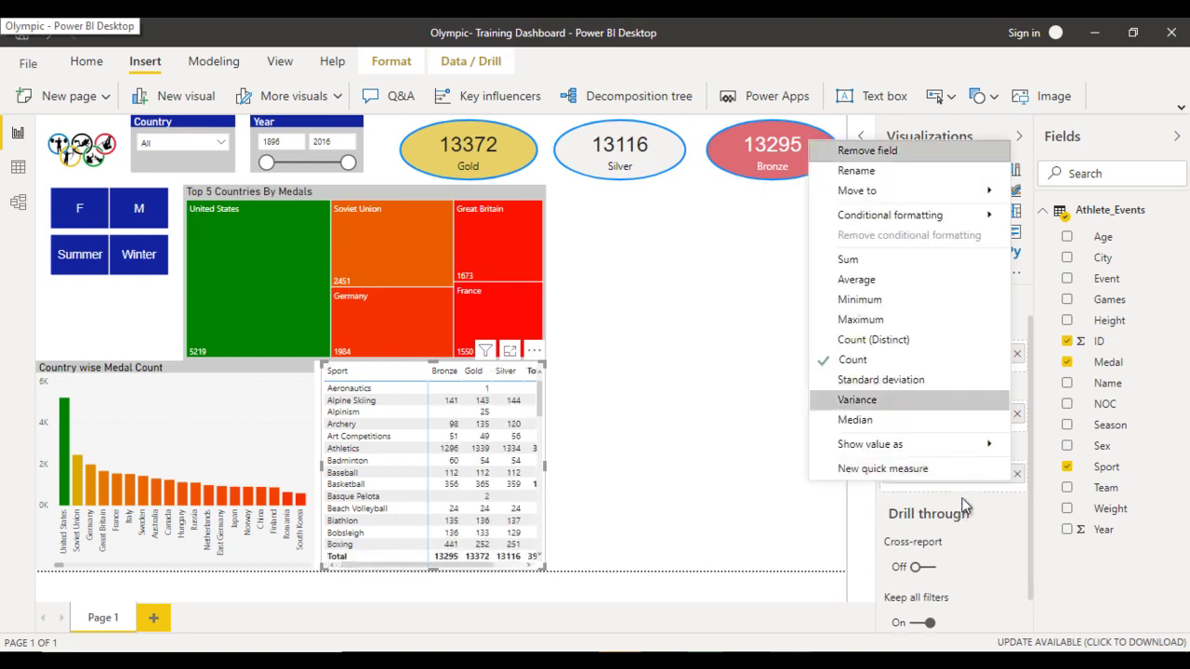
{"action": "left_click", "coordinate": [855, 360]}
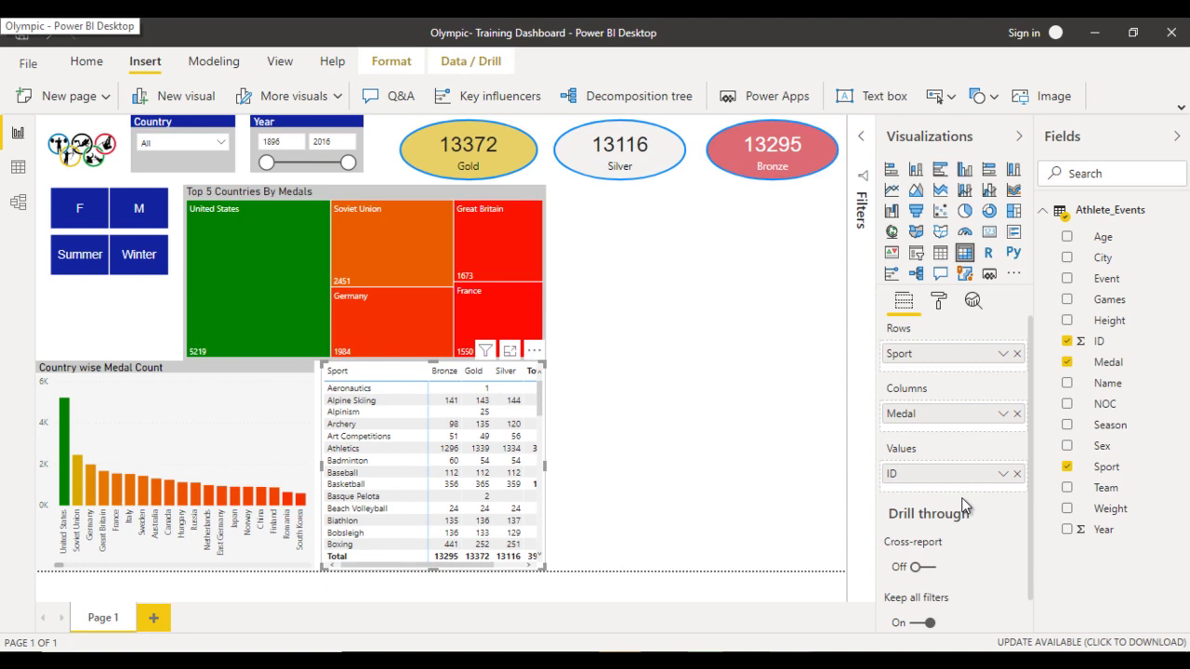
Step: Apply the Bold header style to the matrix and collapse the style settings
{"action": "key", "text": "Right"}
{"action": "left_click", "coordinate": [909, 397]}
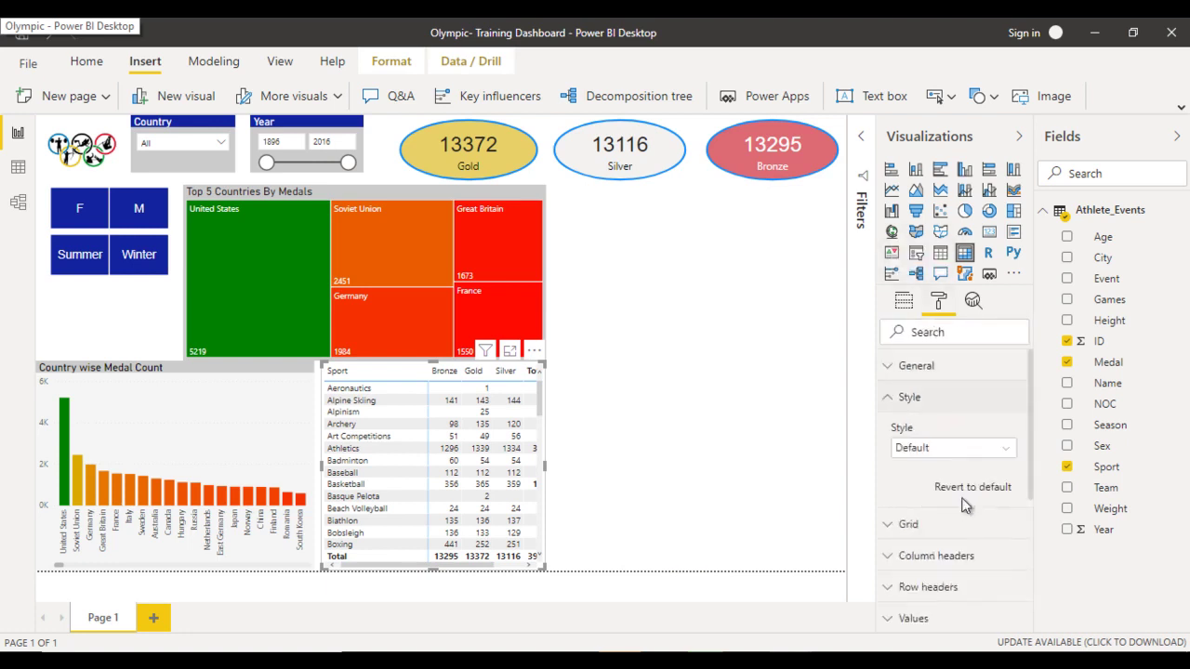
{"action": "left_click", "coordinate": [953, 447]}
{"action": "key", "text": "Return"}
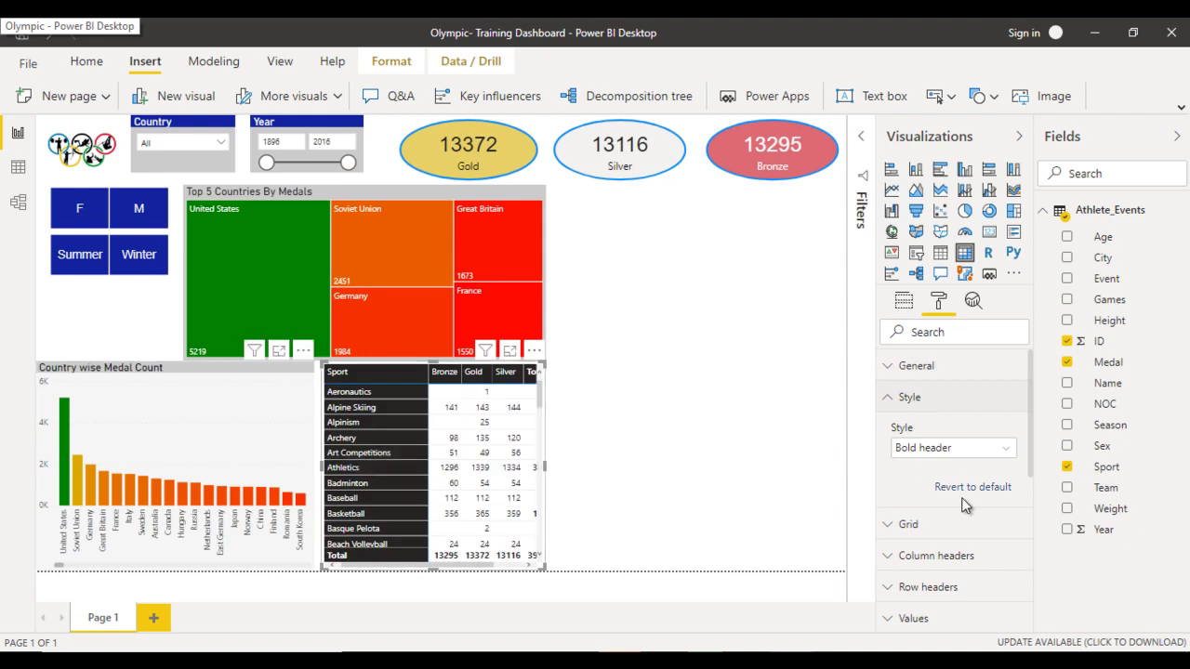
{"action": "key", "text": "shift+Tab"}
{"action": "key", "text": "Return"}
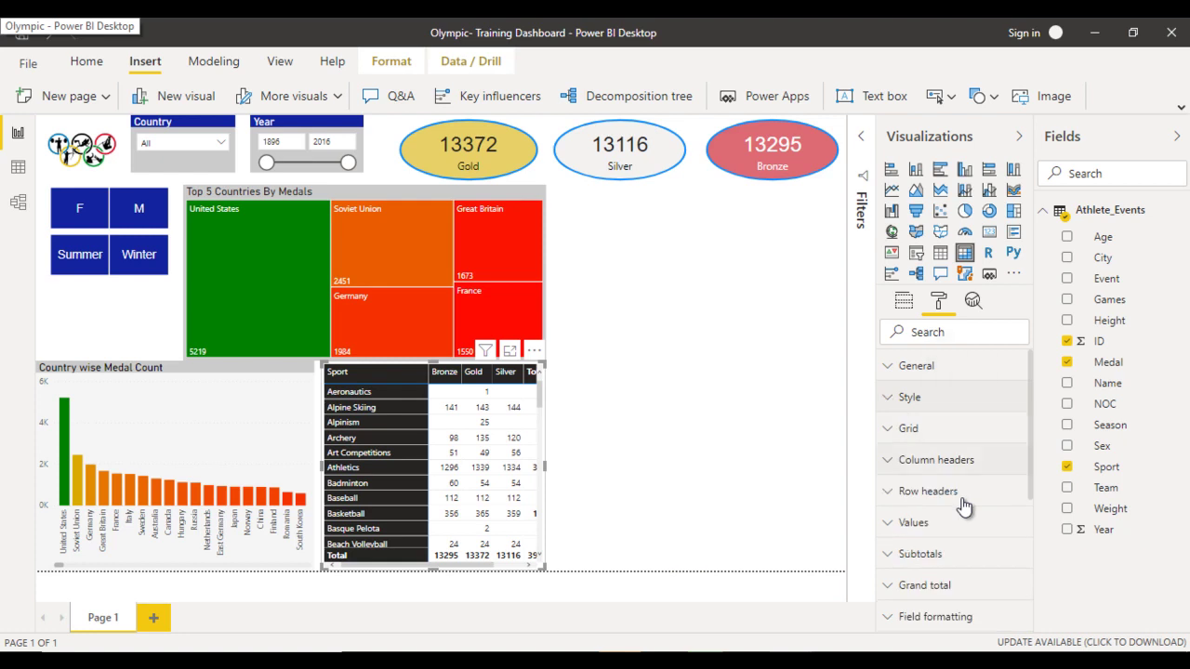
Step: Turn on the matrix title and set its text to "Sport Wise Medal Count"
{"action": "scroll", "coordinate": [964, 506], "scroll_direction": "down", "scroll_amount": 3}
{"action": "left_click", "coordinate": [924, 563]}
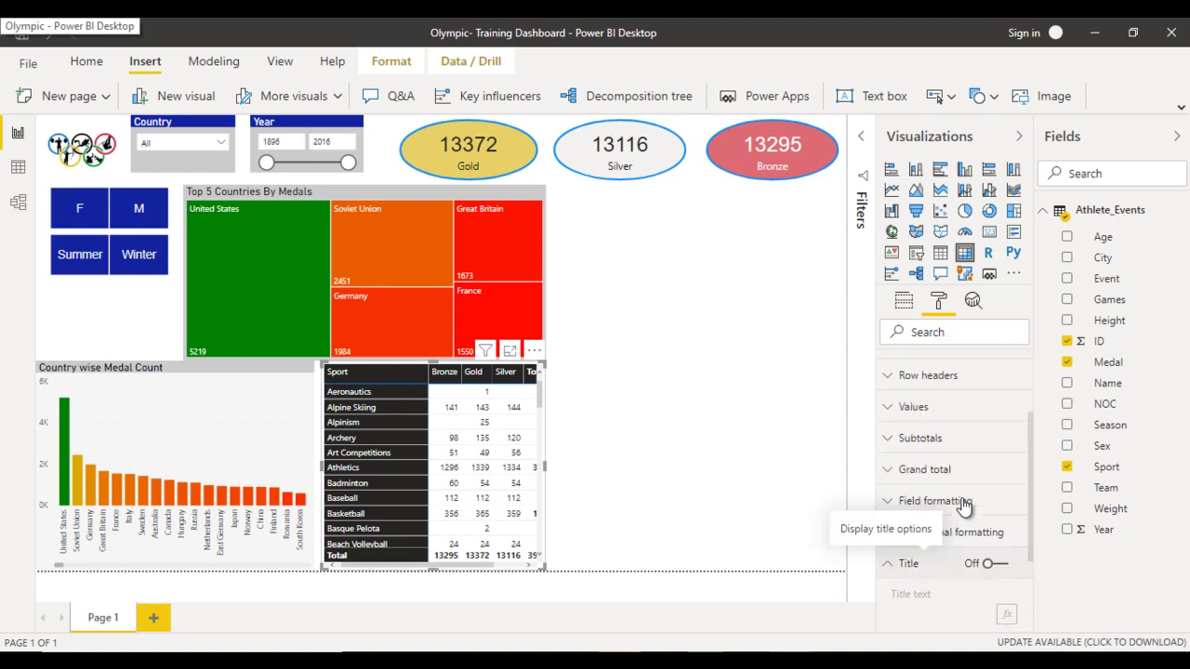
{"action": "left_click", "coordinate": [995, 563]}
{"action": "scroll", "coordinate": [964, 506], "scroll_direction": "down", "scroll_amount": 4}
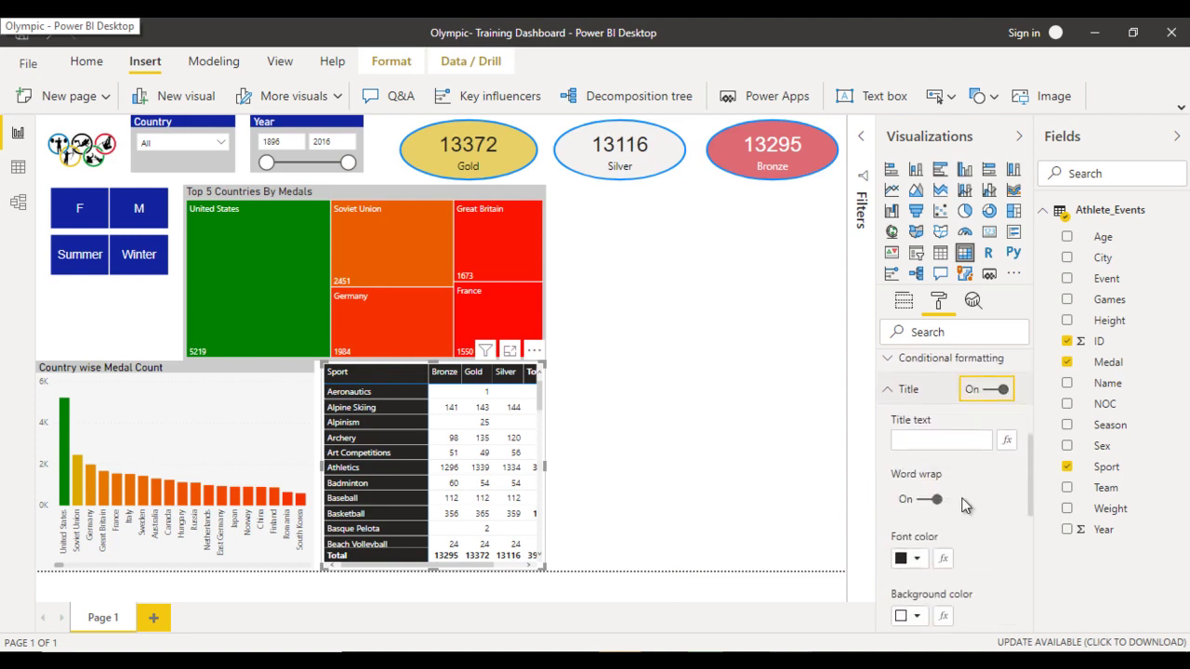
{"action": "key", "text": "Tab"}
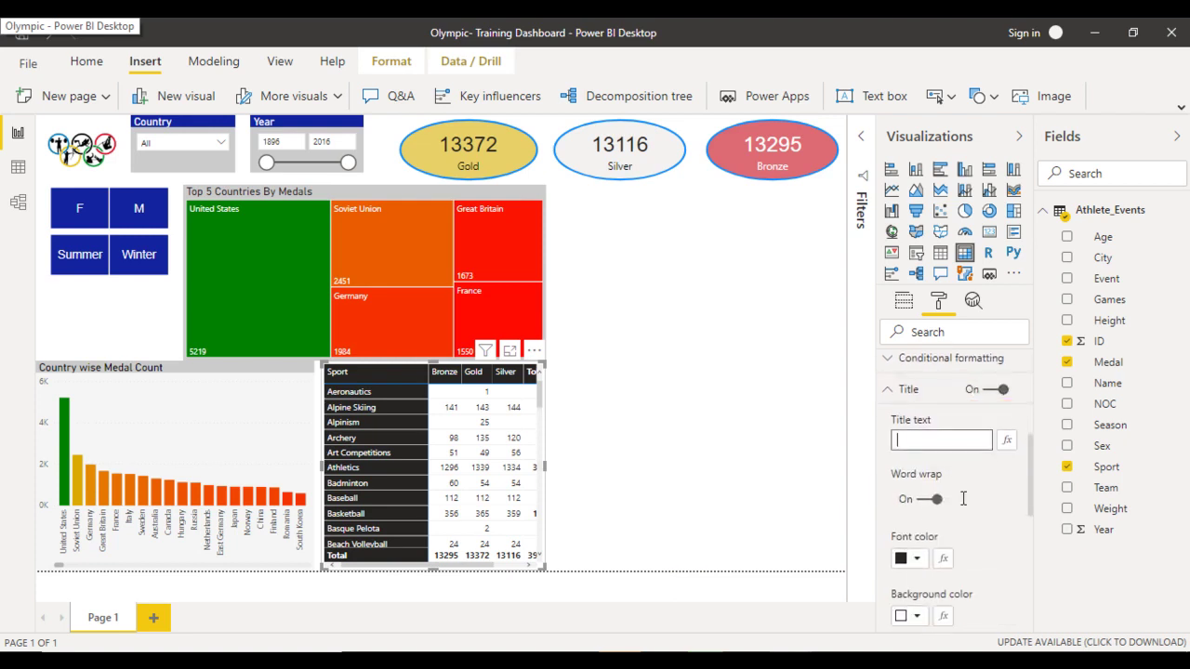
{"action": "type", "text": "Sport "}
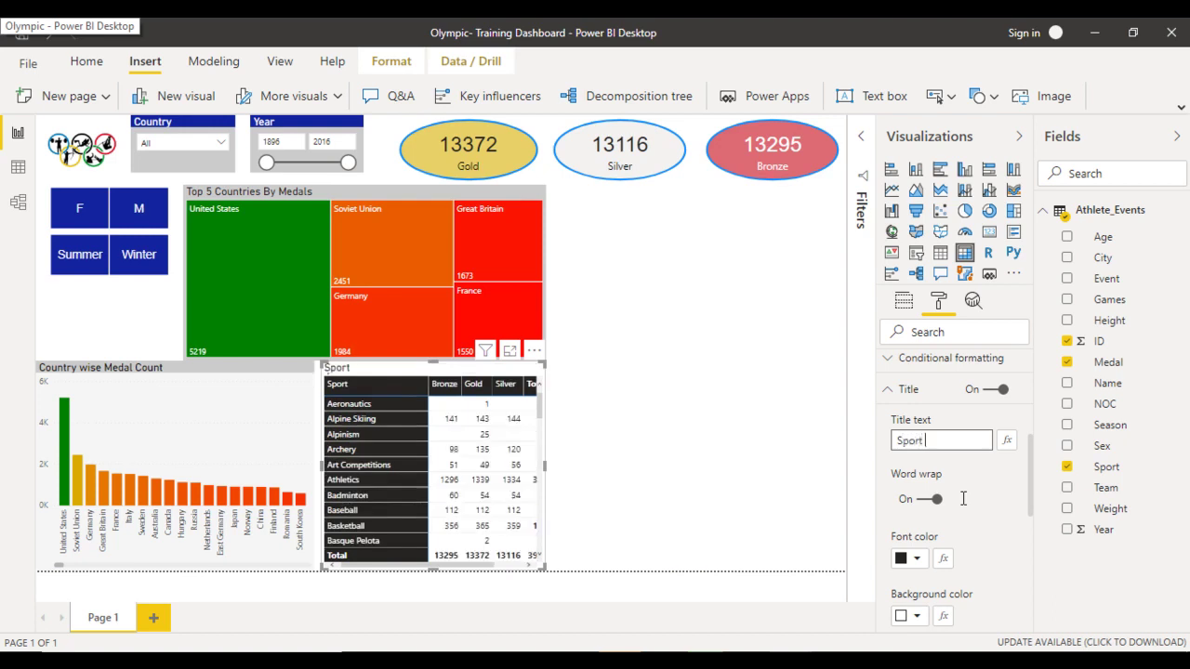
{"action": "type", "text": "Wise "}
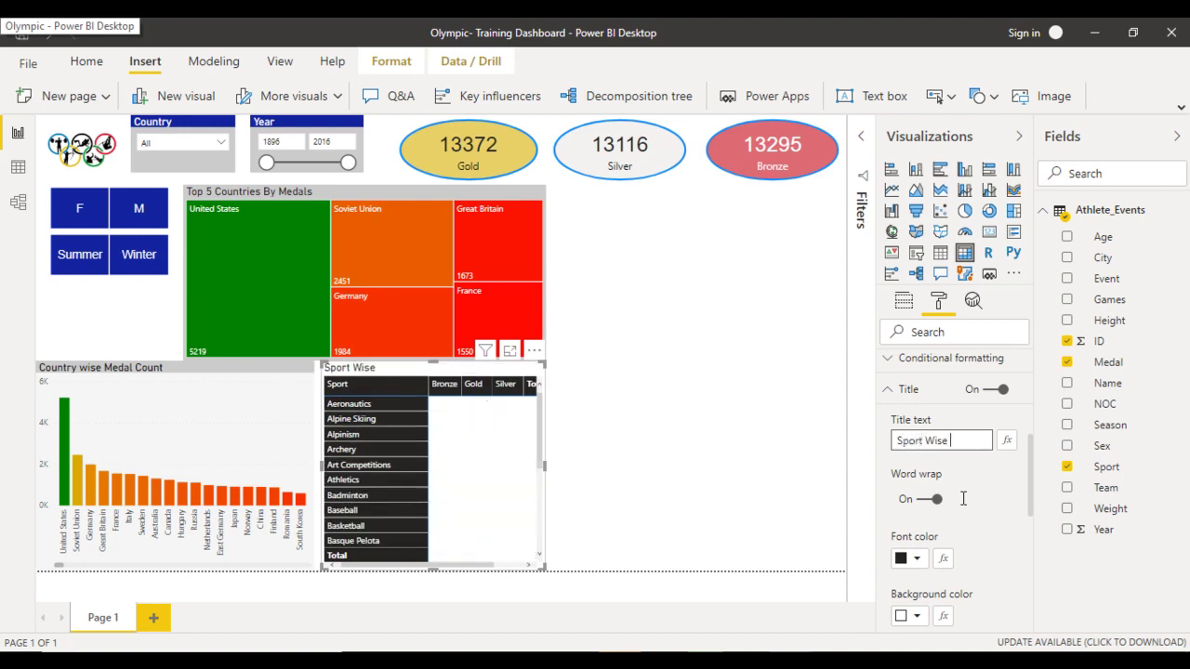
{"action": "type", "text": "Meda"}
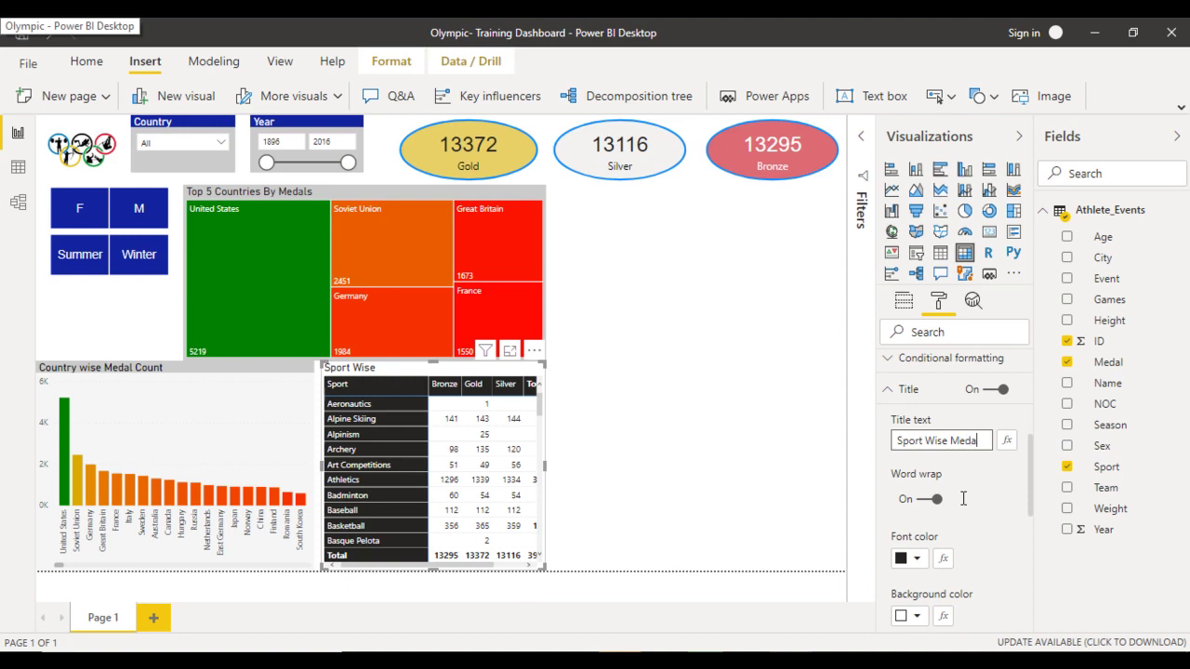
{"action": "type", "text": "l Count"}
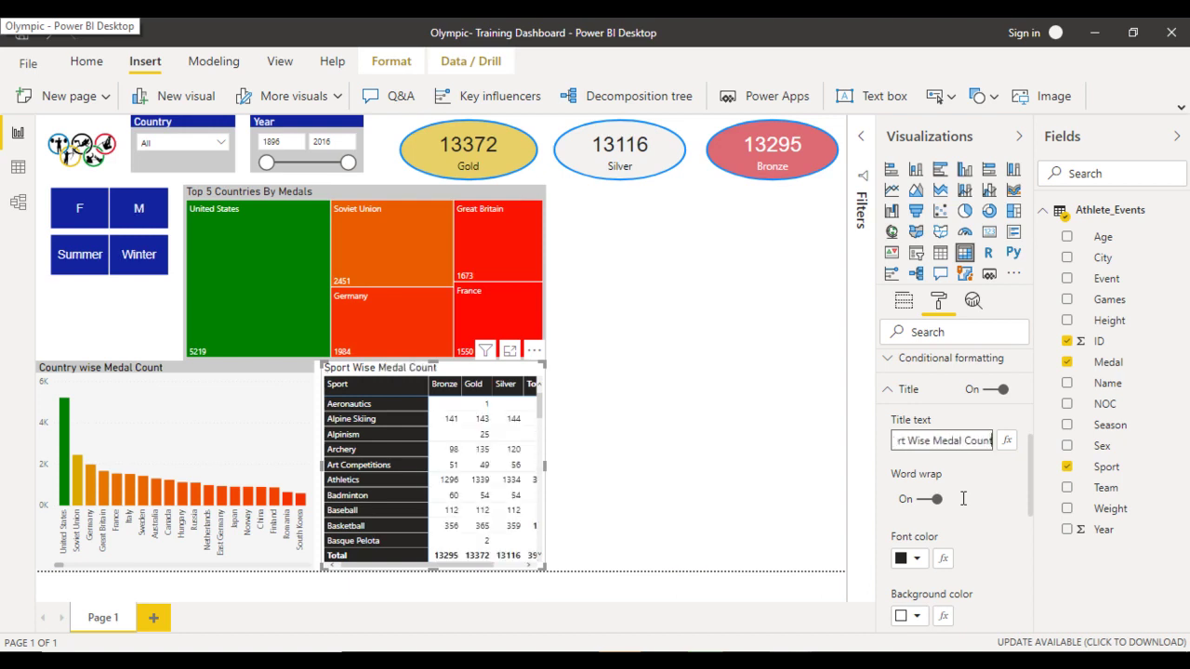
Step: Set the matrix title's background color to White, 20% darker
{"action": "scroll", "coordinate": [964, 499], "scroll_direction": "down", "scroll_amount": 3}
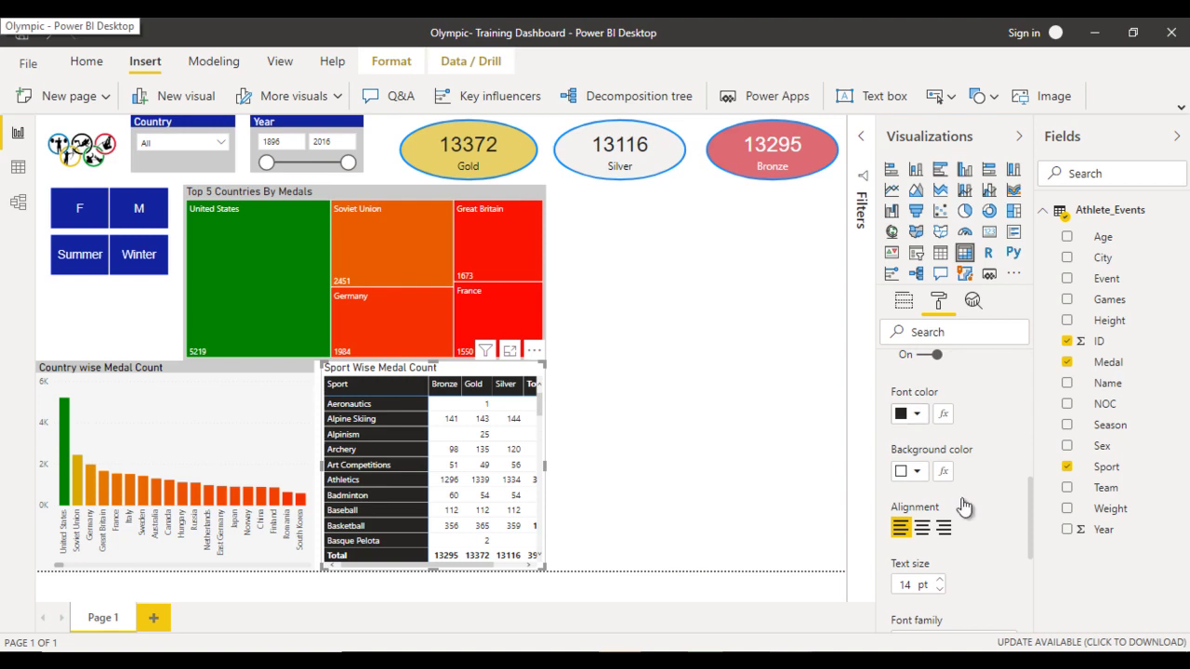
{"action": "key", "text": "Return"}
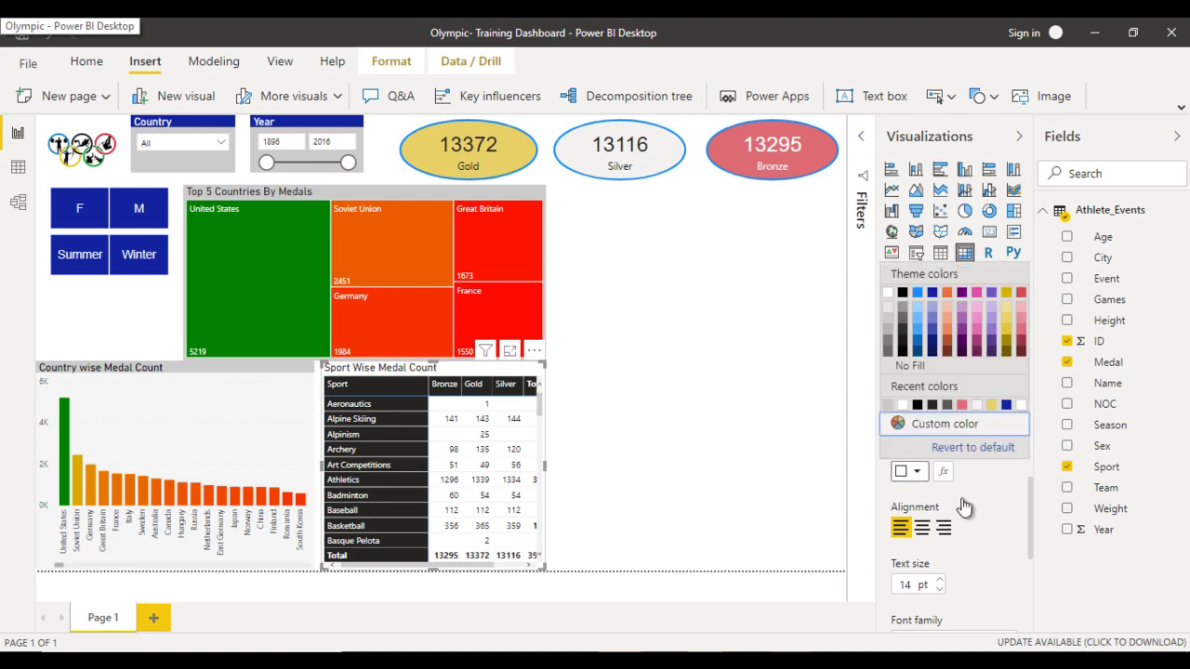
{"action": "key", "text": "Down"}
{"action": "key", "text": "Return"}
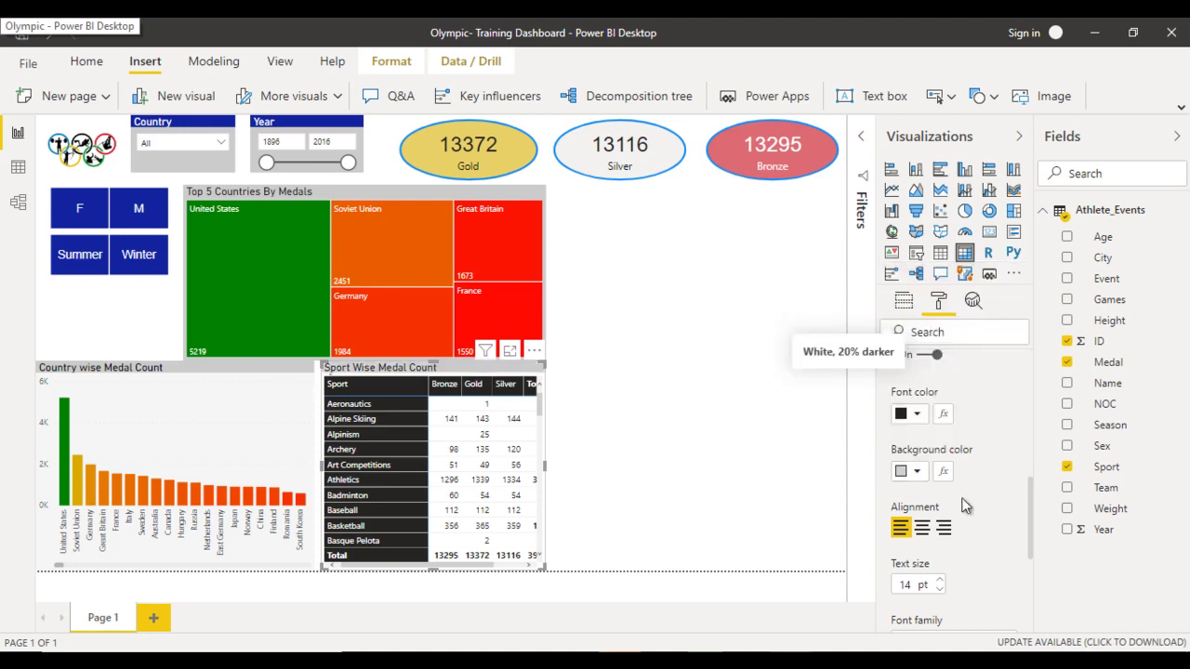
{"action": "scroll", "coordinate": [964, 505], "scroll_direction": "up", "scroll_amount": 1}
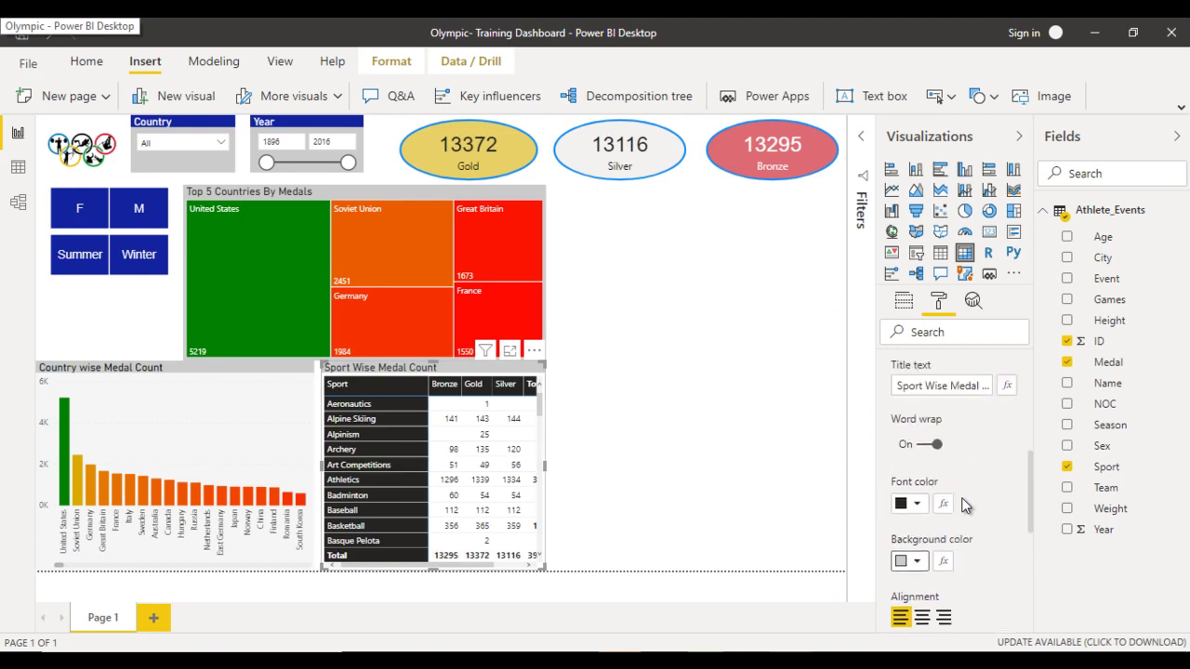
Step: Turn on the sport-wise matrix's background and set its color to light gray, matching the title, then deselect the visual
{"action": "scroll", "coordinate": [964, 505], "scroll_direction": "up", "scroll_amount": 1}
{"action": "key", "text": "Return"}
{"action": "scroll", "coordinate": [964, 505], "scroll_direction": "down", "scroll_amount": 1}
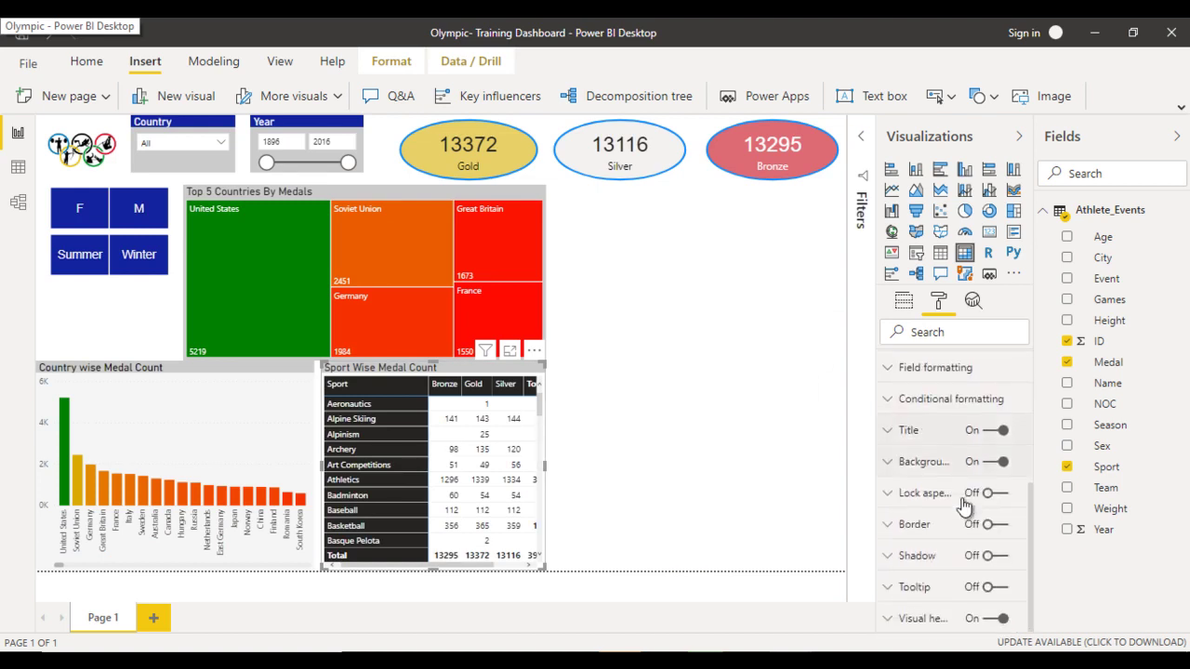
{"action": "key", "text": "Return"}
{"action": "scroll", "coordinate": [964, 505], "scroll_direction": "down", "scroll_amount": 1}
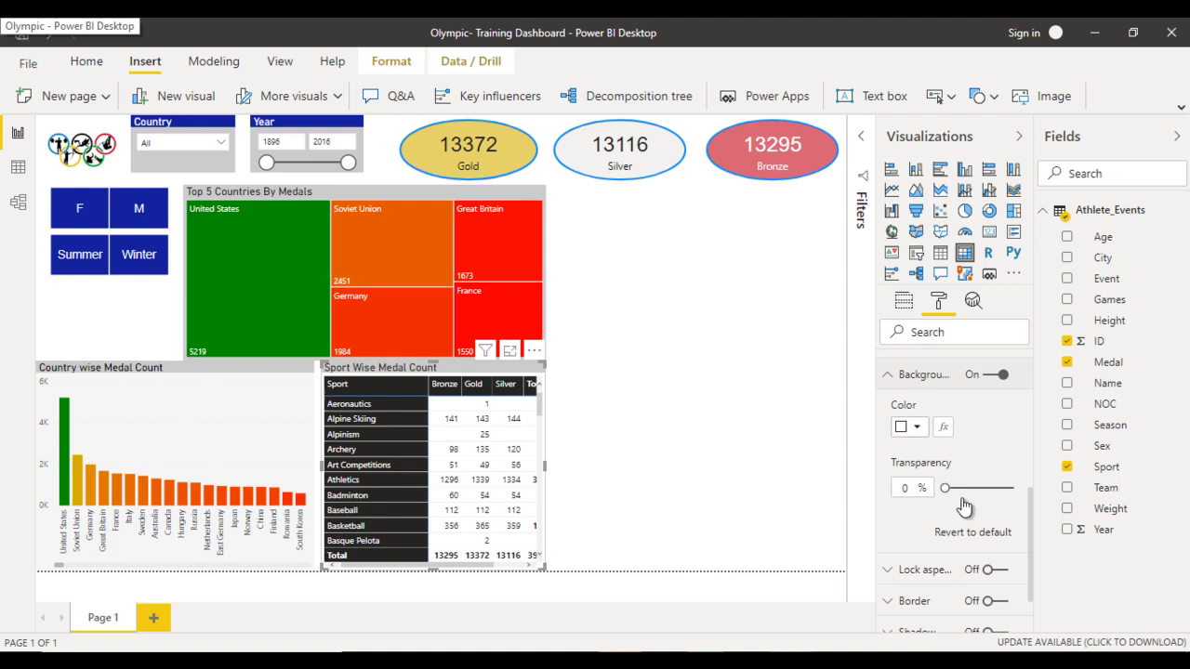
{"action": "key", "text": "Return"}
{"action": "key", "text": "Return"}
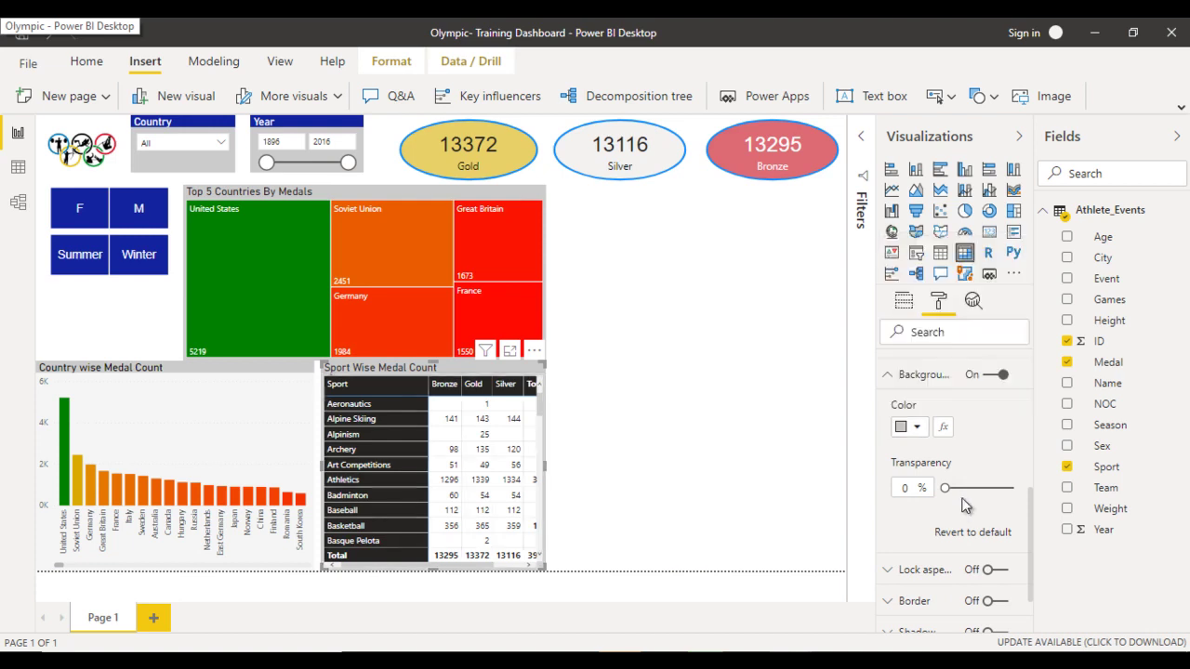
{"action": "key", "text": "Escape"}
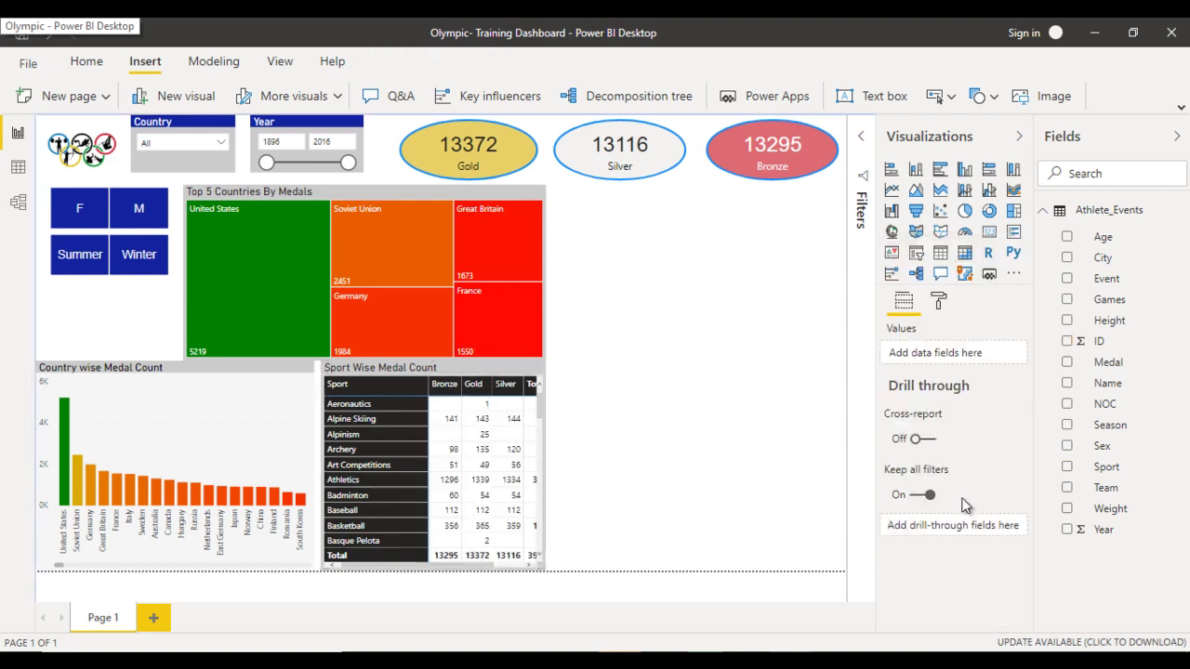
Step: Narrow the country-wise column chart and widen the sport-wise matrix toward it so its Total column fits
{"action": "key", "text": "Tab"}
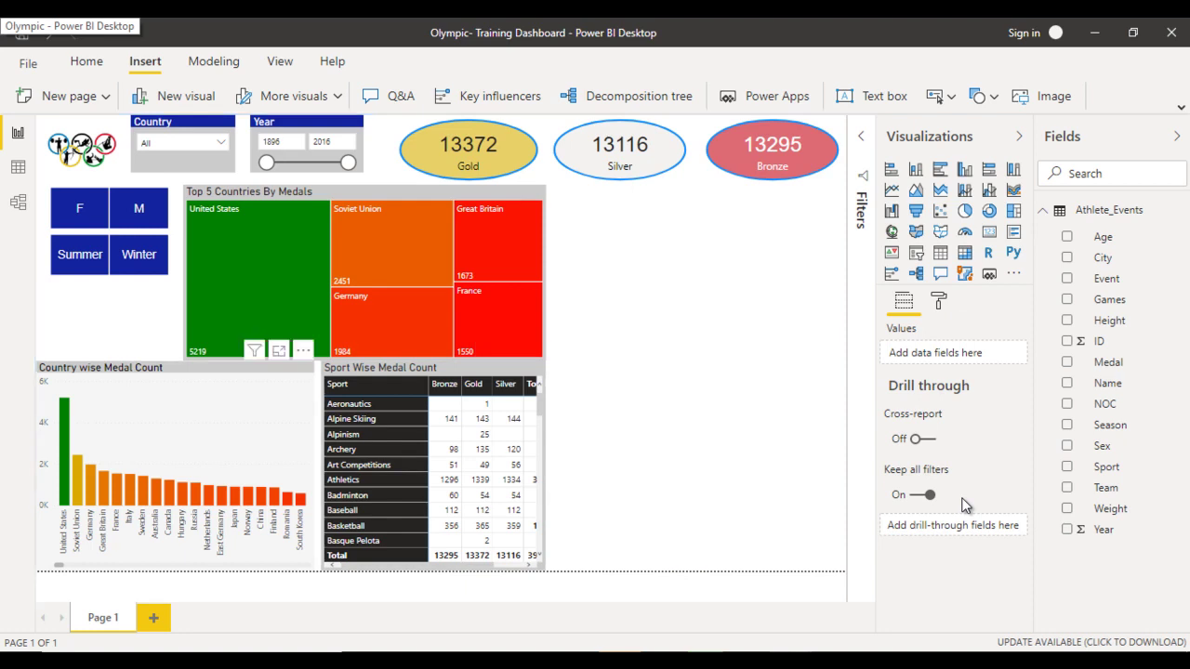
{"action": "left_click_drag", "start_coordinate": [313, 465], "coordinate": [294, 465]}
{"action": "left_click", "coordinate": [540, 466]}
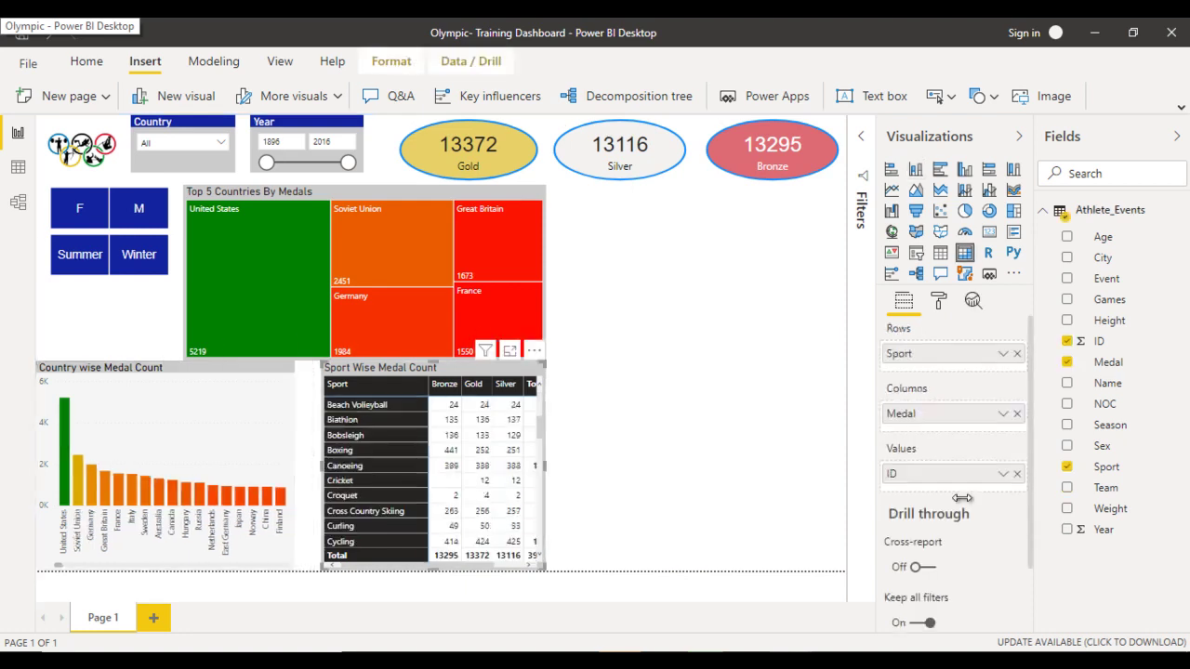
{"action": "left_click_drag", "start_coordinate": [323, 466], "coordinate": [295, 466]}
{"action": "key", "text": "Escape"}
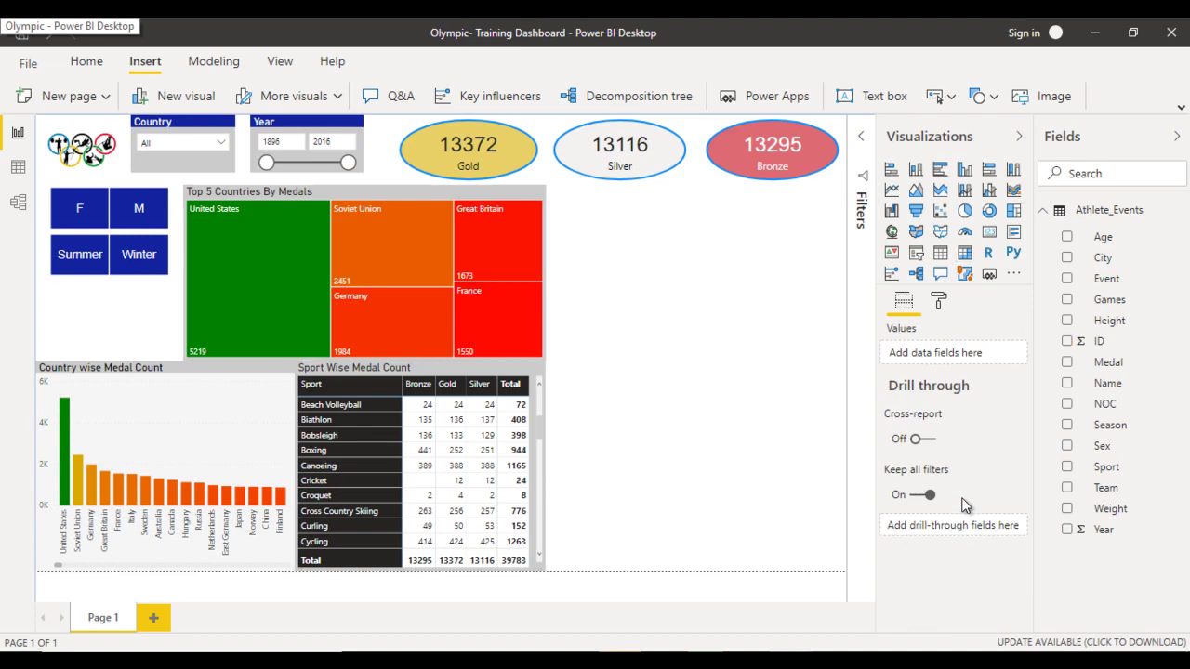
Step: Check the finished Olympic report, then return to the training dashboard and place an empty matrix in the blank area beside the treemap
{"action": "key", "text": "alt+Tab"}
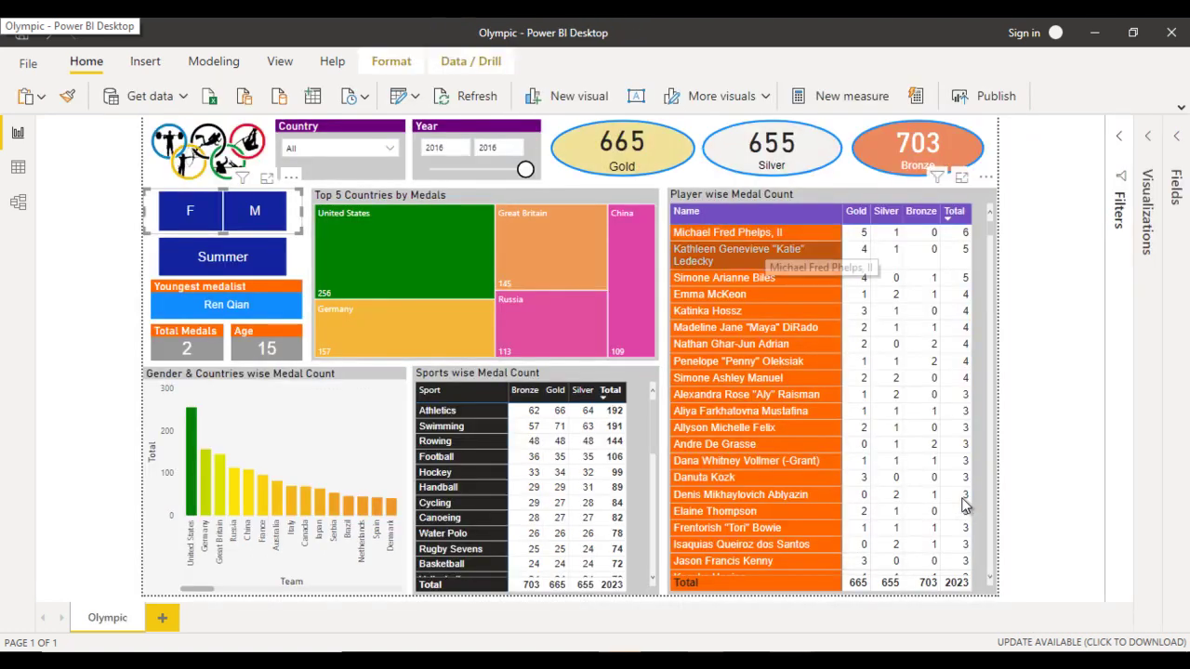
{"action": "key", "text": "alt+Tab"}
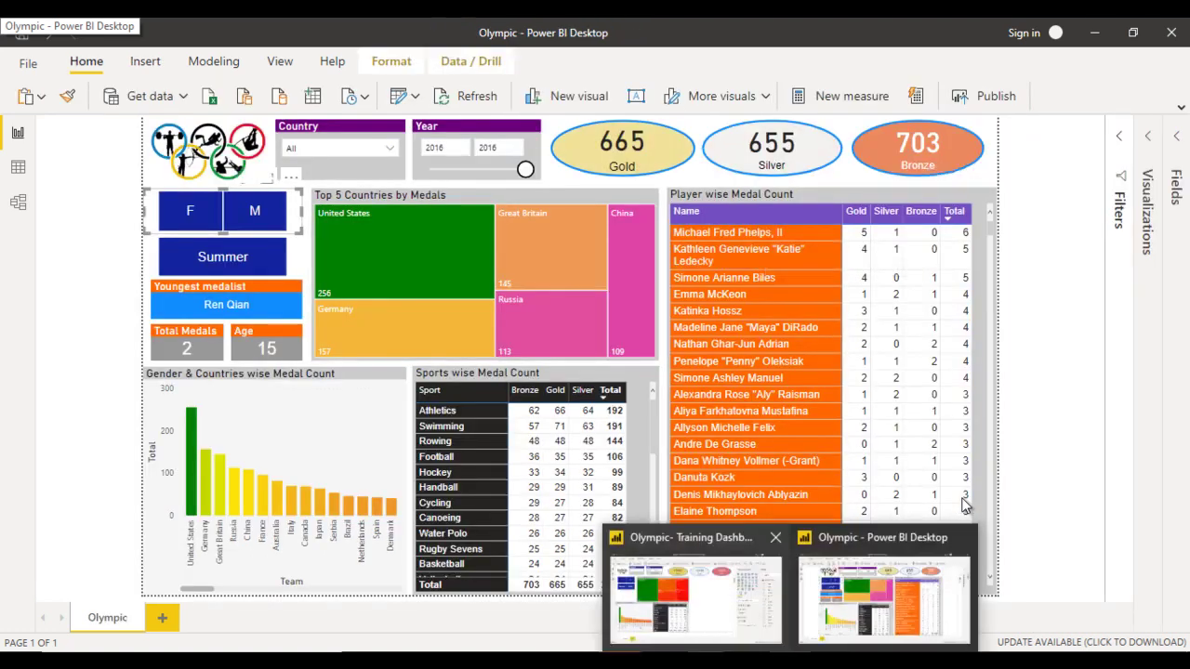
{"action": "key", "text": "ctrl+z"}
{"action": "key", "text": "ctrl+z"}
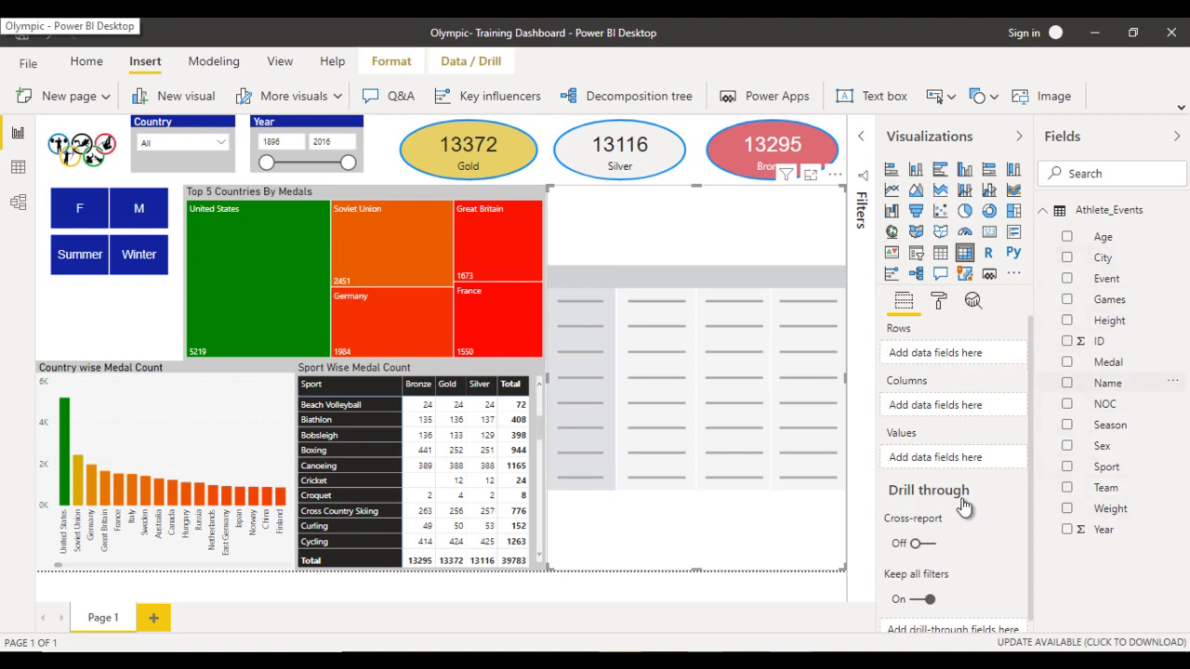
Step: Fill the new matrix with Name as rows, Medal as columns and ID as values, aggregated as Count
{"action": "left_click_drag", "start_coordinate": [1107, 383], "coordinate": [940, 353]}
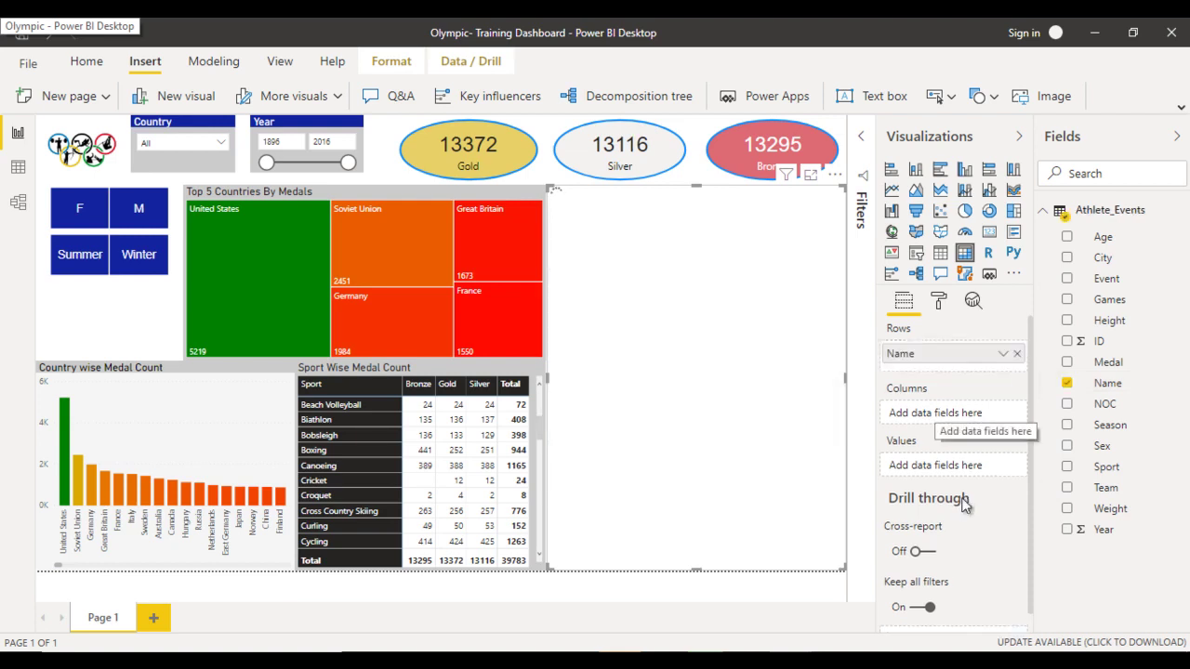
{"action": "left_click_drag", "start_coordinate": [1108, 362], "coordinate": [940, 414]}
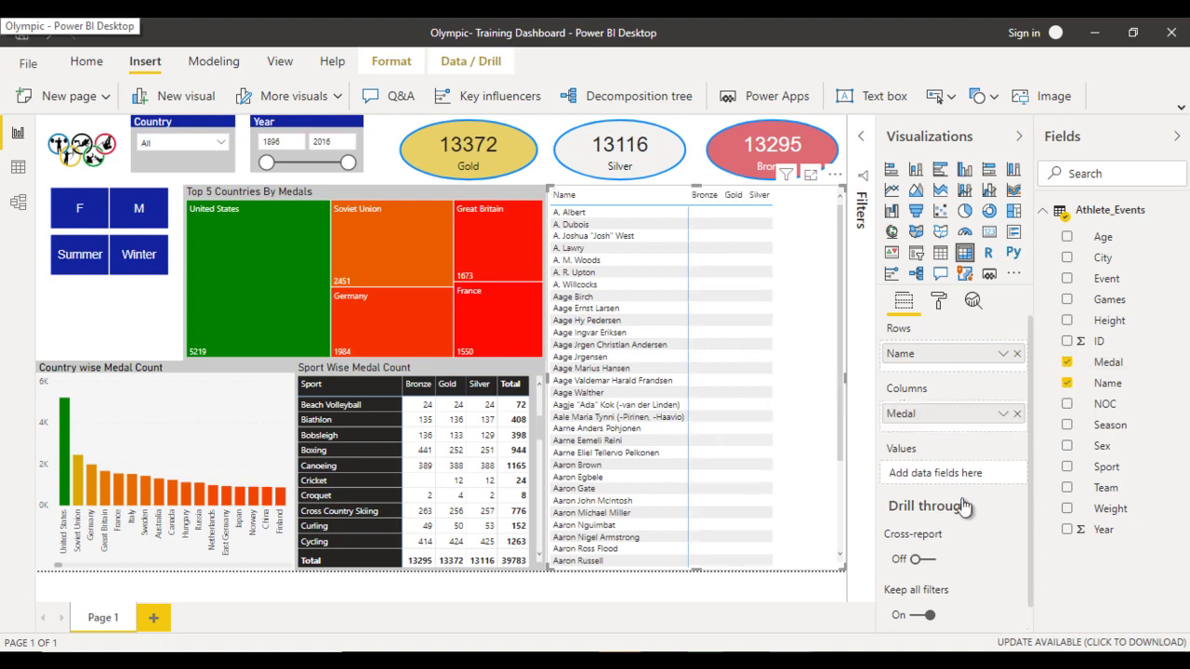
{"action": "left_click_drag", "start_coordinate": [964, 507], "coordinate": [964, 507]}
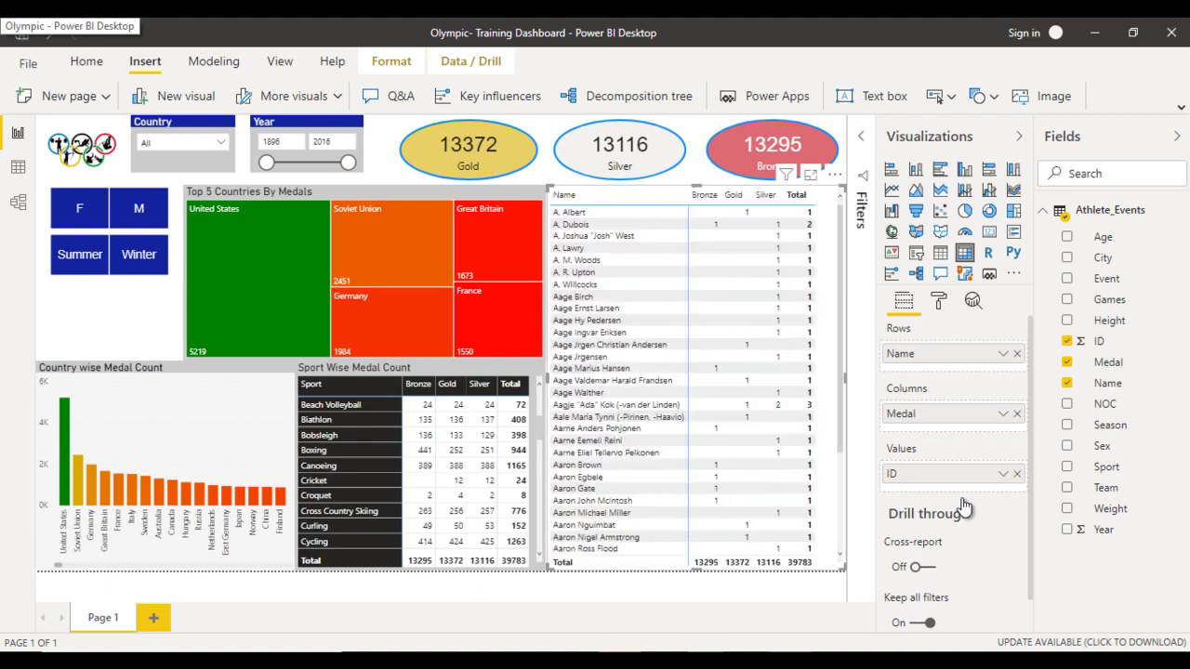
{"action": "left_click", "coordinate": [1004, 473]}
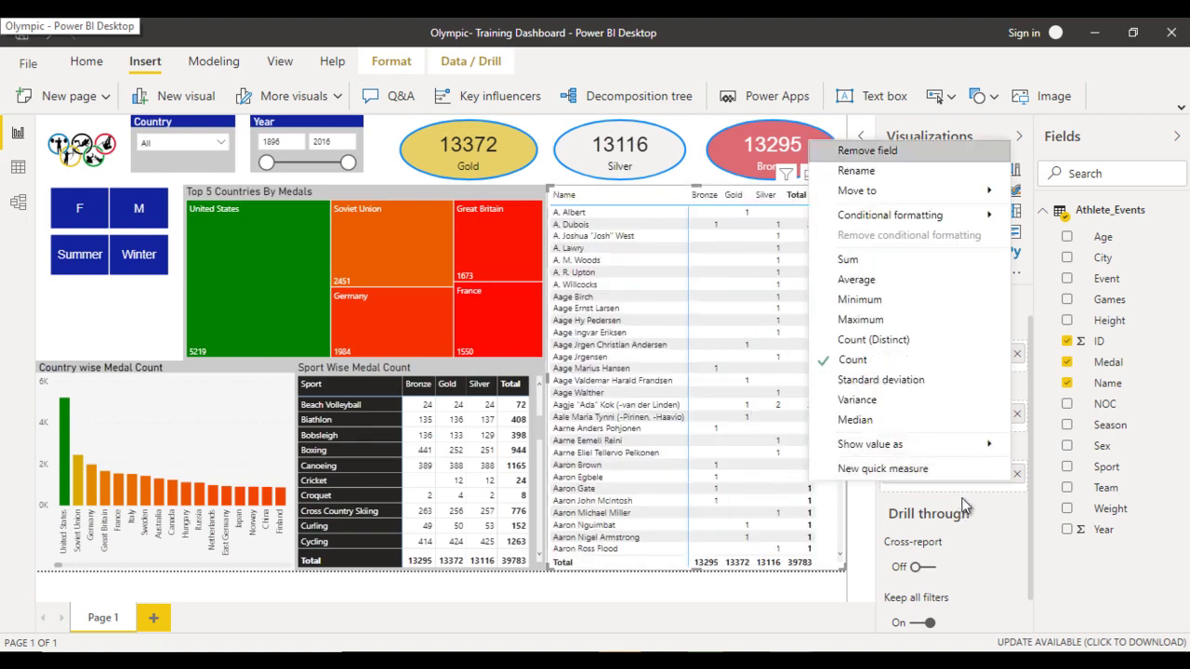
{"action": "left_click", "coordinate": [964, 507]}
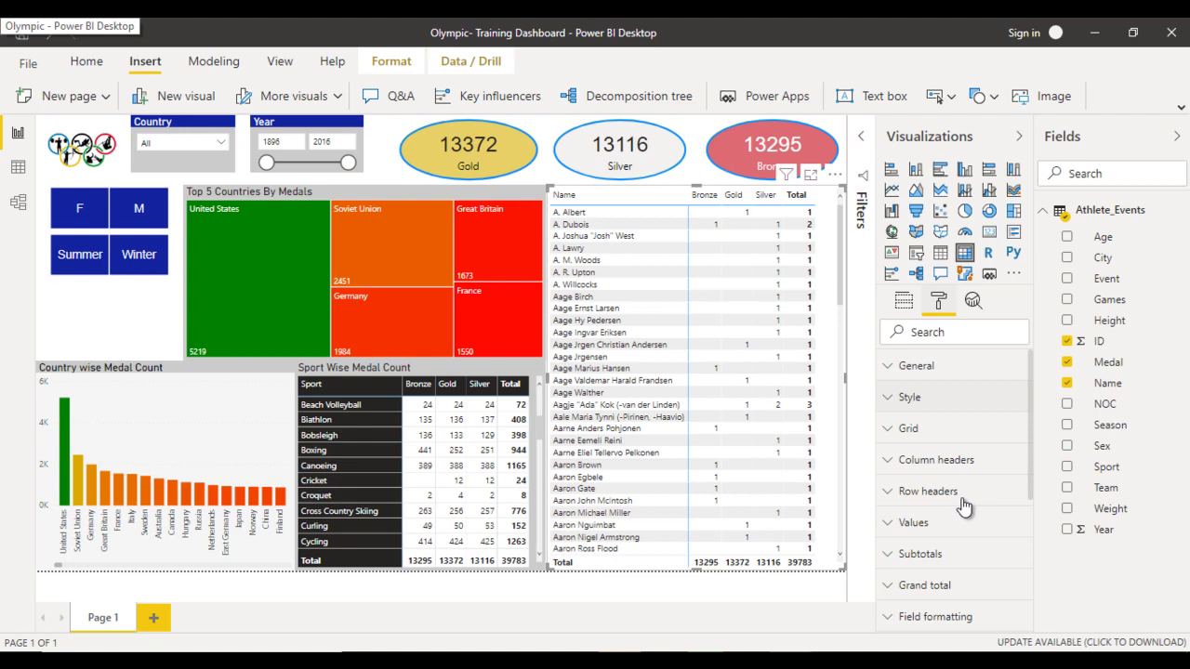
Step: Apply the Bold header style to the player matrix
{"action": "left_click", "coordinate": [909, 397]}
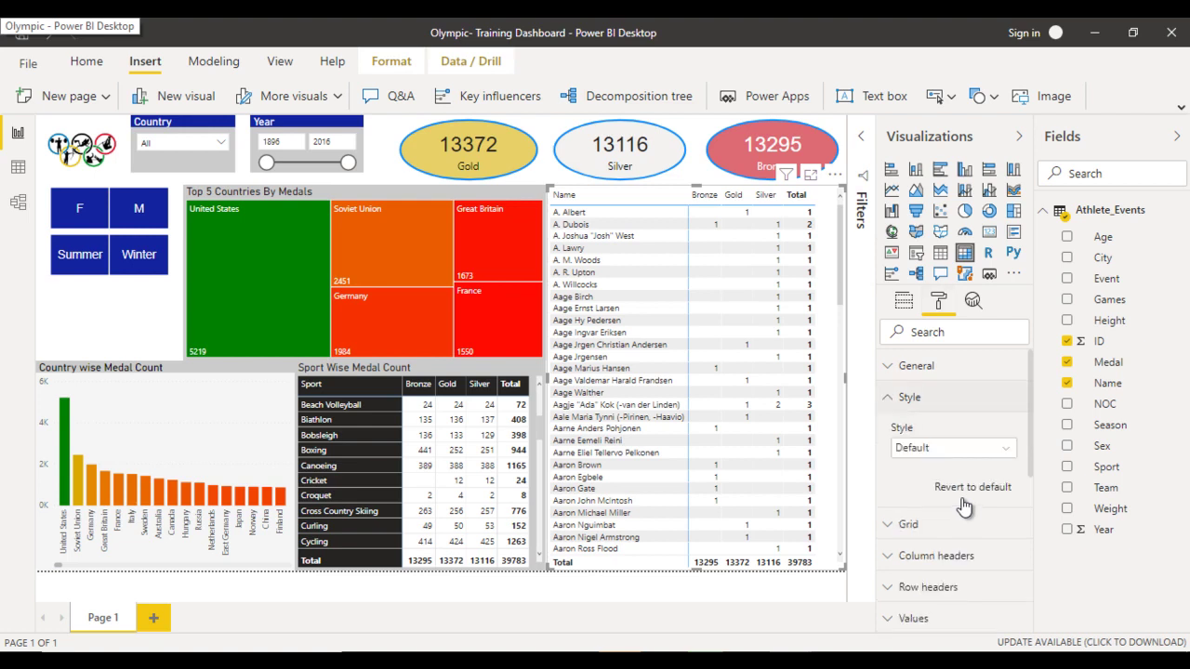
{"action": "left_click", "coordinate": [953, 447]}
{"action": "key", "text": "Down"}
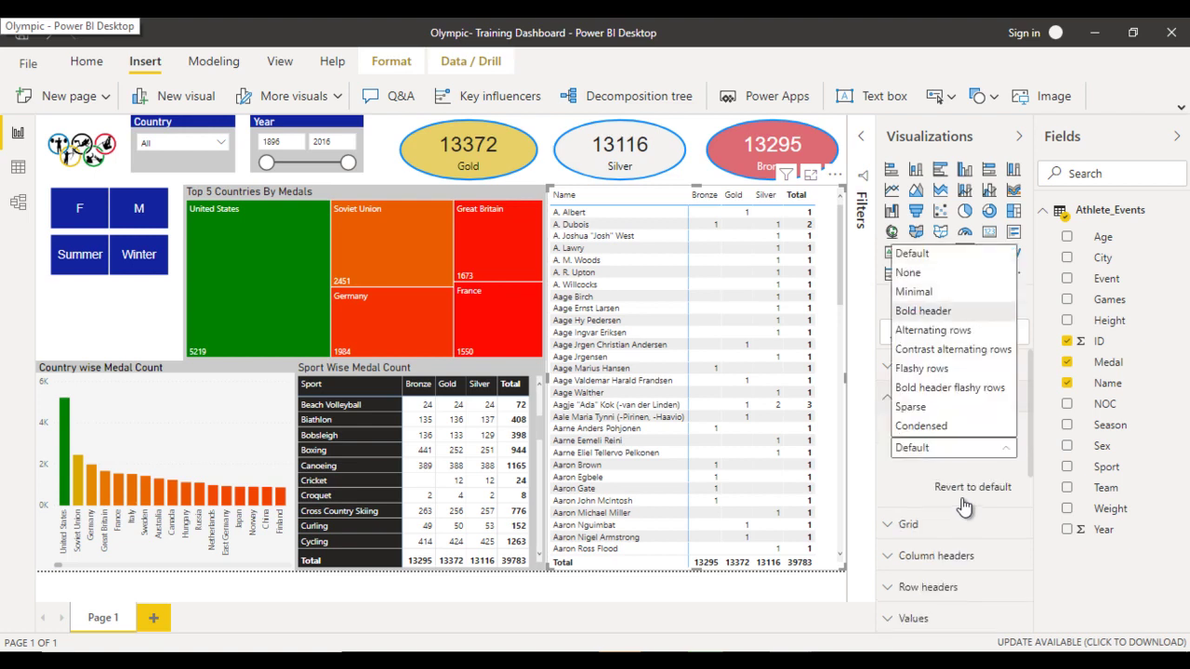
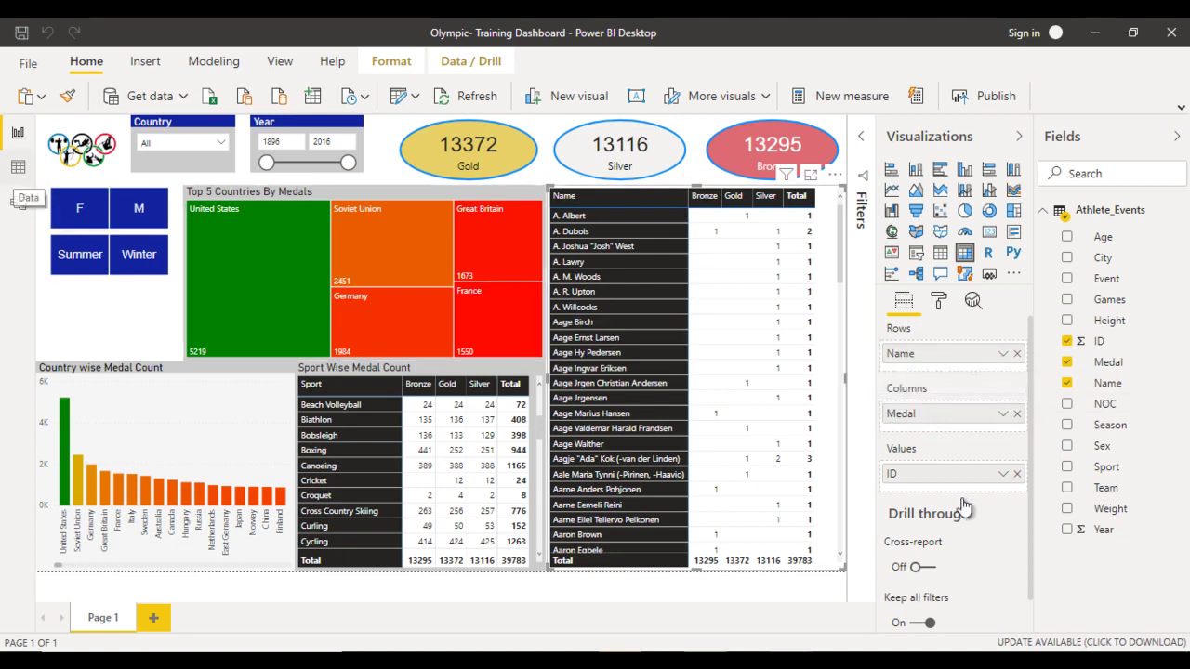
Step: In the Athlete_Events data, create the calculated column Gold = IF(Athlete_Events[Medal]="Gold",1,0)
{"action": "left_click", "coordinate": [17, 167]}
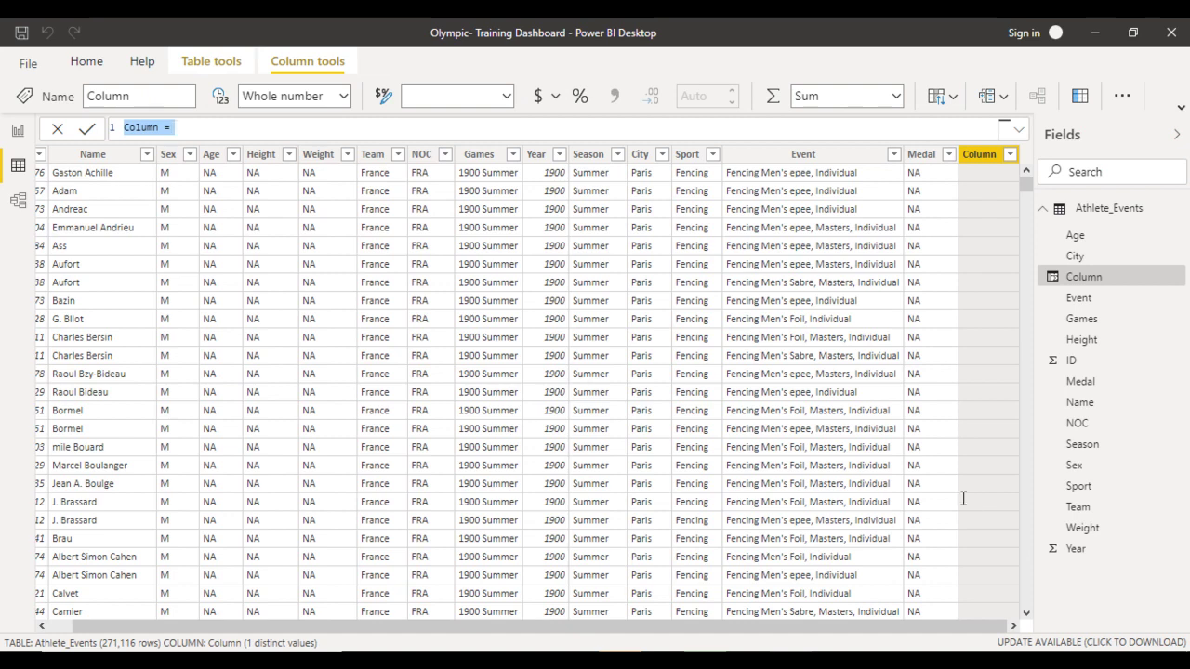
{"action": "type", "text": "Gol"}
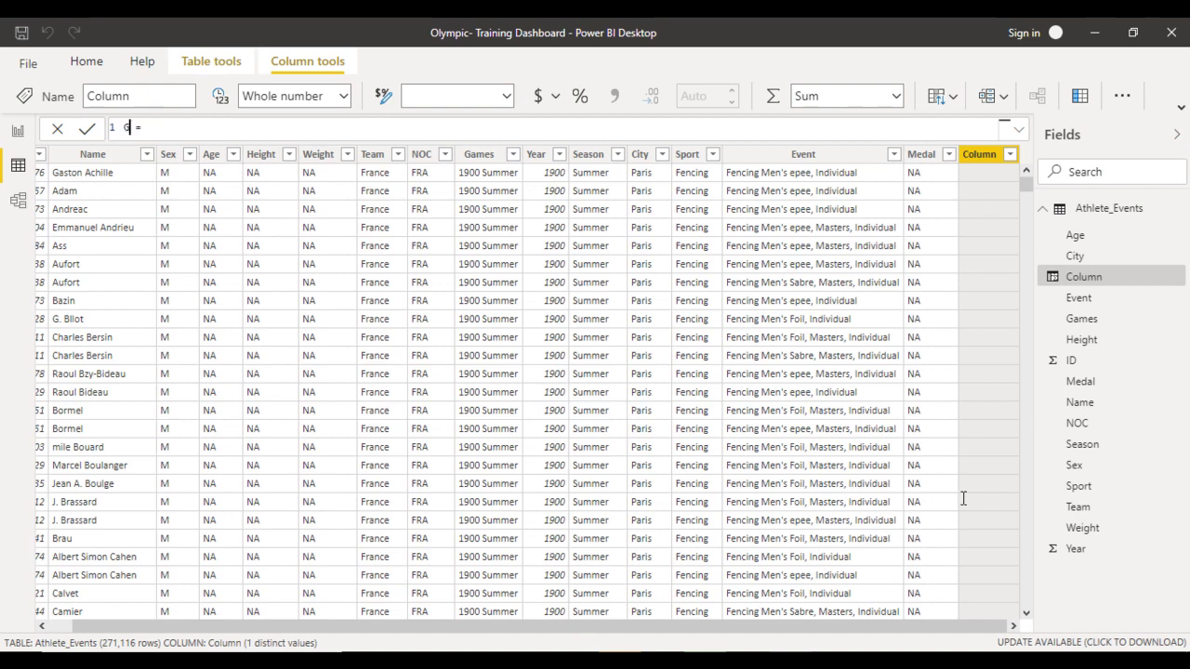
{"action": "type", "text": "d"}
{"action": "type", "text": " IF("}
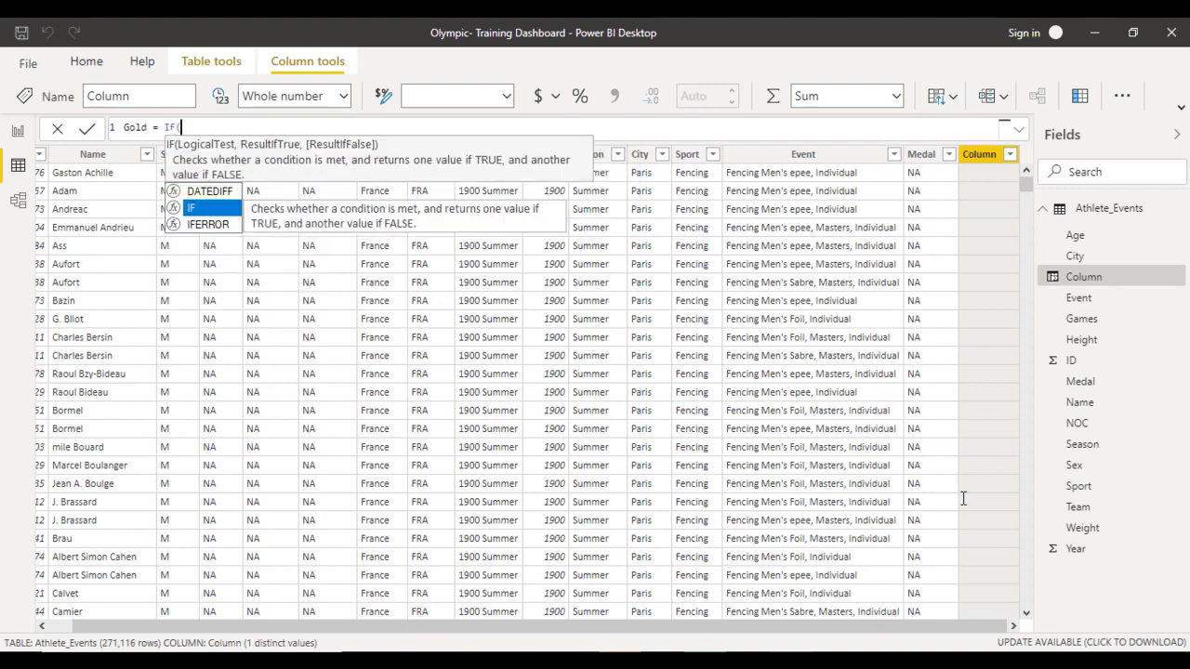
{"action": "type", "text": "meda"}
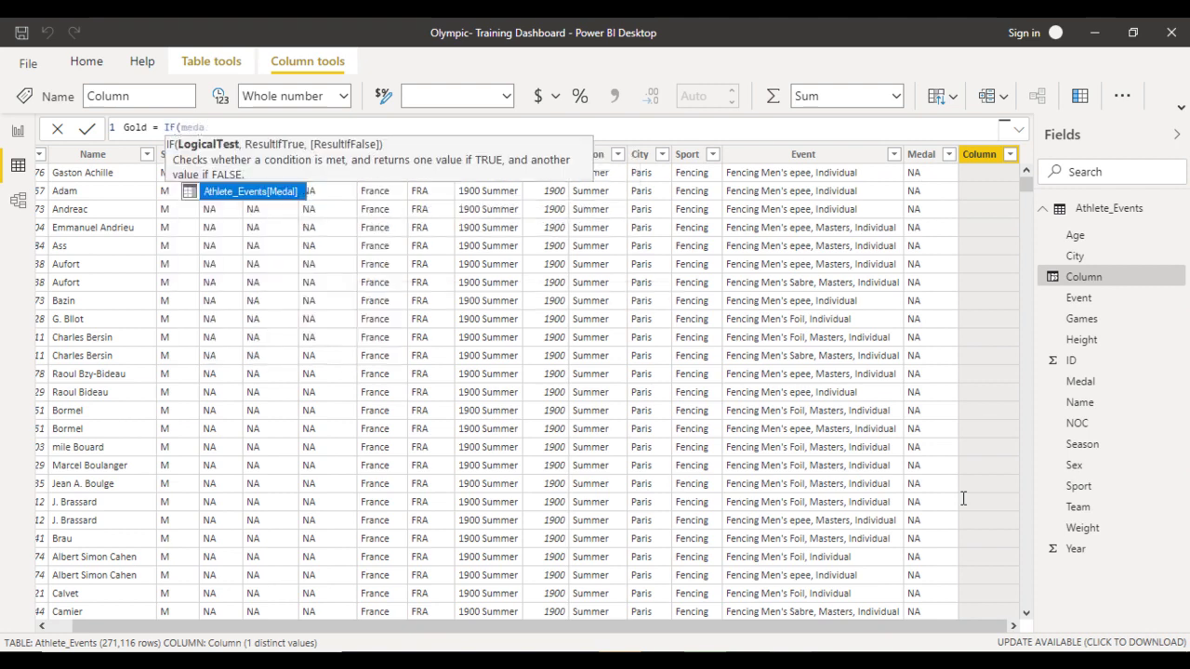
{"action": "key", "text": "Tab"}
{"action": "type", "text": "="}
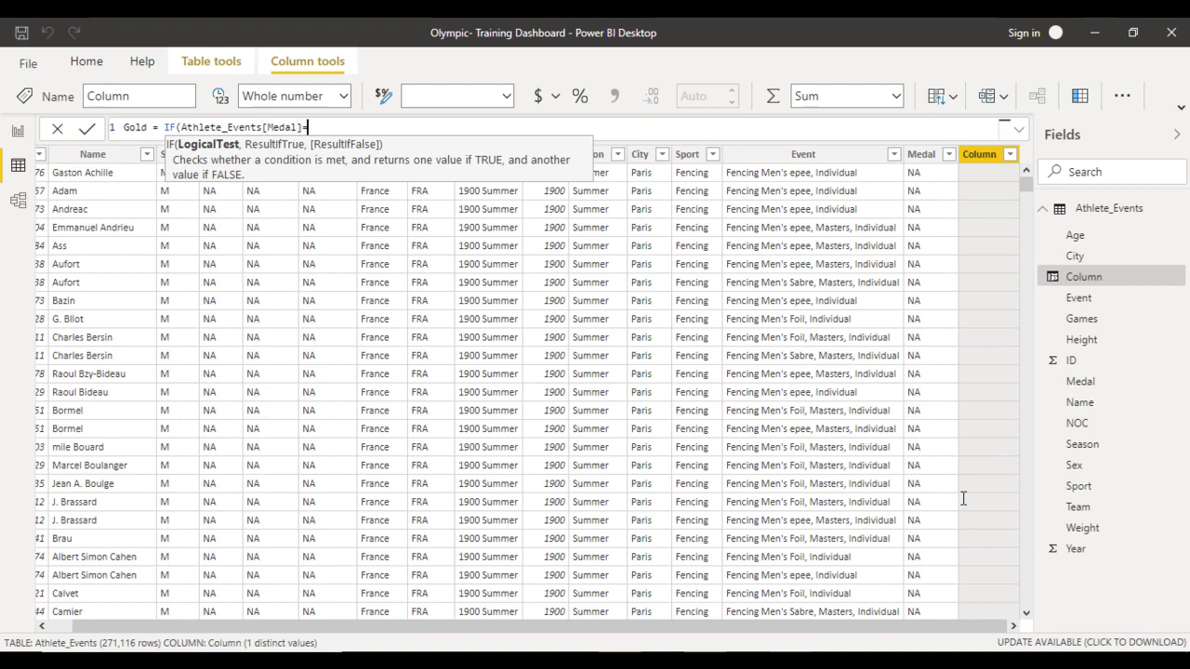
{"action": "type", "text": "\"Gold\",1,0)"}
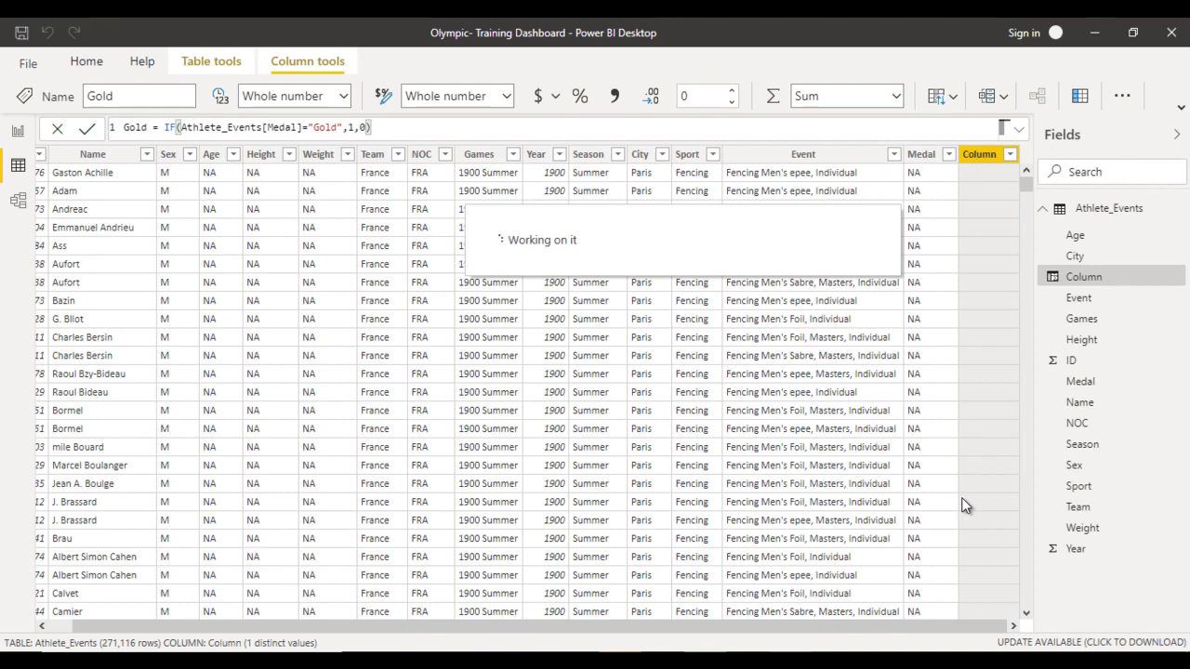
Step: Copy the Gold column's formula into a new calculated column and change the column name in it to Silver
{"action": "key", "text": "ctrl+a"}
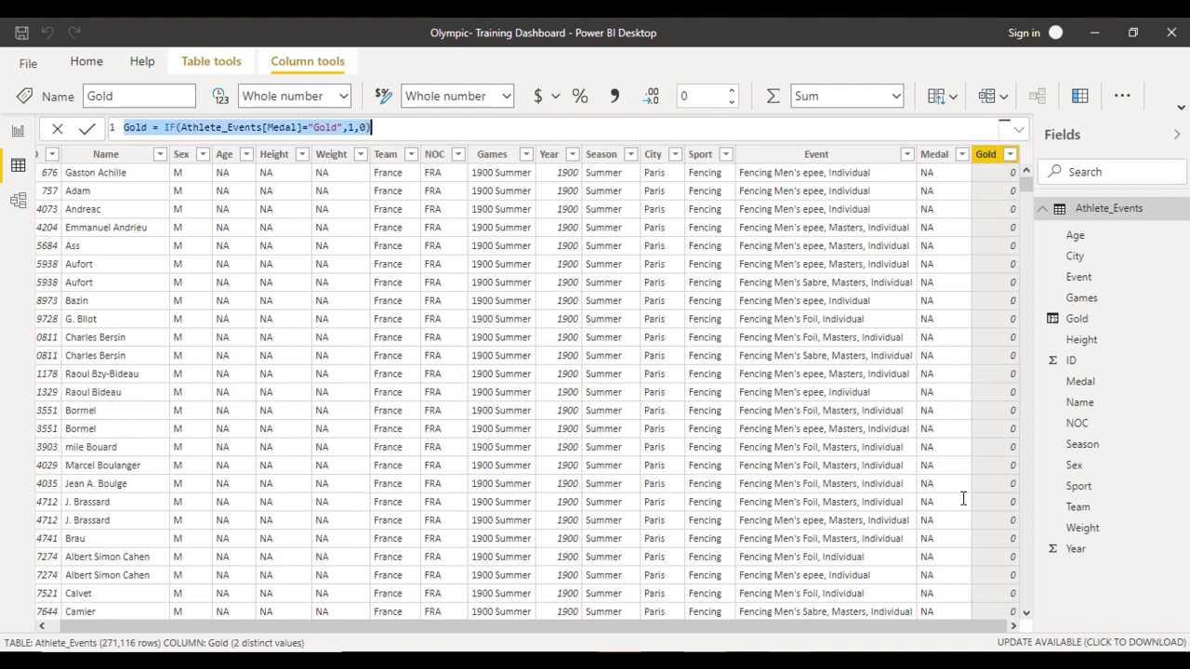
{"action": "key", "text": "Escape"}
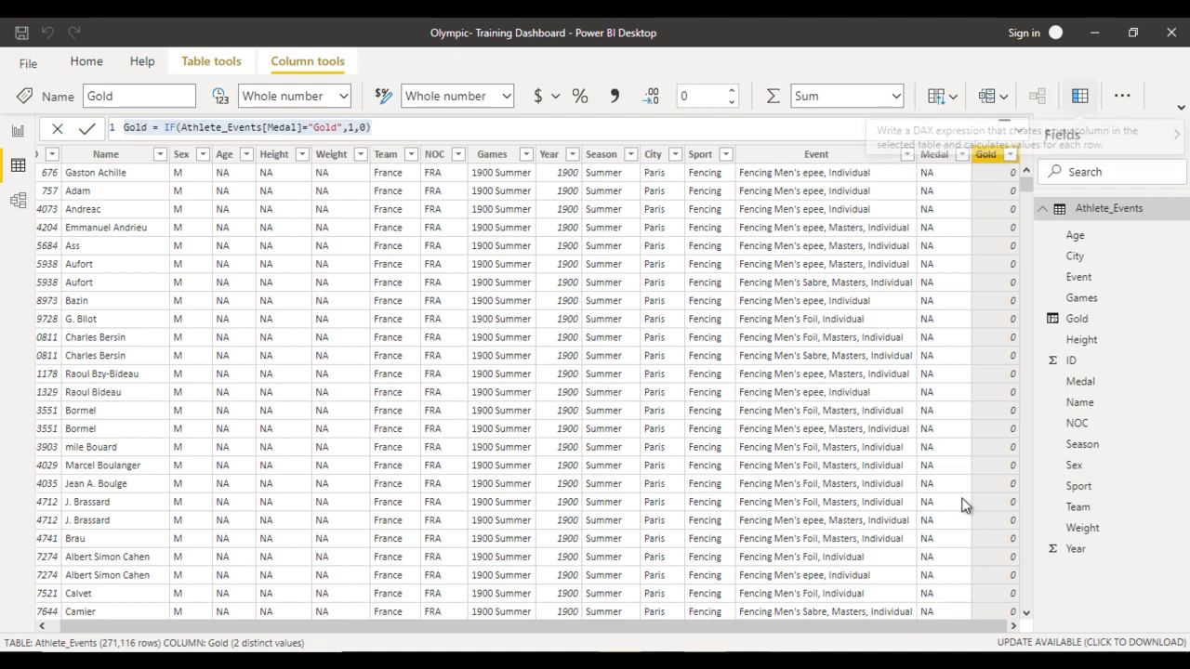
{"action": "key", "text": "Return"}
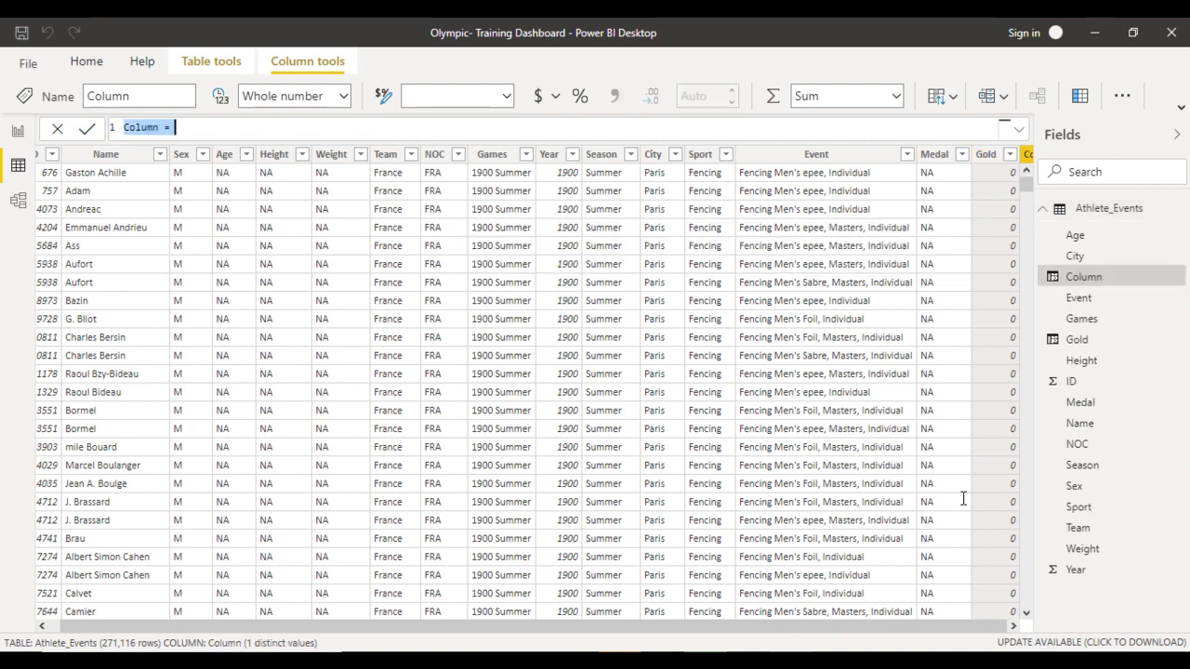
{"action": "type", "text": "Gold = IF(Athlete_Events[Medal]=\"Gold\",1,0)"}
{"action": "key", "text": "Home"}
{"action": "key", "text": "ctrl+shift+Right"}
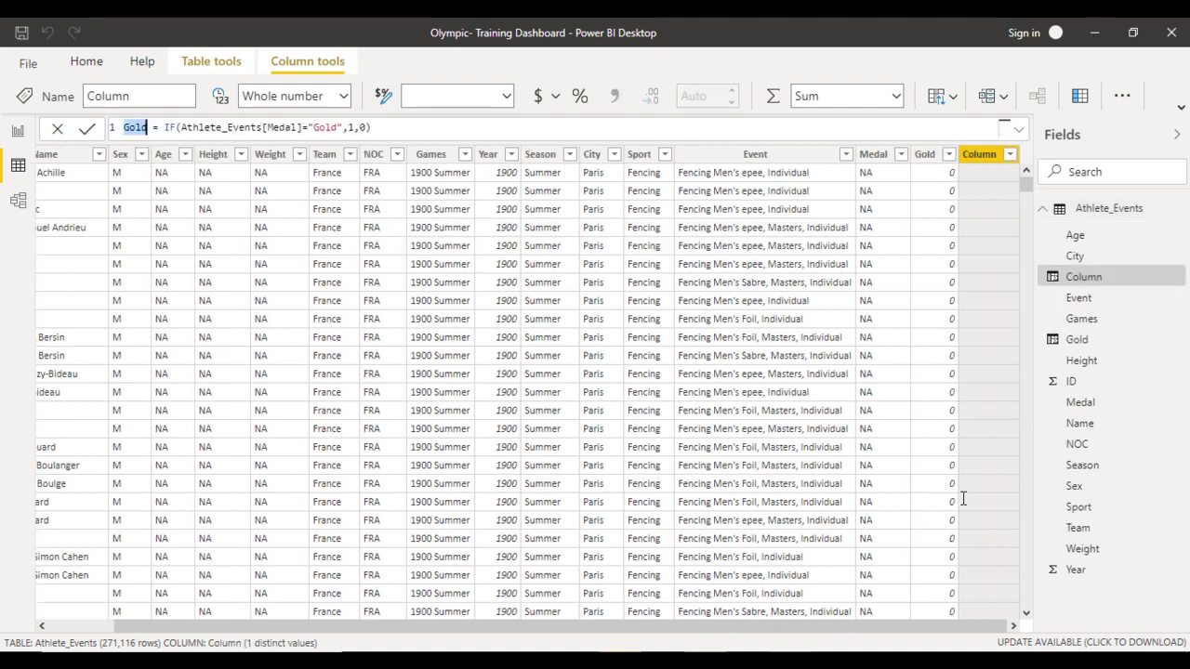
{"action": "type", "text": "Silve"}
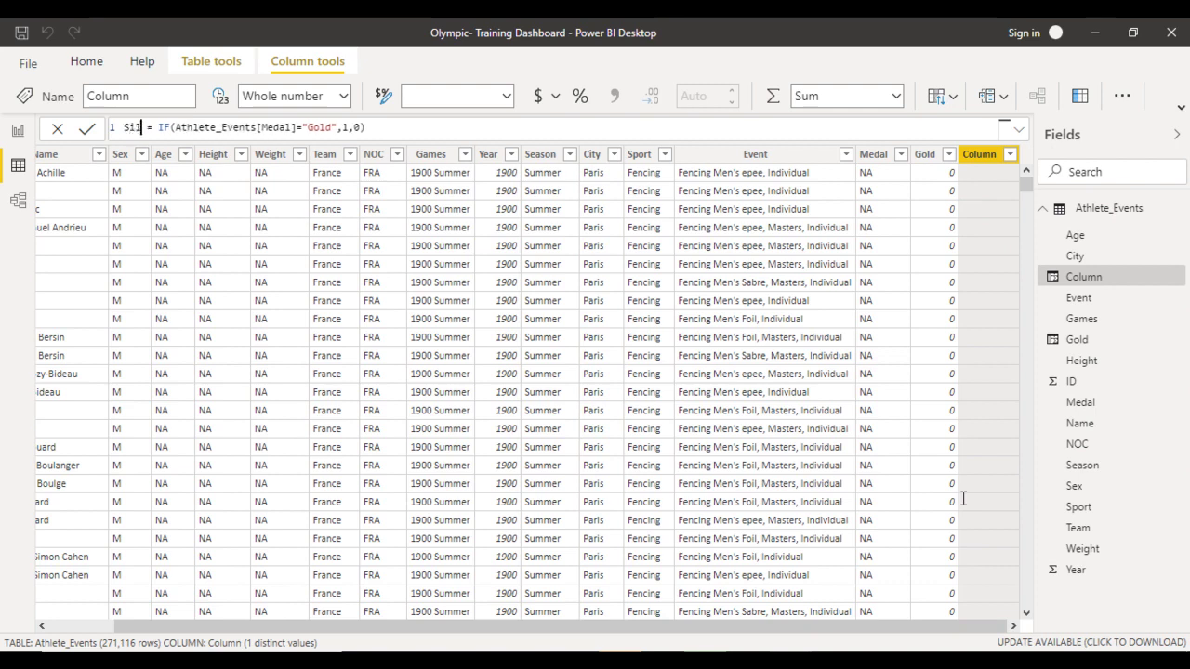
{"action": "type", "text": "r"}
Step: Change the medal tested in the Silver column's formula to "Silver", copy the whole formula and commit the column
{"action": "key", "text": "ctrl+Right"}
{"action": "key", "text": "ctrl+Right"}
{"action": "key", "text": "ctrl+Right"}
{"action": "key", "text": "ctrl+Right"}
{"action": "key", "text": "ctrl+Right"}
{"action": "key", "text": "ctrl+Right"}
{"action": "key", "text": "ctrl+Right"}
{"action": "key", "text": "ctrl+Right"}
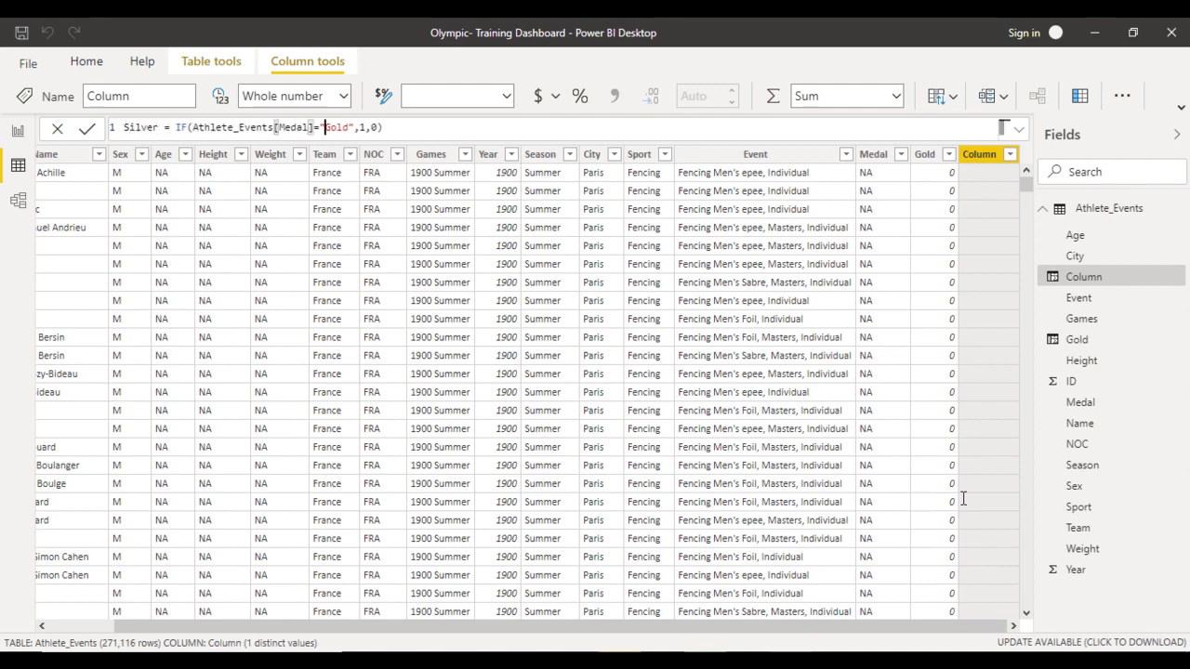
{"action": "key", "text": "ctrl+shift+Left"}
{"action": "type", "text": "Silver"}
{"action": "key", "text": "End"}
{"action": "key", "text": "ctrl+a"}
{"action": "key", "text": "ctrl+c"}
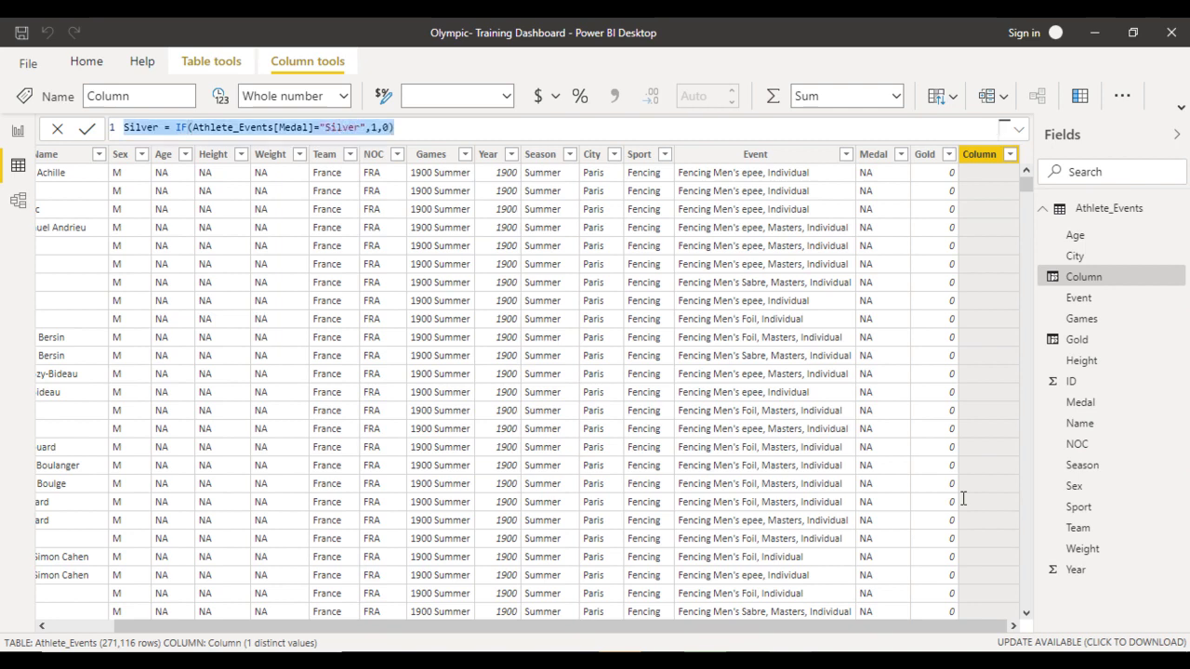
{"action": "key", "text": "Return"}
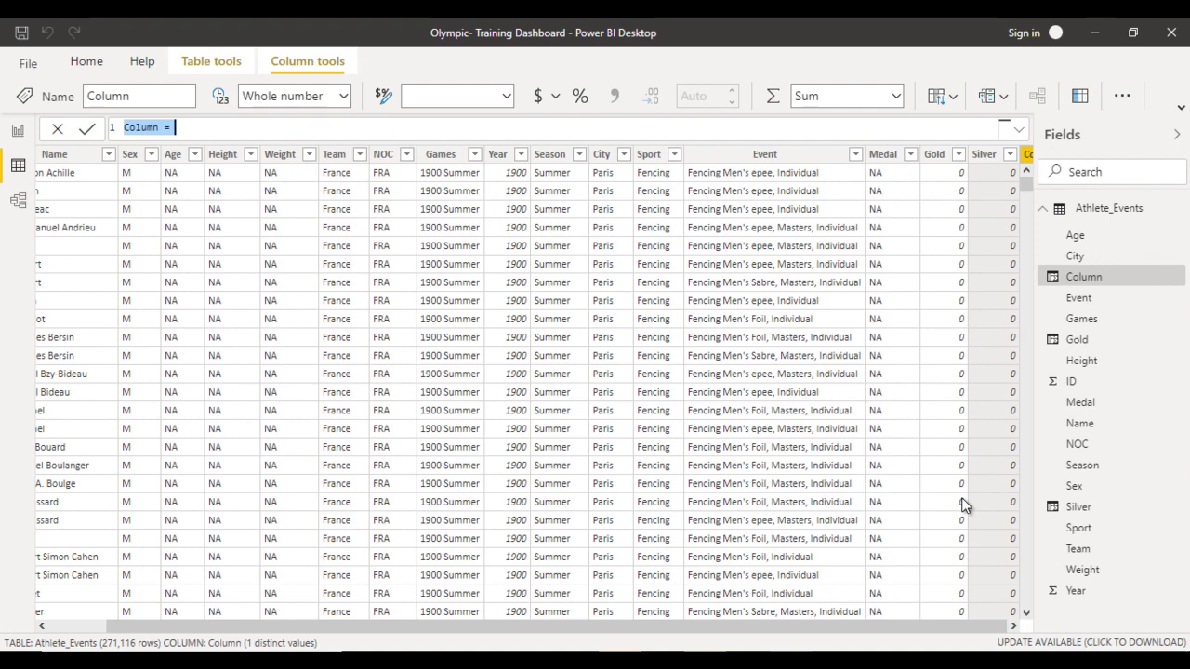
Step: Paste the copied Silver formula into another new calculated column and change the column name in it to Bronze
{"action": "key", "text": "ctrl+v"}
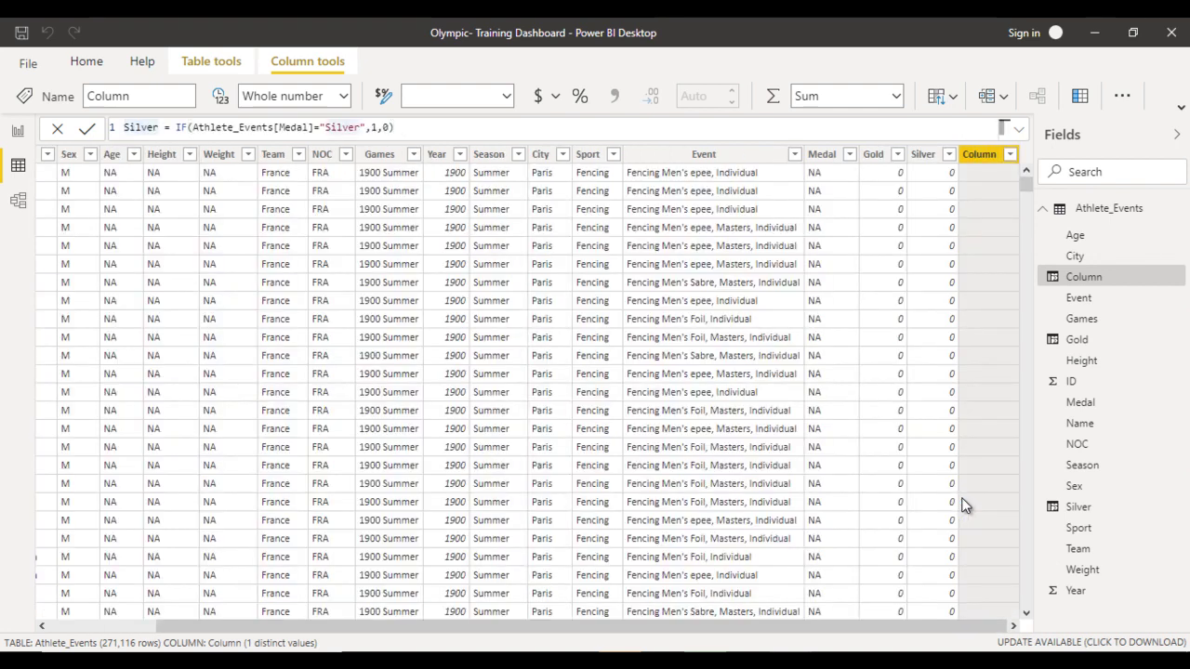
{"action": "key", "text": "Home"}
{"action": "key", "text": "ctrl+shift+Right"}
{"action": "type", "text": "Brons"}
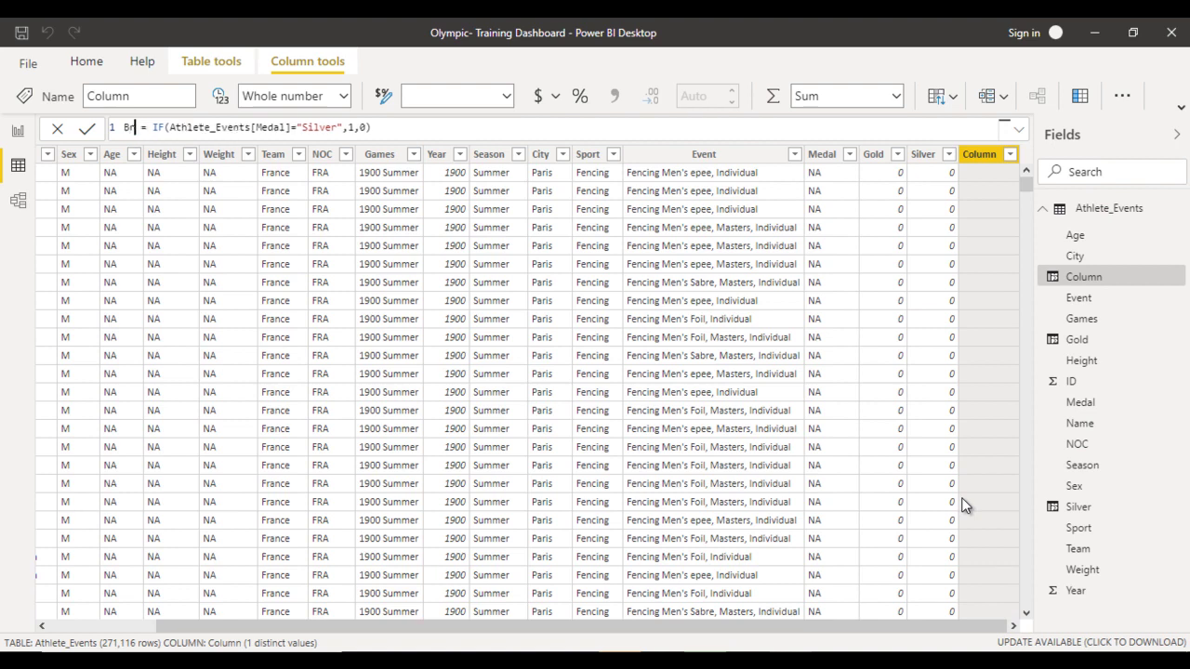
{"action": "type", "text": "e"}
Step: Change the medal tested in the Bronze column's formula to "Bronze" and commit the column
{"action": "key", "text": "ctrl+Right"}
{"action": "key", "text": "ctrl+Right"}
{"action": "key", "text": "ctrl+Right"}
{"action": "key", "text": "ctrl+Right"}
{"action": "key", "text": "ctrl+Right"}
{"action": "key", "text": "ctrl+Right"}
{"action": "key", "text": "ctrl+shift+Right"}
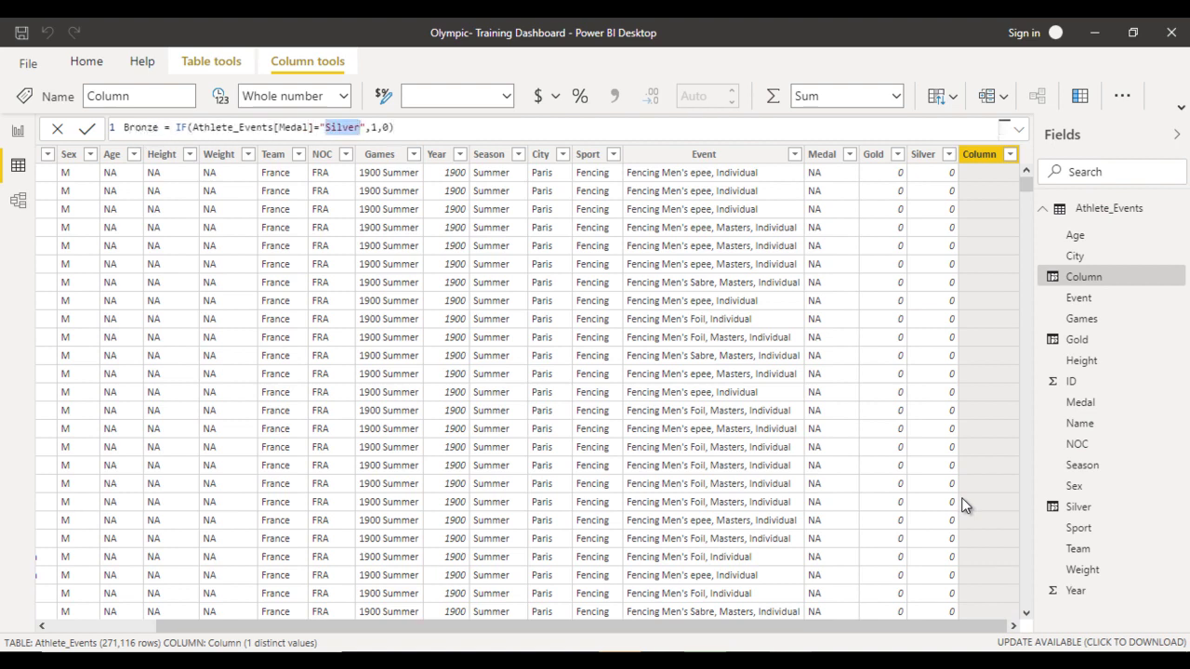
{"action": "type", "text": "Bronze"}
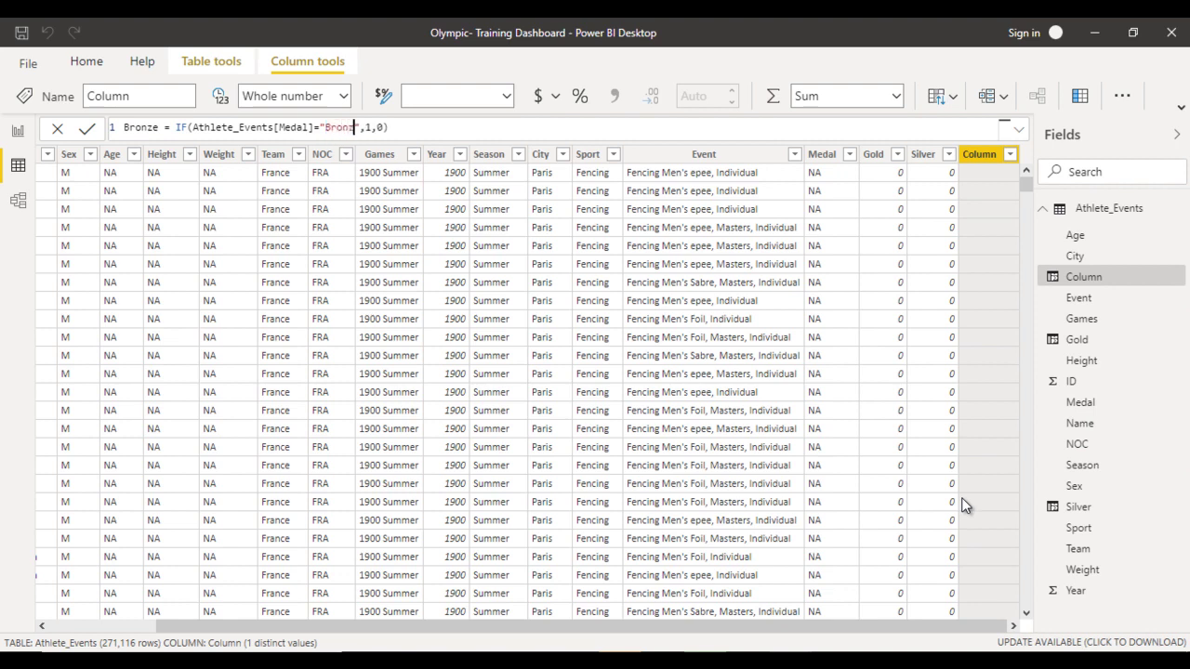
{"action": "key", "text": "Right"}
{"action": "key", "text": "Right"}
{"action": "key", "text": "Right"}
{"action": "key", "text": "Right"}
{"action": "key", "text": "Right"}
{"action": "key", "text": "Right"}
{"action": "key", "text": "Return"}
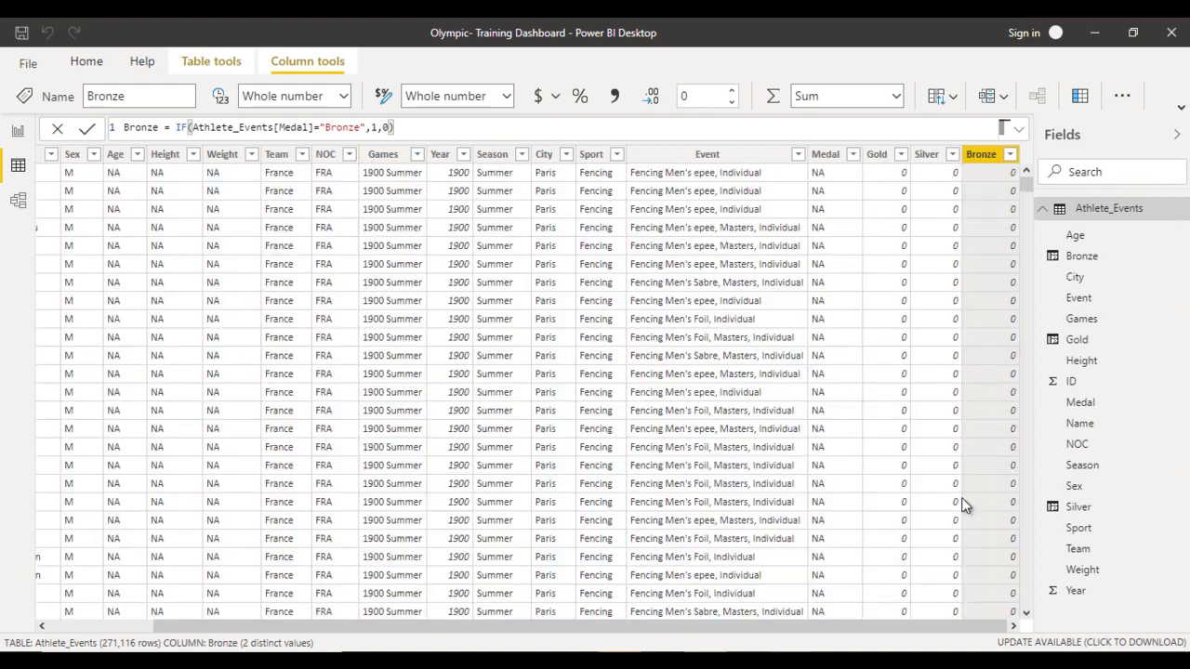
Step: In the report's player-wise matrix, remove the Medal column field and the ID value, and add Gold, Silver and Bronze as values
{"action": "left_click", "coordinate": [17, 131]}
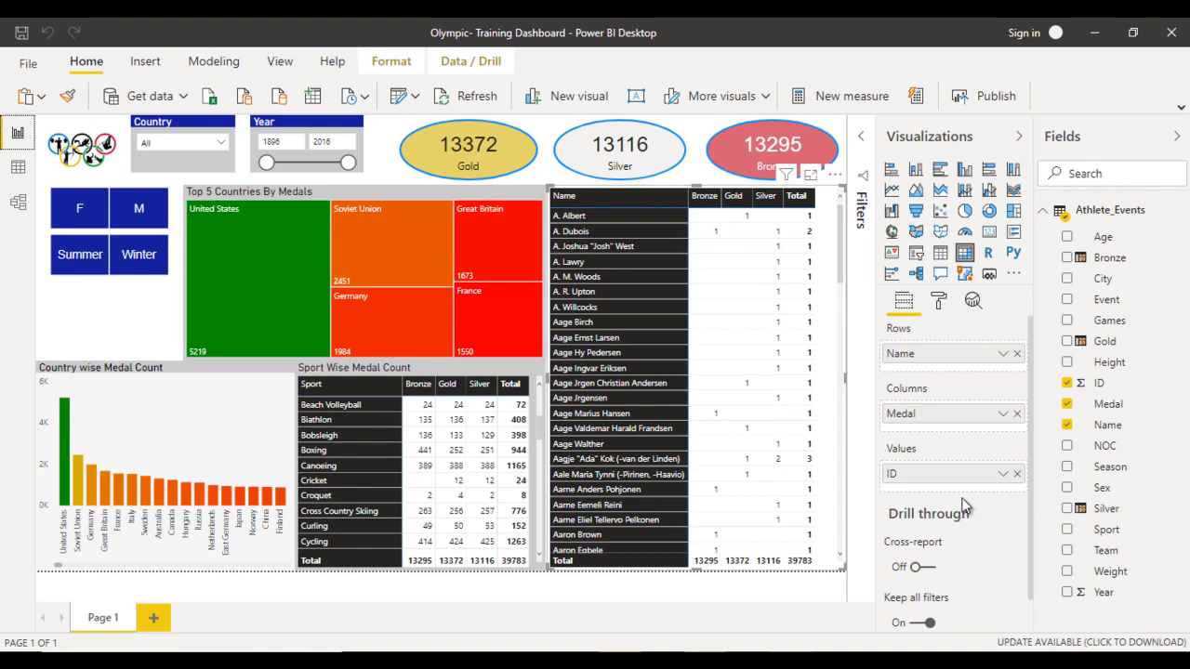
{"action": "left_click", "coordinate": [1017, 414]}
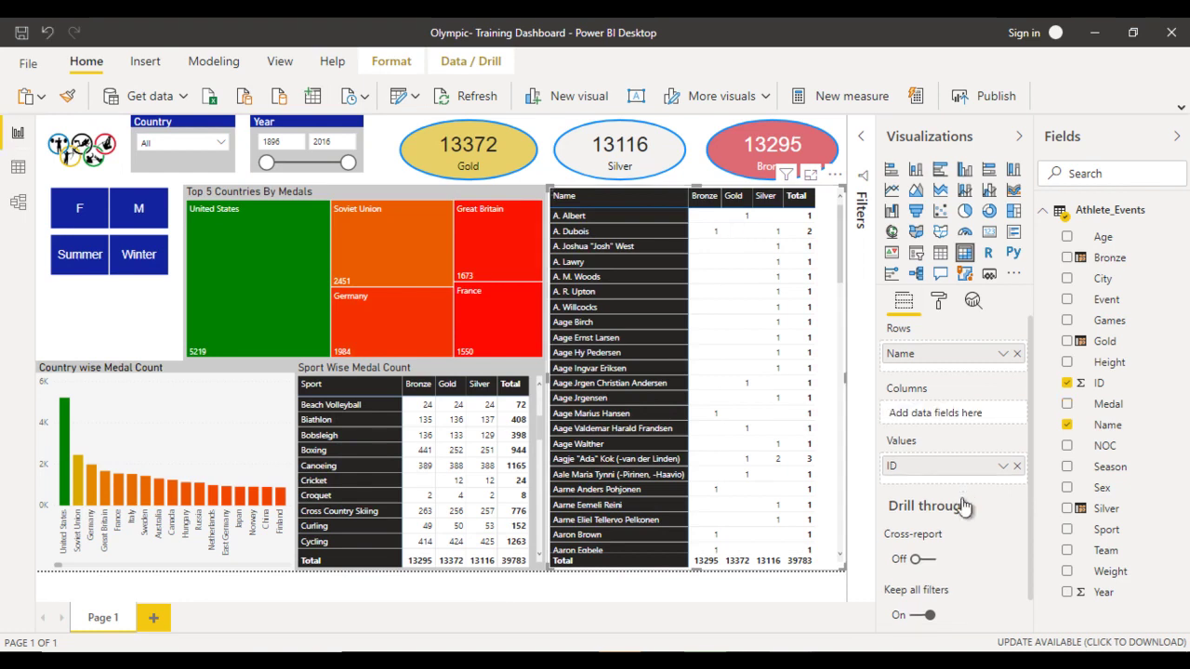
{"action": "left_click", "coordinate": [1017, 466]}
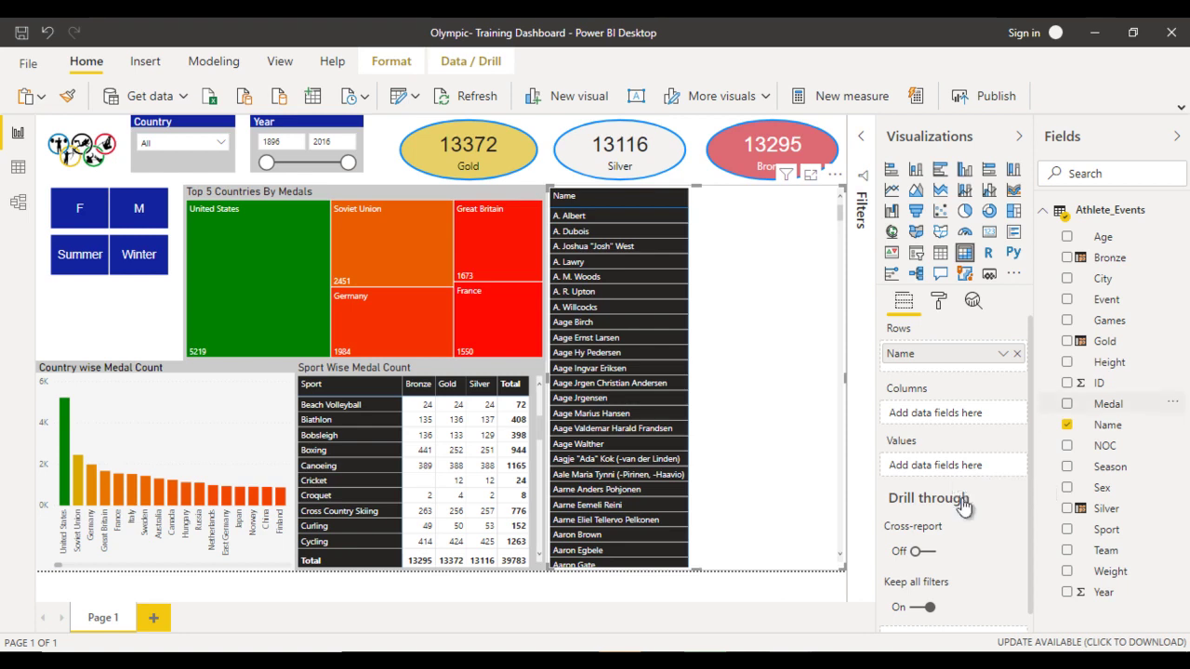
{"action": "mouse_move", "coordinate": [1105, 341]}
{"action": "left_mouse_down"}
{"action": "mouse_move", "coordinate": [935, 418]}
{"action": "mouse_move", "coordinate": [929, 476]}
{"action": "mouse_move", "coordinate": [907, 468]}
{"action": "left_mouse_up"}
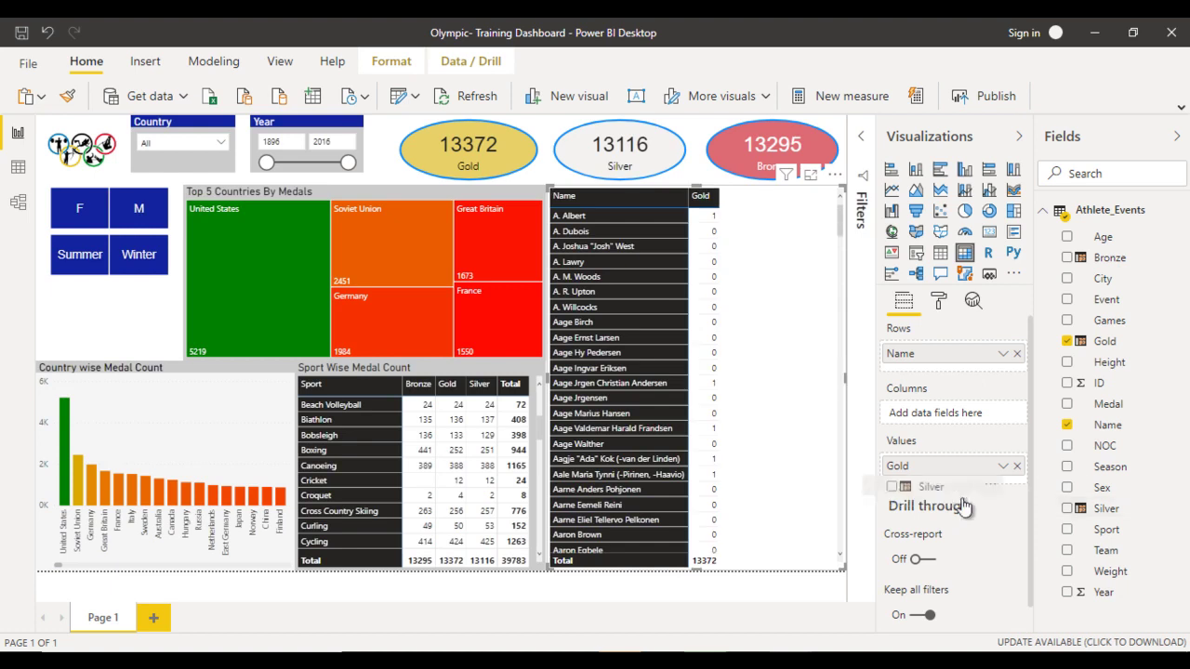
{"action": "left_click_drag", "start_coordinate": [962, 499], "coordinate": [963, 500]}
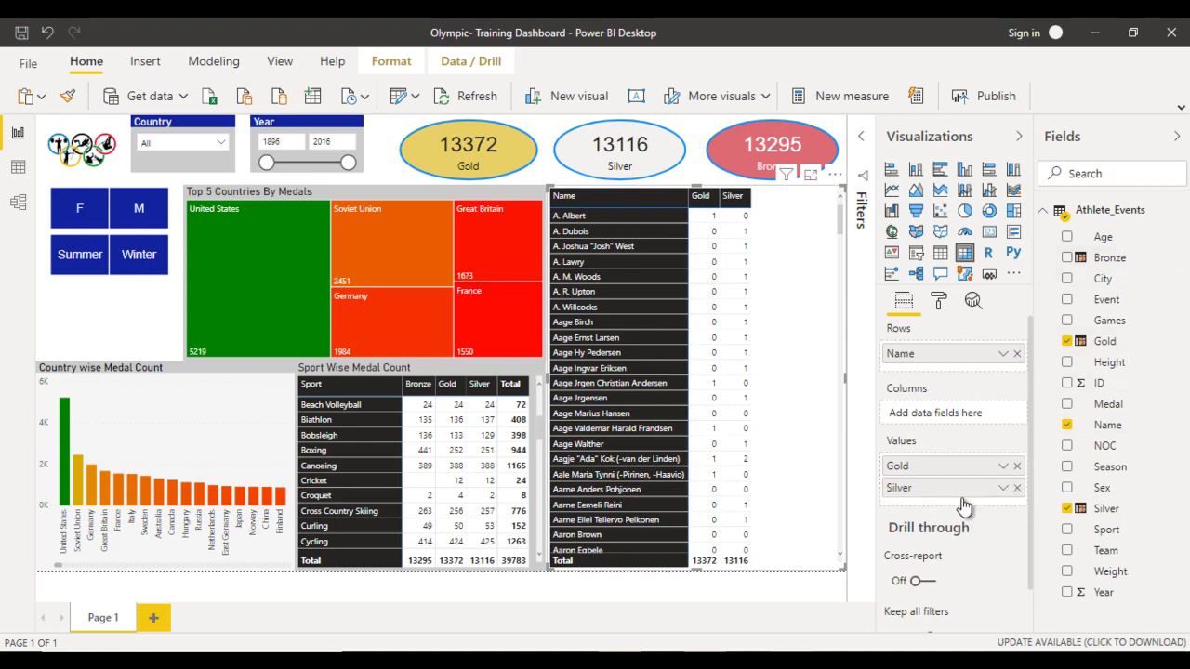
{"action": "left_click_drag", "start_coordinate": [964, 505], "coordinate": [964, 507]}
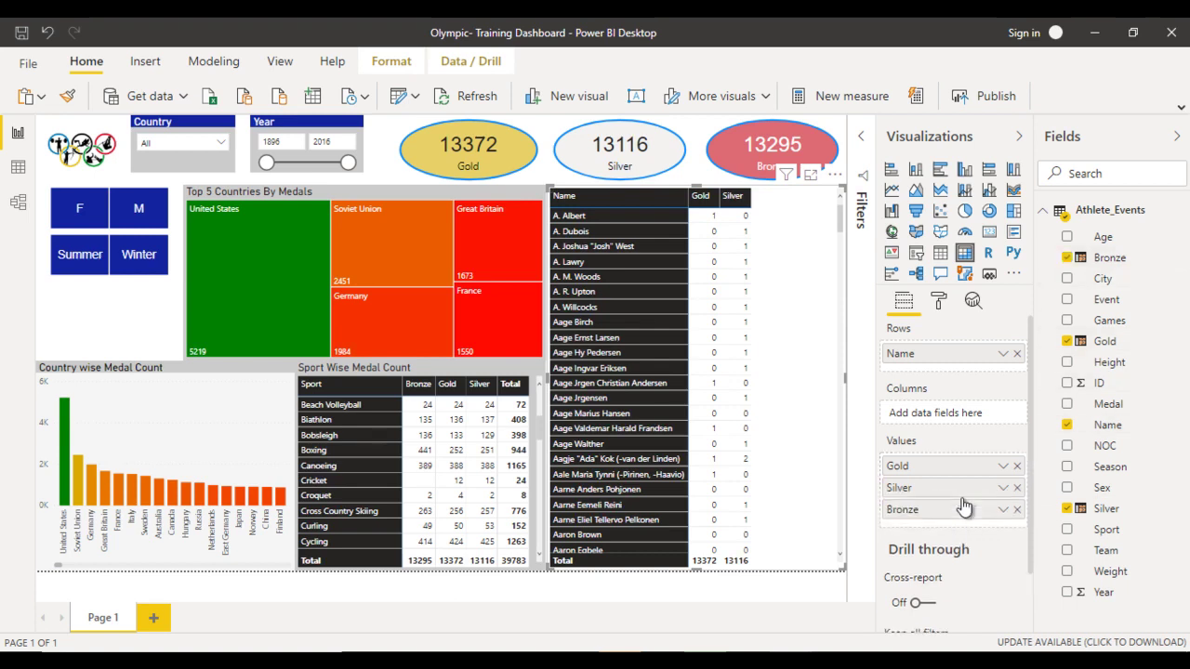
Step: Check the aggregation type of the Gold, Silver and Bronze values in the player-wise matrix
{"action": "right_click", "coordinate": [964, 505]}
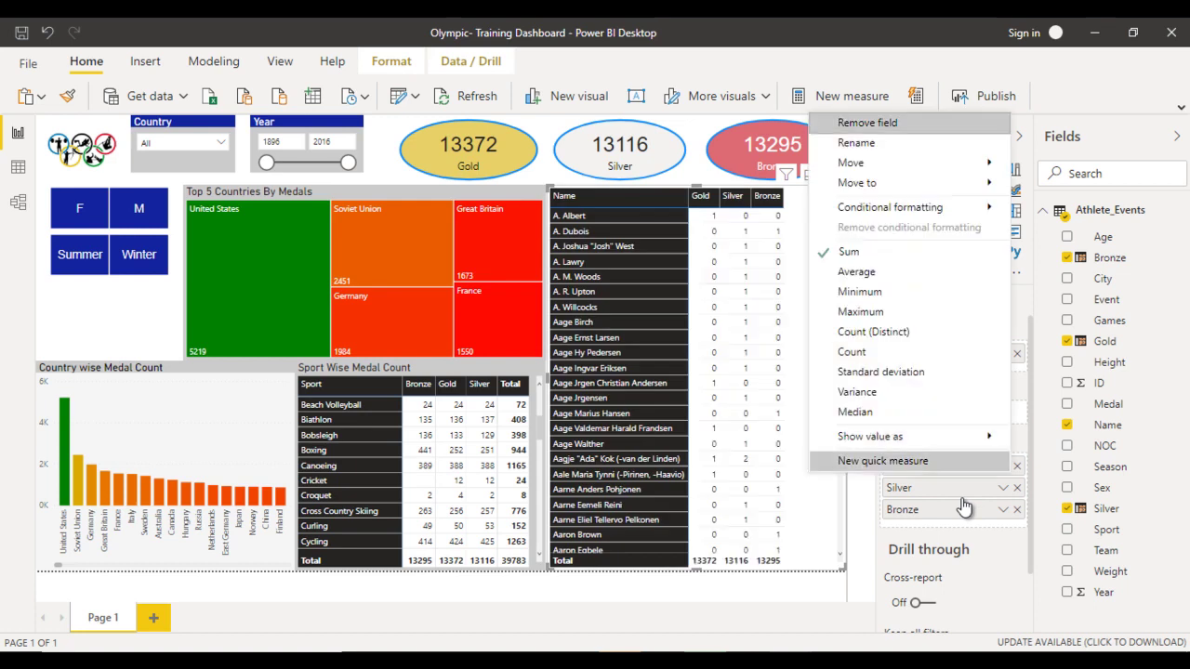
{"action": "left_click", "coordinate": [965, 504]}
{"action": "right_click", "coordinate": [964, 505]}
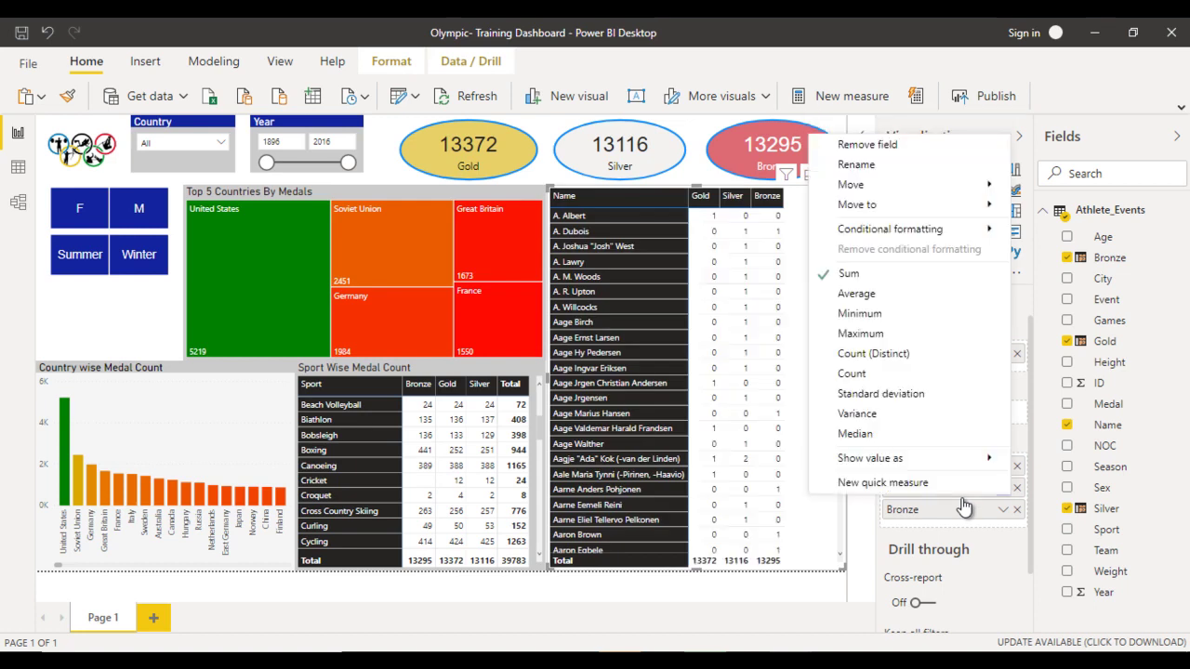
{"action": "left_click", "coordinate": [964, 504]}
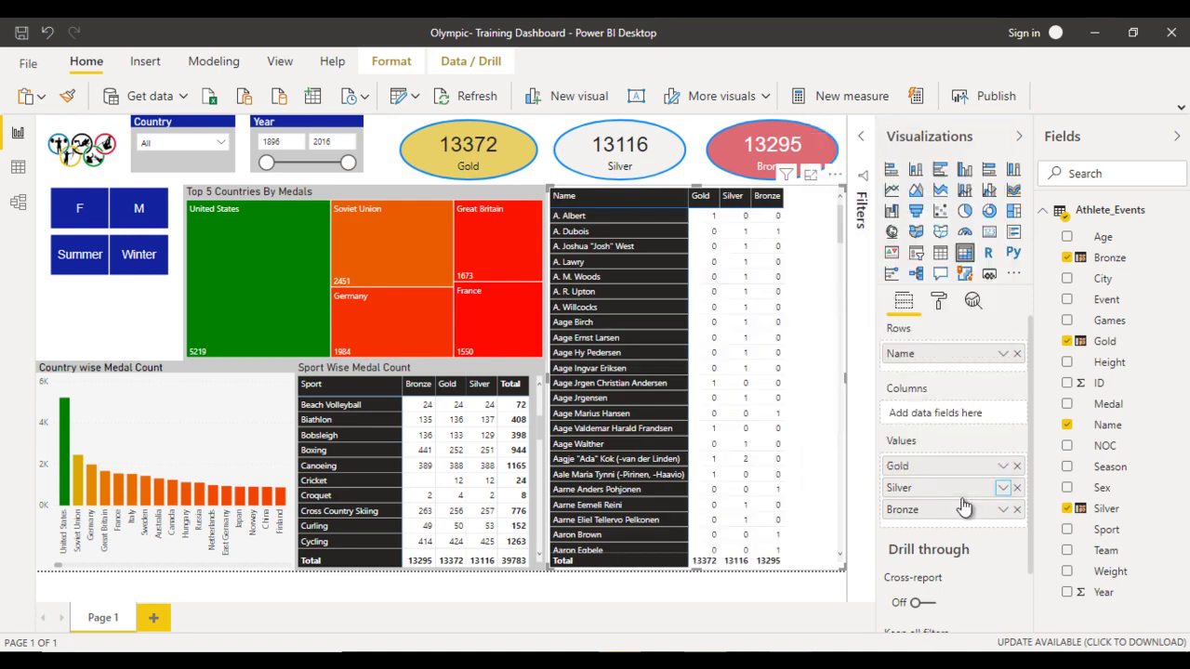
{"action": "right_click", "coordinate": [964, 505]}
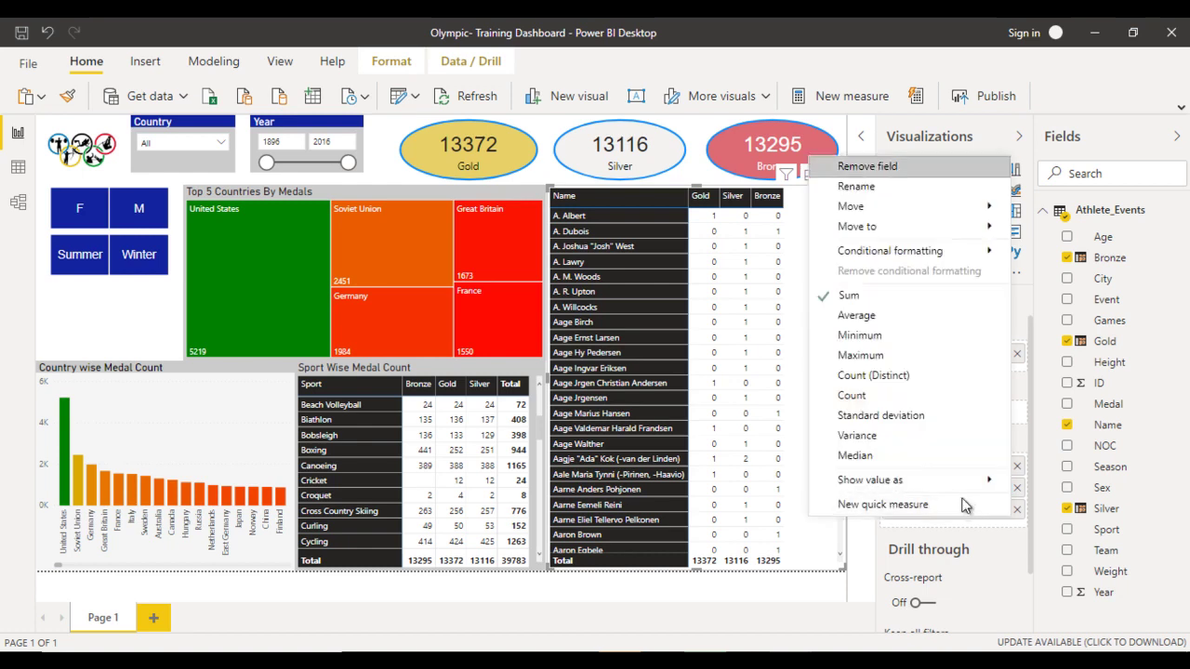
{"action": "key", "text": "Escape"}
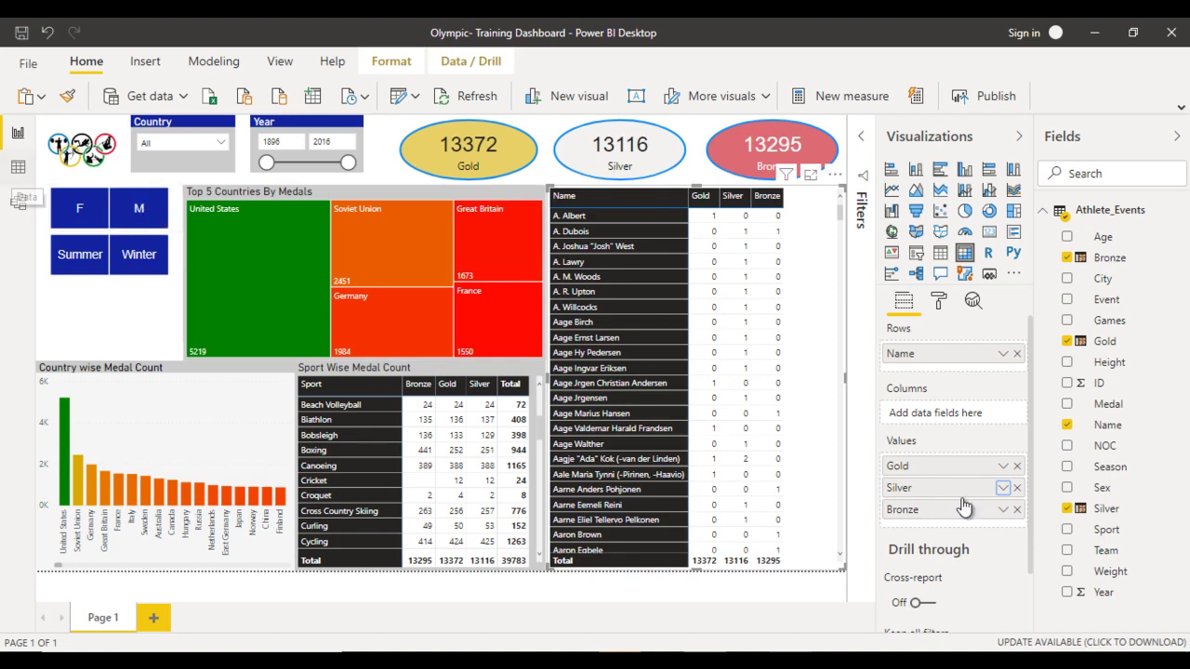
Step: In the Athlete_Events data, create the calculated column Total = Athlete_Events[Gold]+Athlete_Events[Silver]+Athlete_Events[Bronze]
{"action": "left_click", "coordinate": [18, 166]}
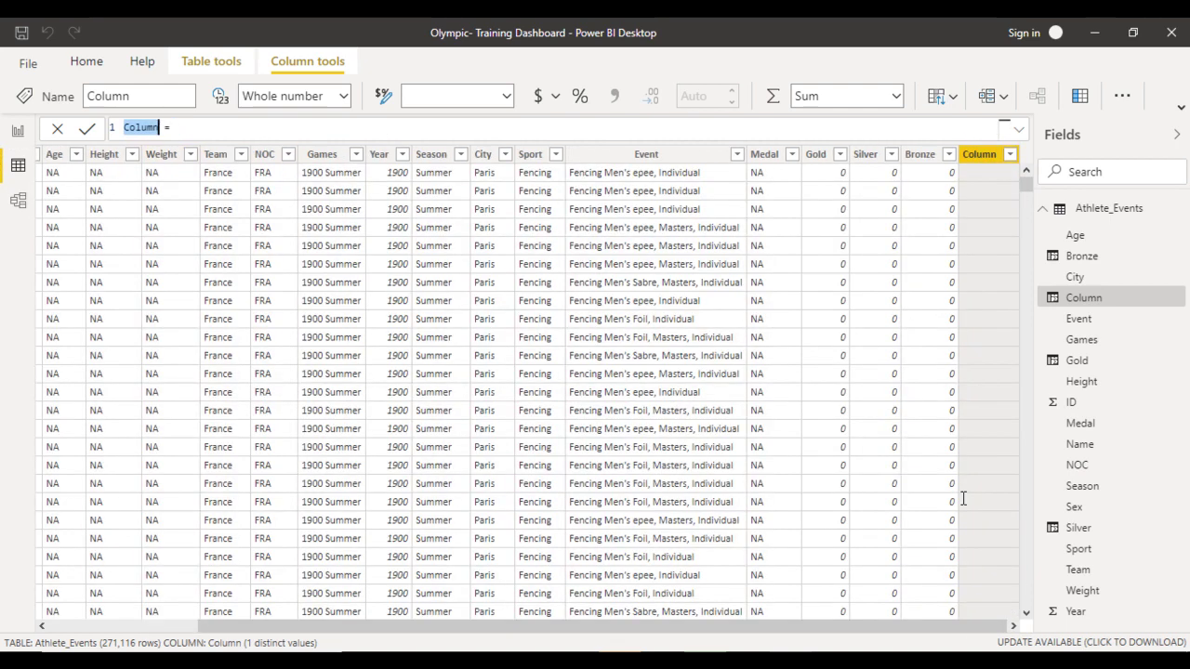
{"action": "type", "text": "Total"}
{"action": "key", "text": "Right"}
{"action": "key", "text": "Right"}
{"action": "type", "text": "Athlete_Events[Gold]"}
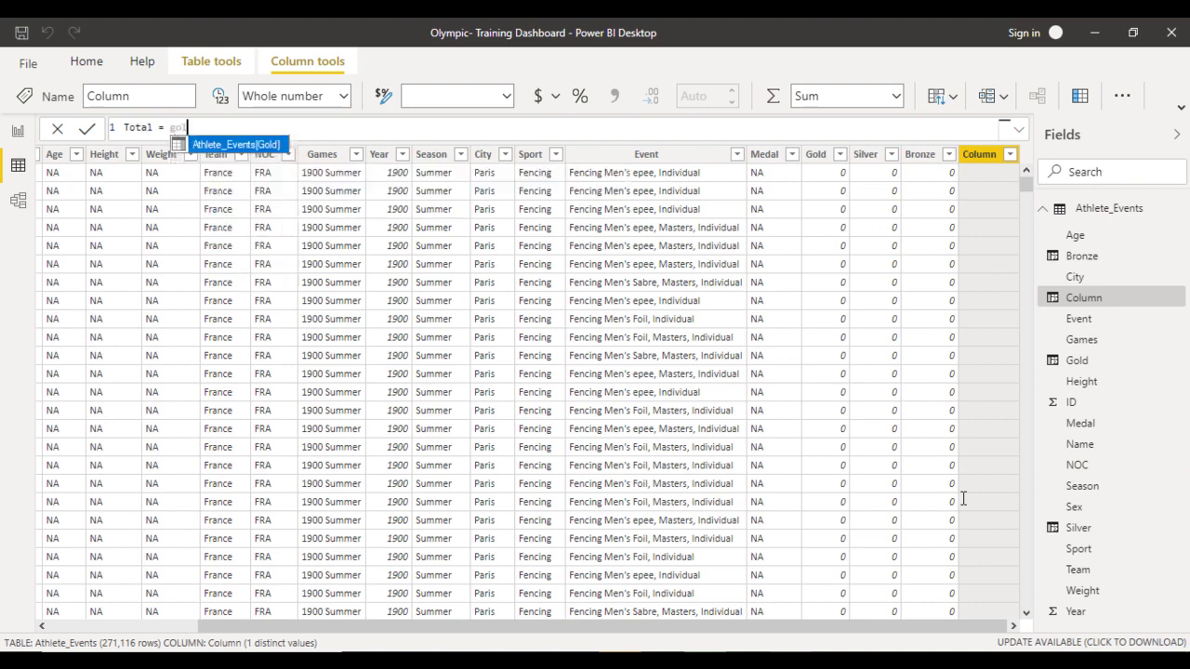
{"action": "key", "text": "Tab"}
{"action": "type", "text": "+Athlete_Events[Silver]"}
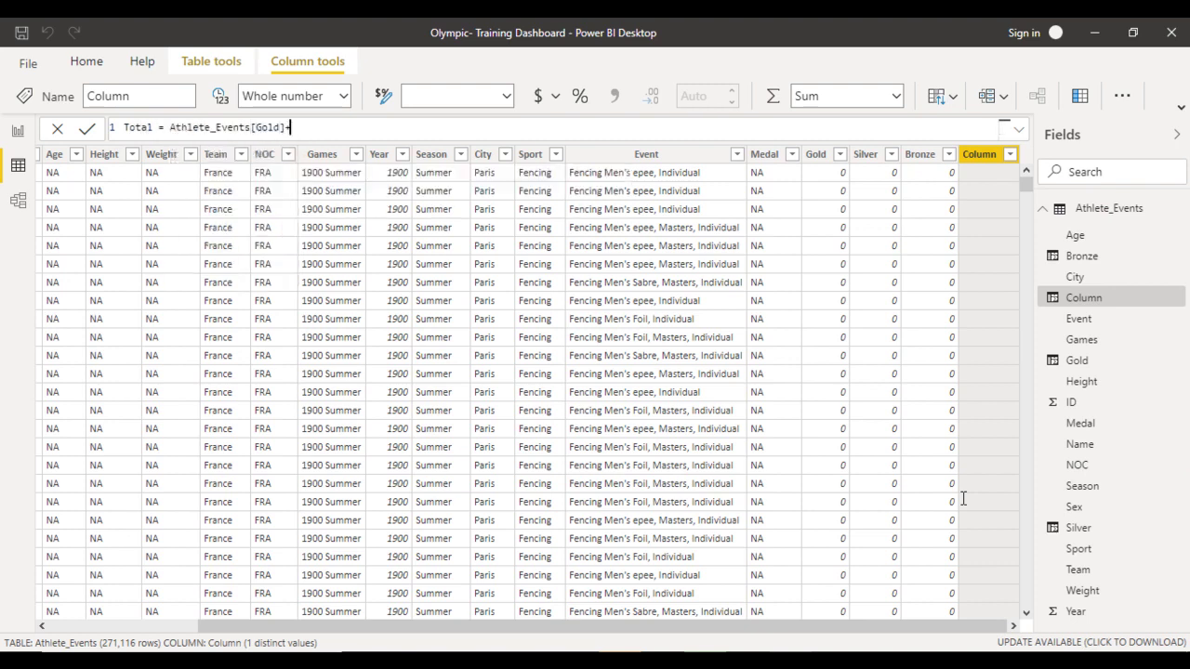
{"action": "key", "text": "Tab"}
{"action": "type", "text": "+bro"}
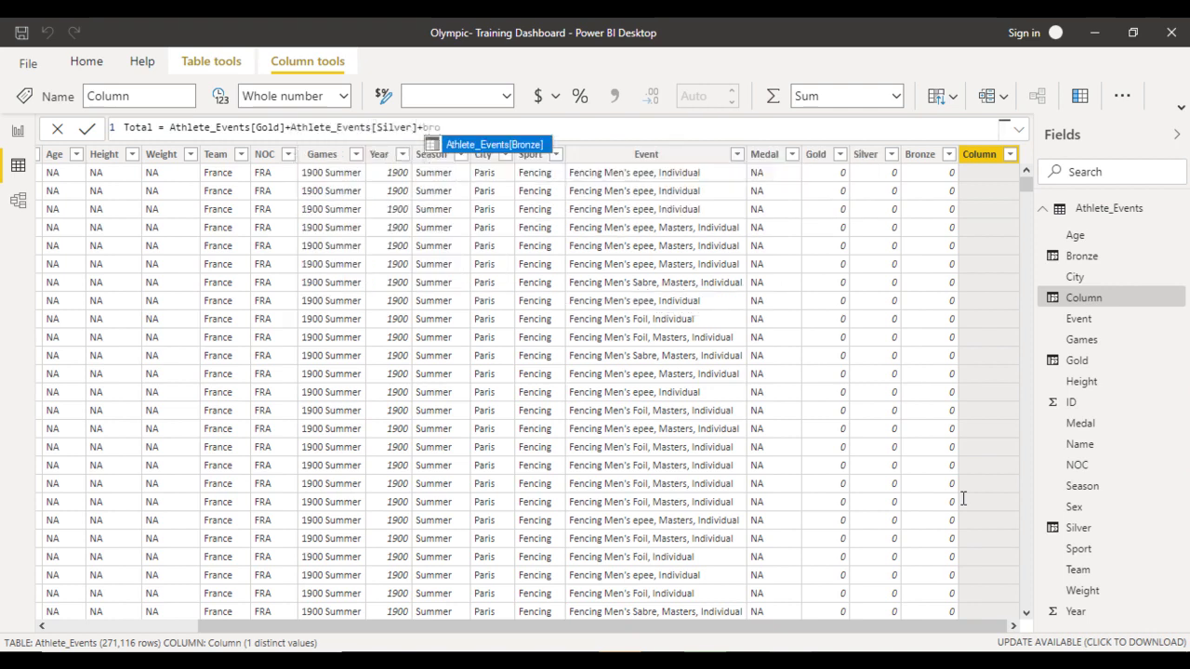
{"action": "key", "text": "Tab"}
{"action": "key", "text": "Return"}
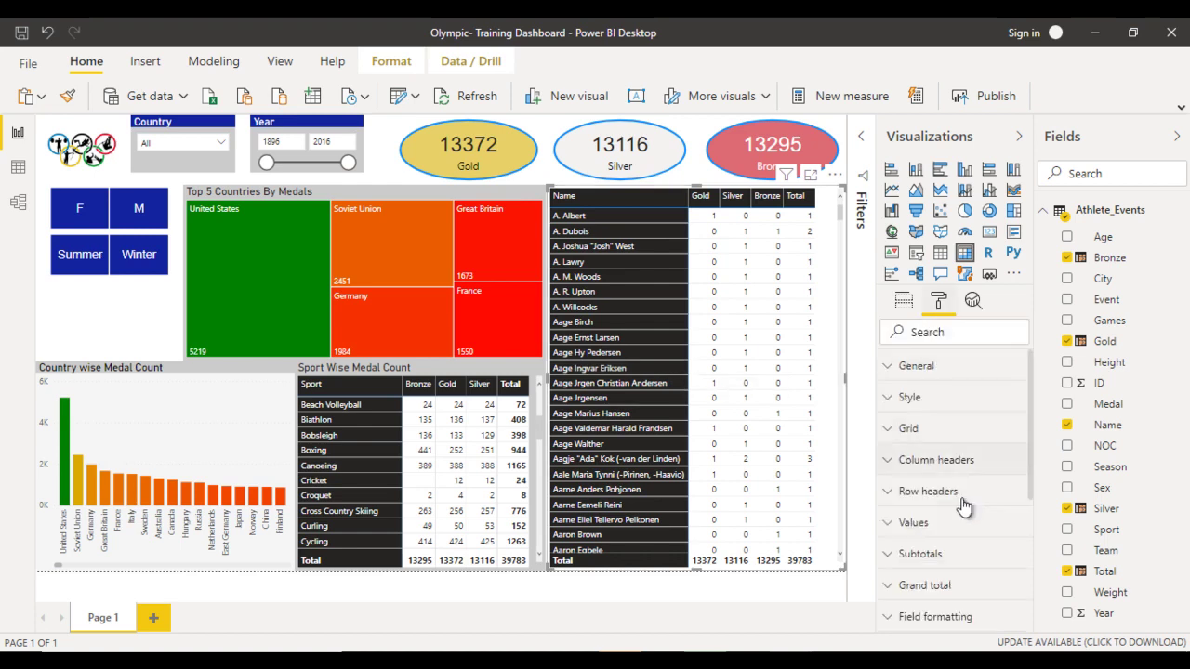
Step: Set the background color of the player-wise matrix's row headers to the custom orange ff6600
{"action": "left_click", "coordinate": [928, 491]}
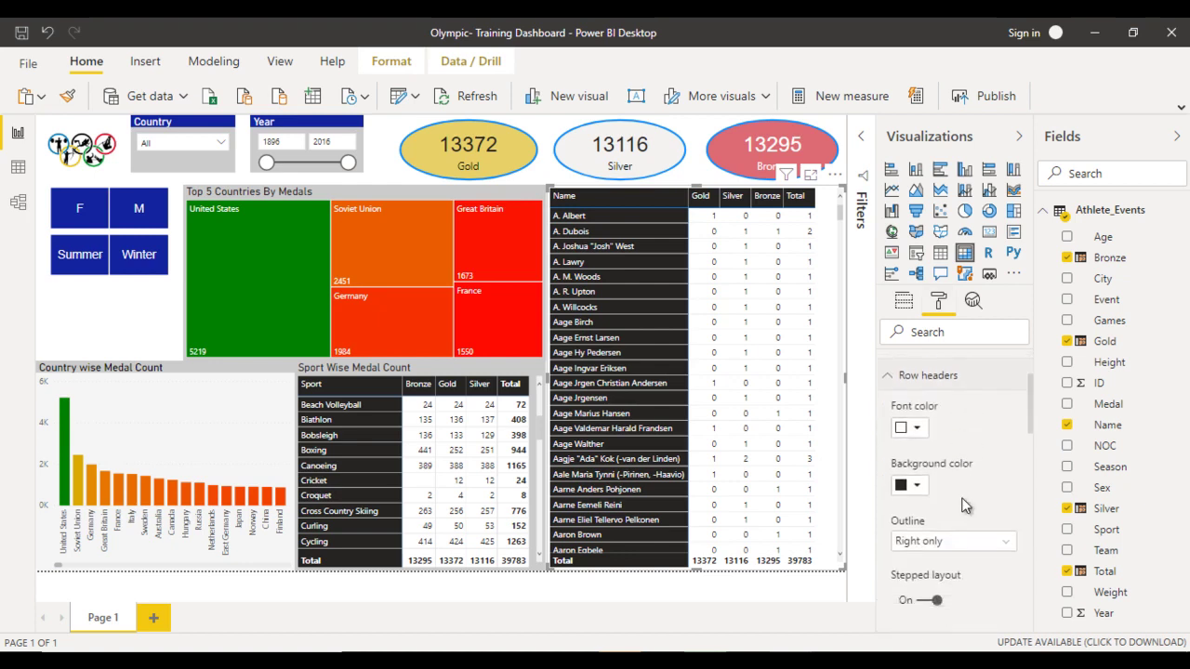
{"action": "left_click", "coordinate": [909, 485]}
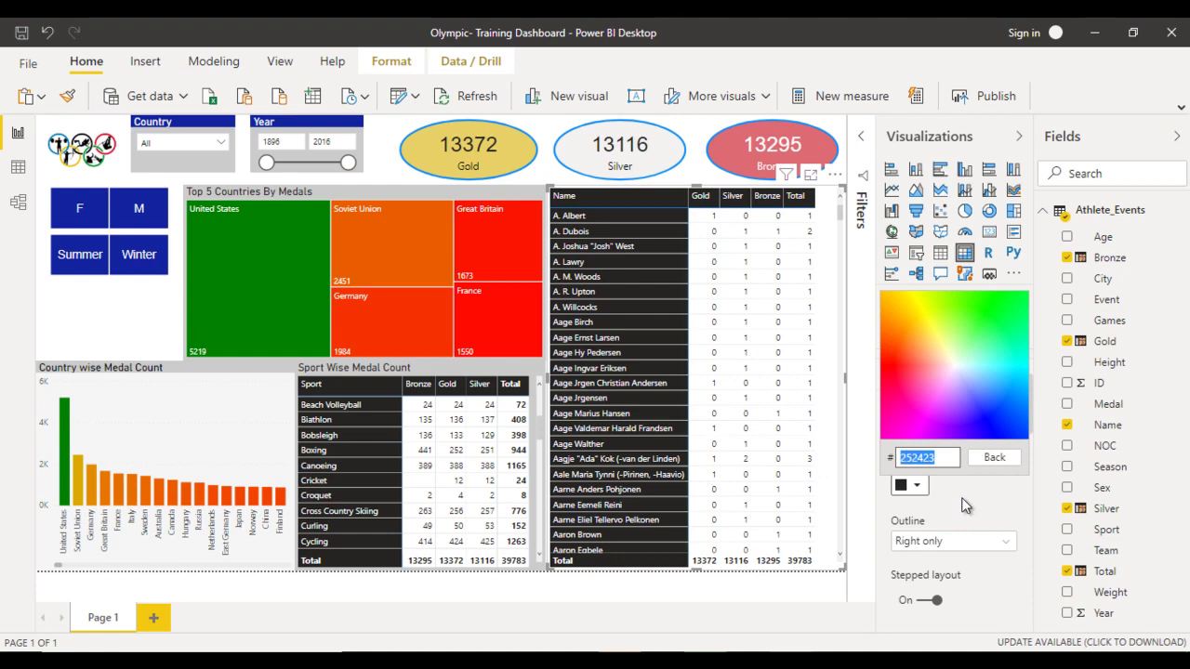
{"action": "type", "text": "ff6600"}
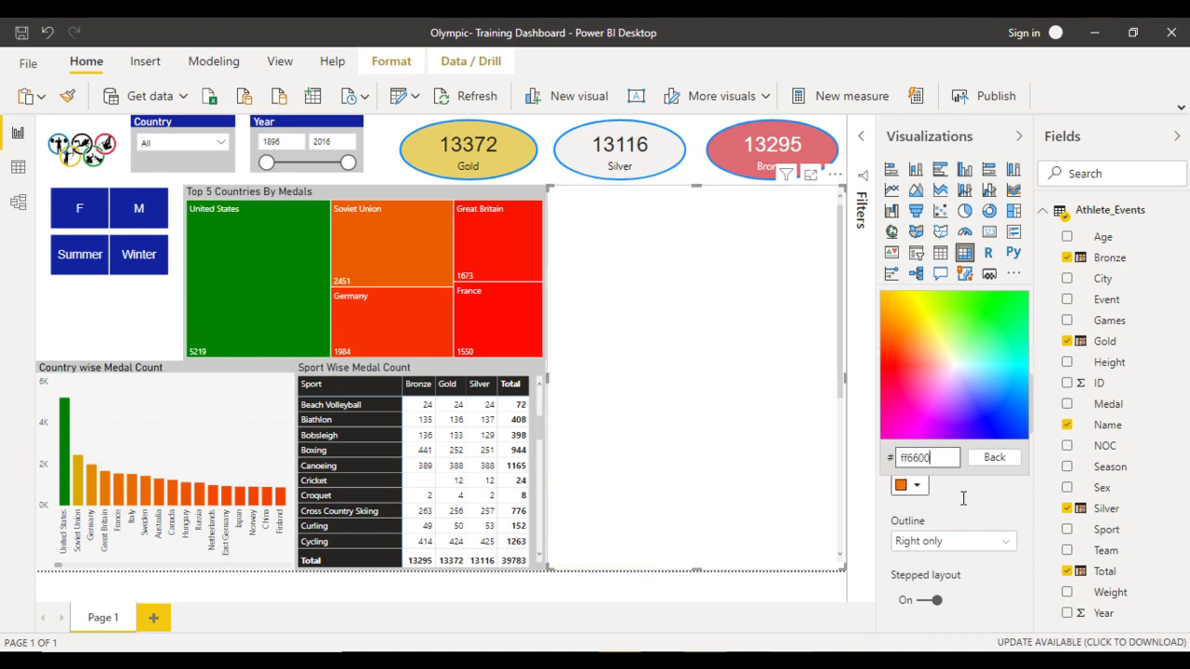
{"action": "left_click", "coordinate": [961, 499]}
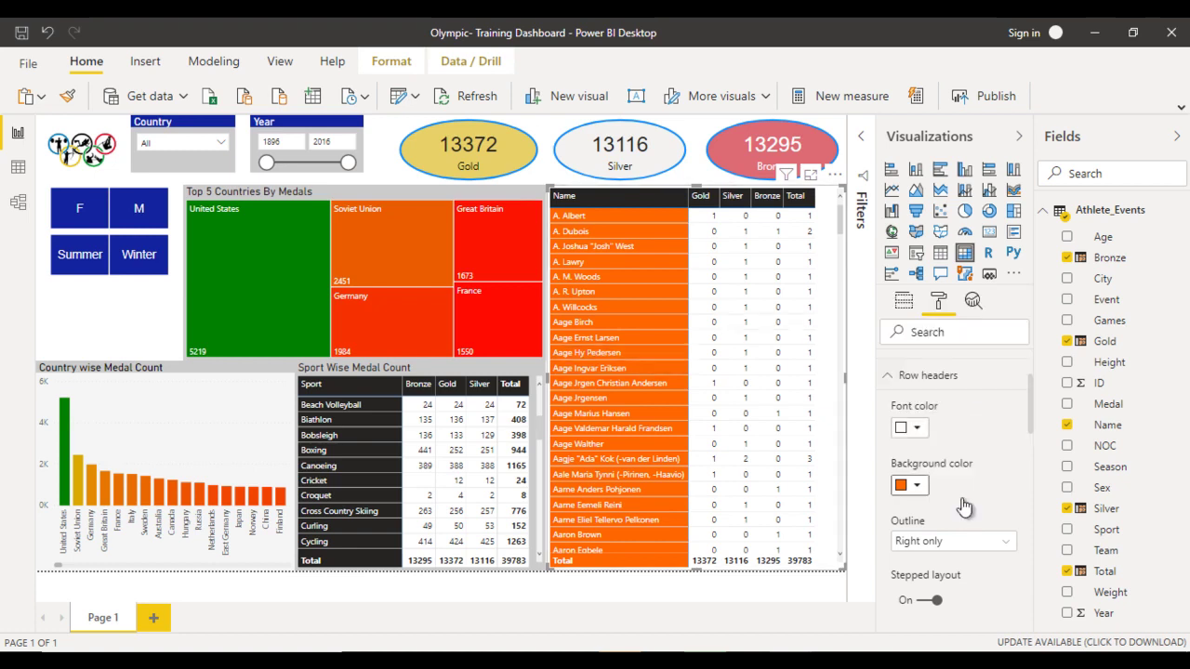
{"action": "left_click", "coordinate": [964, 507]}
Step: Set the background color of the player-wise matrix's column headers to the recently used dark blue
{"action": "scroll", "coordinate": [964, 506], "scroll_direction": "up", "scroll_amount": 1}
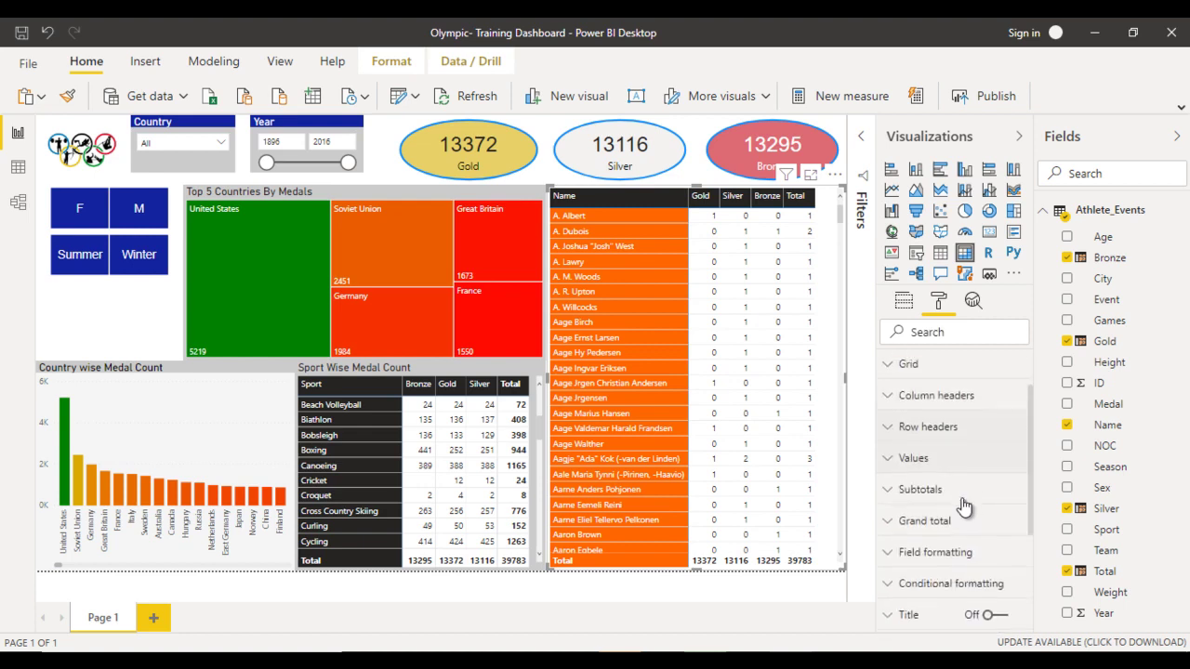
{"action": "left_click", "coordinate": [935, 395]}
{"action": "left_click", "coordinate": [906, 512]}
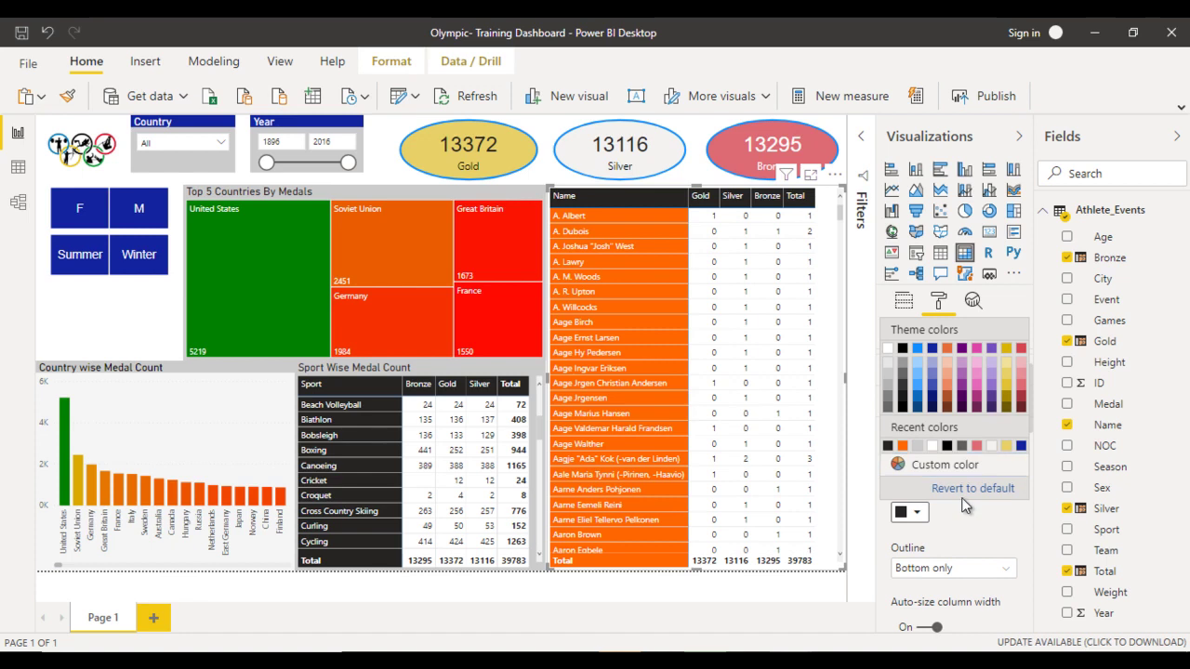
{"action": "left_click", "coordinate": [964, 502]}
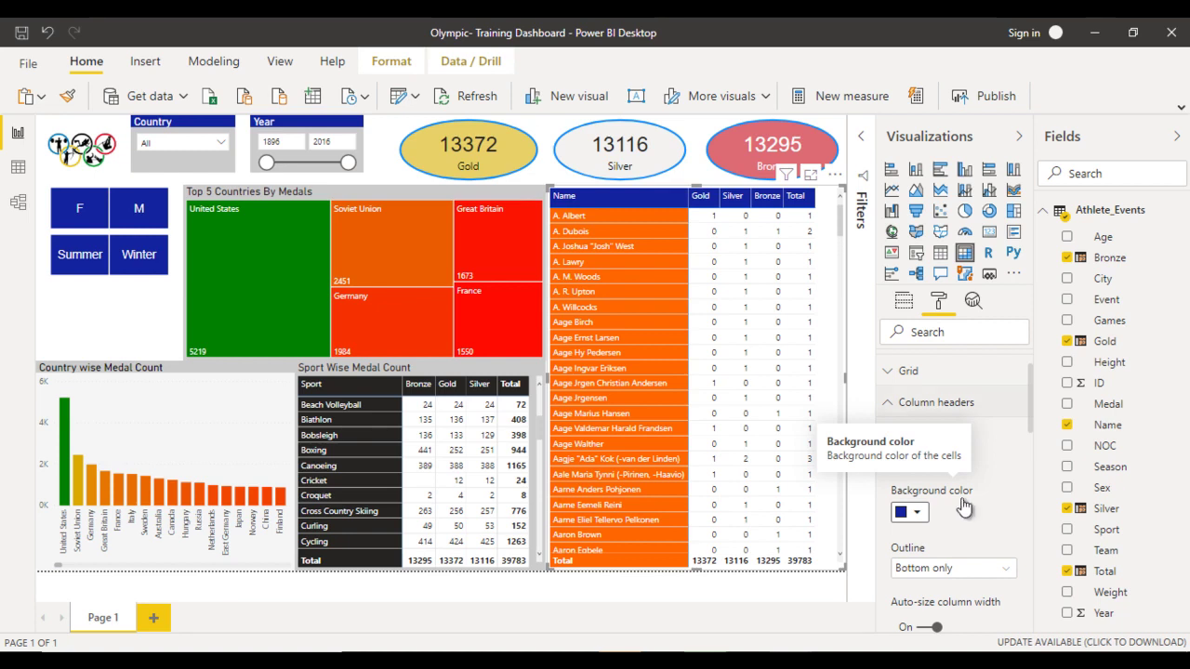
{"action": "left_click", "coordinate": [935, 403]}
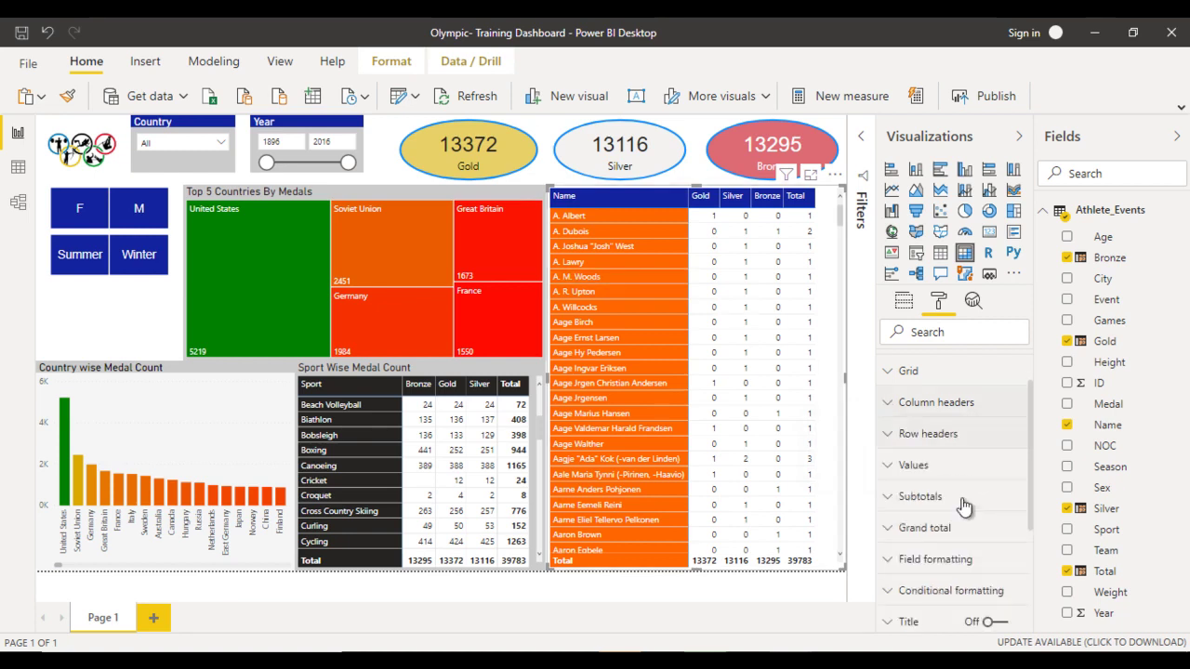
Step: Increase the text size of the player-wise matrix's values to 11 pt
{"action": "scroll", "coordinate": [963, 506], "scroll_direction": "down", "scroll_amount": 3}
{"action": "scroll", "coordinate": [963, 506], "scroll_direction": "down", "scroll_amount": 5}
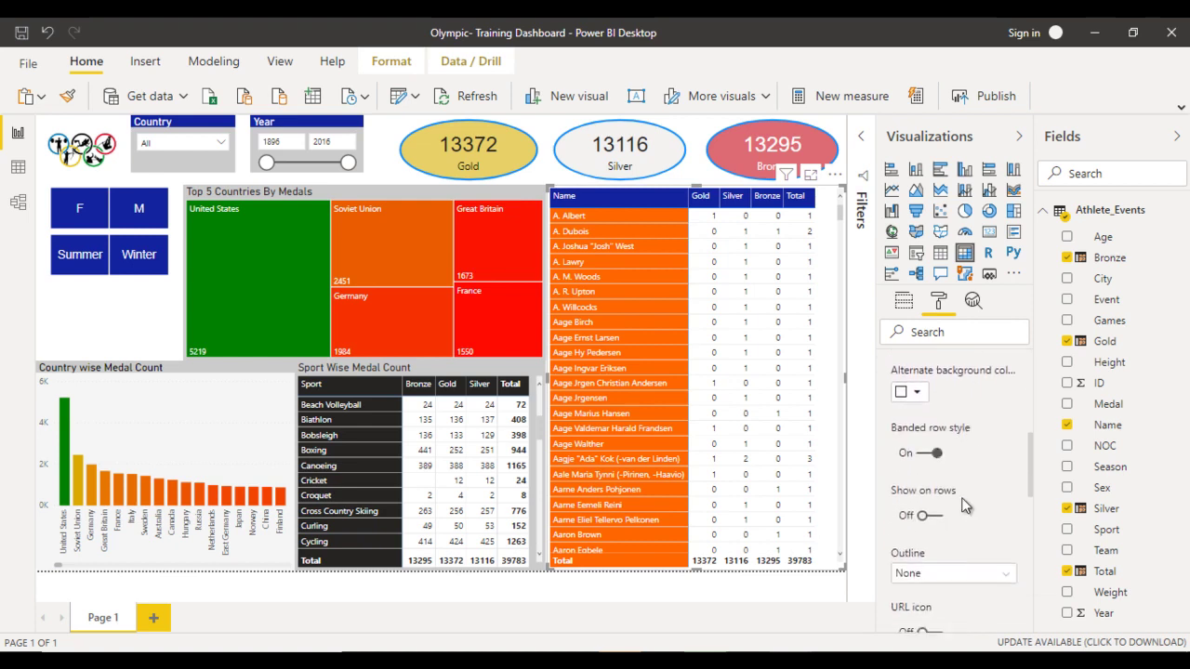
{"action": "scroll", "coordinate": [963, 505], "scroll_direction": "down", "scroll_amount": 1}
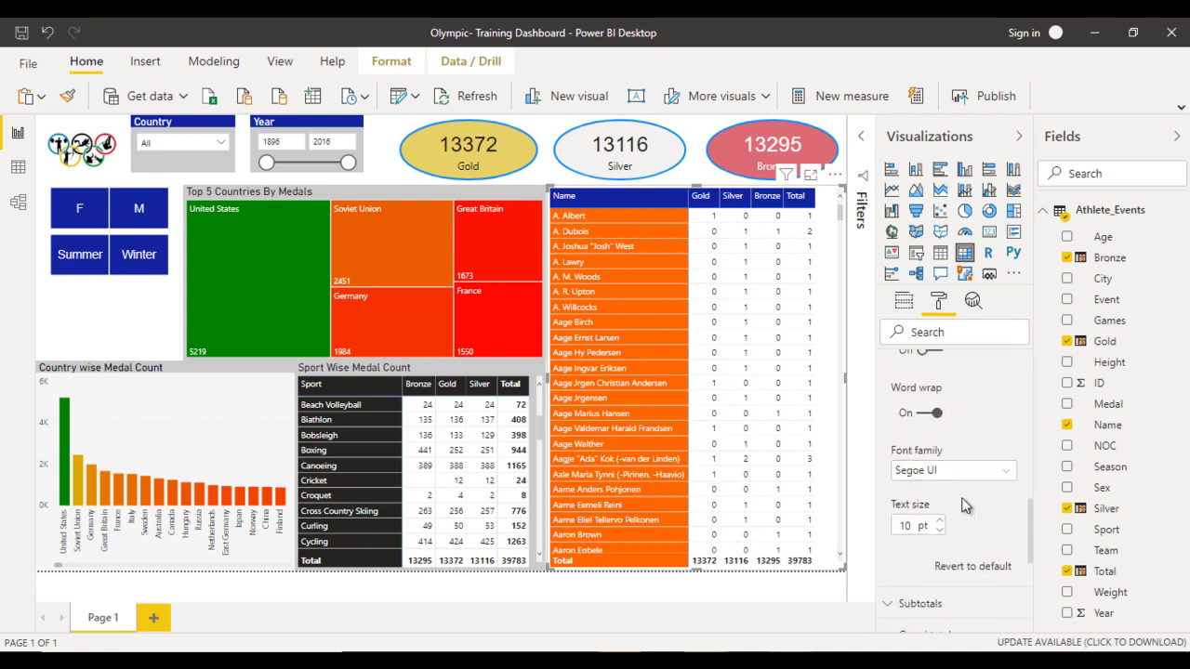
{"action": "left_click", "coordinate": [940, 520]}
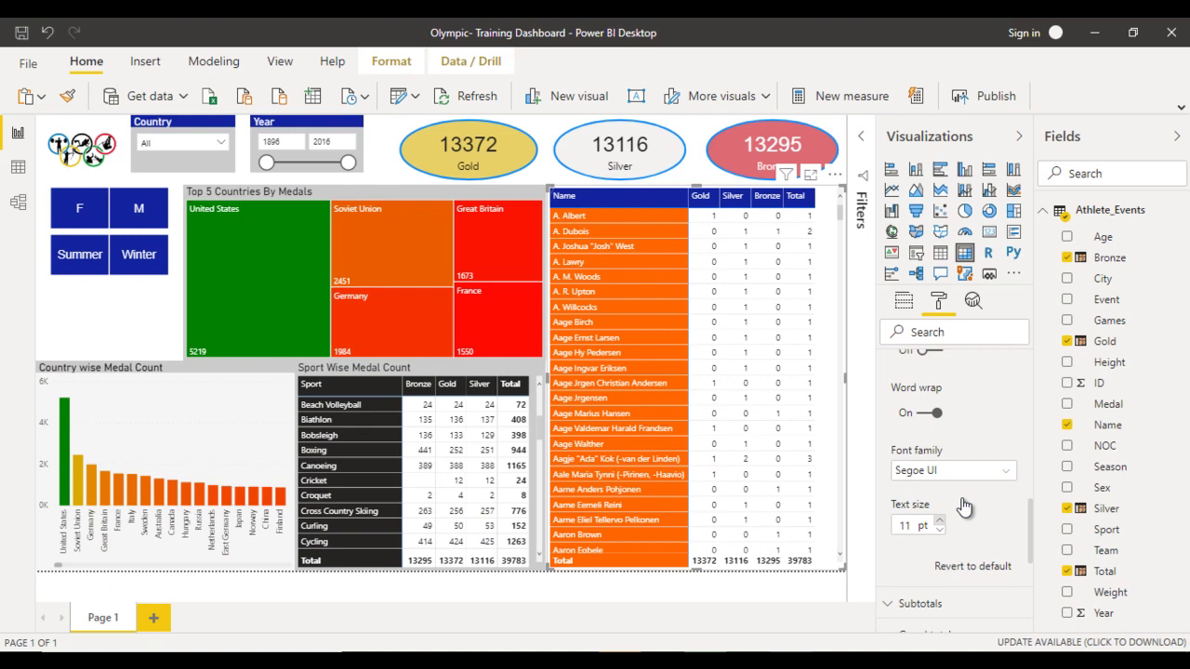
Step: Change the font family of the player-wise matrix's values to Arial
{"action": "left_click", "coordinate": [964, 471]}
{"action": "key", "text": "Down"}
{"action": "key", "text": "Down"}
{"action": "key", "text": "Down"}
{"action": "key", "text": "Down"}
{"action": "key", "text": "Up"}
{"action": "key", "text": "Up"}
{"action": "key", "text": "Up"}
{"action": "key", "text": "Return"}
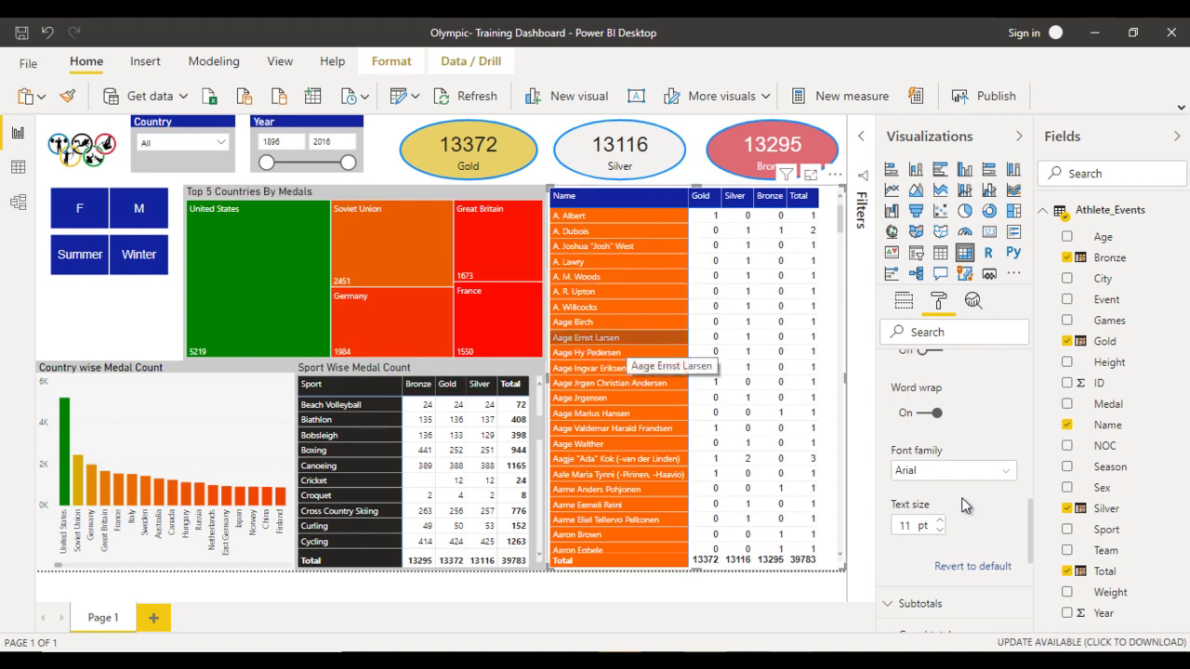
Step: Set the text size in the player-wise matrix's grid settings to 11 pt and deselect the matrix
{"action": "scroll", "coordinate": [962, 505], "scroll_direction": "down", "scroll_amount": 3}
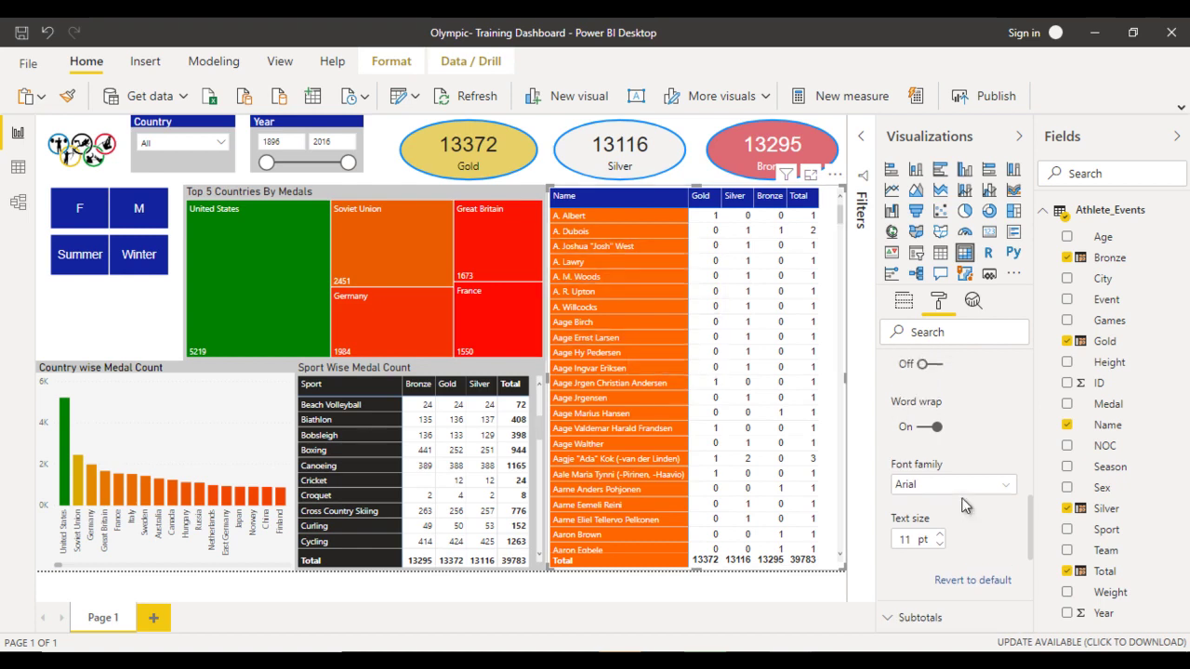
{"action": "scroll", "coordinate": [962, 500], "scroll_direction": "up", "scroll_amount": 5}
{"action": "left_click", "coordinate": [962, 505]}
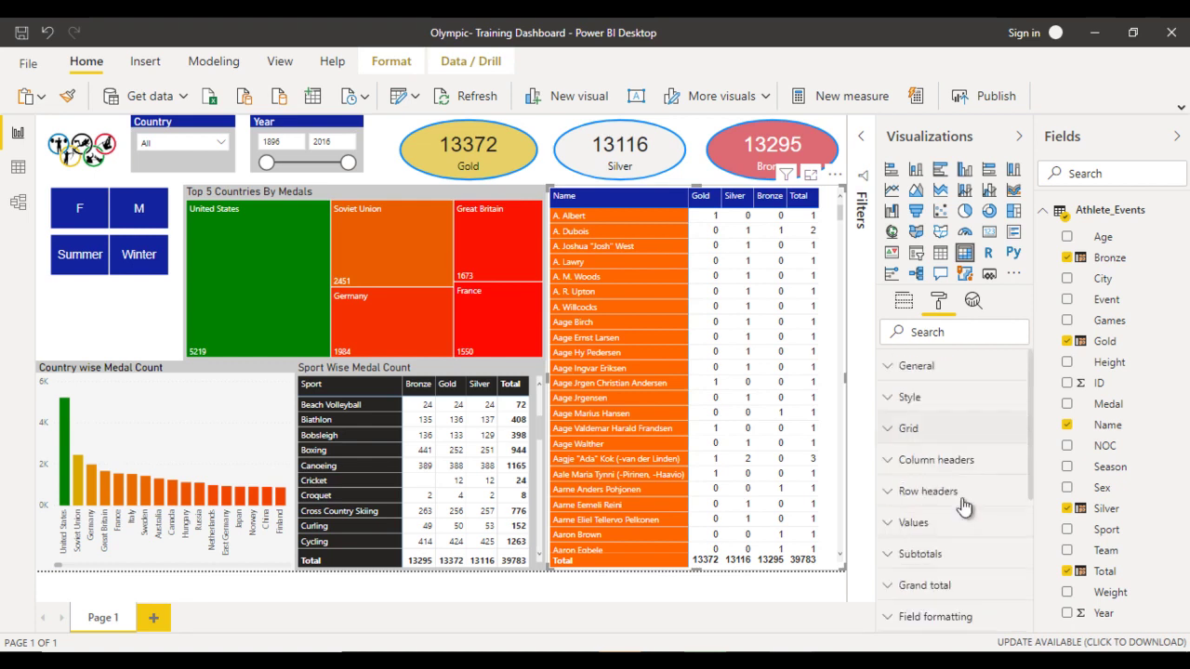
{"action": "scroll", "coordinate": [962, 505], "scroll_direction": "down", "scroll_amount": 5}
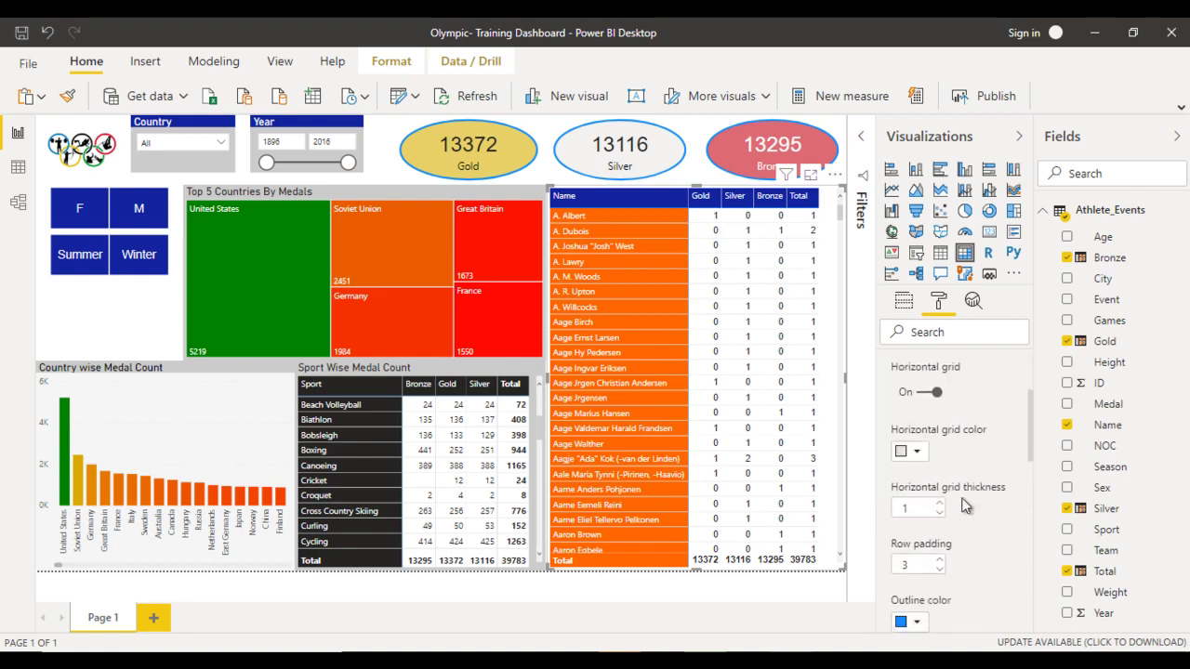
{"action": "scroll", "coordinate": [964, 507], "scroll_direction": "down", "scroll_amount": 1}
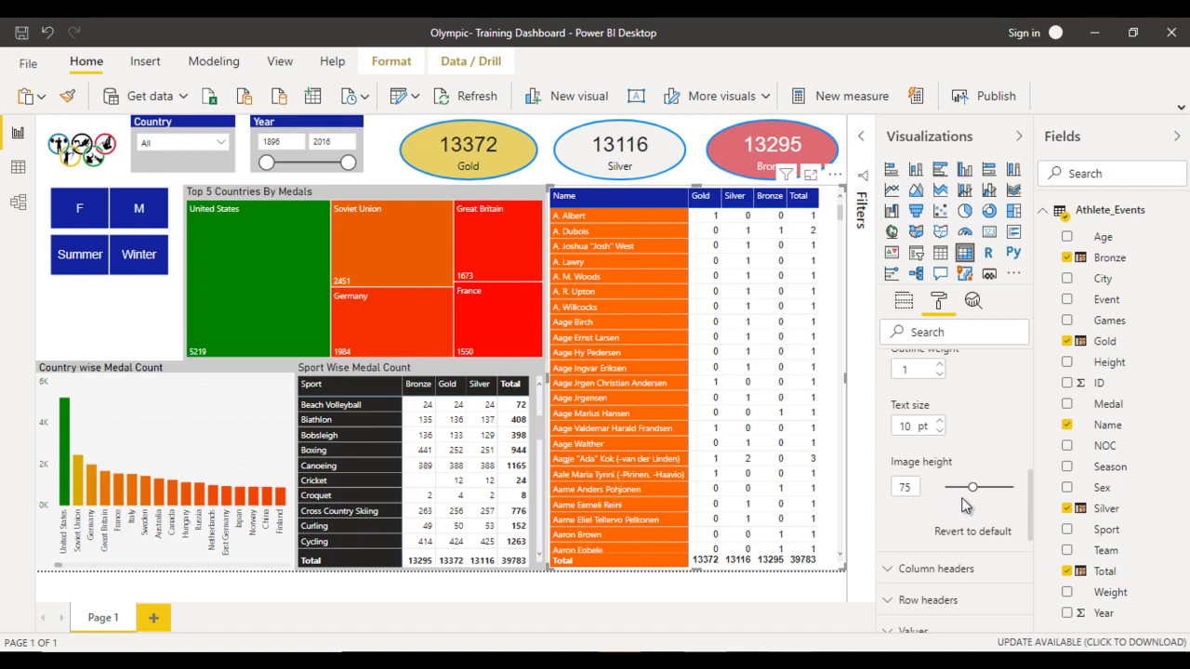
{"action": "left_click", "coordinate": [939, 420]}
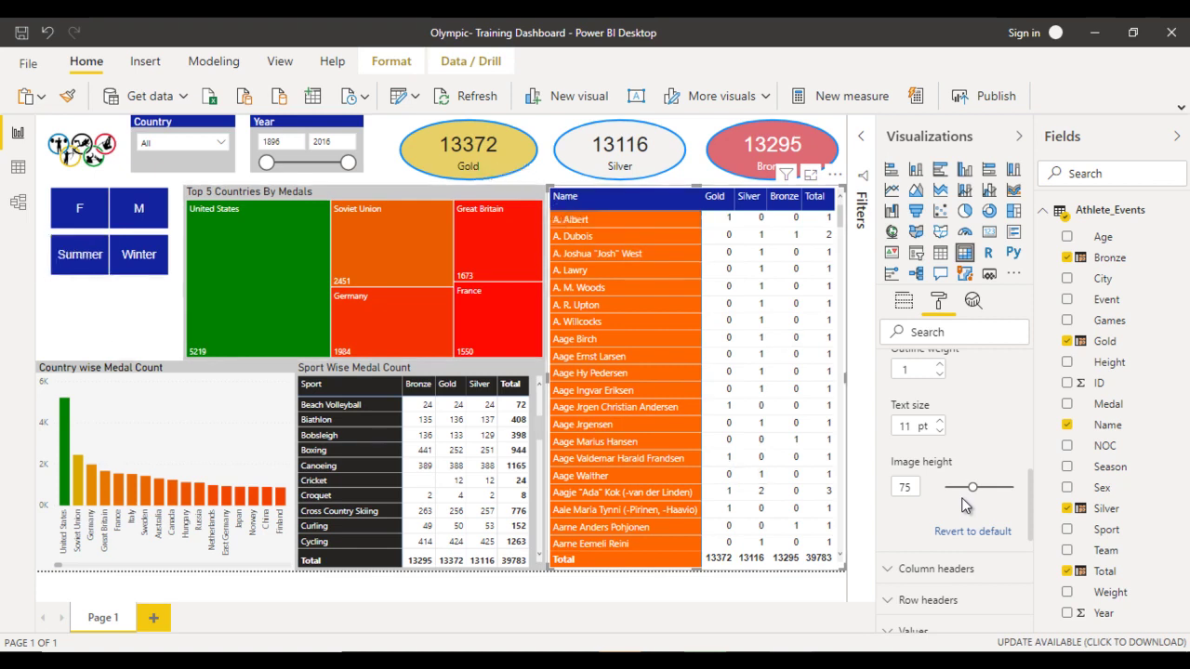
{"action": "key", "text": "Escape"}
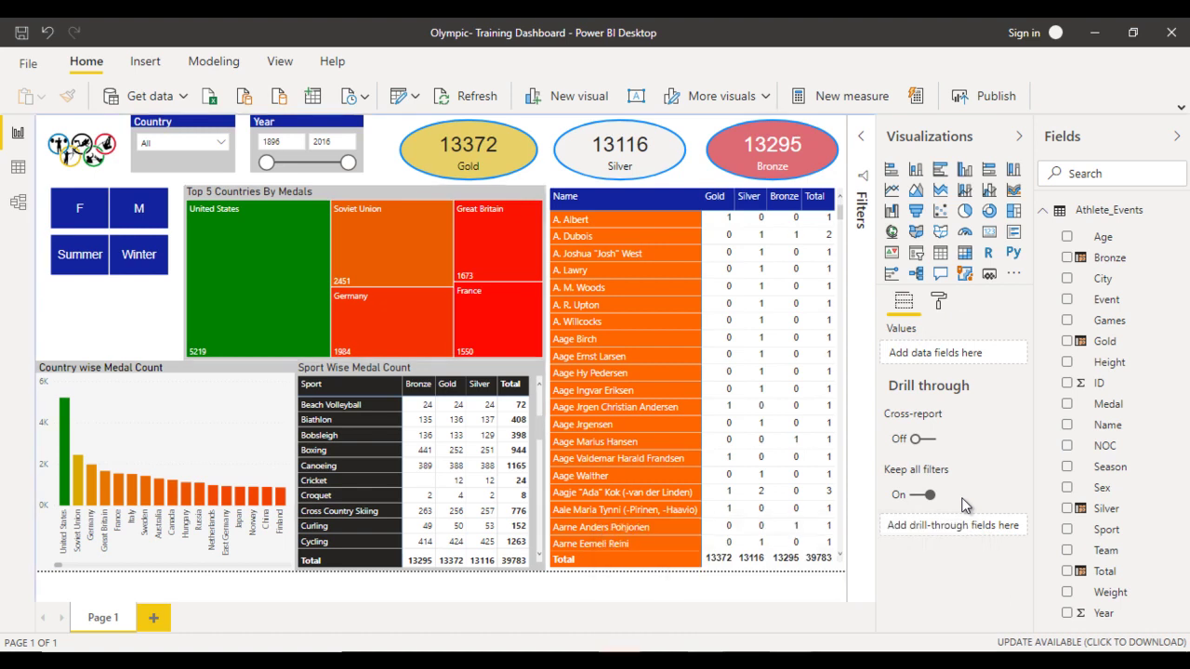
Step: Switch to the finished Olympic report to examine its youngest medalist cards, and return to the training dashboard
{"action": "mouse_move", "coordinate": [790, 662]}
{"action": "left_click", "coordinate": [883, 595]}
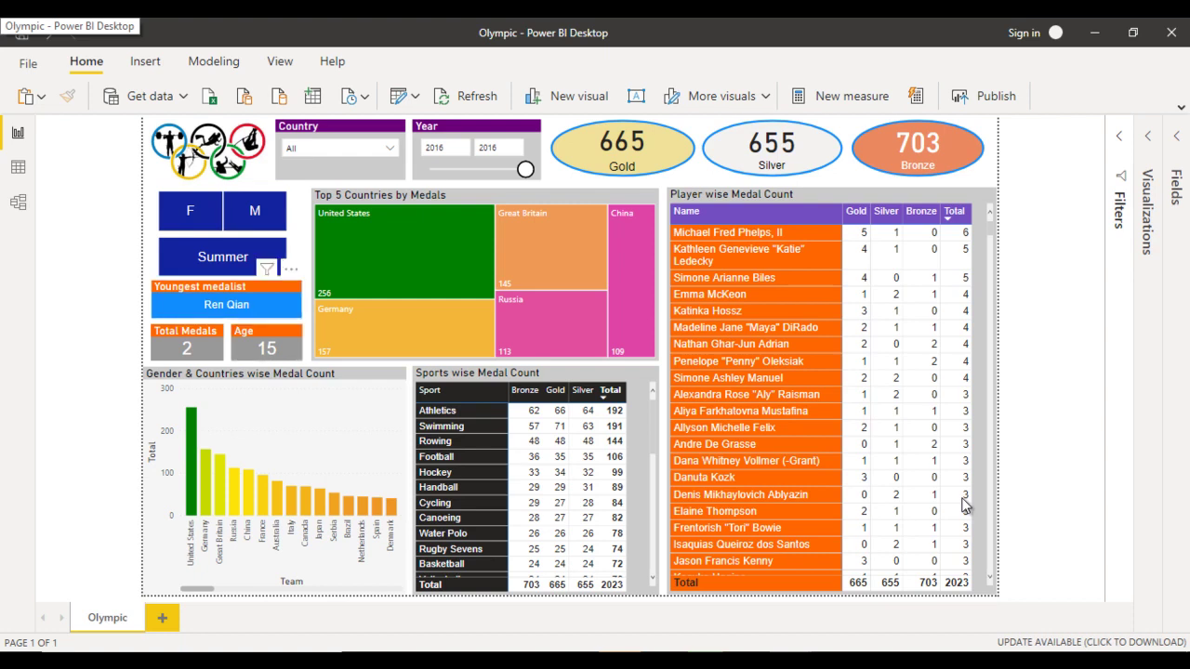
{"action": "key", "text": "alt+Tab"}
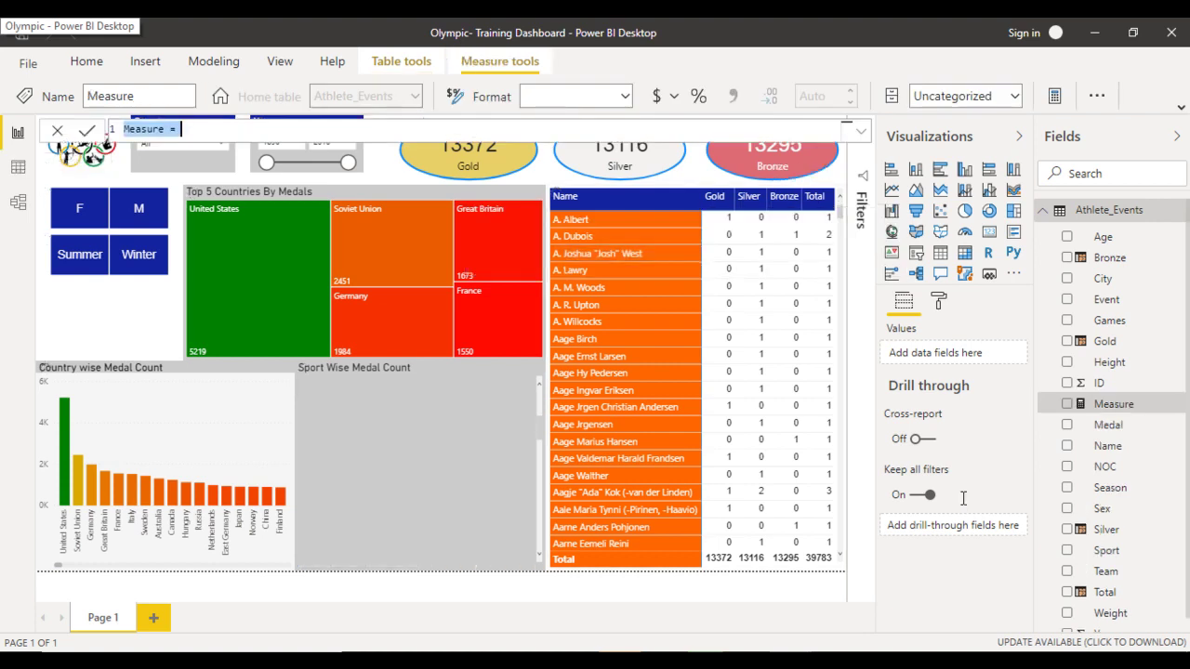
Step: Create a new measure named Young_Player and begin its formula with CALCULATE(MAX(Athlete_Events[Name])
{"action": "type", "text": "Young_"}
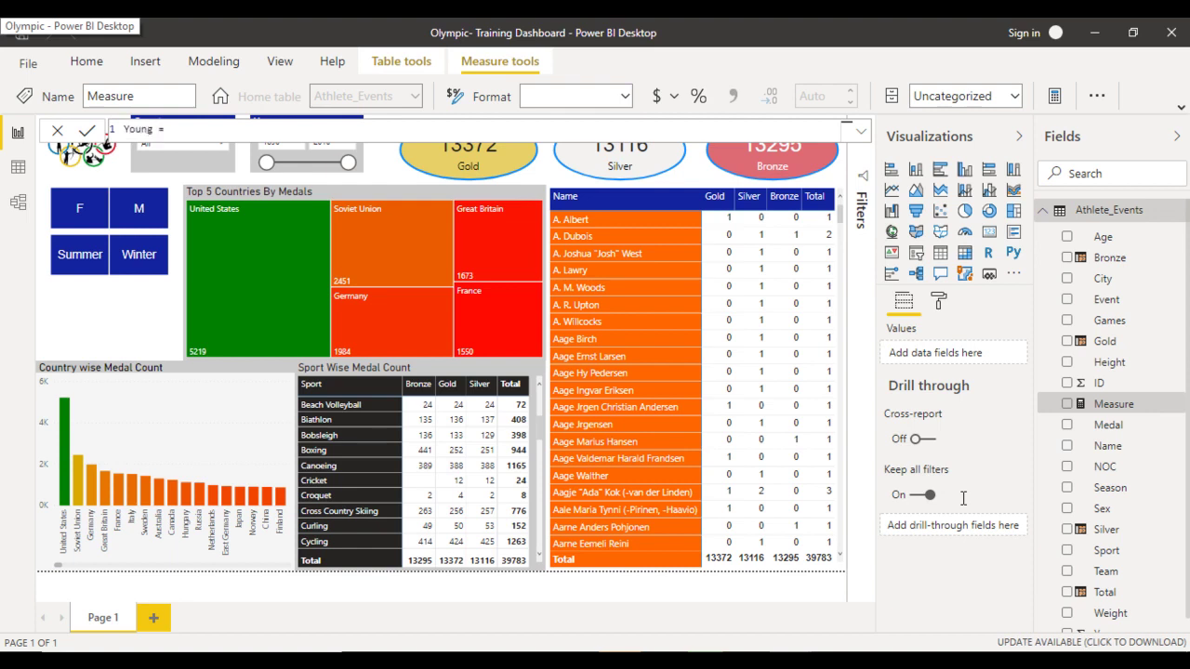
{"action": "type", "text": "Player"}
{"action": "key", "text": "Right"}
{"action": "key", "text": "Right"}
{"action": "key", "text": "Right"}
{"action": "type", "text": "Cal"}
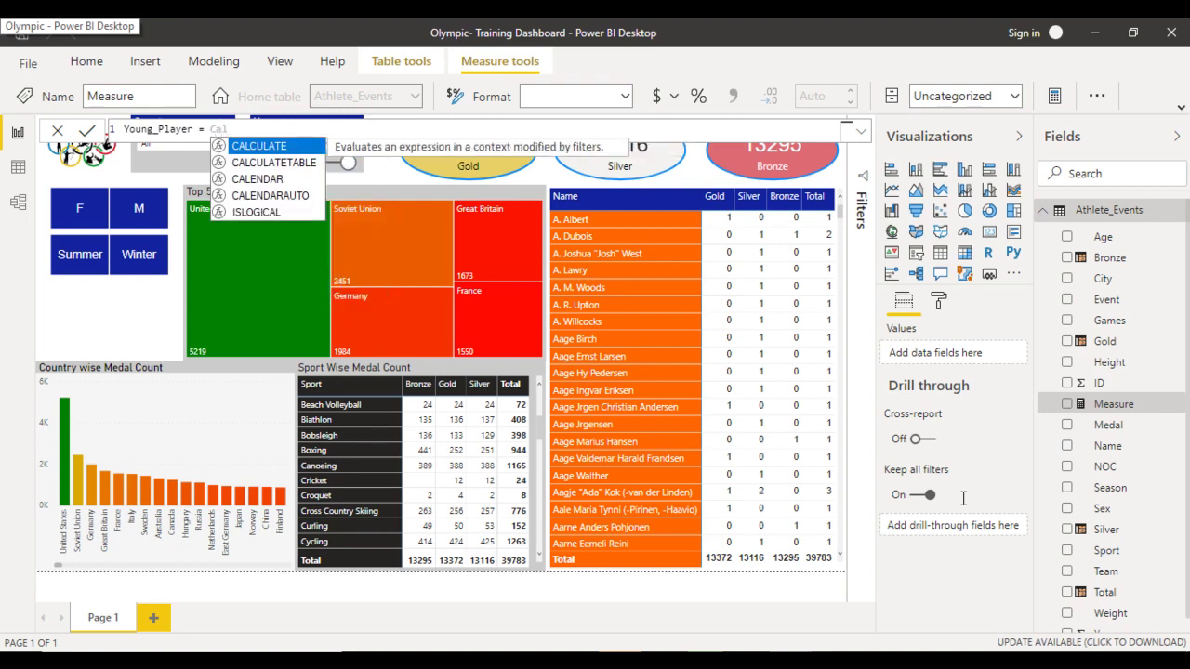
{"action": "key", "text": "Tab"}
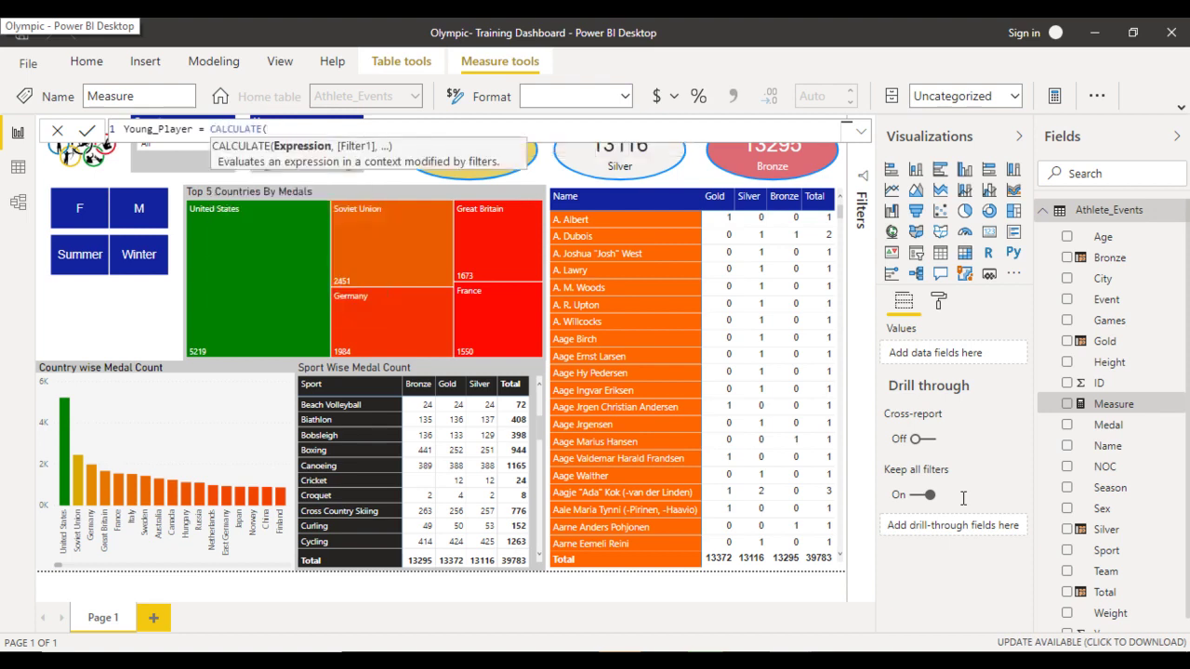
{"action": "type", "text": "max"}
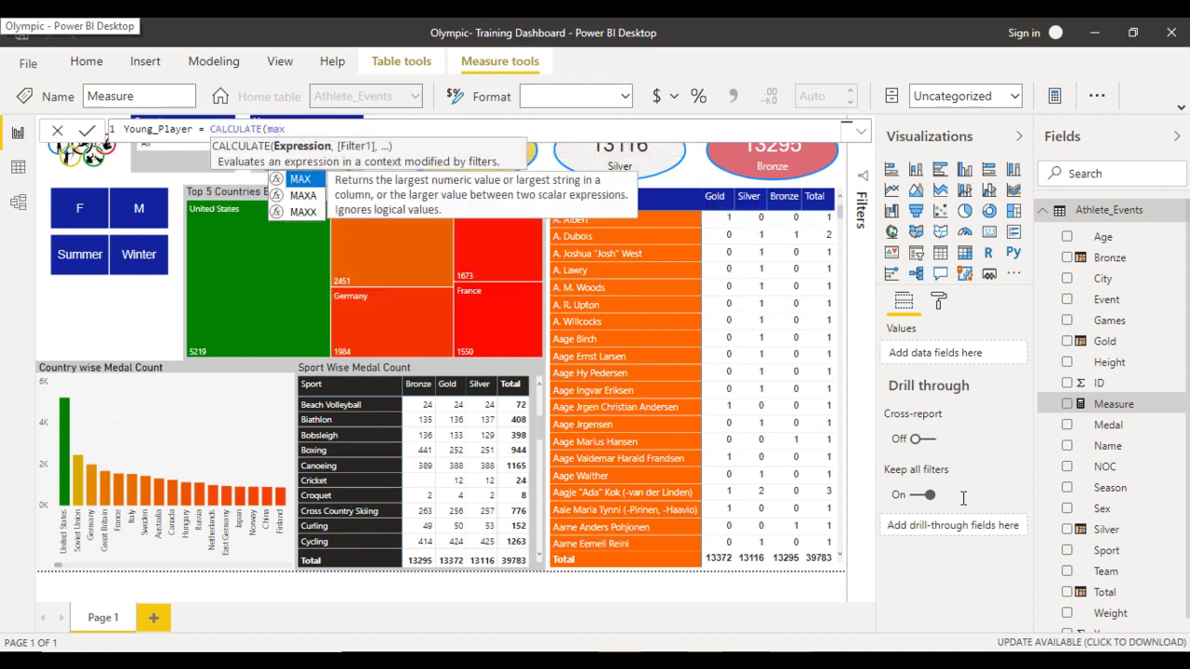
{"action": "key", "text": "Tab"}
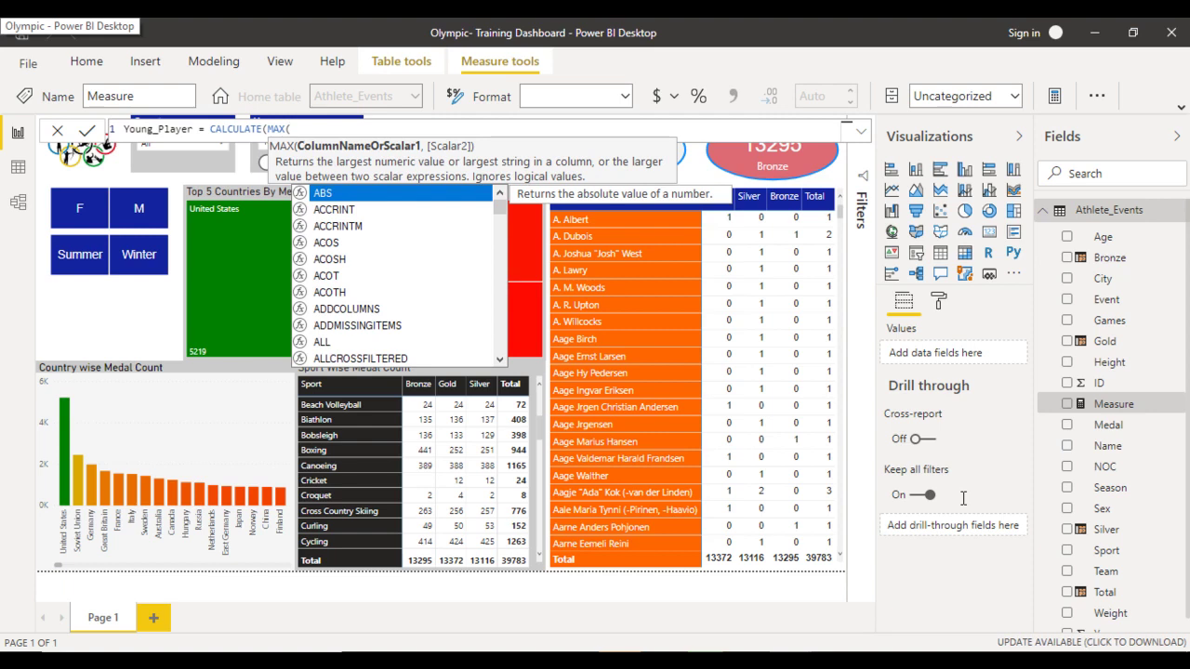
{"action": "type", "text": "name"}
{"action": "key", "text": "Tab"}
{"action": "type", "text": ")"}
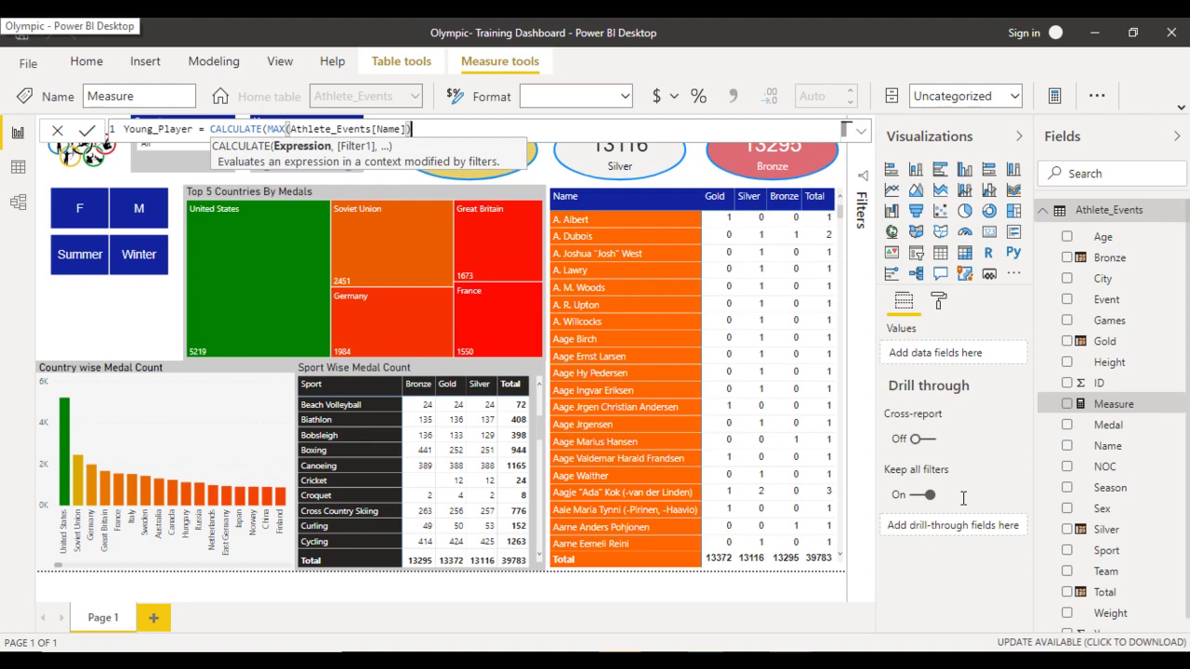
Step: Complete the Young_Player formula with FILTER(Athlete_Events,Athlete_Events[Age]=MIN(Athlete_Events[Age])) as the CALCULATE filter and commit the measure
{"action": "type", "text": ","}
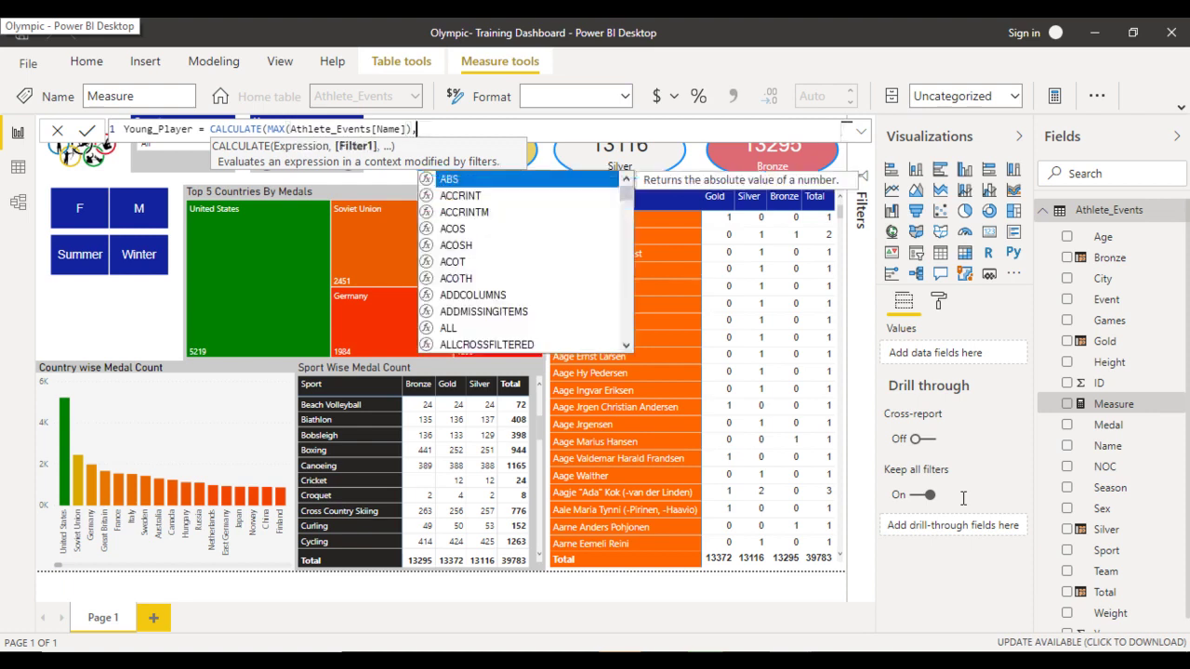
{"action": "type", "text": "filt"}
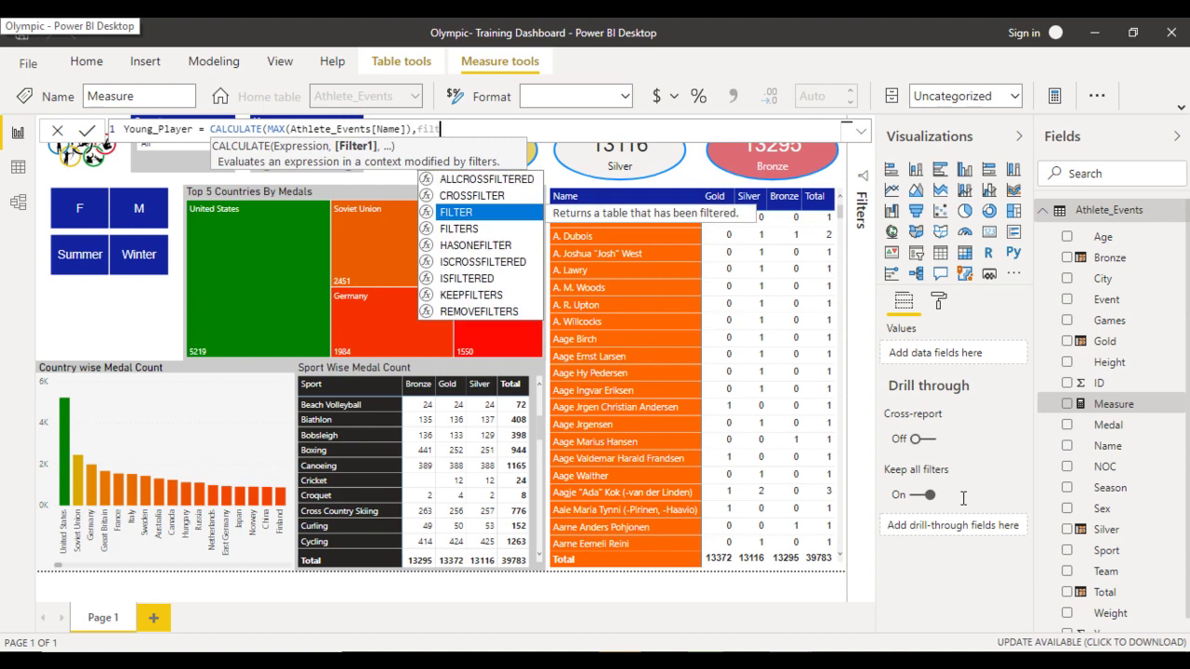
{"action": "type", "text": "er("}
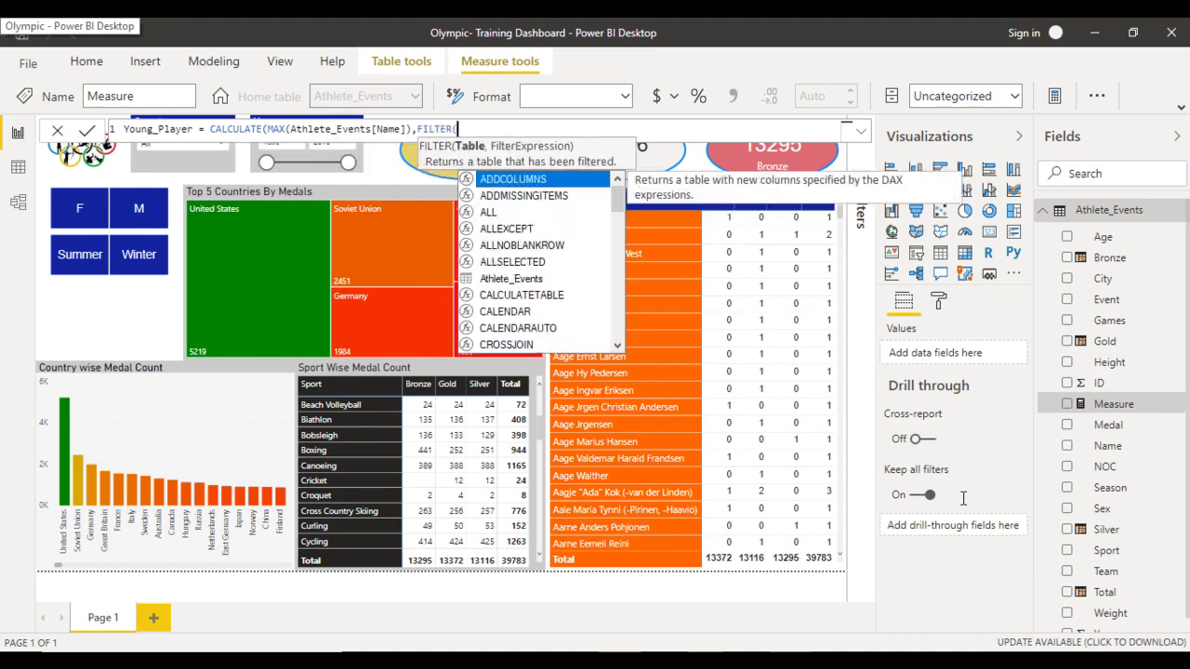
{"action": "type", "text": "ath"}
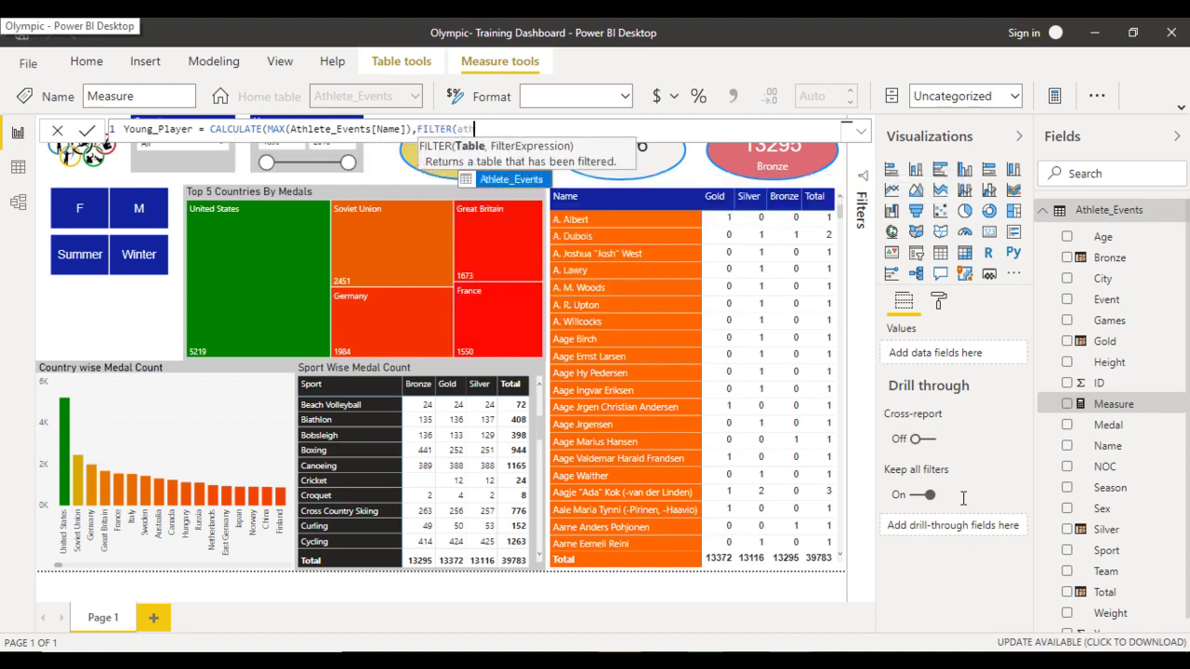
{"action": "key", "text": "Tab"}
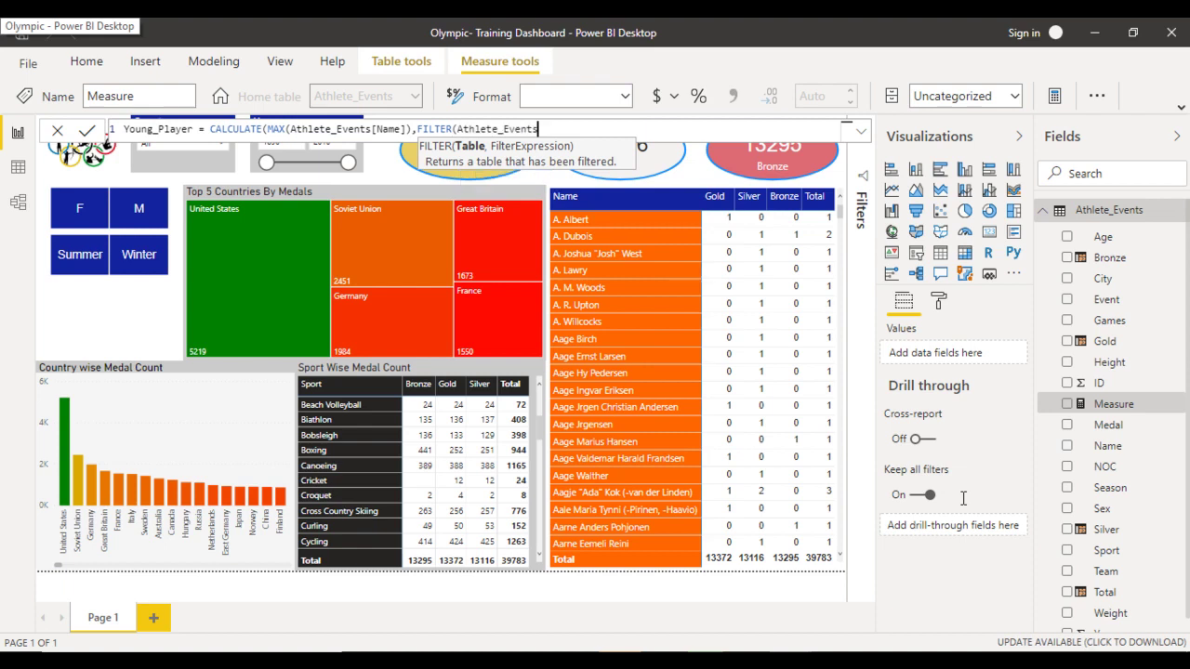
{"action": "type", "text": ","}
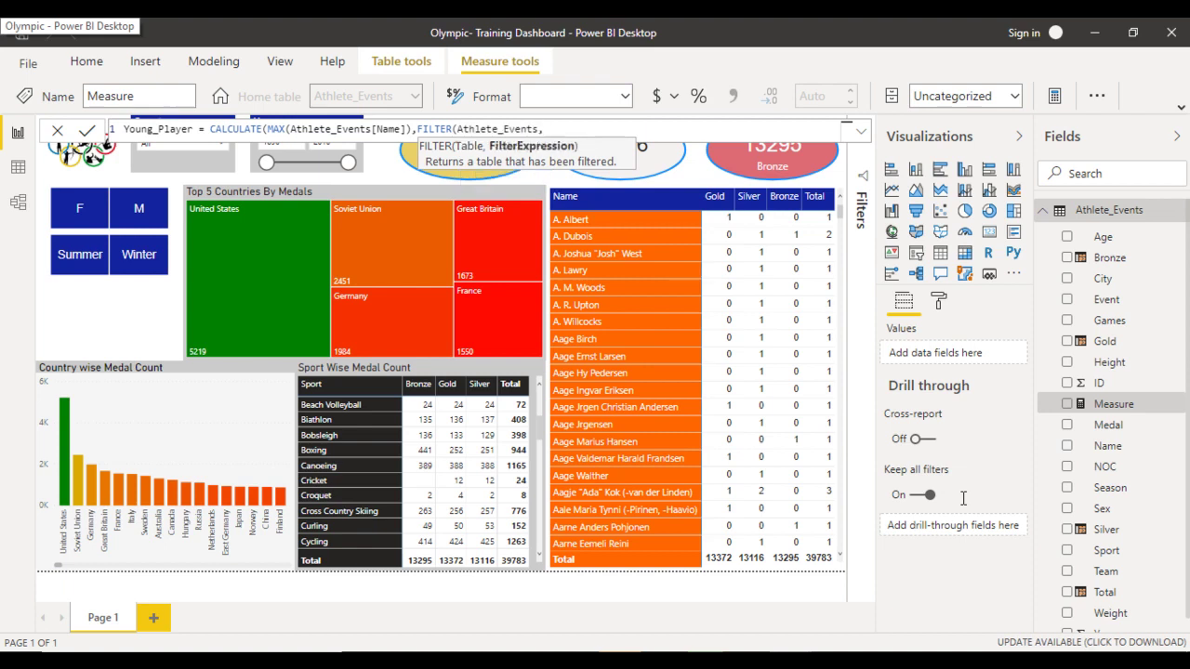
{"action": "type", "text": "age"}
{"action": "key", "text": "Tab"}
{"action": "type", "text": "=min"}
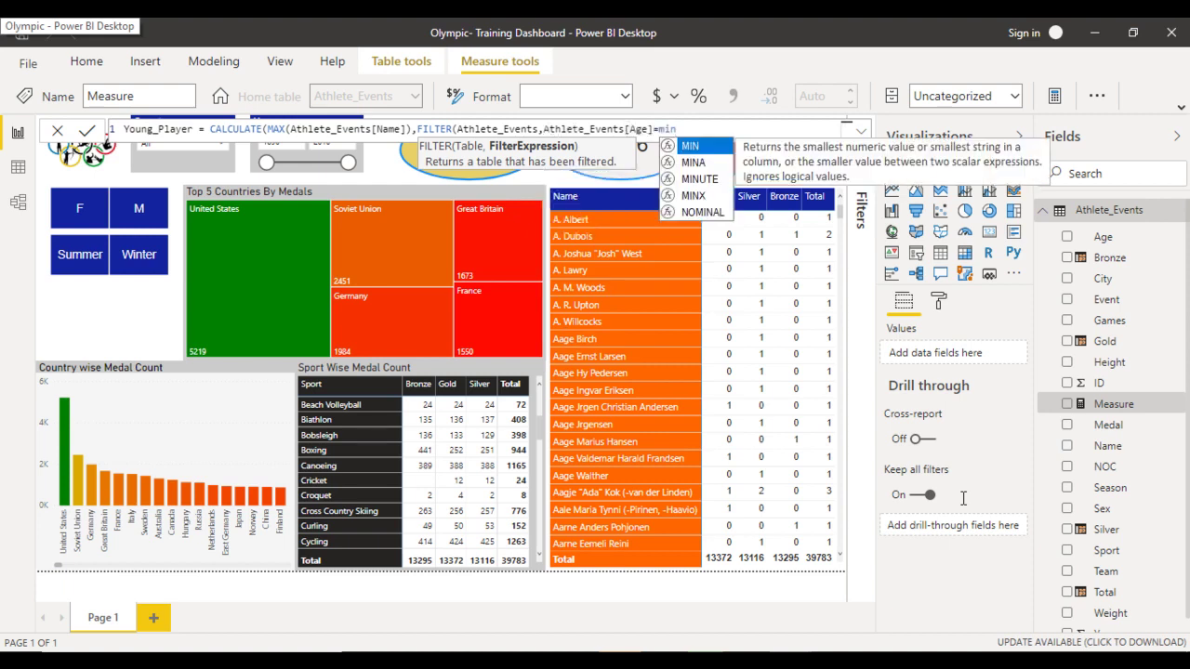
{"action": "key", "text": "Tab"}
{"action": "type", "text": "age"}
{"action": "key", "text": "Tab"}
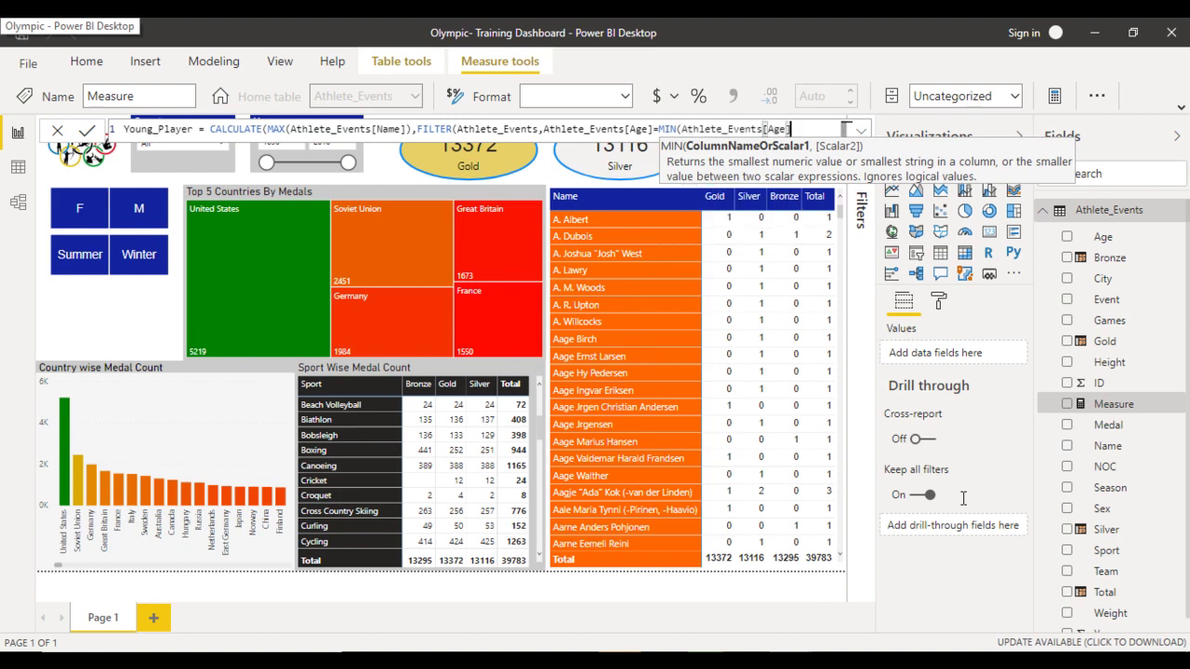
{"action": "type", "text": "))"}
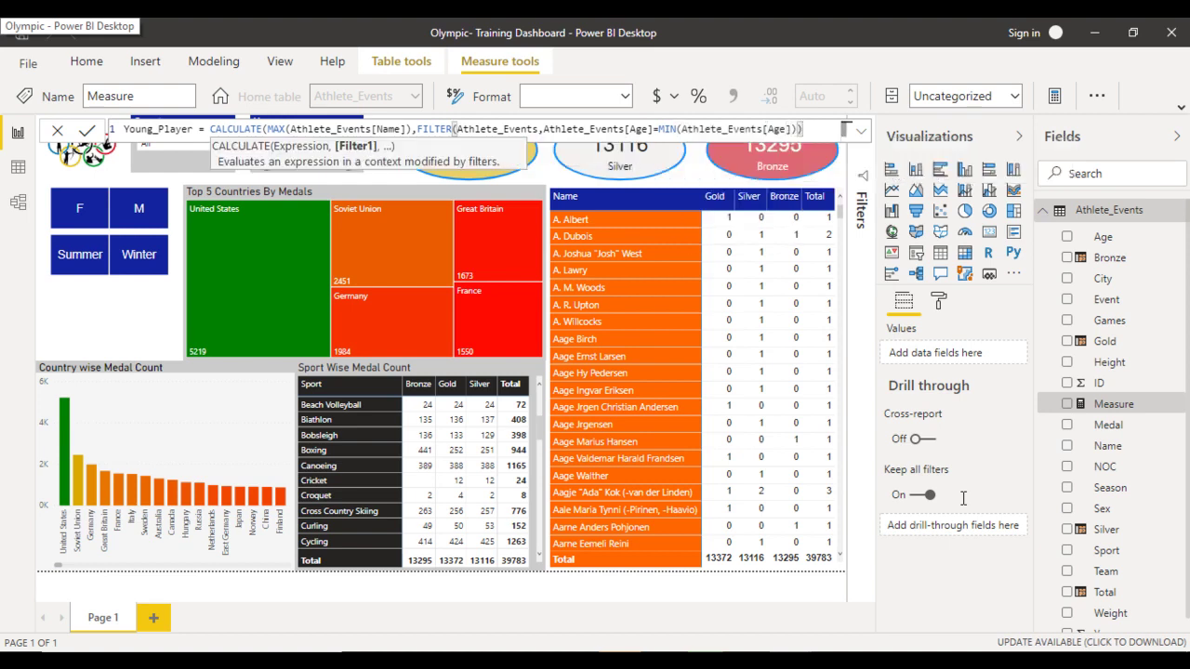
{"action": "type", "text": ")"}
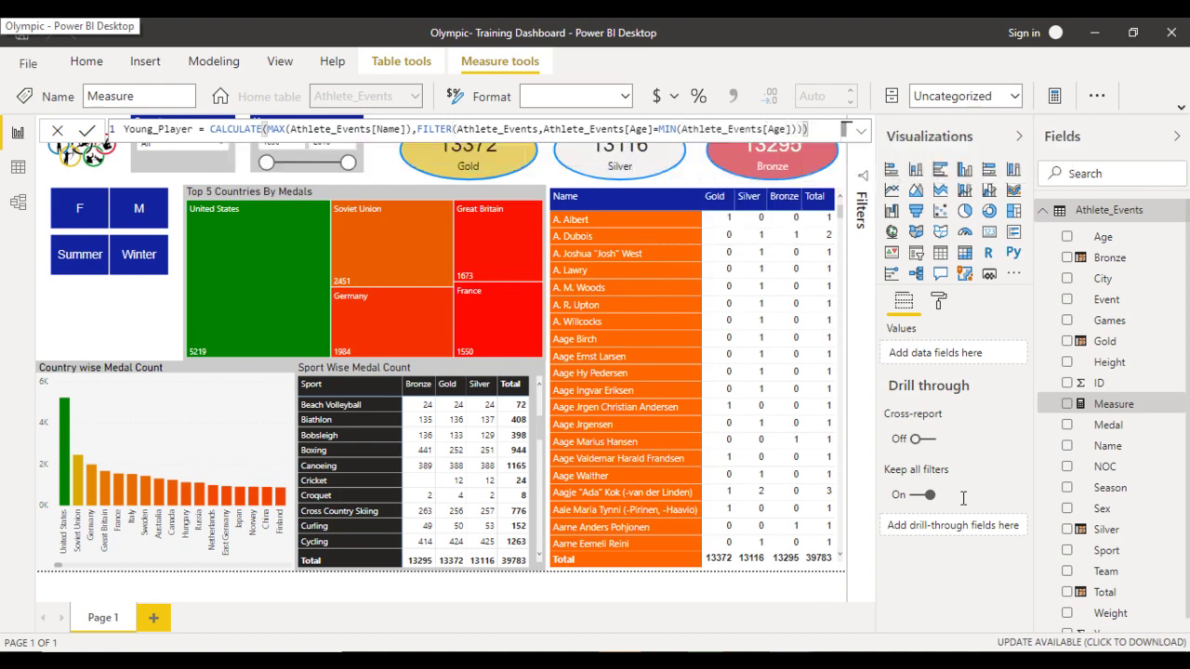
{"action": "key", "text": "Return"}
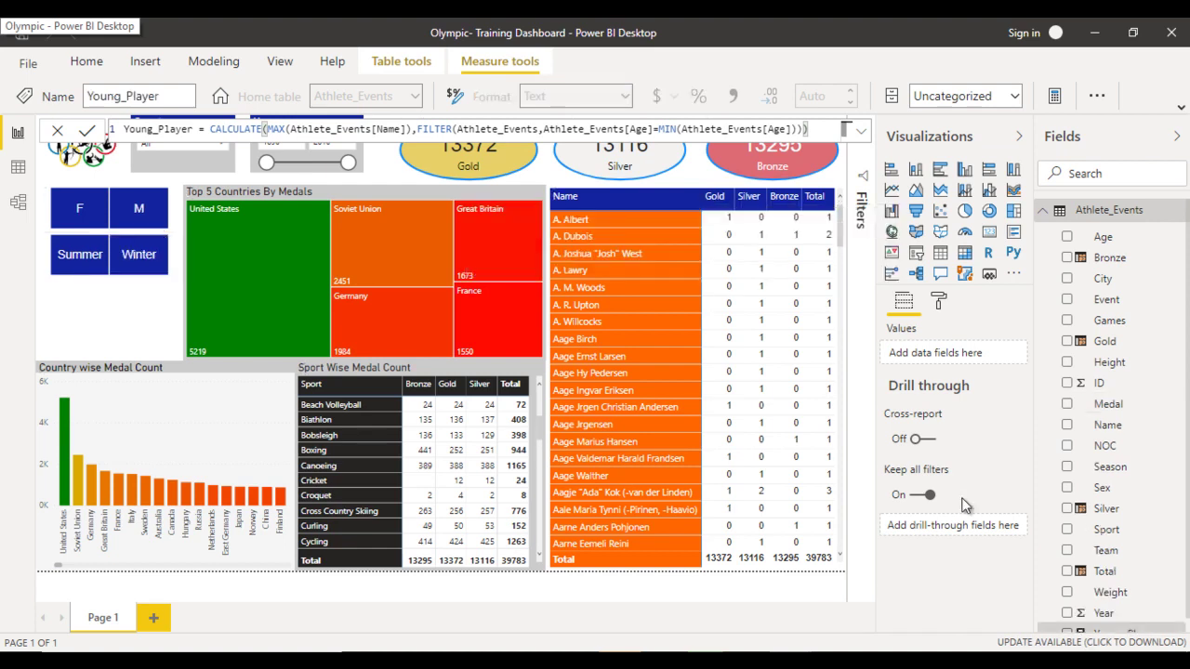
Step: Nudge the F/M gender slicer slightly upward on the report page
{"action": "key", "text": "Escape"}
{"action": "key", "text": "Tab"}
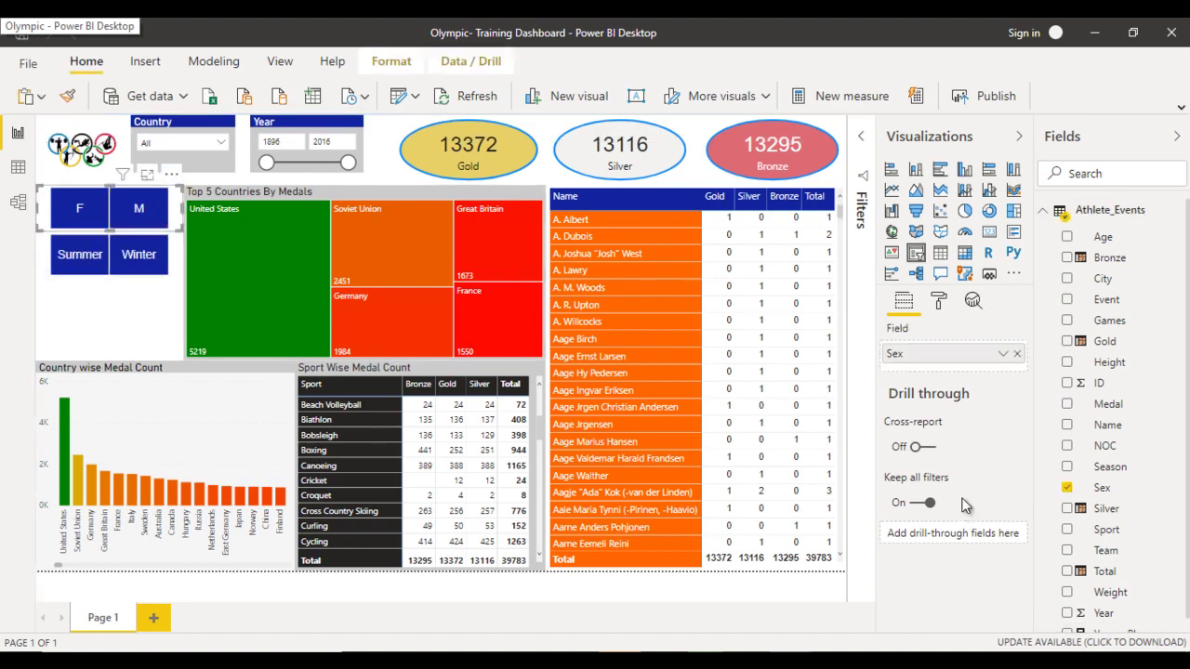
{"action": "key", "text": "Up"}
{"action": "key", "text": "Up"}
{"action": "key", "text": "Up"}
{"action": "key", "text": "Up"}
{"action": "key", "text": "Up"}
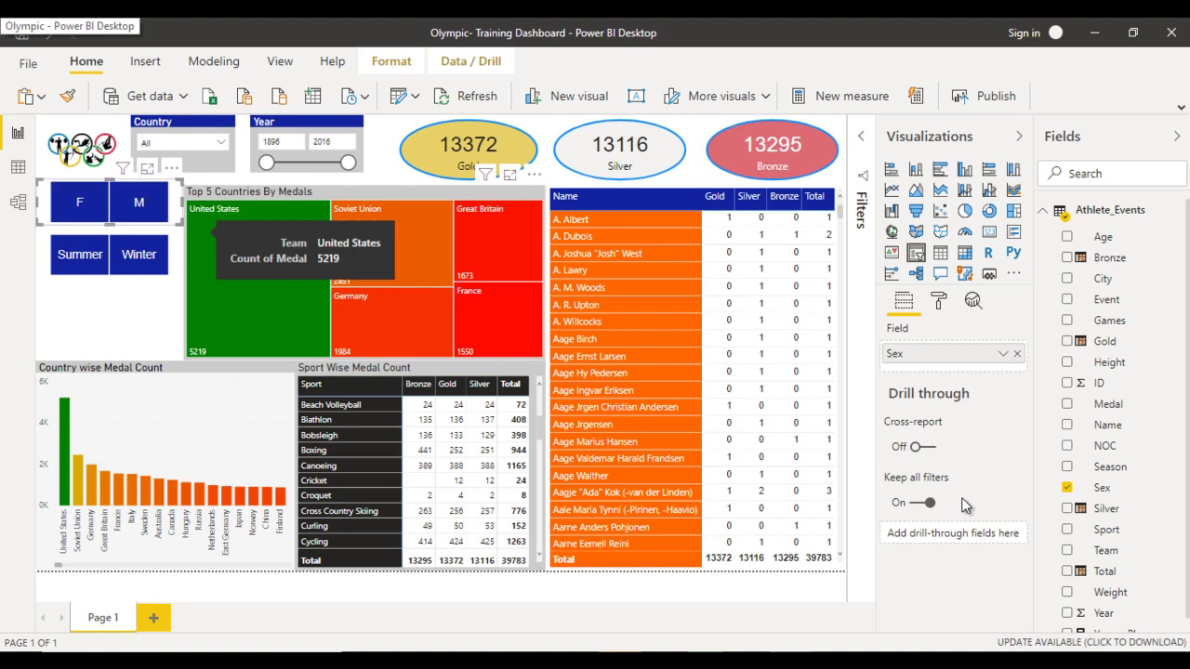
Step: Nudge the Summer/Winter season slicer upward so it sits close beneath the gender slicer
{"action": "key", "text": "Tab"}
{"action": "key", "text": "Up"}
{"action": "key", "text": "Up"}
{"action": "key", "text": "Up"}
{"action": "key", "text": "Up"}
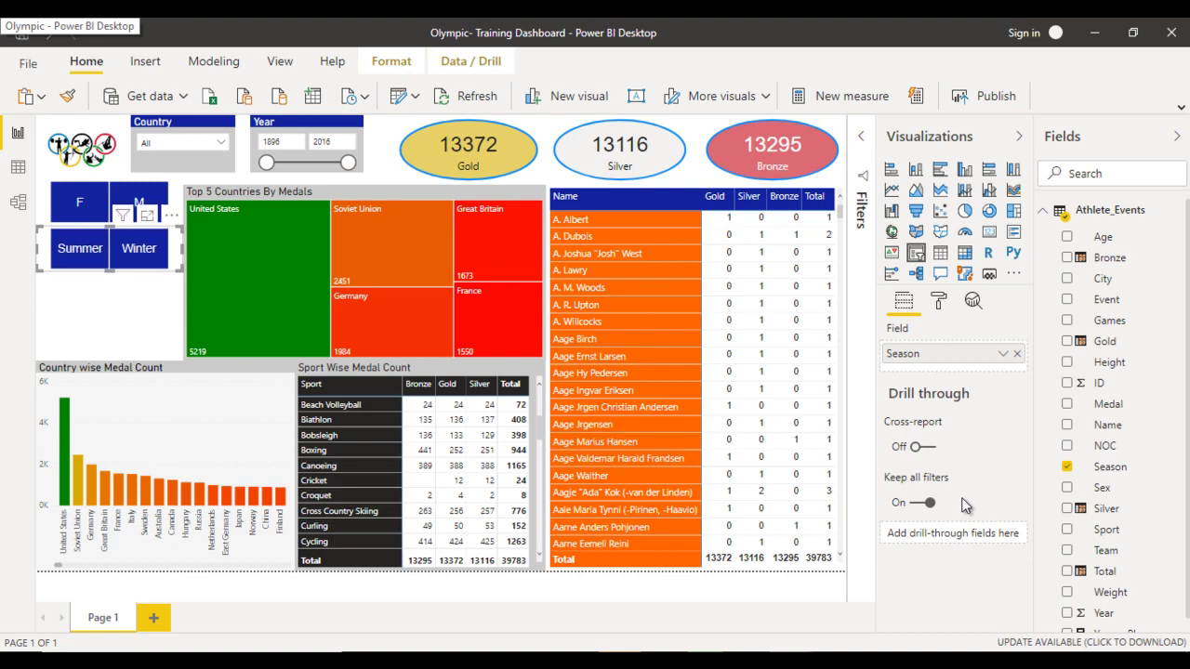
Step: Add a card visual beneath the season slicer and assign the Young_Player measure to it
{"action": "key", "text": "Escape"}
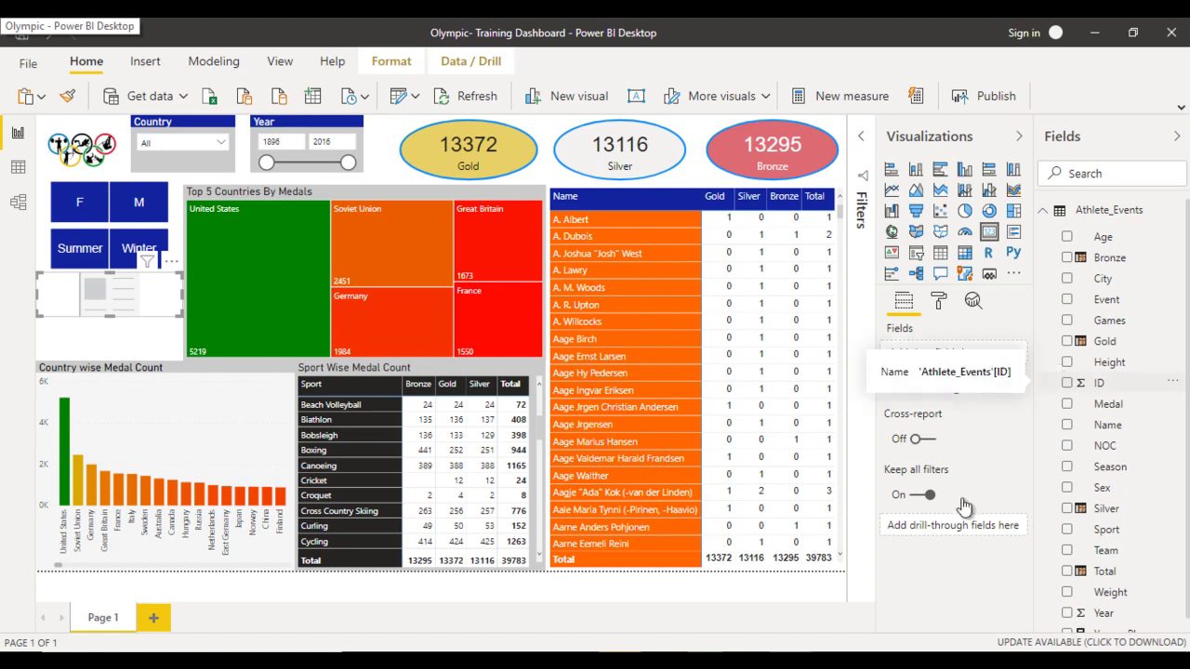
{"action": "scroll", "coordinate": [1107, 536], "scroll_direction": "down", "scroll_amount": 1}
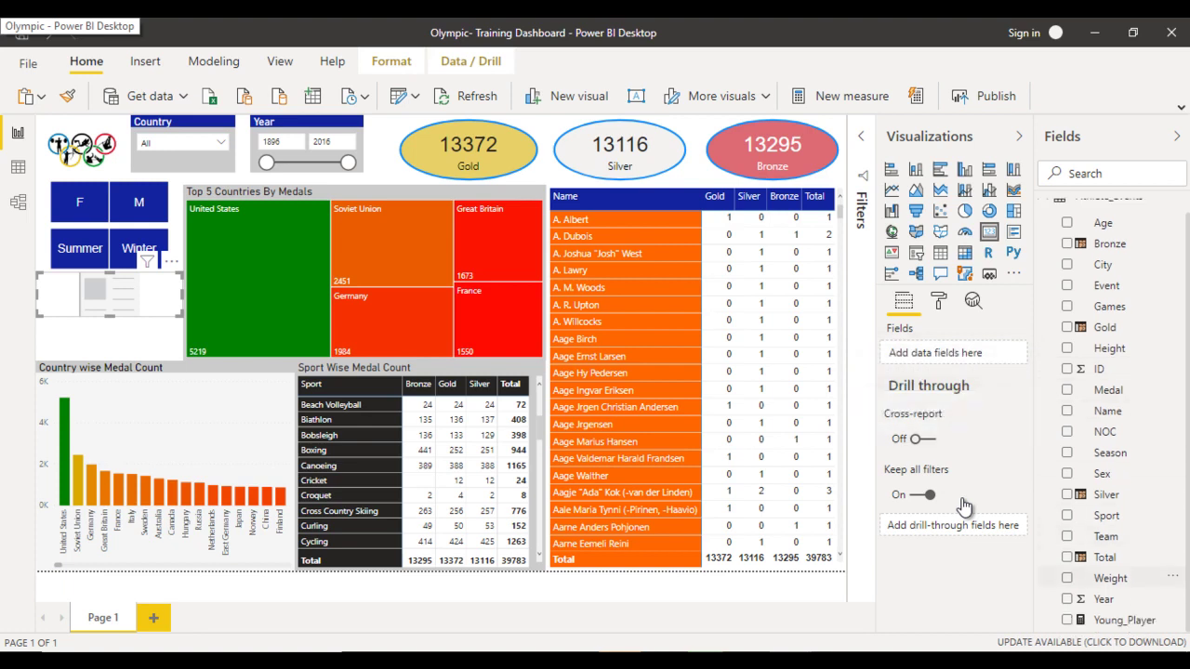
{"action": "left_click_drag", "start_coordinate": [1124, 620], "coordinate": [948, 353]}
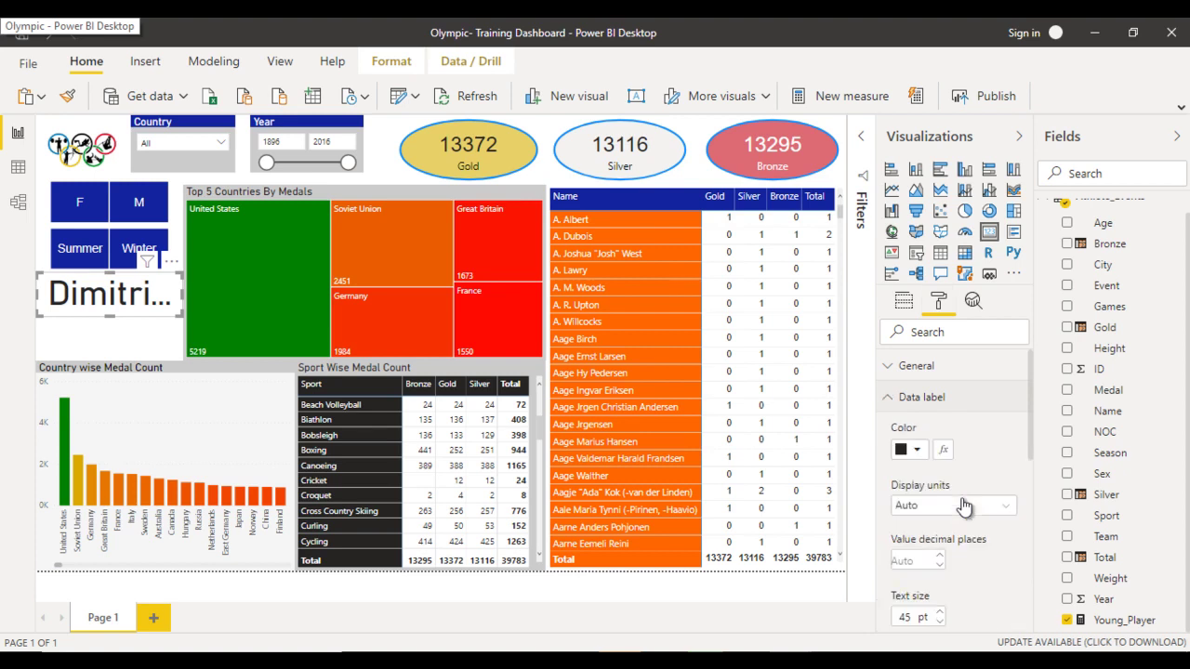
Step: Reduce the text size of the Young_Player card's data label to 15 pt
{"action": "scroll", "coordinate": [963, 507], "scroll_direction": "down", "scroll_amount": 3}
{"action": "left_click_drag", "start_coordinate": [963, 499], "coordinate": [962, 498]}
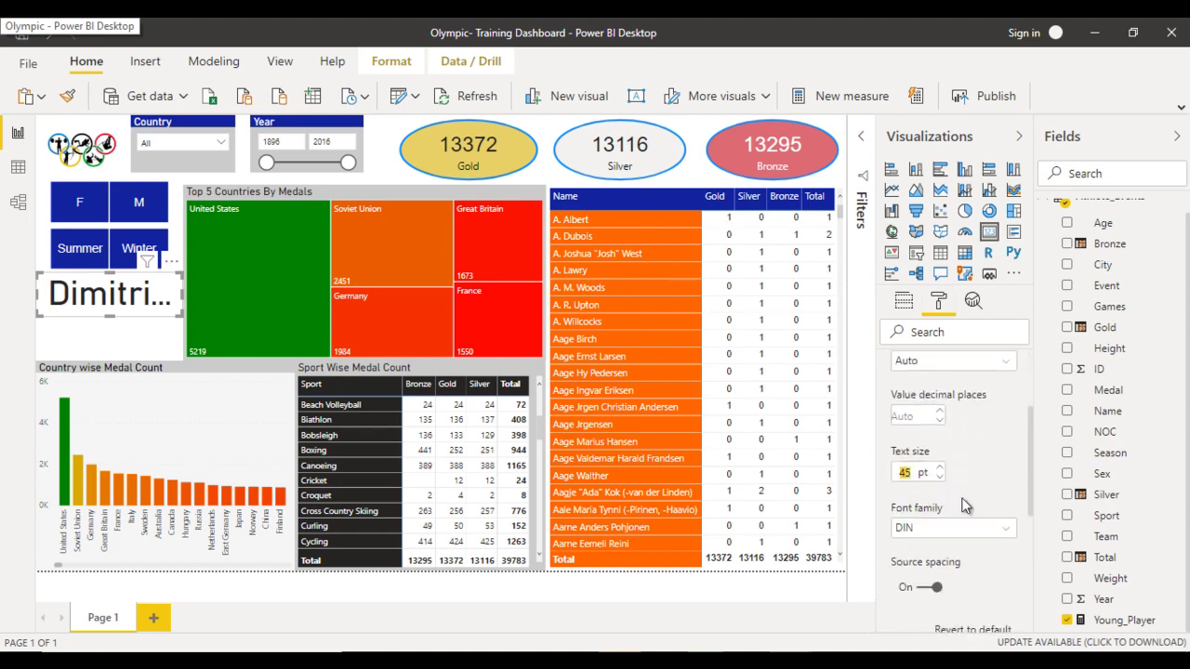
{"action": "type", "text": "25"}
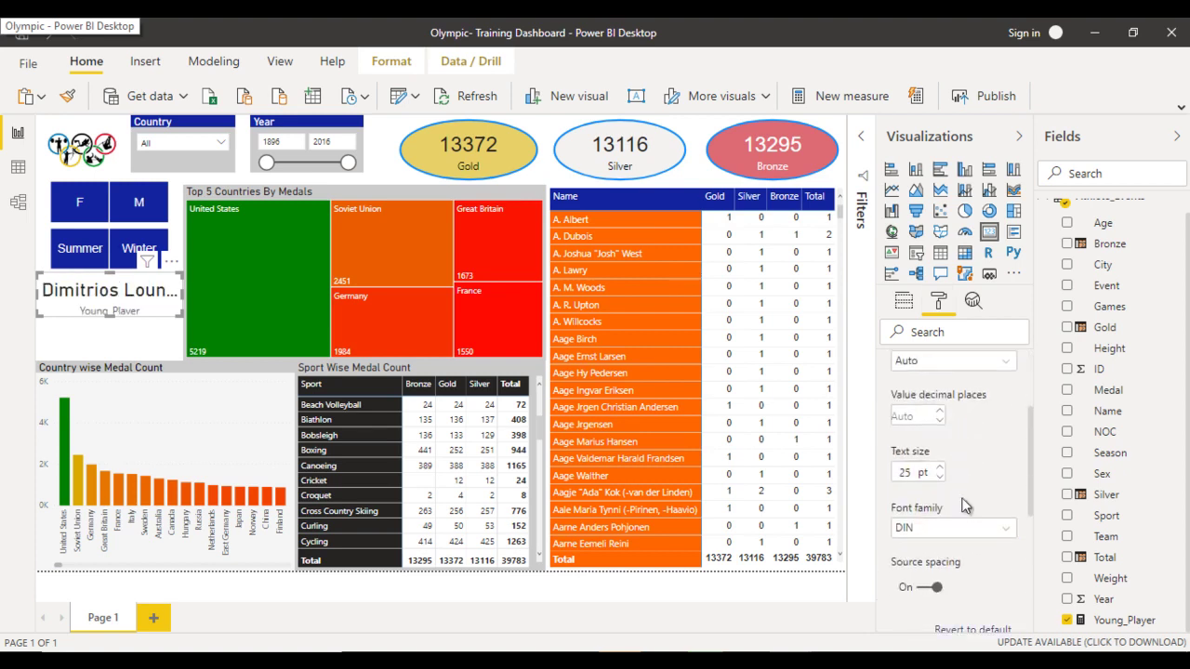
{"action": "key", "text": "ctrl+a"}
{"action": "type", "text": "20"}
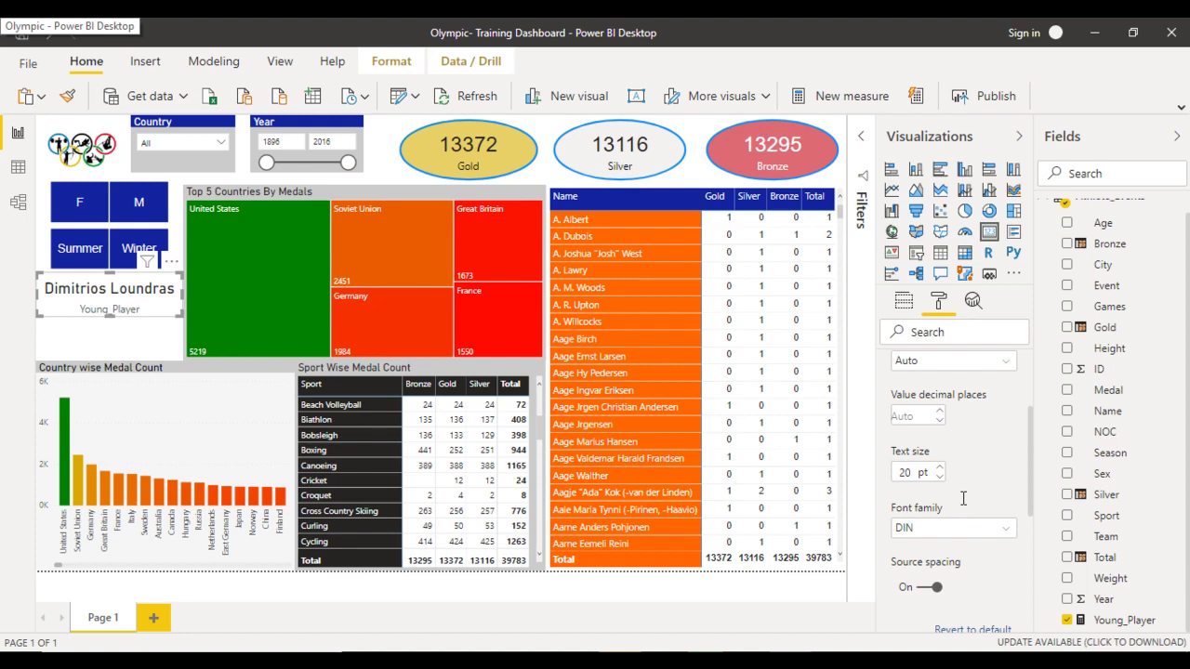
{"action": "key", "text": "ctrl+a"}
{"action": "type", "text": "15"}
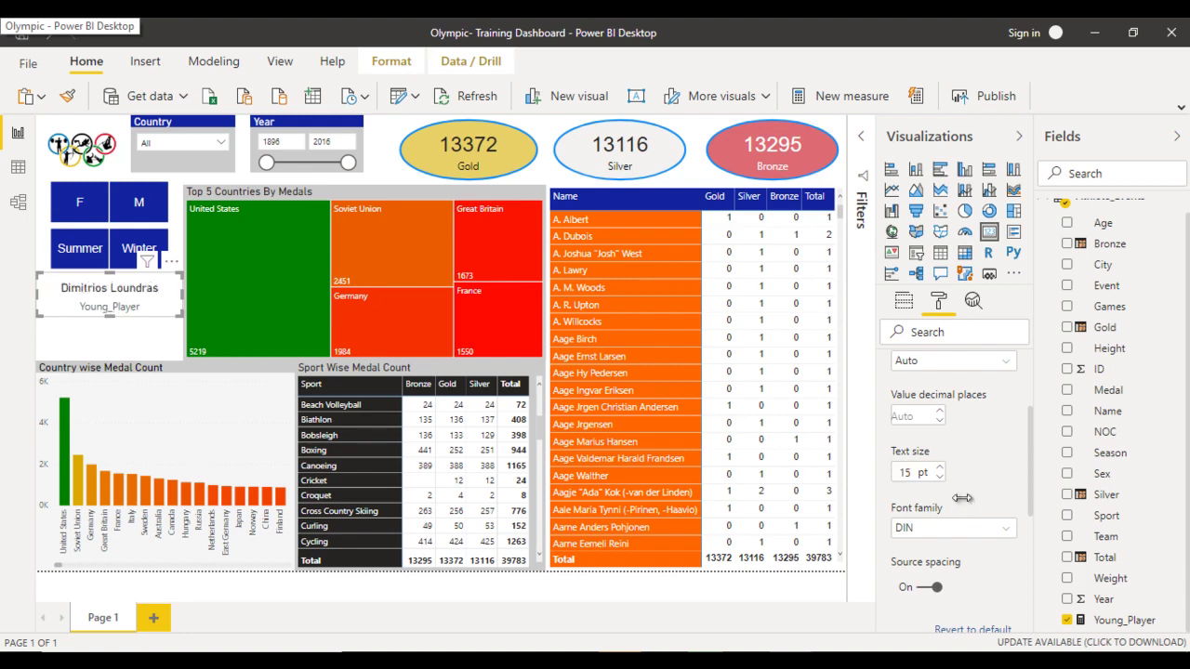
Step: Change the font family of the Young_Player card's data label to Arial
{"action": "left_click", "coordinate": [964, 525]}
{"action": "key", "text": "Up"}
{"action": "key", "text": "Up"}
{"action": "key", "text": "Up"}
{"action": "key", "text": "Up"}
{"action": "key", "text": "Up"}
{"action": "key", "text": "Up"}
{"action": "key", "text": "Up"}
{"action": "key", "text": "Up"}
{"action": "key", "text": "Up"}
{"action": "key", "text": "Up"}
{"action": "key", "text": "Up"}
{"action": "key", "text": "Up"}
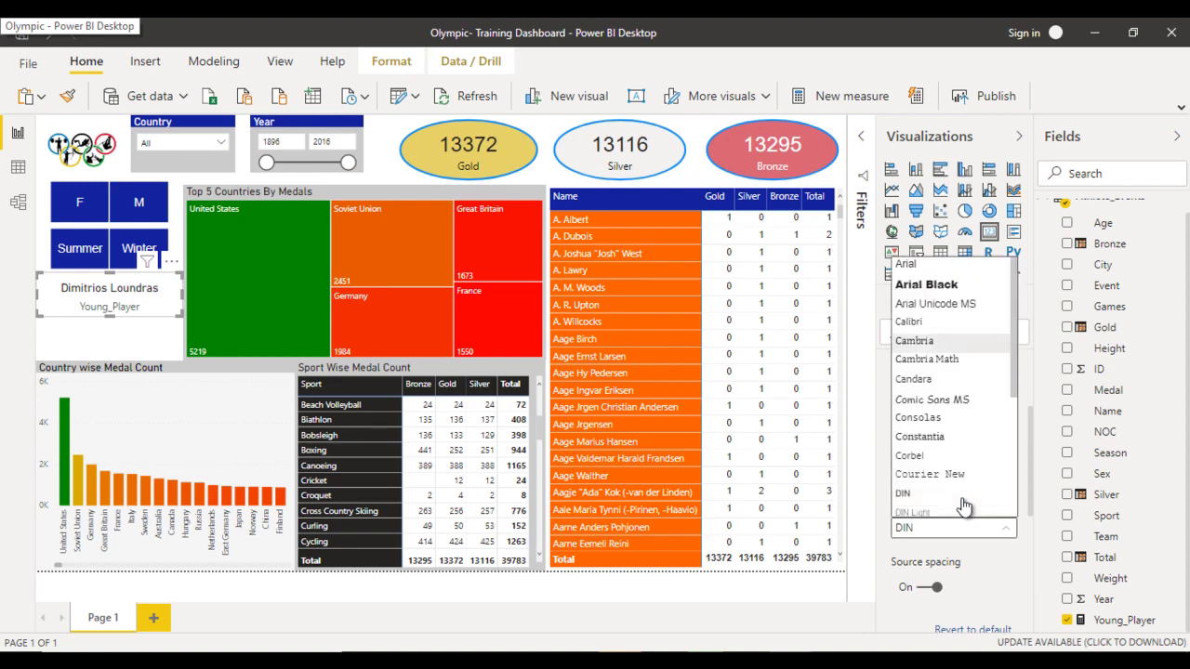
{"action": "key", "text": "Return"}
Step: Turn off the category label on the Young_Player card
{"action": "scroll", "coordinate": [967, 505], "scroll_direction": "up", "scroll_amount": 3}
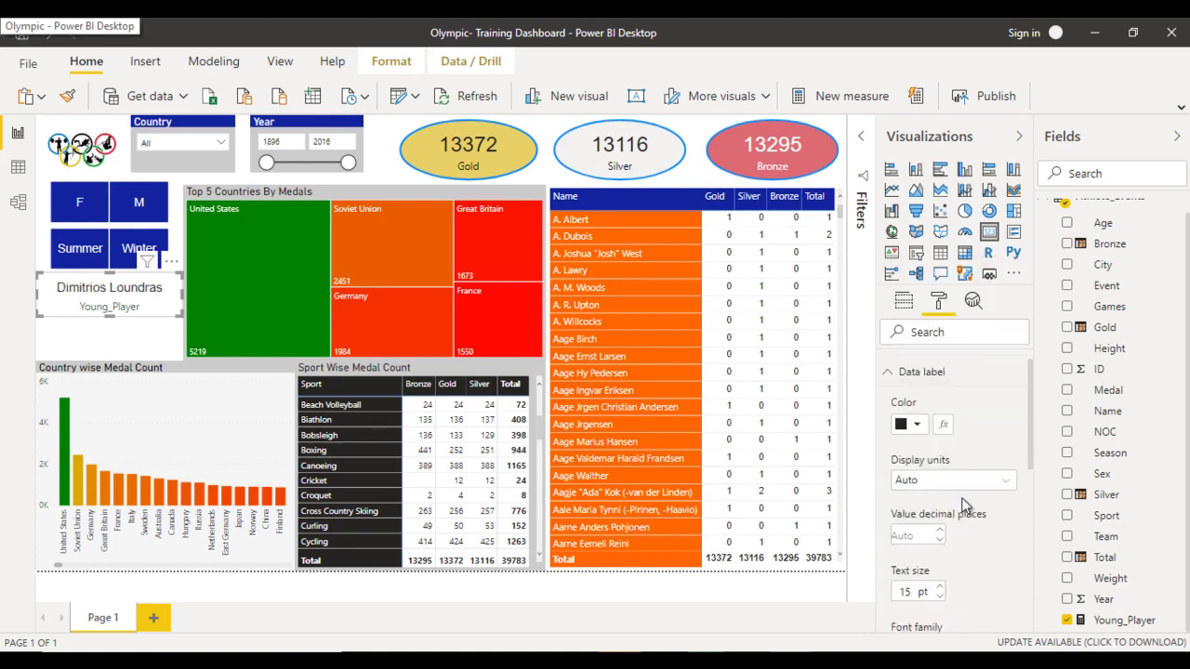
{"action": "left_click", "coordinate": [921, 397]}
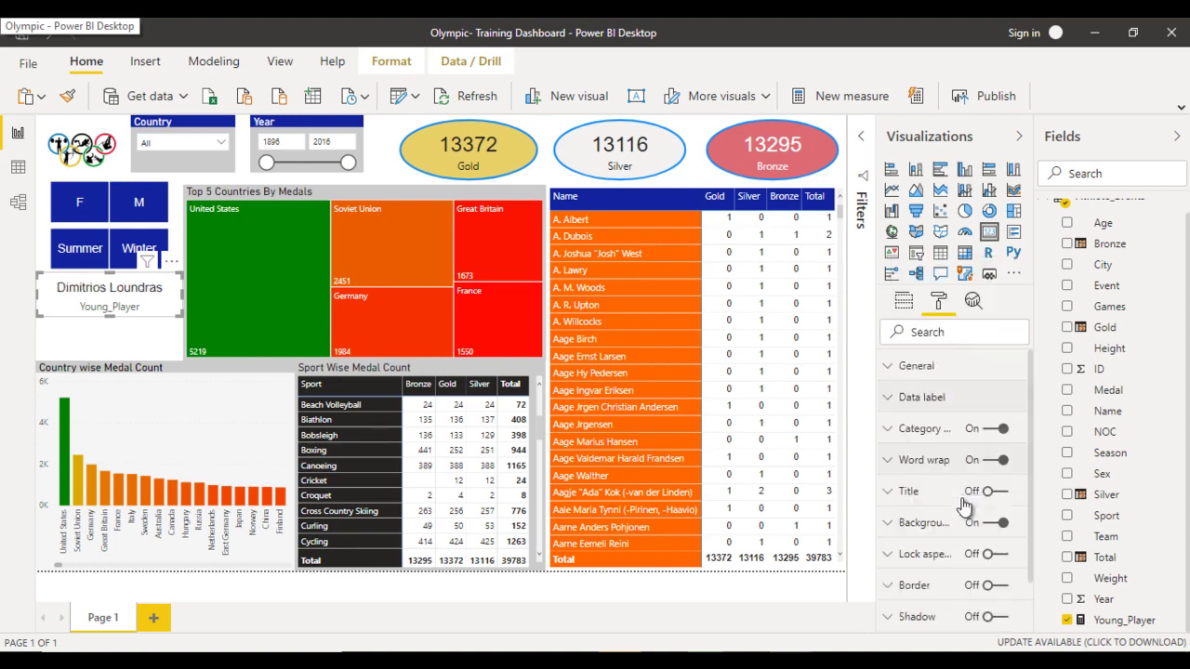
{"action": "left_click", "coordinate": [993, 429]}
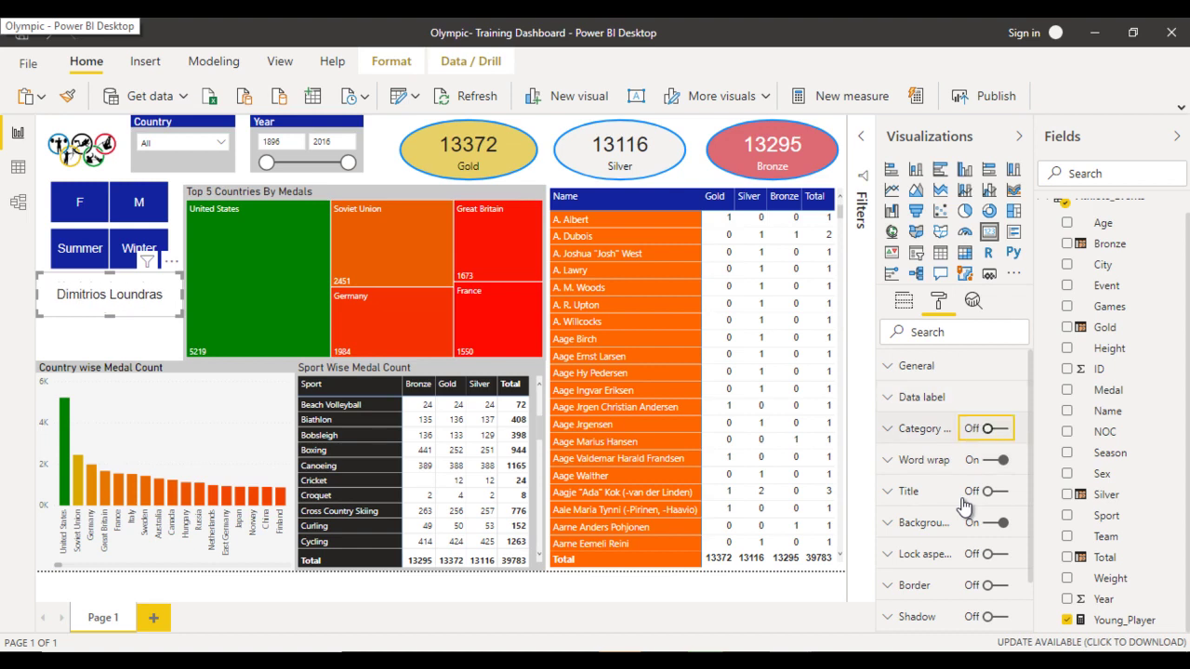
Step: Turn on the Young_Player card's title and set its text to "Youngest Medalist"
{"action": "key", "text": "Tab"}
{"action": "key", "text": "Tab"}
{"action": "key", "text": "space"}
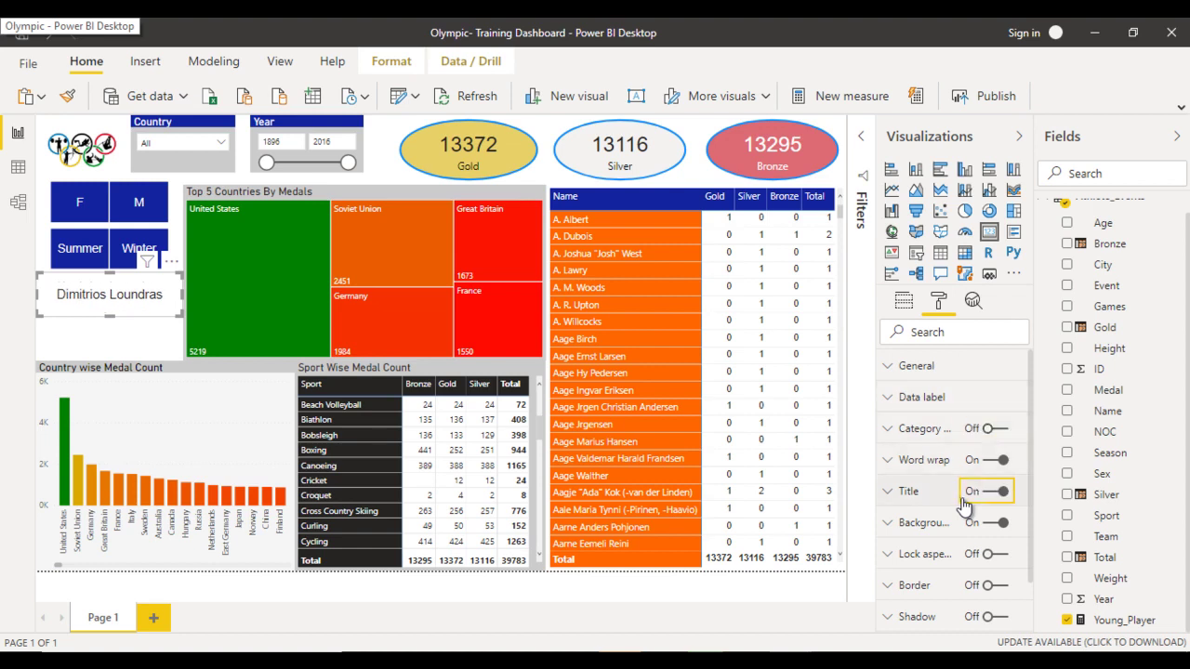
{"action": "left_click", "coordinate": [961, 499]}
{"action": "scroll", "coordinate": [963, 499], "scroll_direction": "down", "scroll_amount": 1}
{"action": "left_click", "coordinate": [963, 494]}
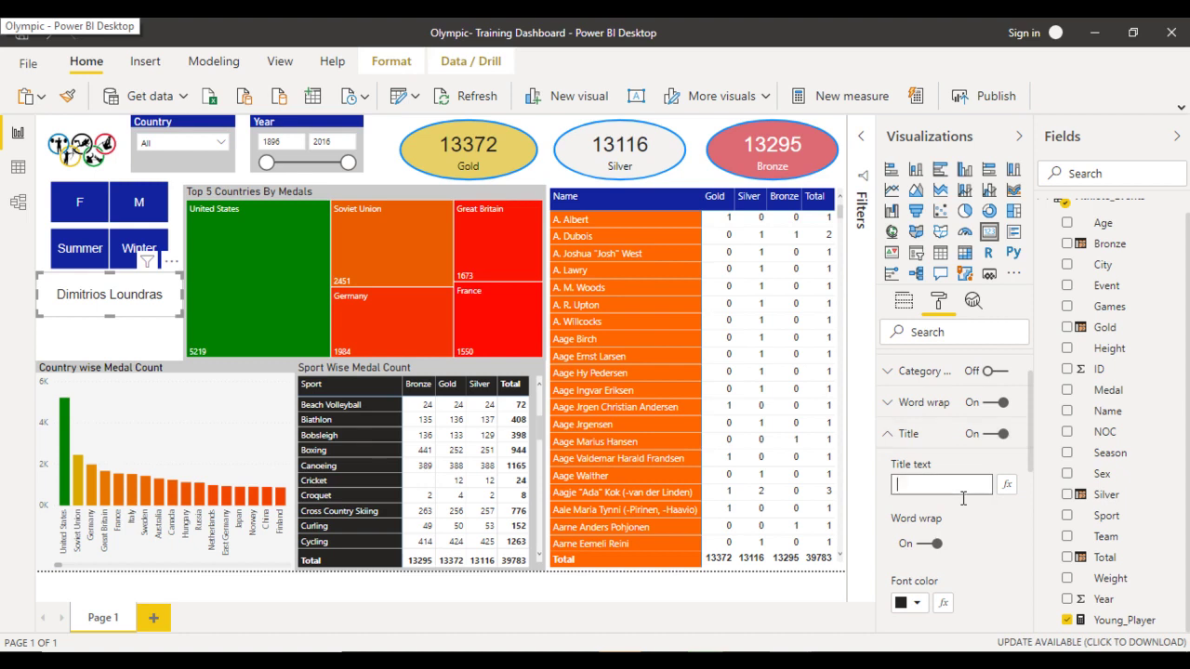
{"action": "type", "text": "Youngest M"}
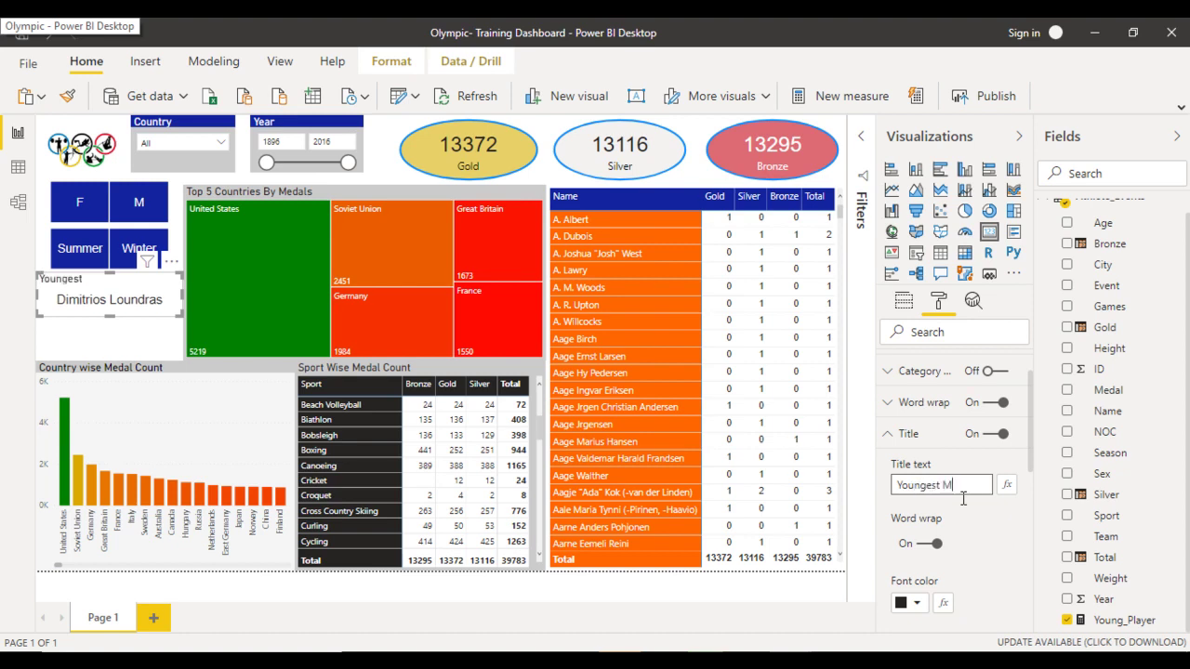
{"action": "type", "text": "edalist"}
Step: Give the Youngest Medalist card's title a white font color and an orange background
{"action": "scroll", "coordinate": [963, 504], "scroll_direction": "down", "scroll_amount": 3}
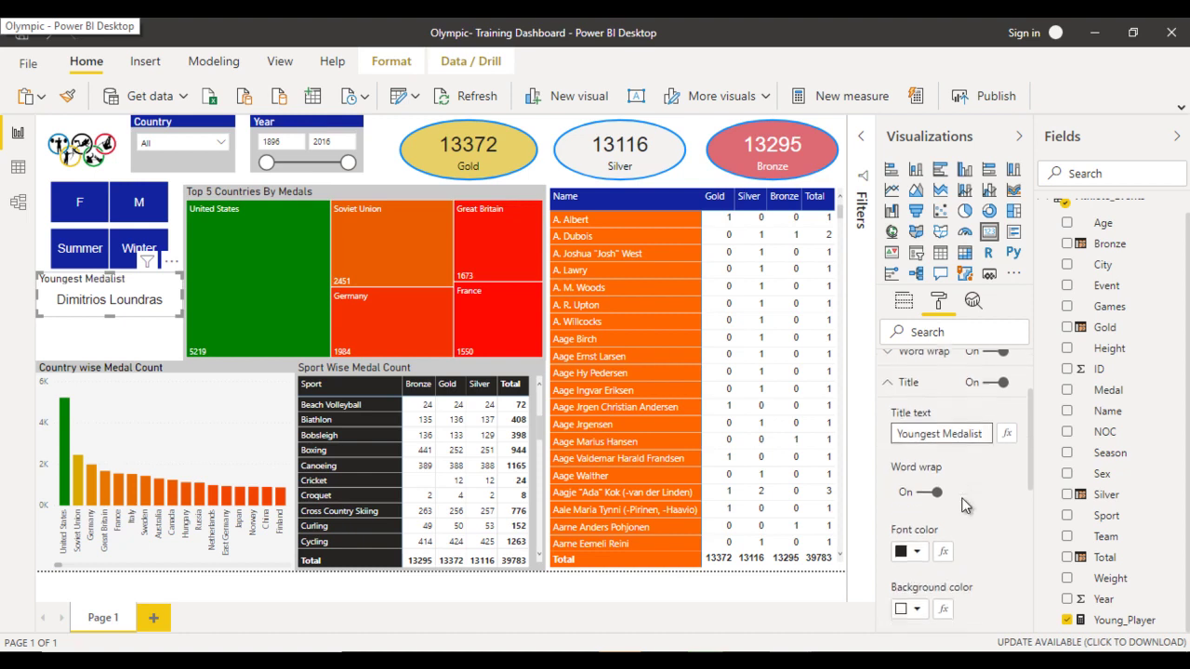
{"action": "left_click", "coordinate": [916, 486]}
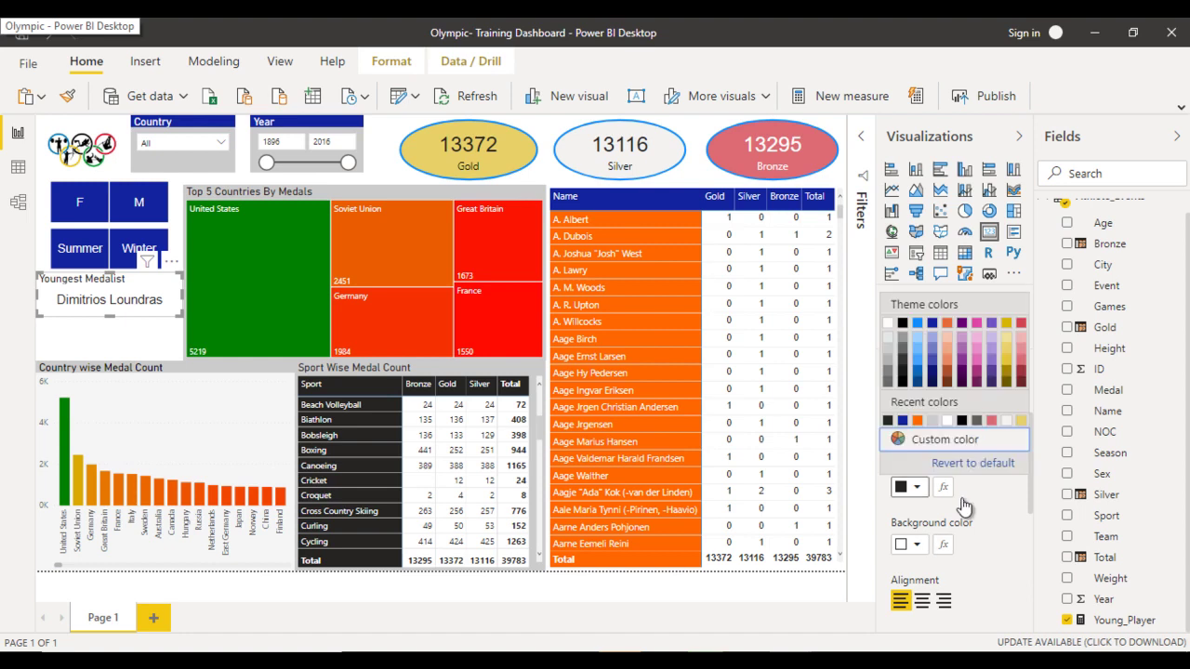
{"action": "key", "text": "Up"}
{"action": "key", "text": "Return"}
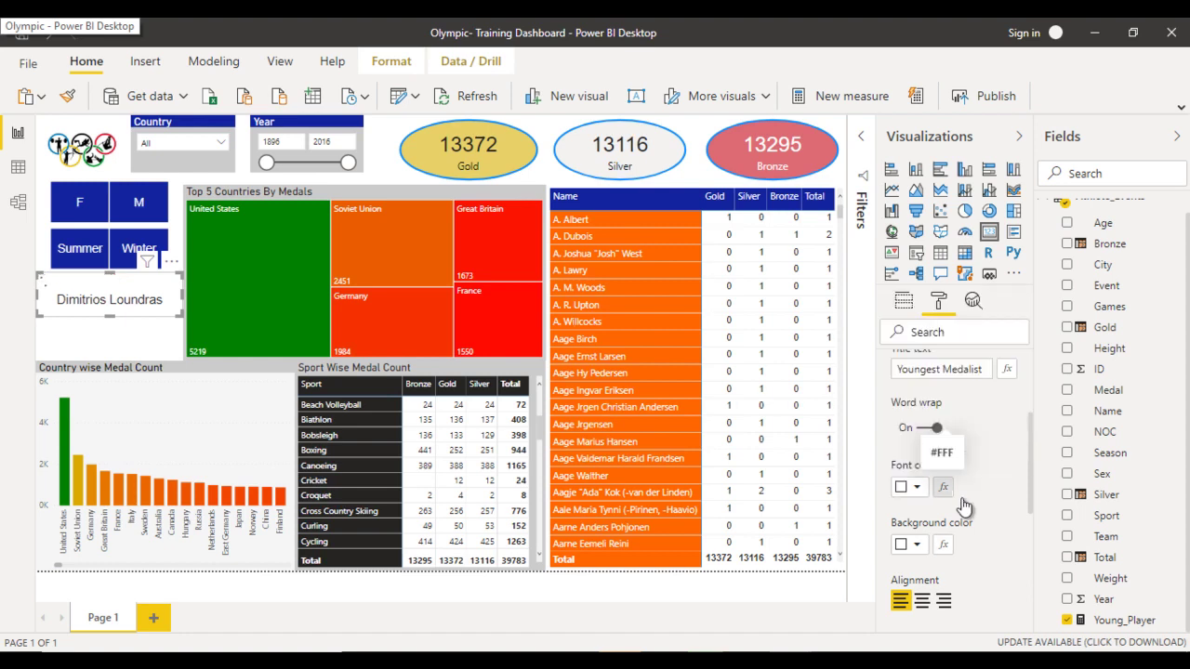
{"action": "key", "text": "Return"}
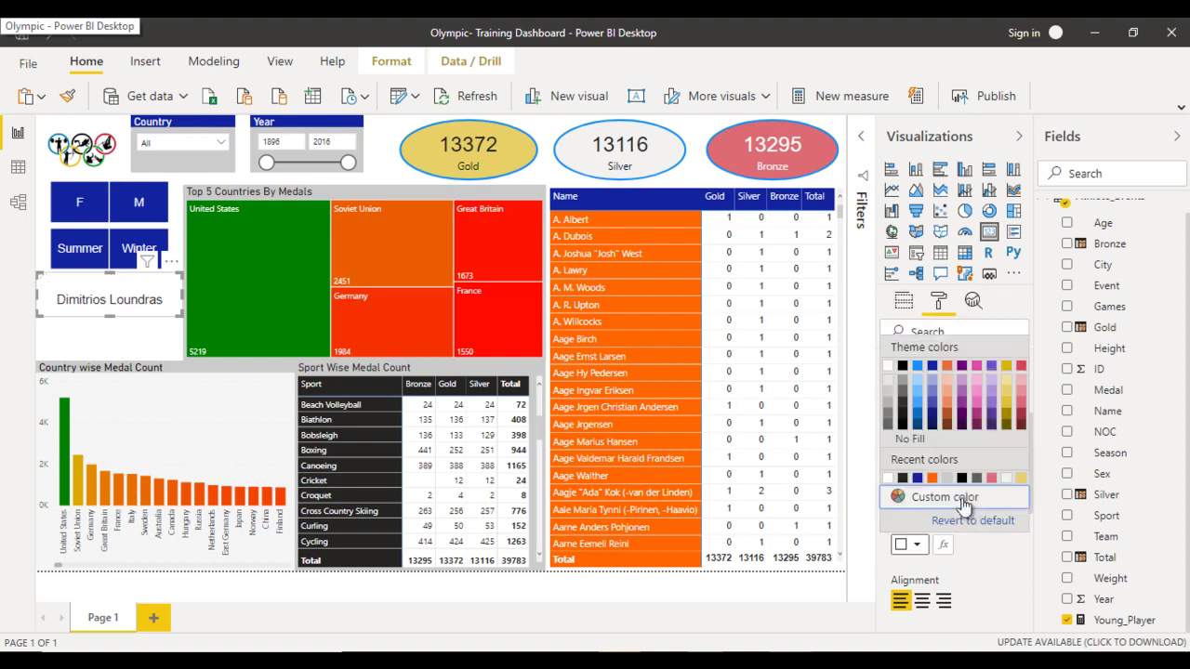
{"action": "key", "text": "Escape"}
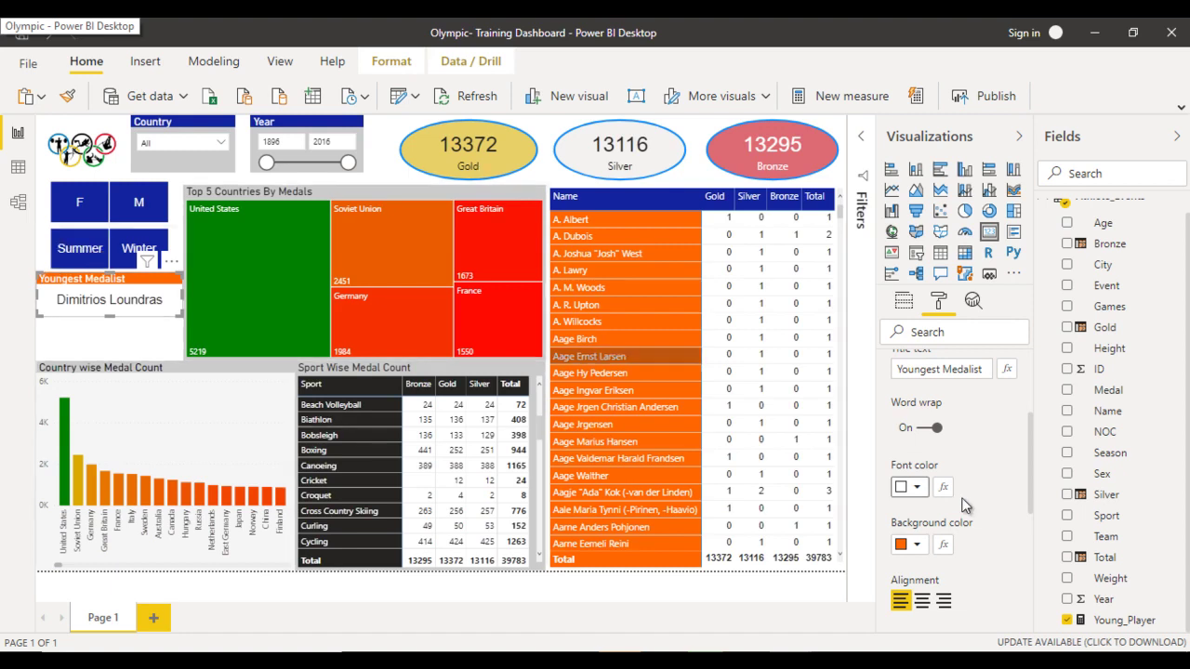
Step: Set the Youngest Medalist card's background to light blue (#41a4ff, Theme color 1, 20% lighter)
{"action": "scroll", "coordinate": [964, 505], "scroll_direction": "up", "scroll_amount": 2}
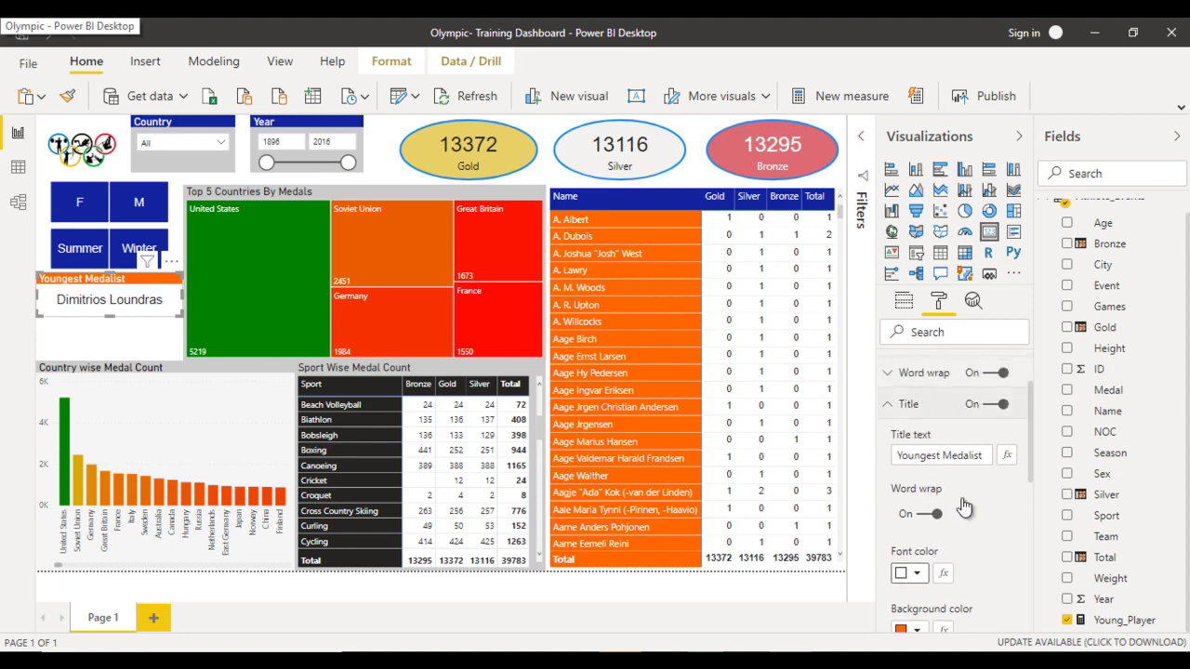
{"action": "scroll", "coordinate": [965, 507], "scroll_direction": "up", "scroll_amount": 1}
{"action": "left_click", "coordinate": [923, 461]}
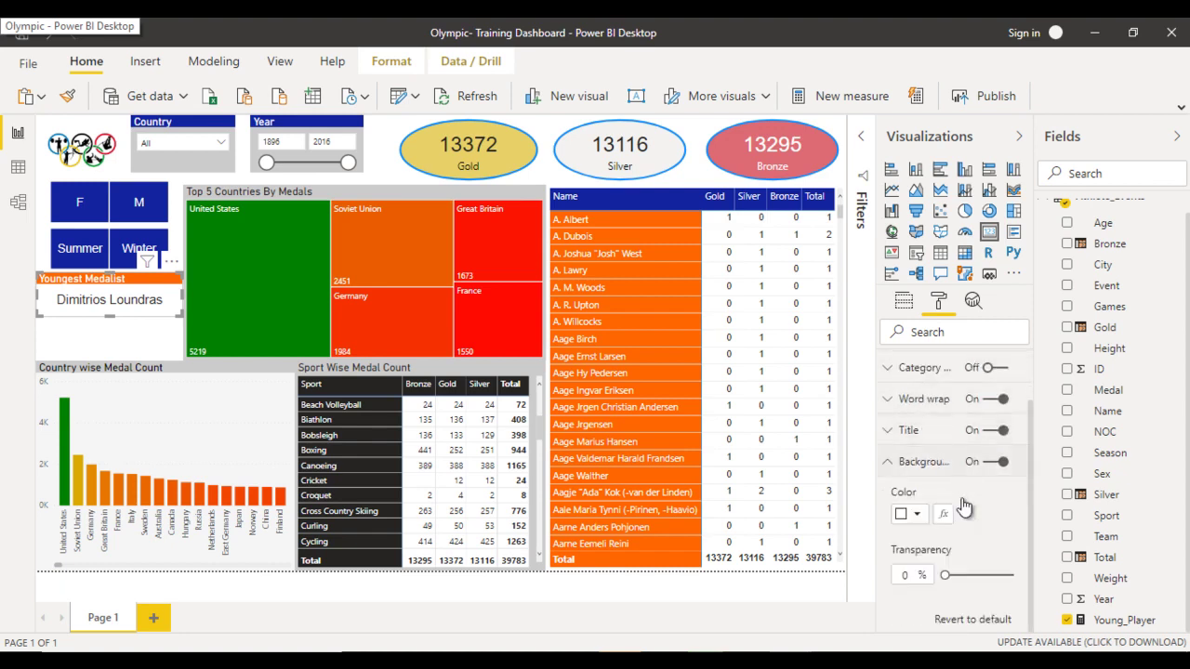
{"action": "left_click", "coordinate": [915, 513]}
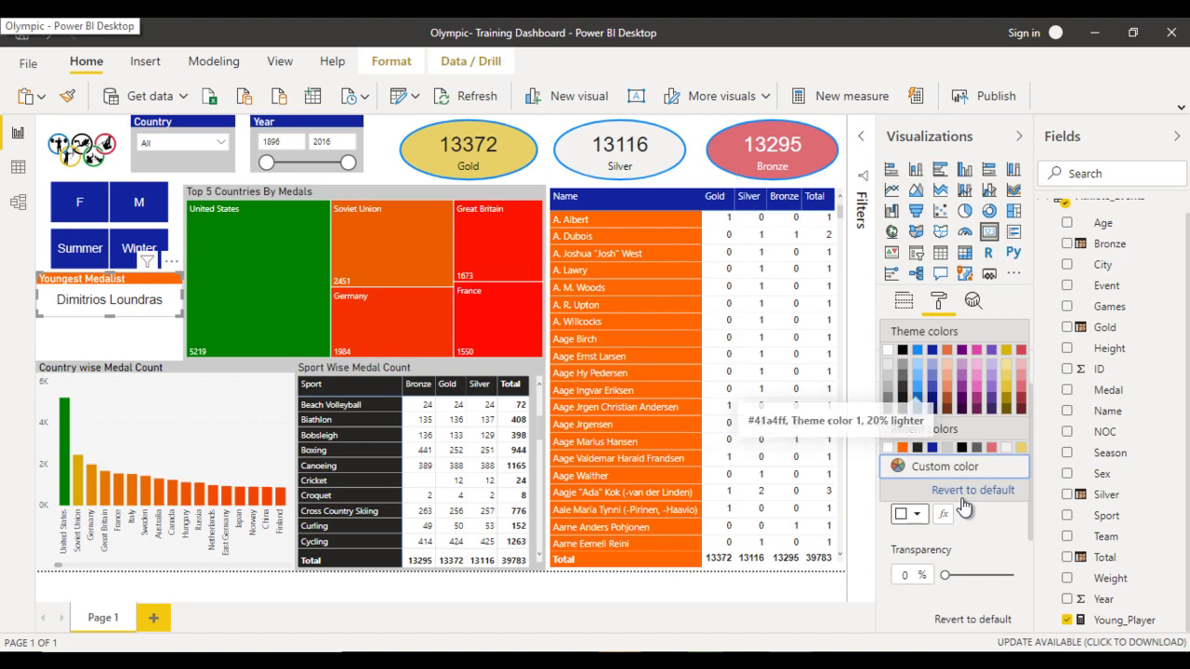
{"action": "left_click", "coordinate": [917, 385]}
Step: Change the color of the Youngest Medalist card's data label to white
{"action": "scroll", "coordinate": [964, 507], "scroll_direction": "up", "scroll_amount": 1}
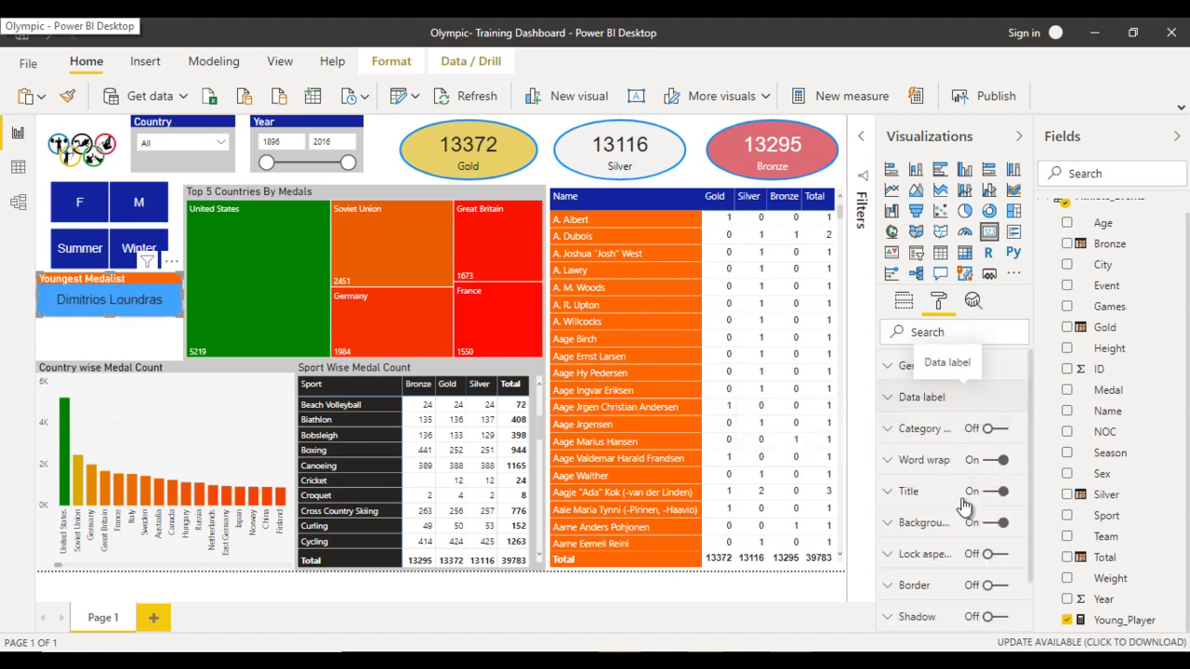
{"action": "left_click", "coordinate": [948, 397]}
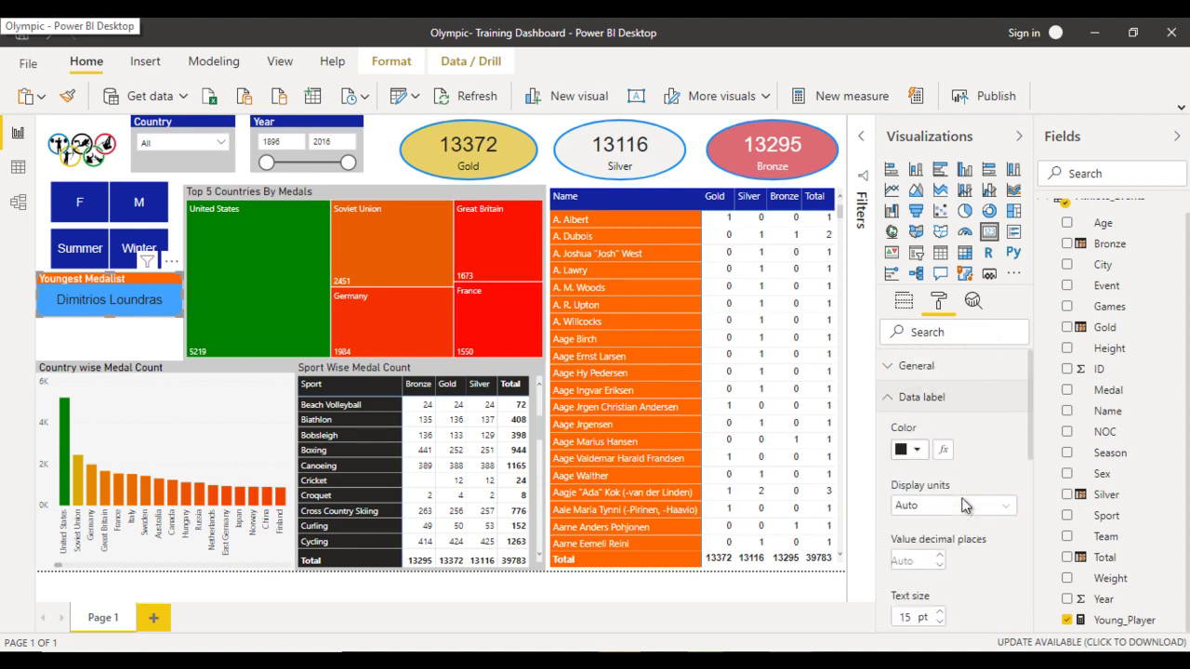
{"action": "left_click", "coordinate": [916, 449]}
{"action": "key", "text": "Return"}
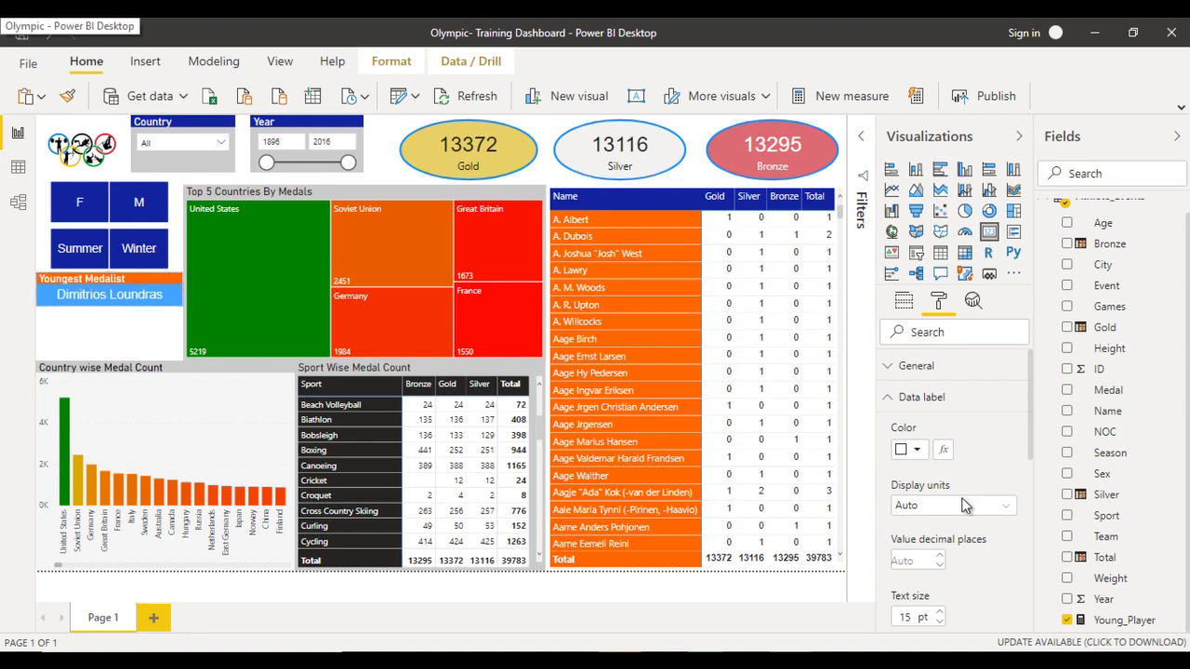
{"action": "key", "text": "Escape"}
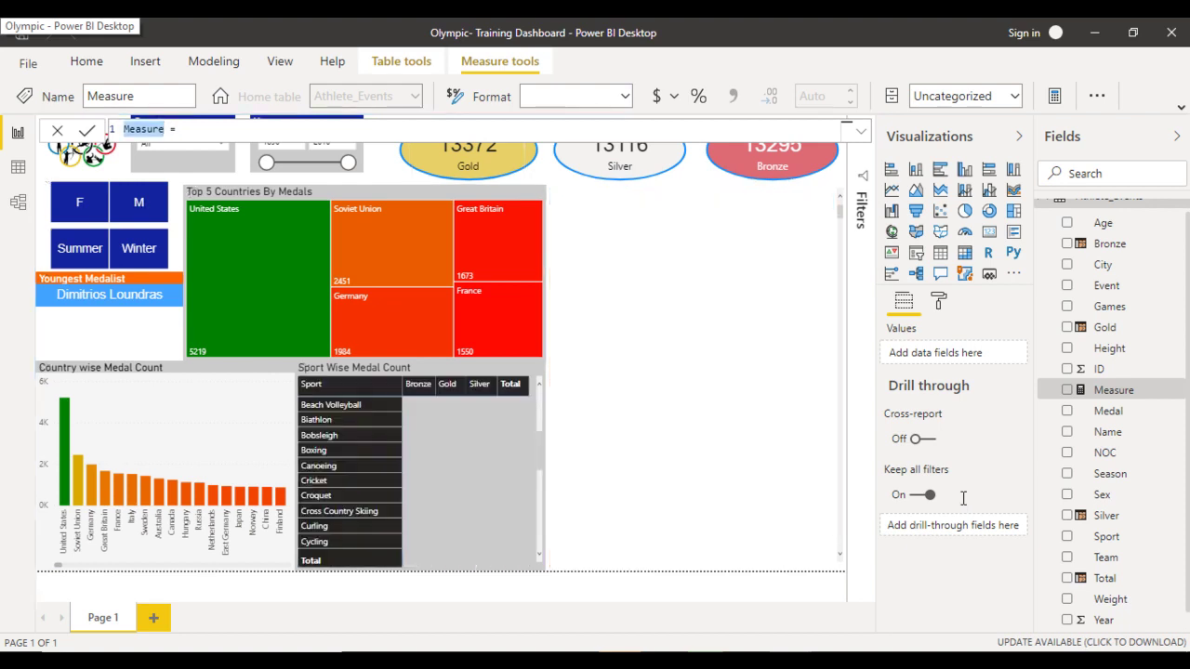
Step: Name the new measure Total_Medal_Youngest in its formula
{"action": "type", "text": "To"}
{"action": "type", "text": "tal_M"}
{"action": "type", "text": "eda"}
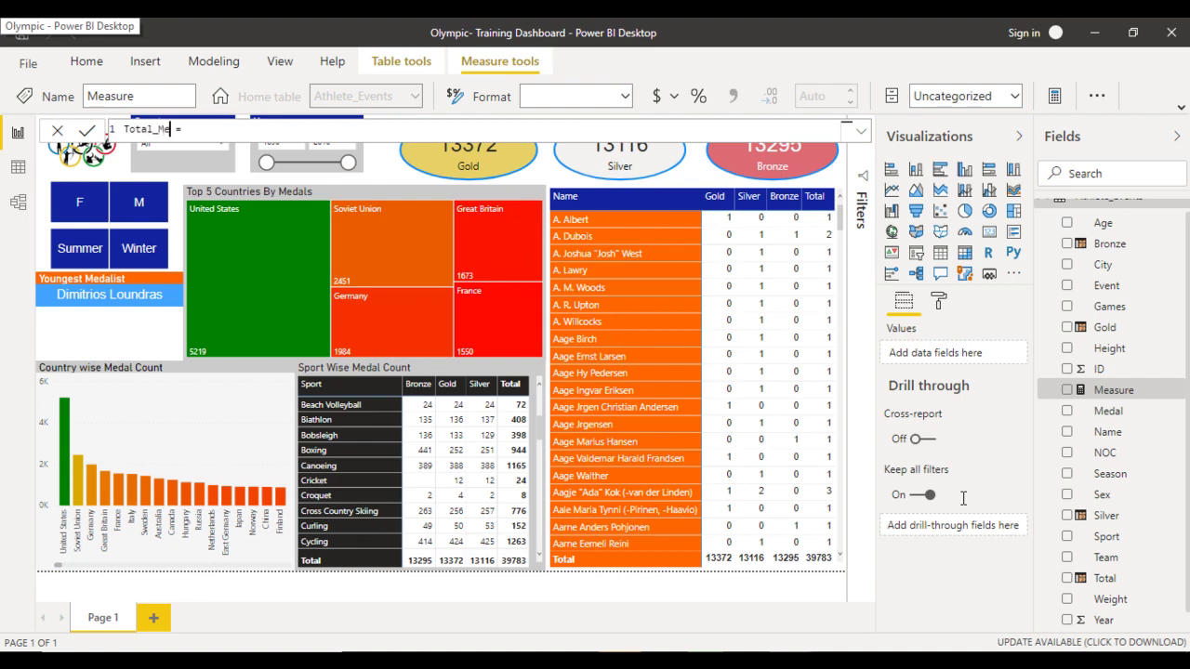
{"action": "type", "text": "l"}
{"action": "type", "text": "_Your"}
{"action": "type", "text": "gest"}
Step: Begin the Total_Medal_Youngest formula with CALCULATE(COUNT(Athlete_Events[ID]), as its counting expression
{"action": "type", "text": "Cal"}
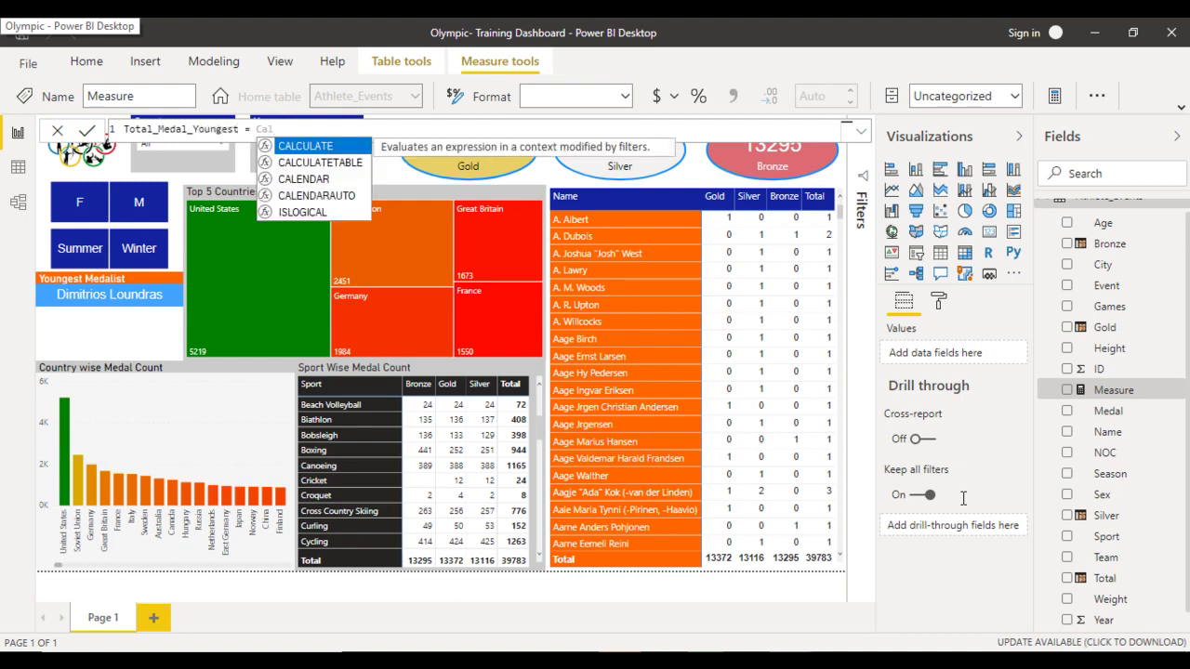
{"action": "key", "text": "Tab"}
{"action": "type", "text": "COU"}
{"action": "key", "text": "Tab"}
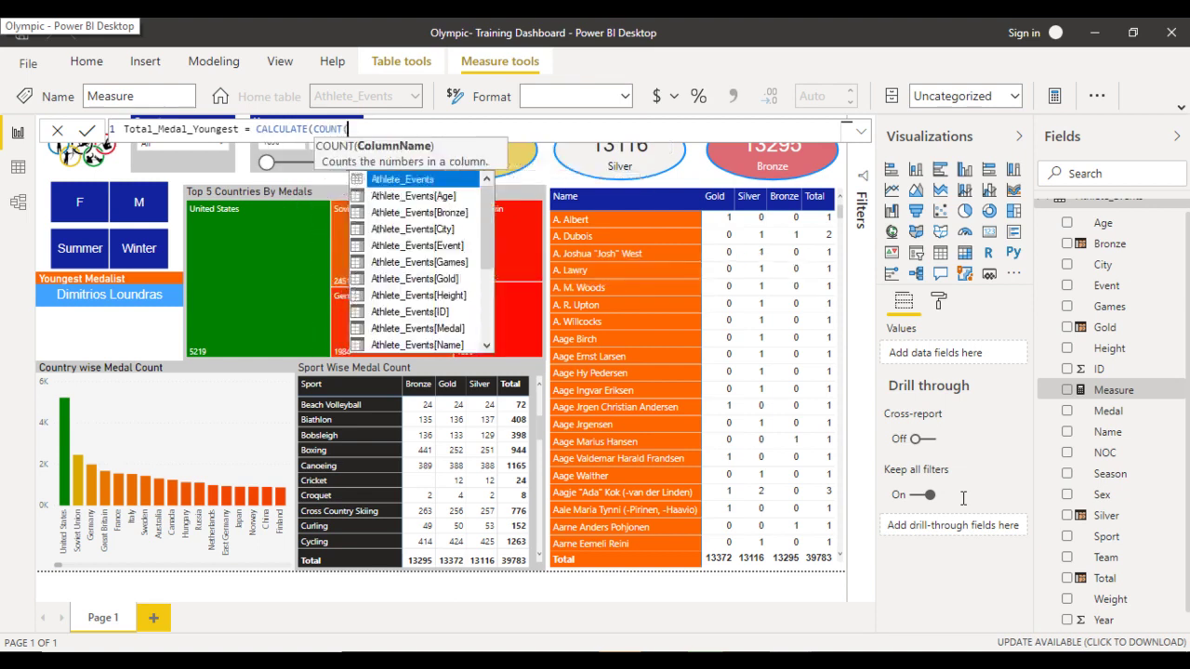
{"action": "key", "text": "Down"}
{"action": "key", "text": "Down"}
{"action": "key", "text": "Down"}
{"action": "key", "text": "Down"}
{"action": "key", "text": "Down"}
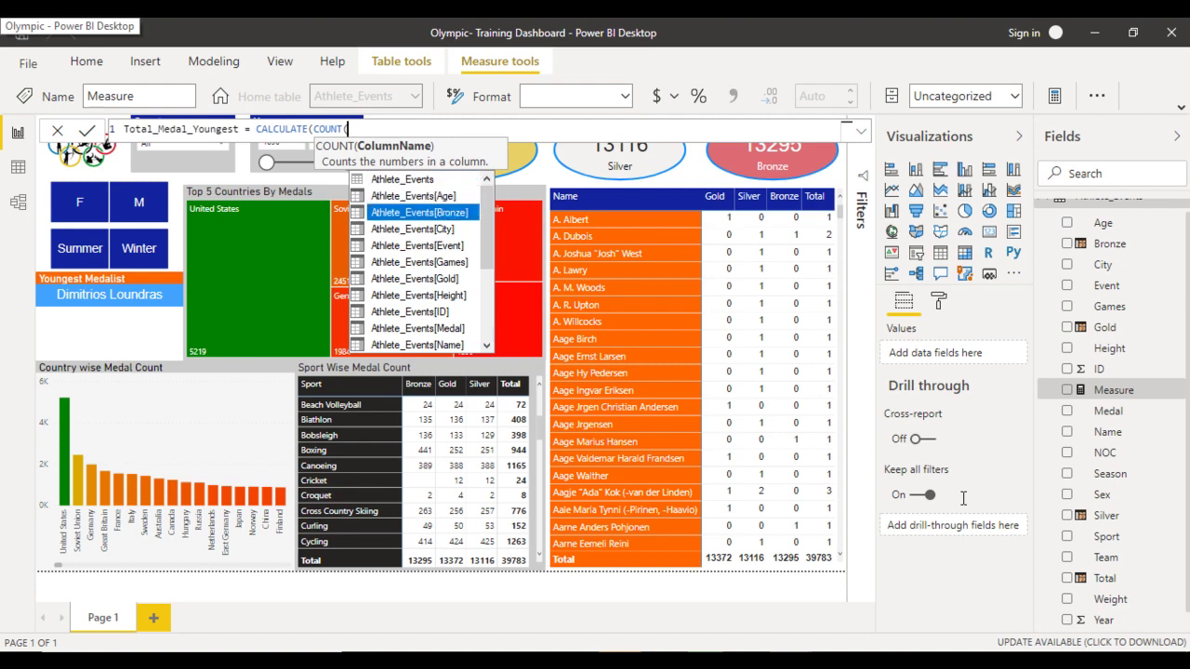
{"action": "key", "text": "Down"}
{"action": "key", "text": "Down"}
{"action": "key", "text": "Down"}
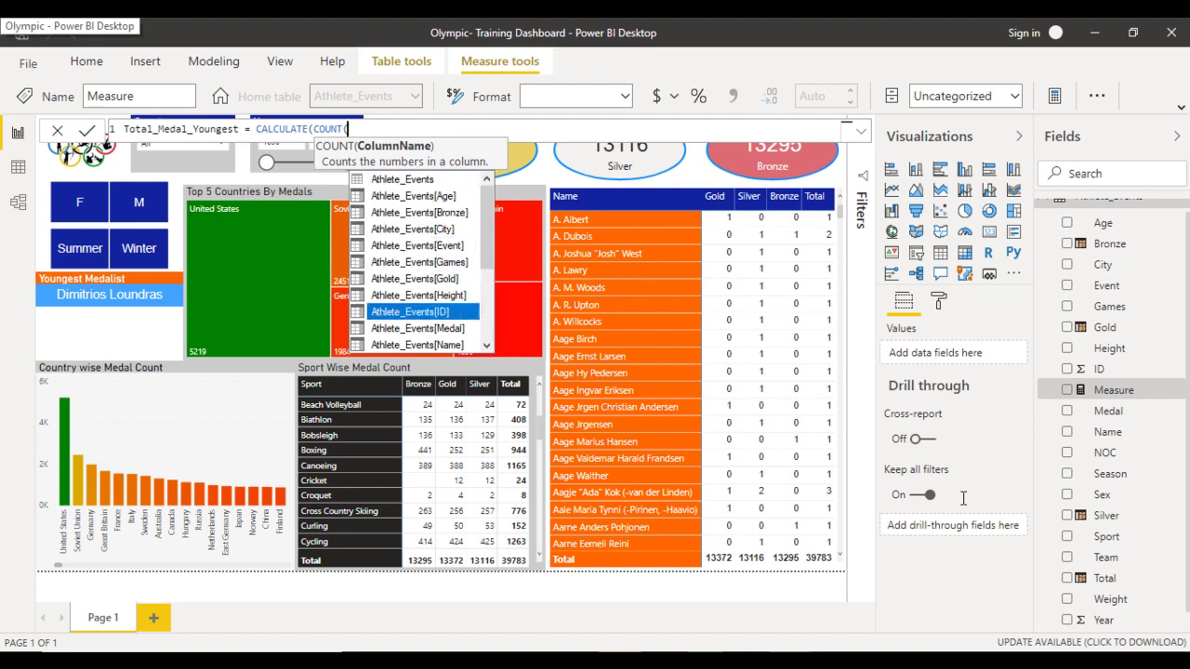
{"action": "key", "text": "Tab"}
{"action": "type", "text": "),"}
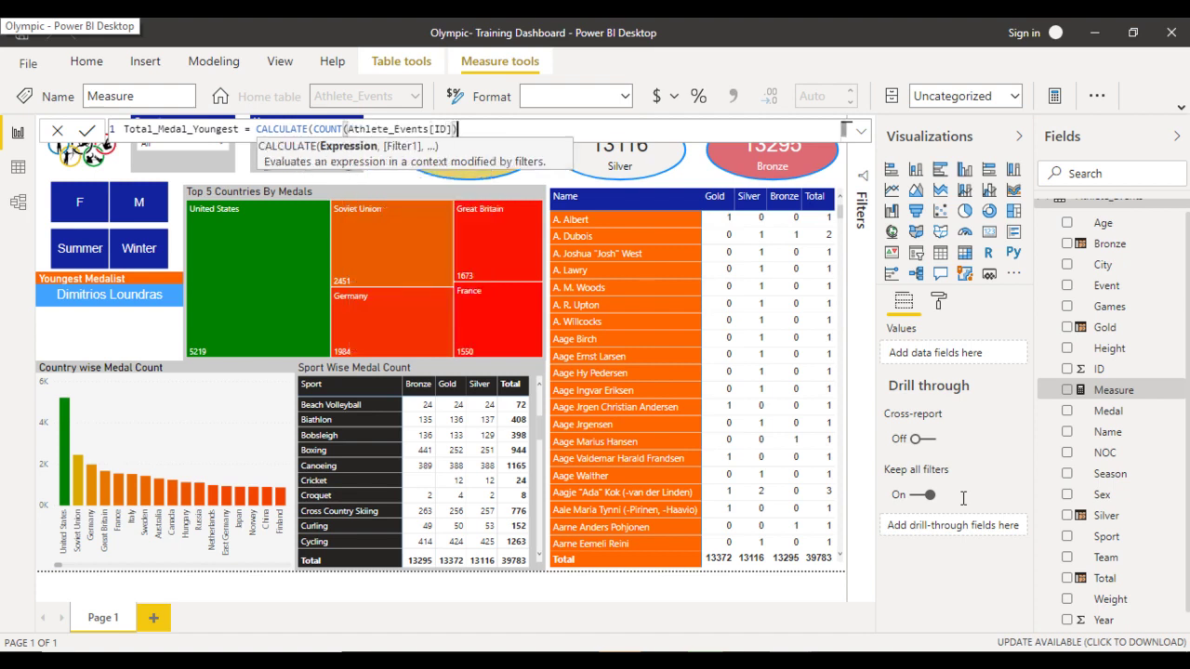
Step: Add a FILTER function over the Athlete_Events table as the filter argument of CALCULATE
{"action": "type", "text": "FILTE"}
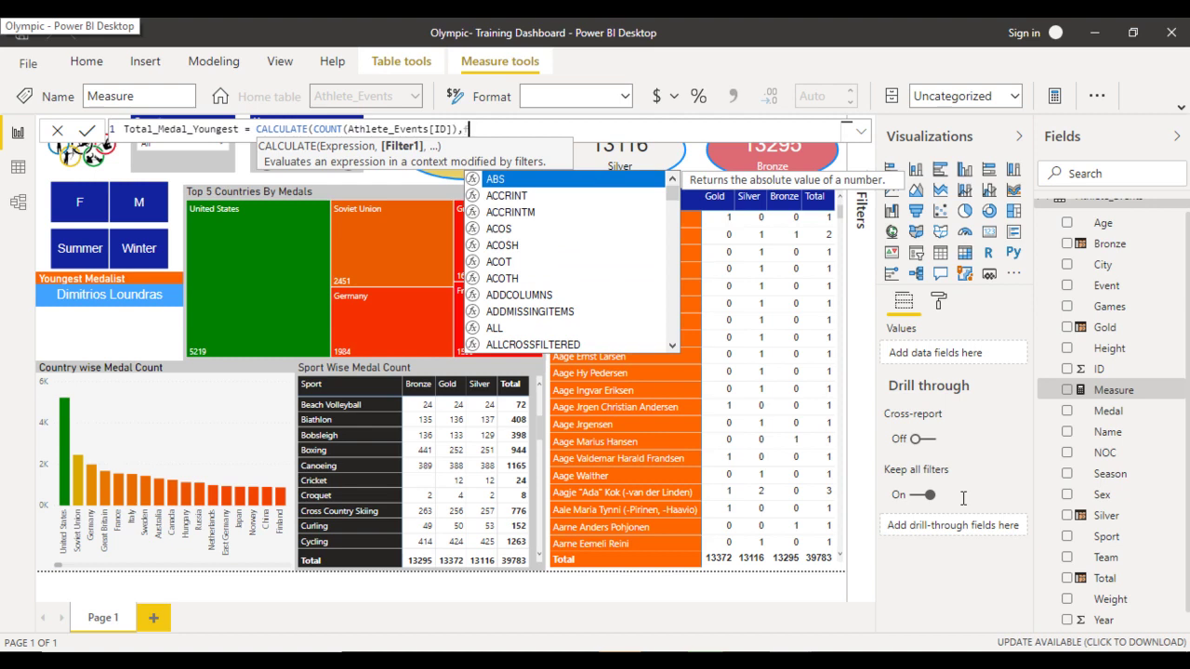
{"action": "key", "text": "Tab"}
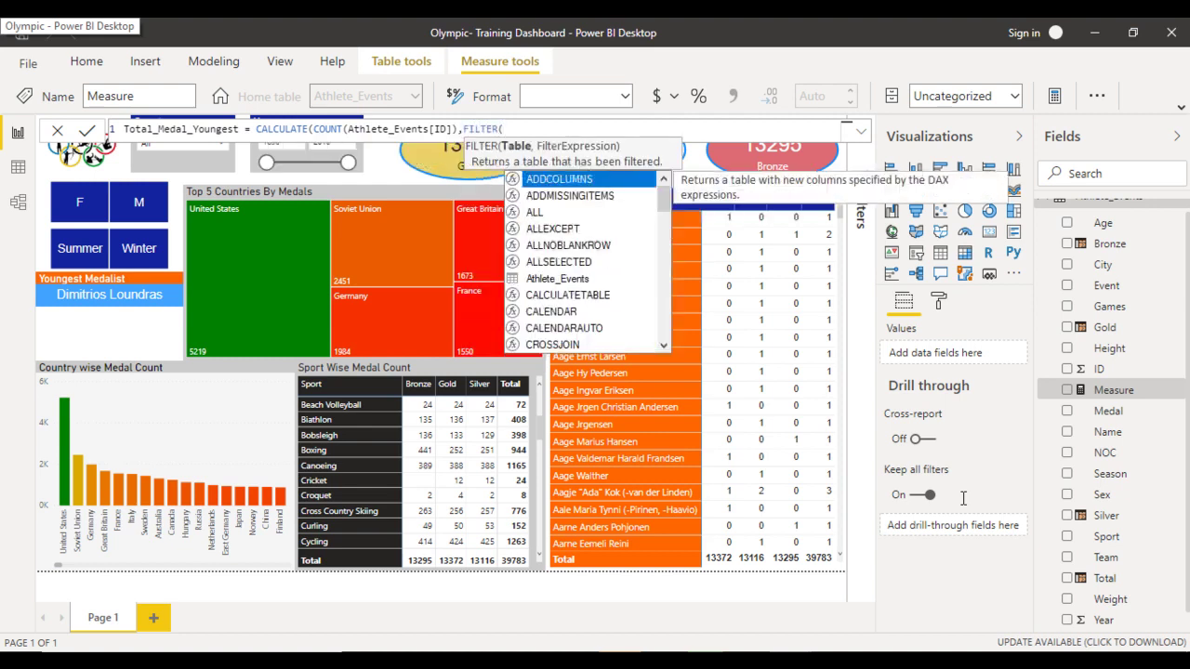
{"action": "type", "text": "t"}
{"action": "key", "text": "BackSpace"}
{"action": "type", "text": "at"}
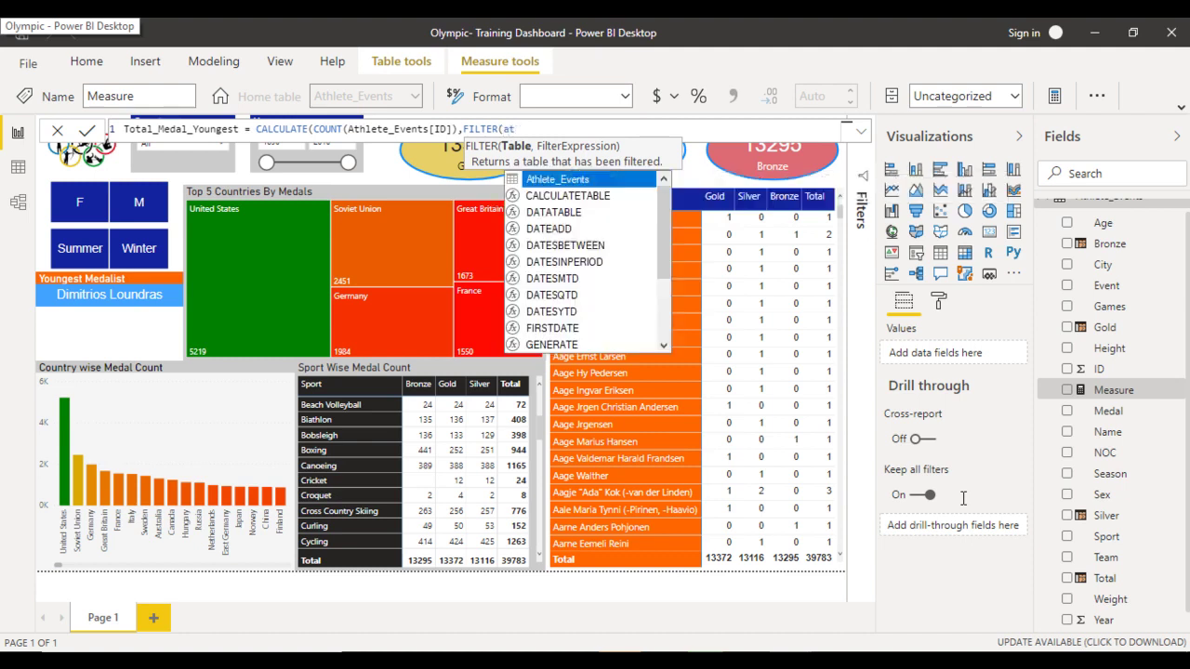
{"action": "key", "text": "Tab"}
{"action": "type", "text": ","}
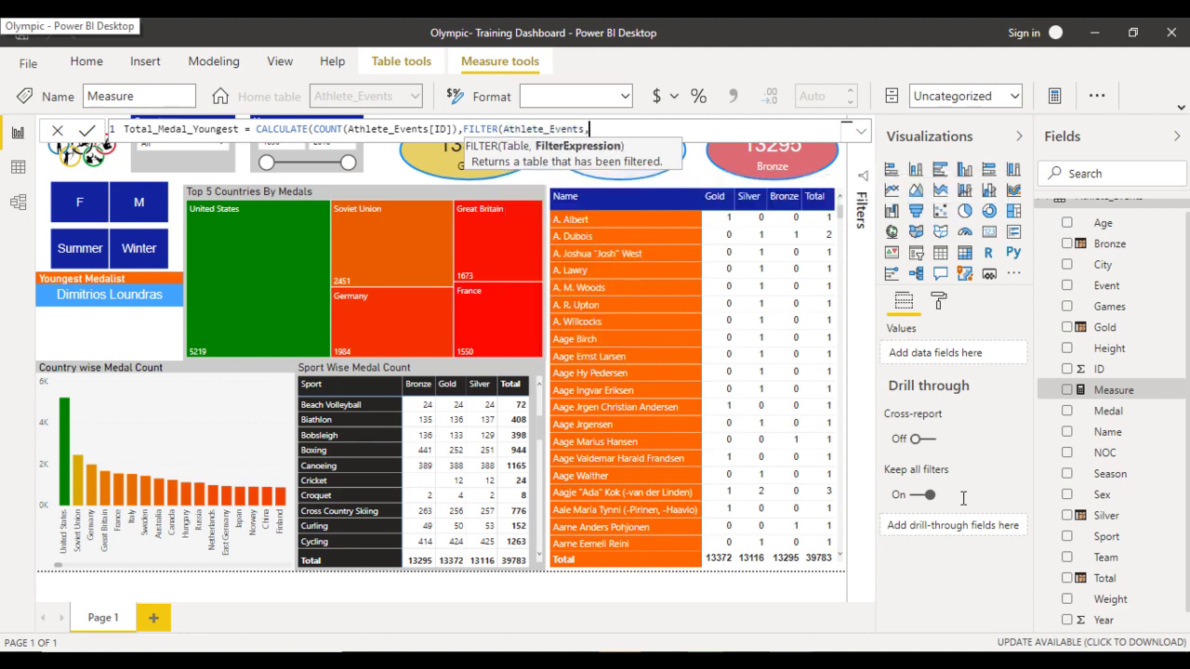
Step: Complete the filter condition as Athlete_Events[Age]=MIN(Athlete_Events[Age]), close the parentheses and commit the measure
{"action": "type", "text": "age"}
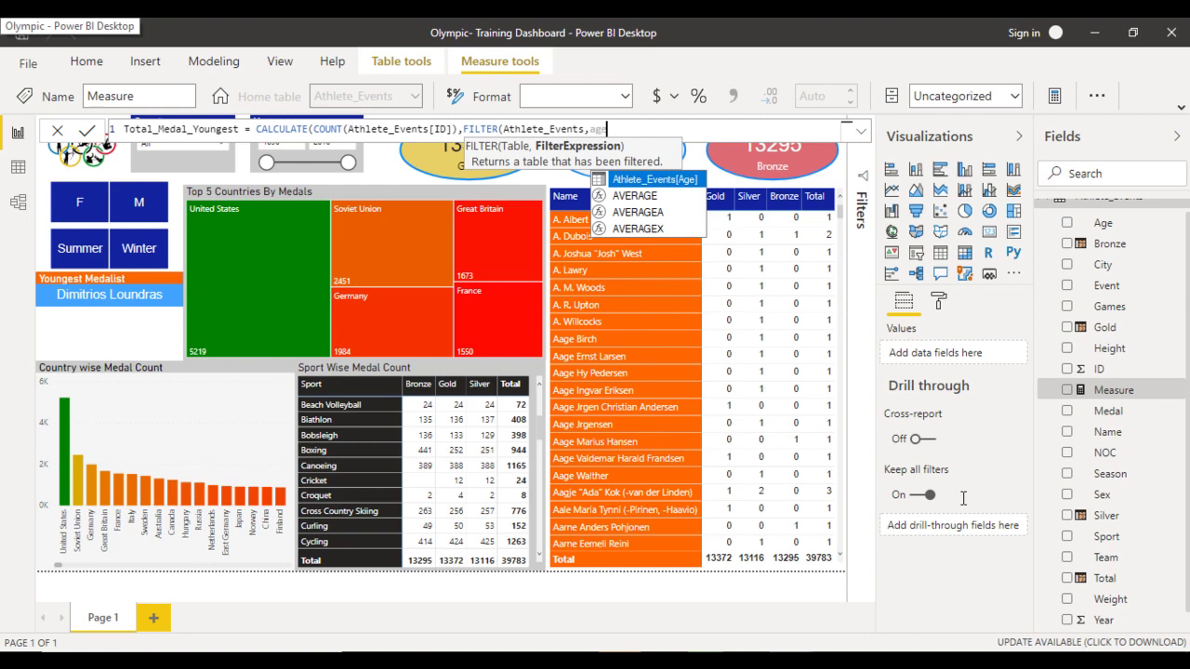
{"action": "key", "text": "Tab"}
{"action": "type", "text": "="}
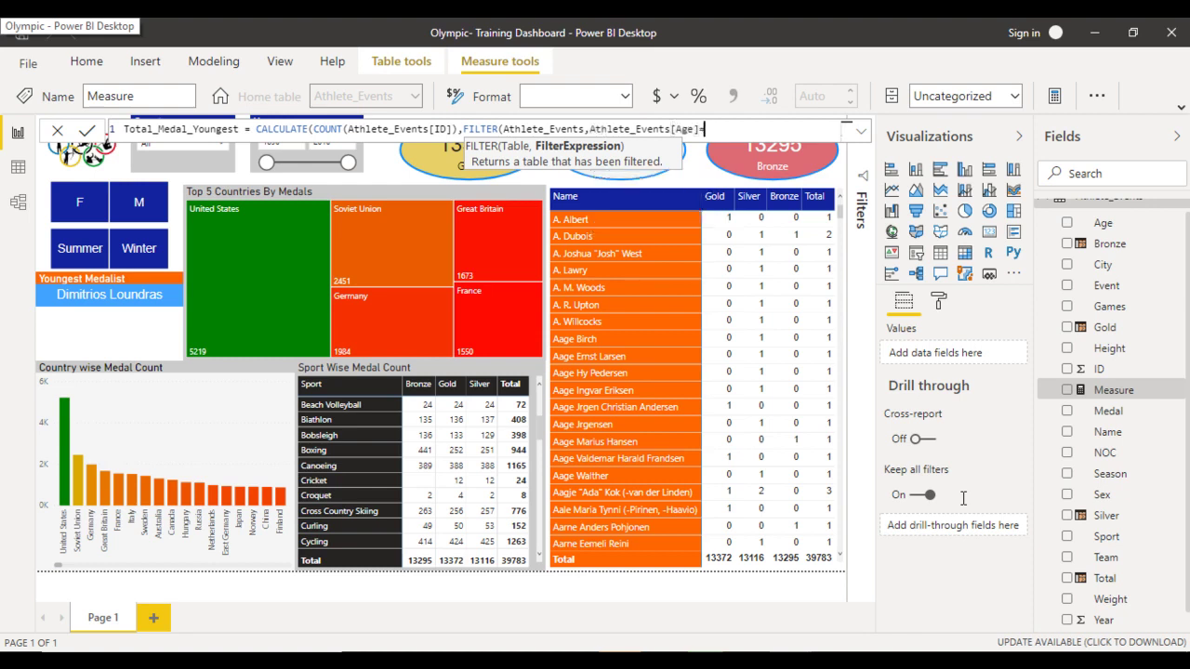
{"action": "type", "text": "mi"}
{"action": "key", "text": "Tab"}
{"action": "type", "text": "age"}
{"action": "key", "text": "Tab"}
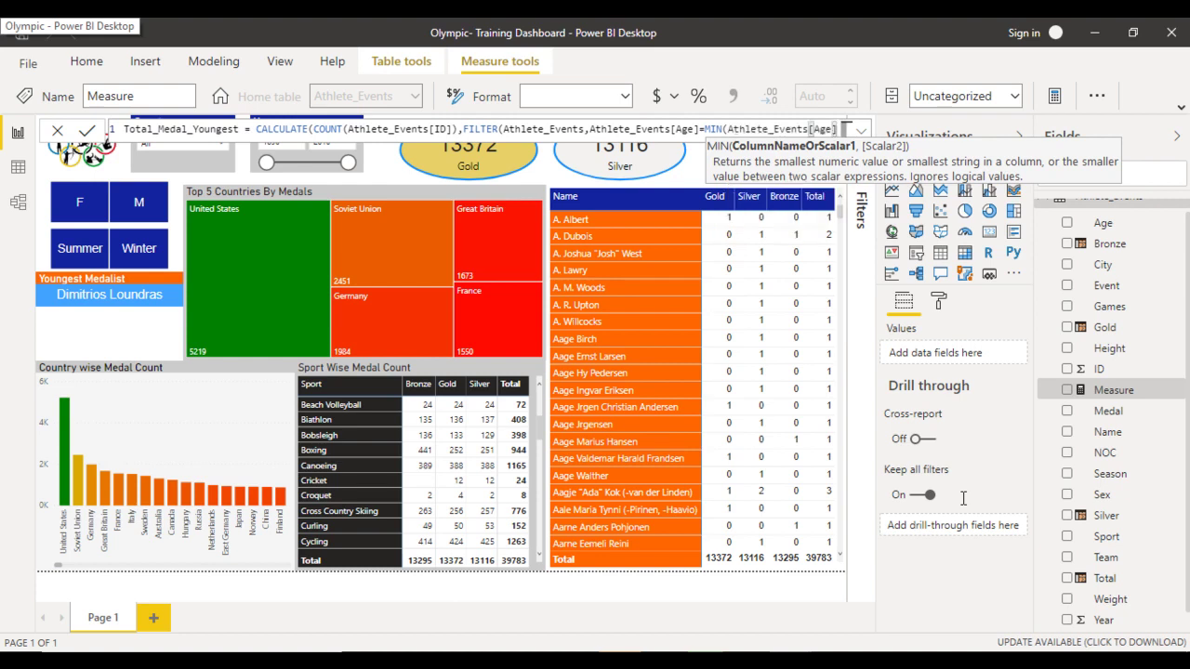
{"action": "type", "text": "))"}
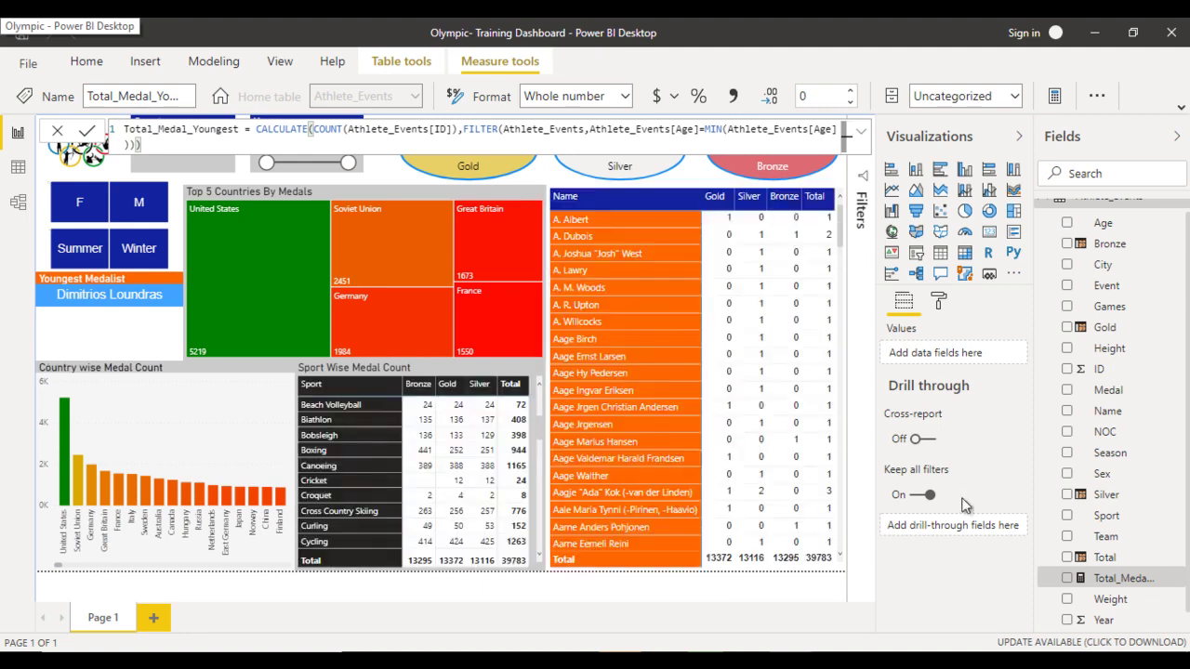
Step: Add a card visual and fit it at about half width directly beneath the Youngest Medalist card
{"action": "left_click", "coordinate": [962, 505]}
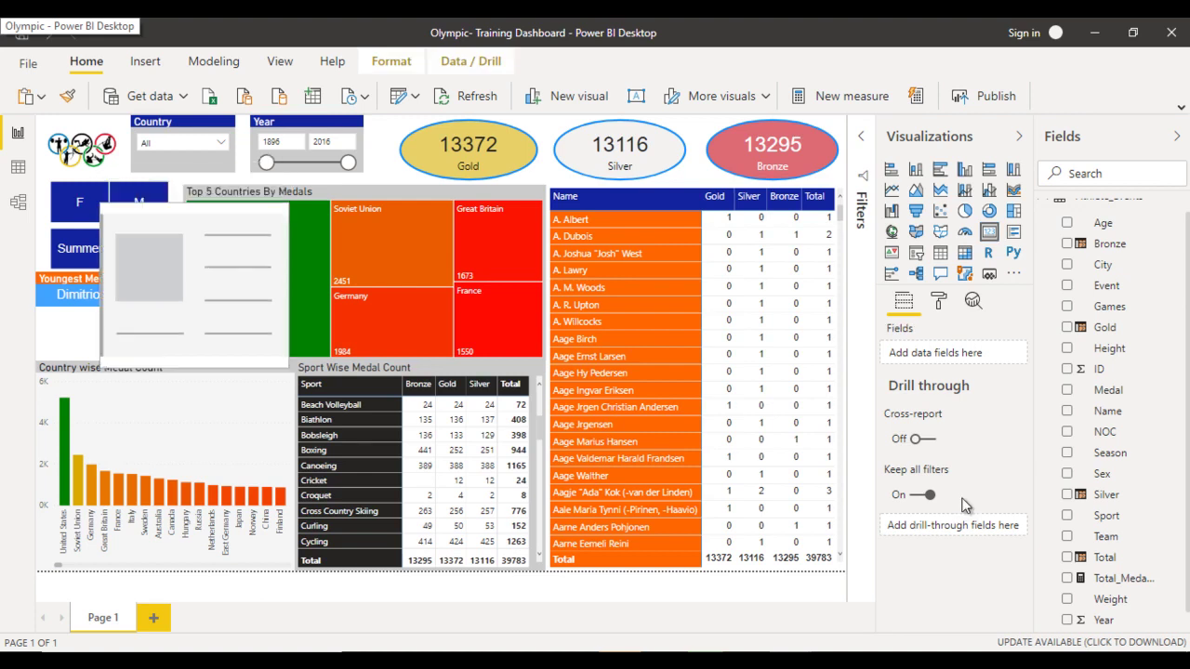
{"action": "left_click_drag", "start_coordinate": [218, 346], "coordinate": [154, 325]}
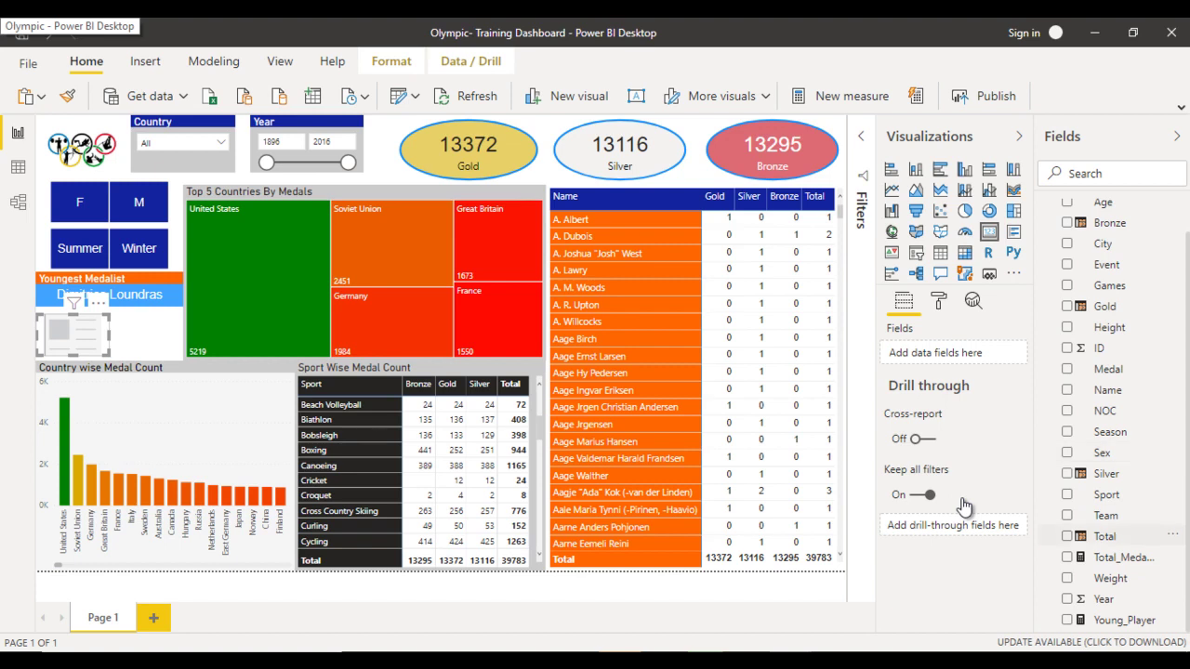
Step: Fill the new card with the Total_Medal_Youngest measure and turn off its category label
{"action": "left_click", "coordinate": [1066, 557]}
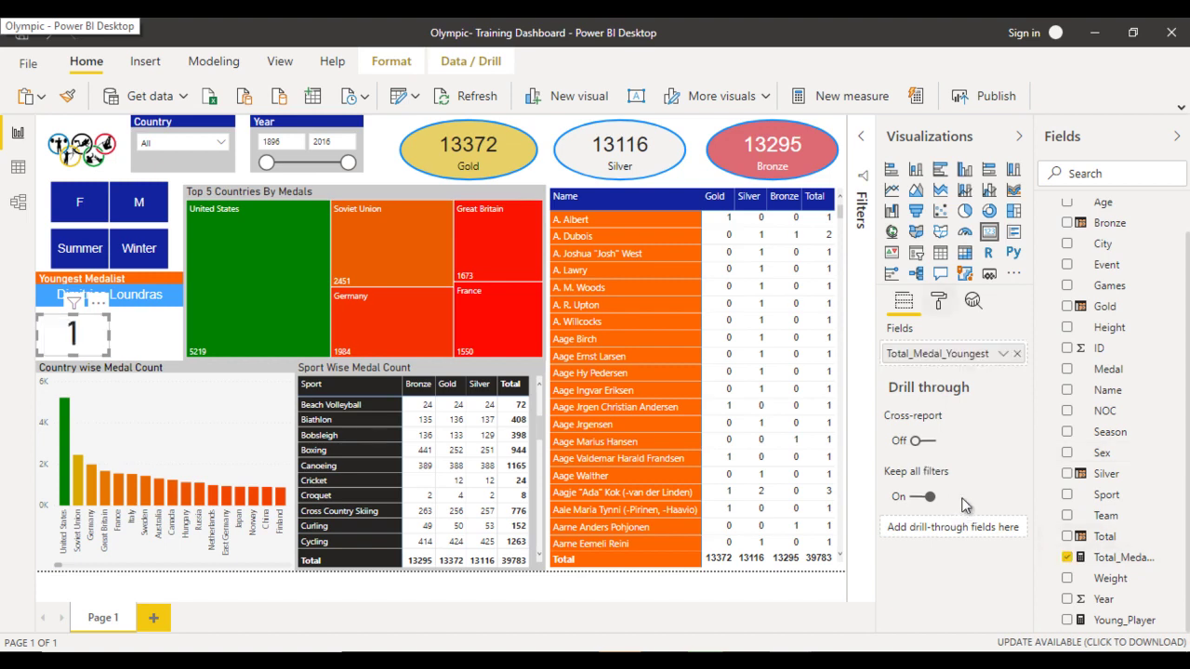
{"action": "left_click", "coordinate": [938, 300]}
{"action": "left_click", "coordinate": [995, 428]}
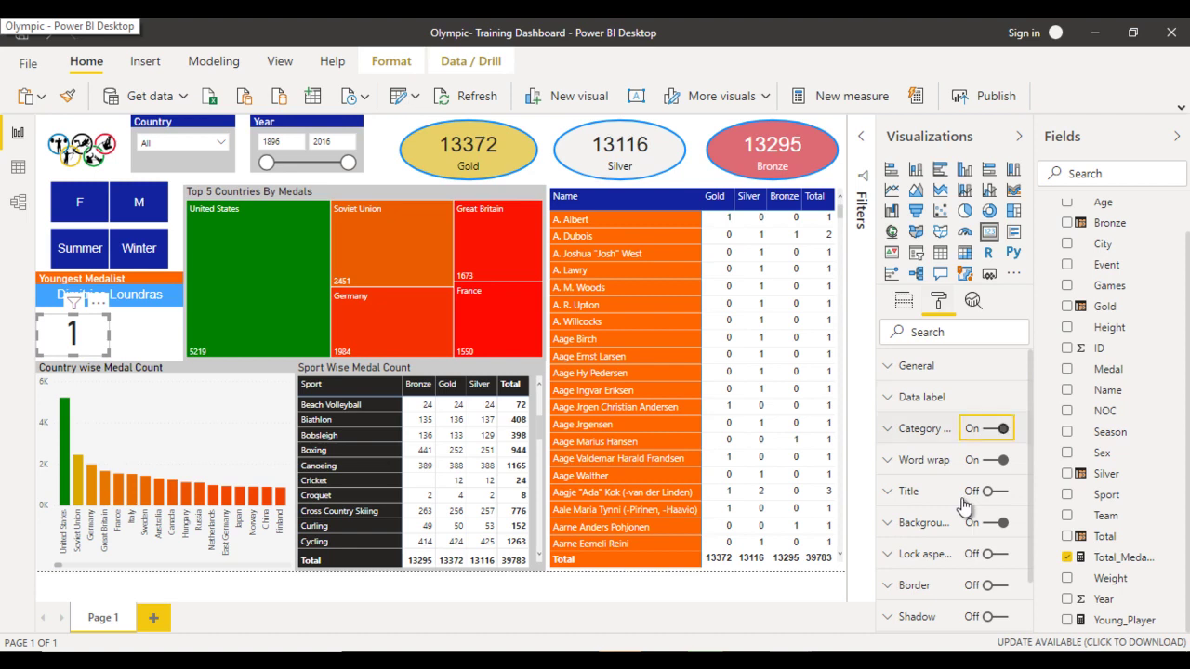
Step: Set the Total_Medal_Youngest card's data label text size to 25 pt
{"action": "left_click", "coordinate": [921, 397]}
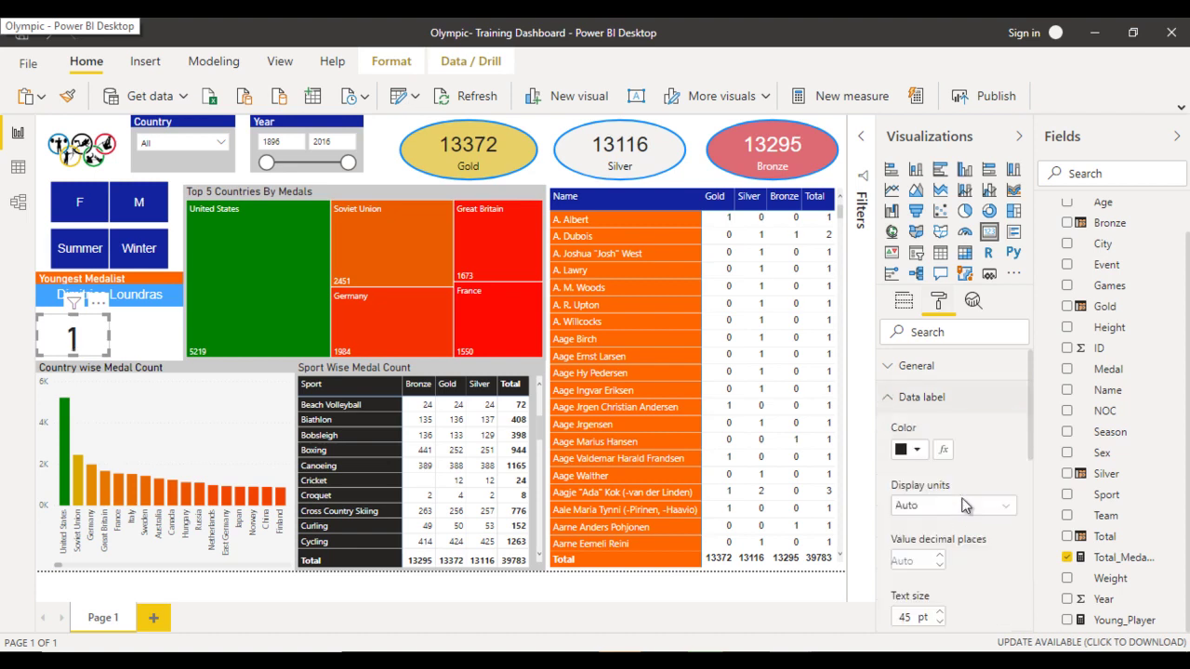
{"action": "left_click_drag", "start_coordinate": [907, 617], "coordinate": [898, 616]}
{"action": "type", "text": "25"}
Step: Turn on the card's title and set the title text to Total Medal
{"action": "scroll", "coordinate": [962, 505], "scroll_direction": "down", "scroll_amount": 6}
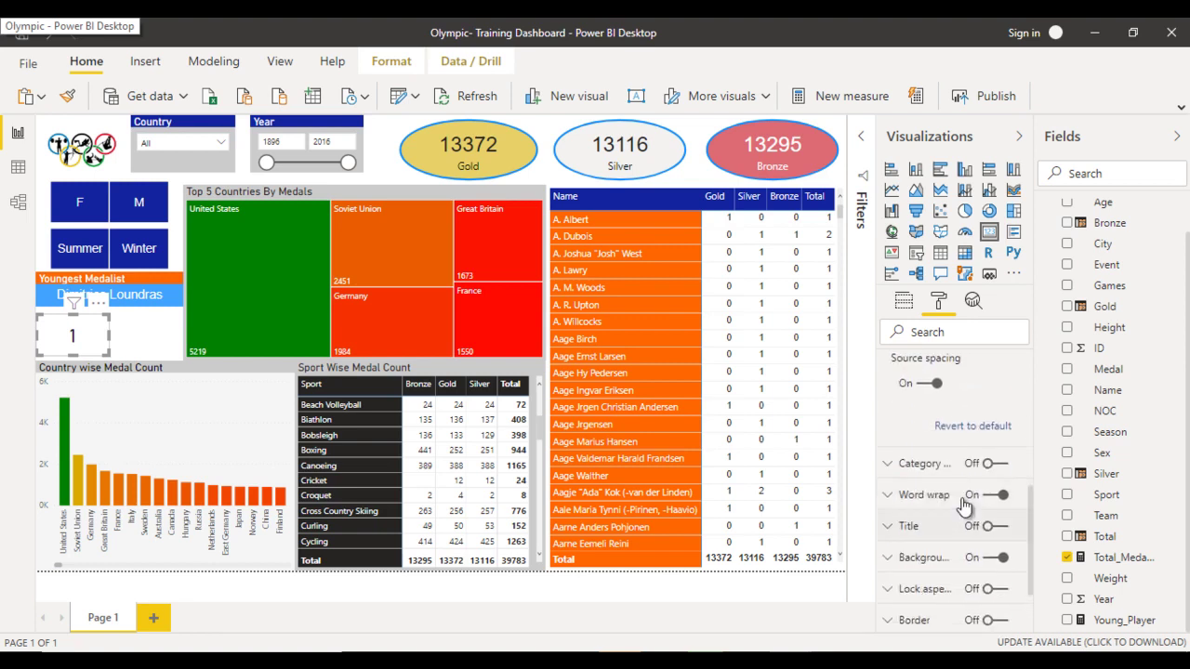
{"action": "left_click", "coordinate": [992, 526]}
{"action": "scroll", "coordinate": [967, 505], "scroll_direction": "down", "scroll_amount": 2}
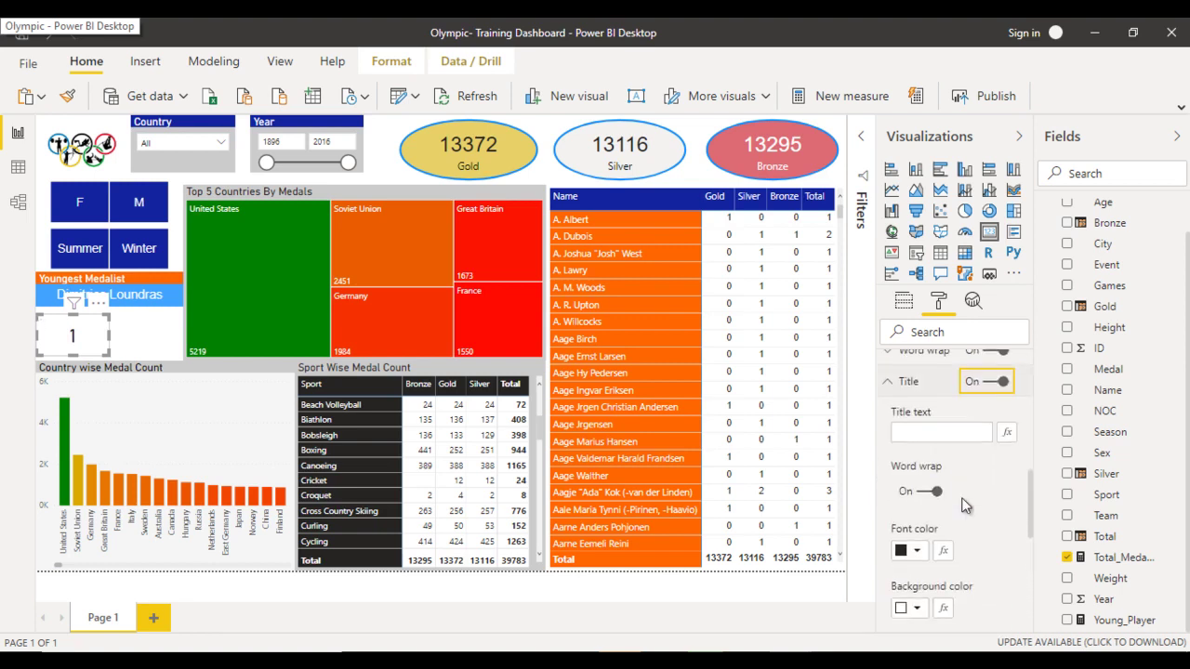
{"action": "key", "text": "Tab"}
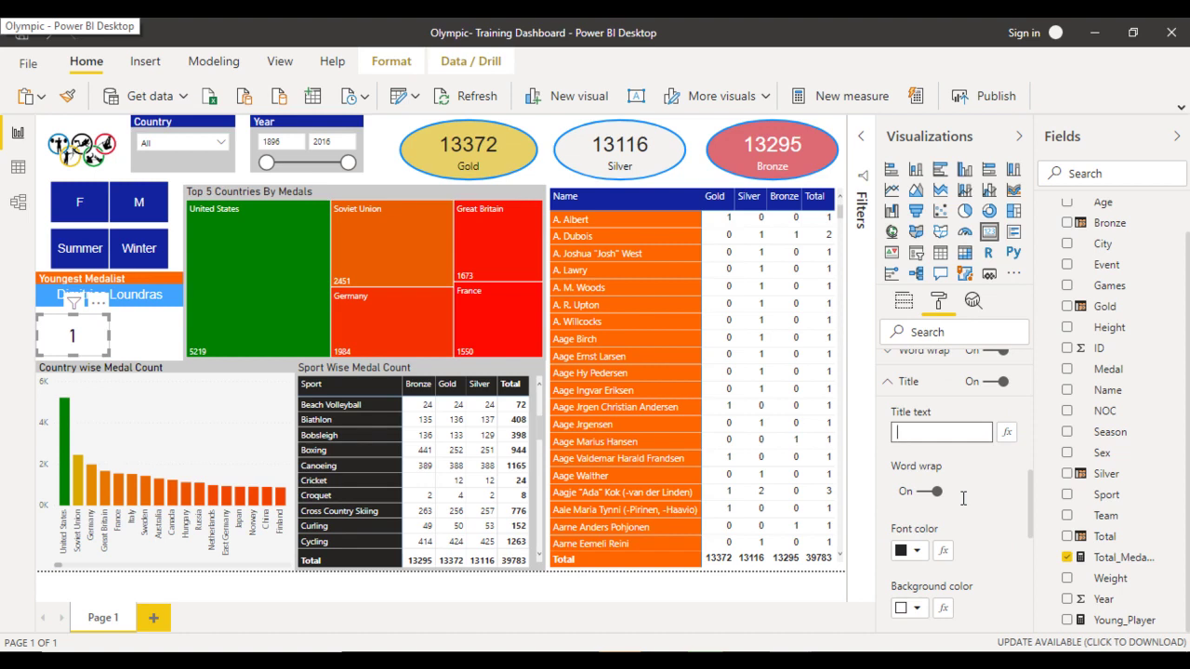
{"action": "type", "text": "Total Medal"}
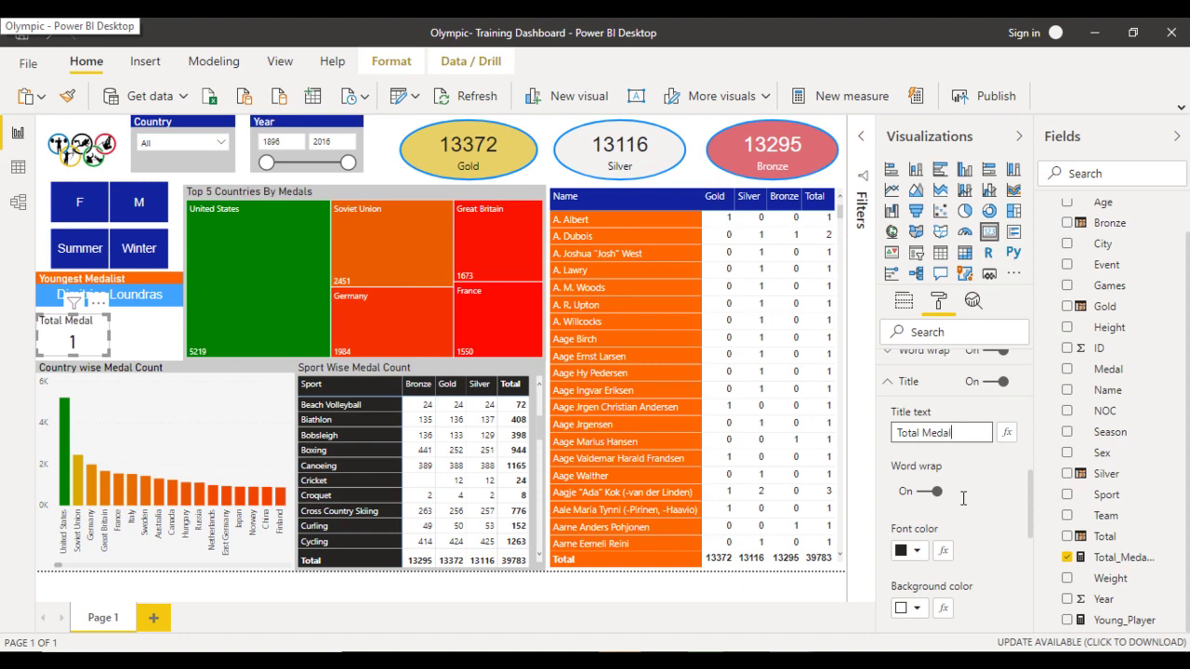
Step: Format the Total Medal title with a white font on an orange background and center it
{"action": "scroll", "coordinate": [963, 498], "scroll_direction": "down", "scroll_amount": 1}
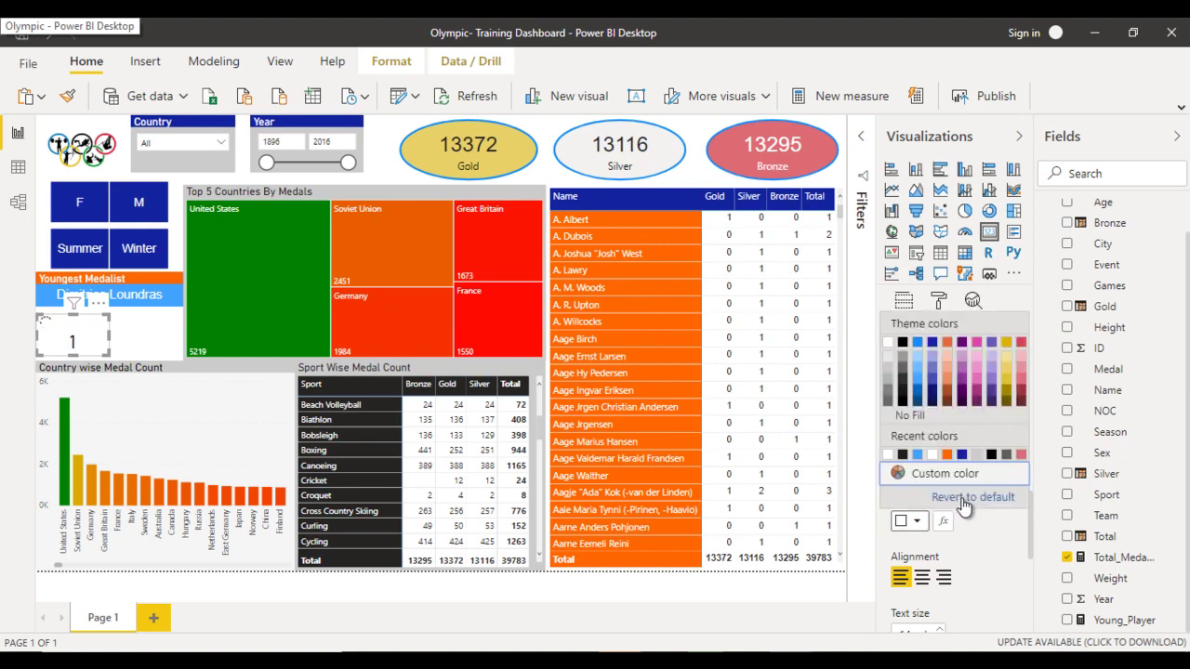
{"action": "left_click", "coordinate": [963, 500]}
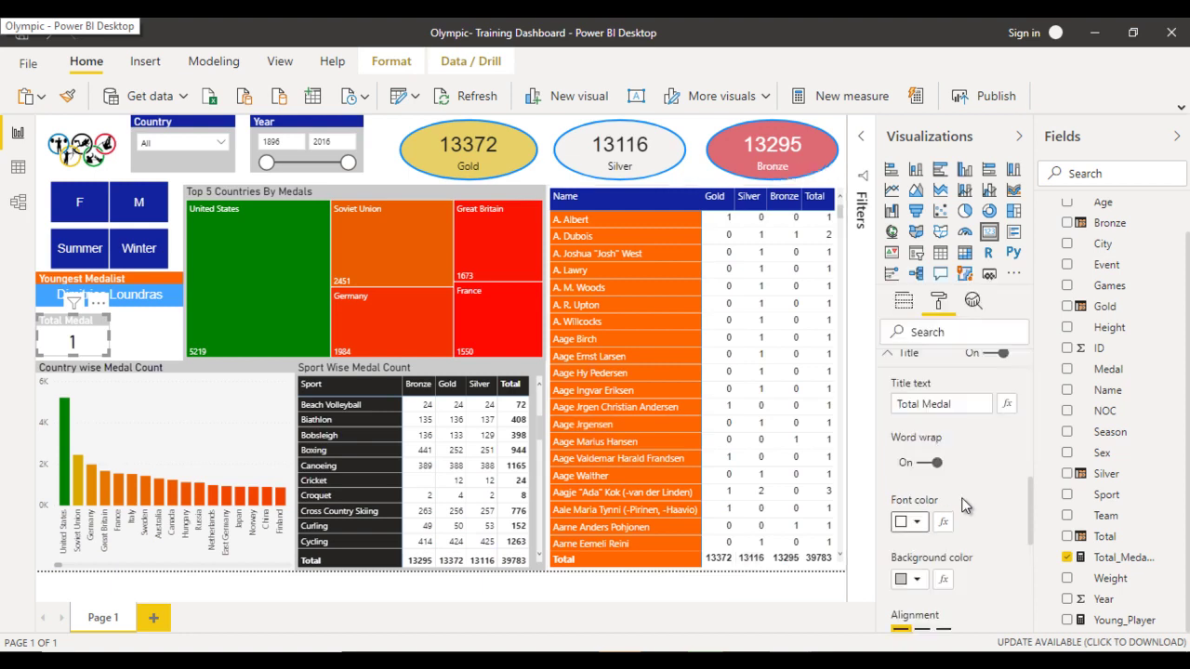
{"action": "scroll", "coordinate": [963, 505], "scroll_direction": "down", "scroll_amount": 1}
{"action": "left_click", "coordinate": [964, 500]}
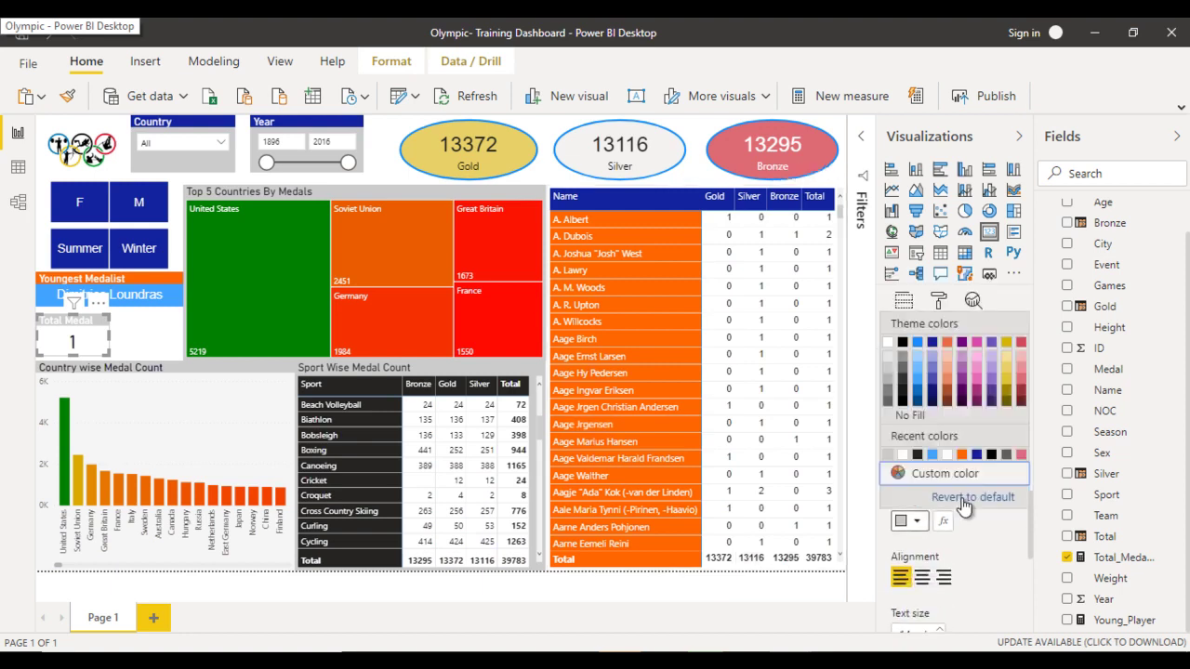
{"action": "left_click", "coordinate": [964, 501]}
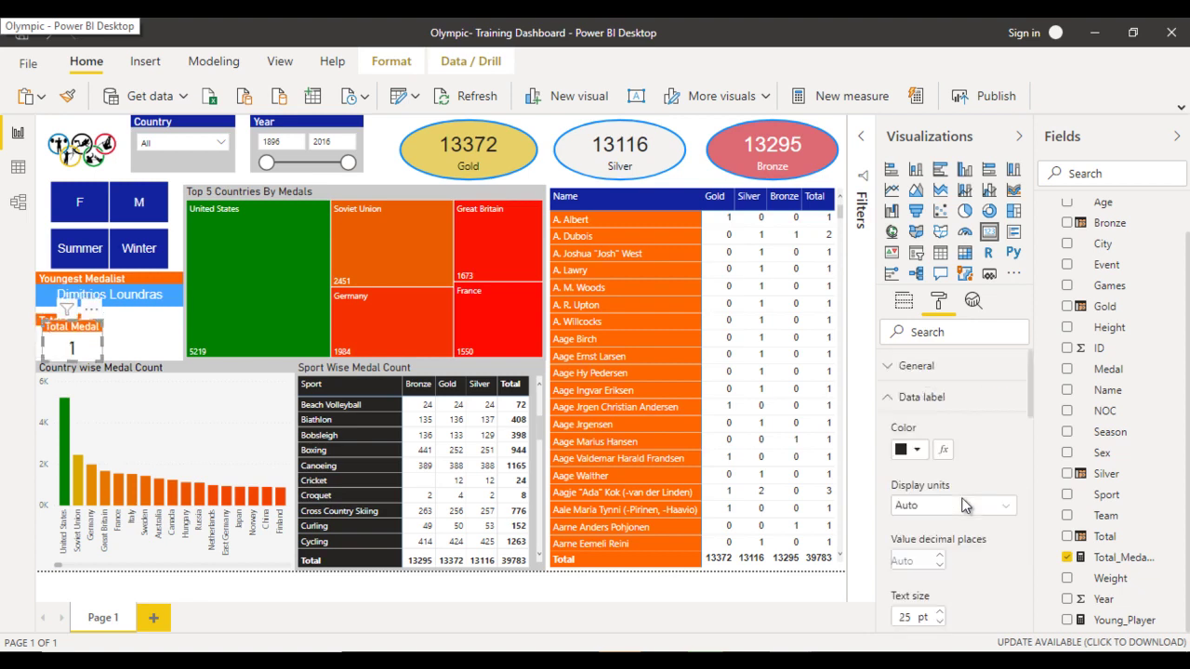
Step: Place a duplicate of the Total Medal card directly beside the original, beneath the Youngest Medalist card
{"action": "key", "text": "shift+Right"}
{"action": "key", "text": "shift+Right"}
{"action": "key", "text": "shift+Right"}
{"action": "key", "text": "shift+Right"}
{"action": "key", "text": "shift+Right"}
{"action": "key", "text": "shift+Right"}
{"action": "key", "text": "shift+Right"}
{"action": "key", "text": "shift+Right"}
{"action": "key", "text": "shift+Right"}
{"action": "key", "text": "shift+Right"}
{"action": "key", "text": "shift+Up"}
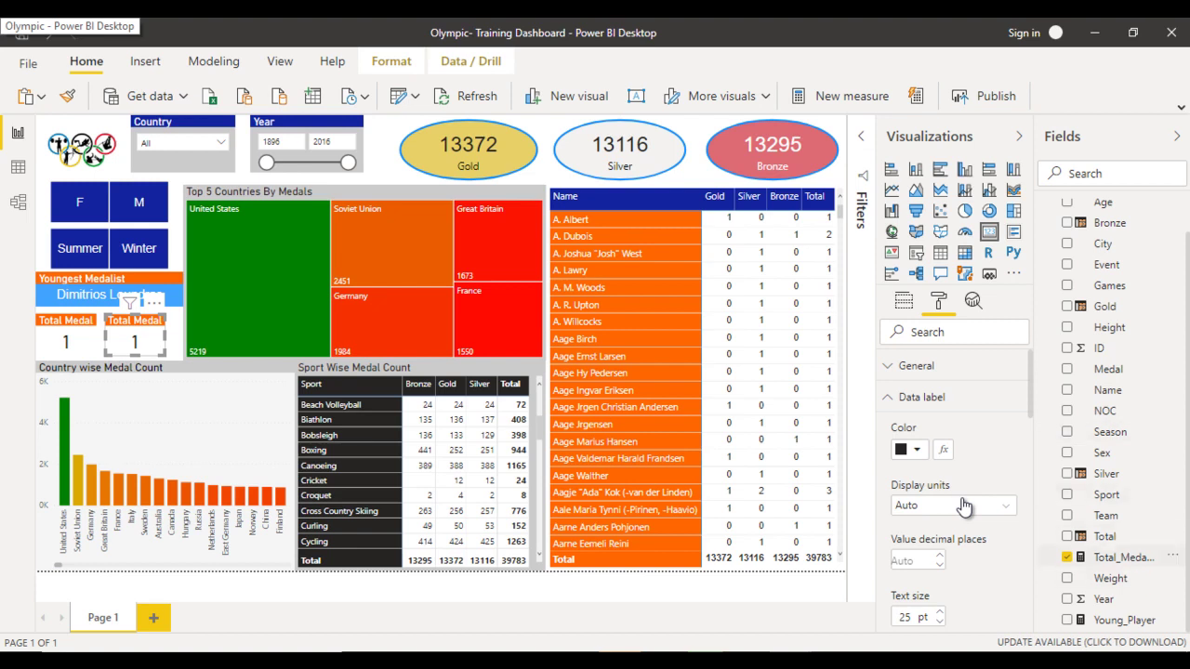
Step: Copy the entire Total_Medal_Youngest formula and paste it into a new measure in place of the default text
{"action": "left_click", "coordinate": [1123, 556]}
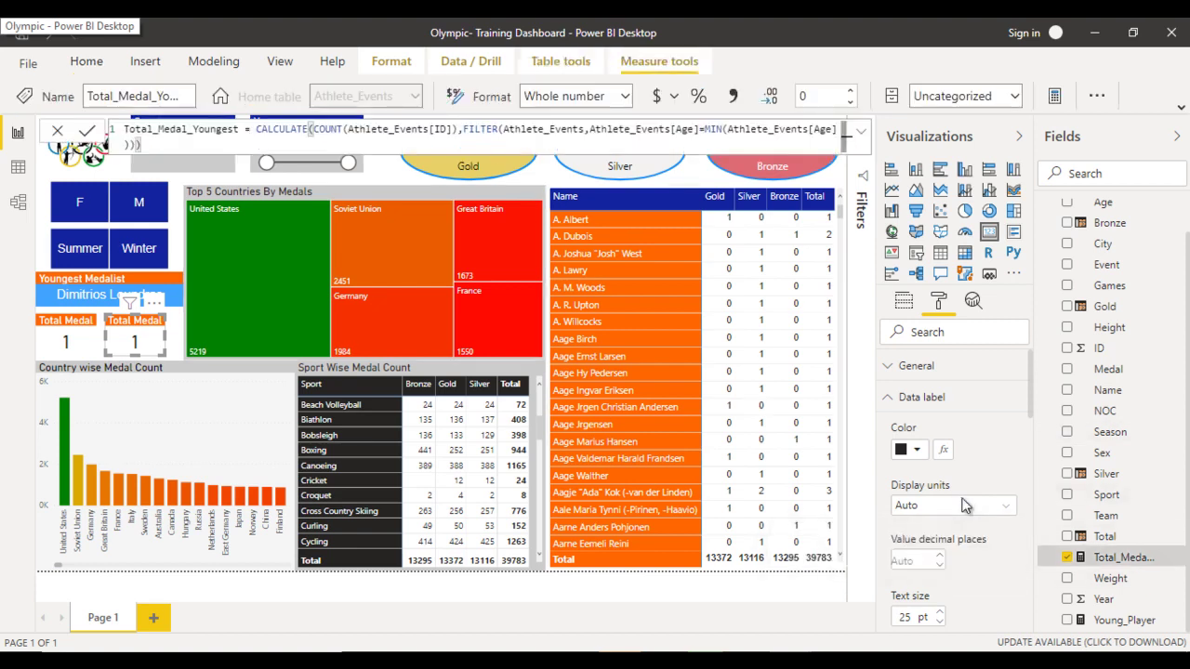
{"action": "key", "text": "ctrl+a"}
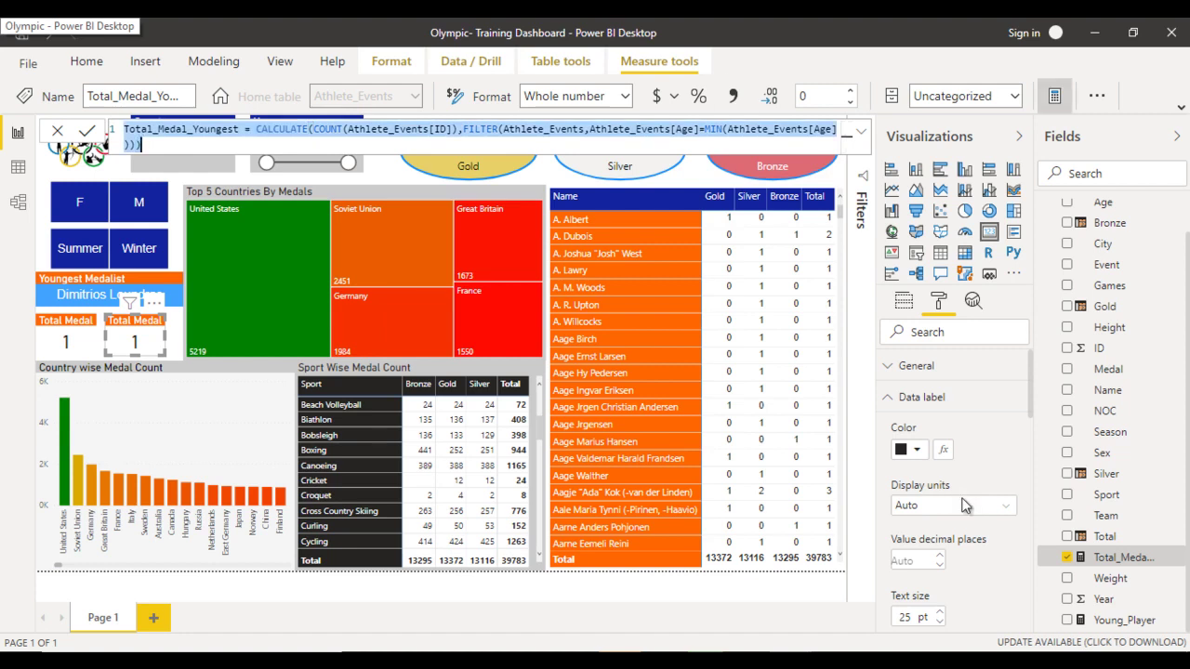
{"action": "key", "text": "ctrl+c"}
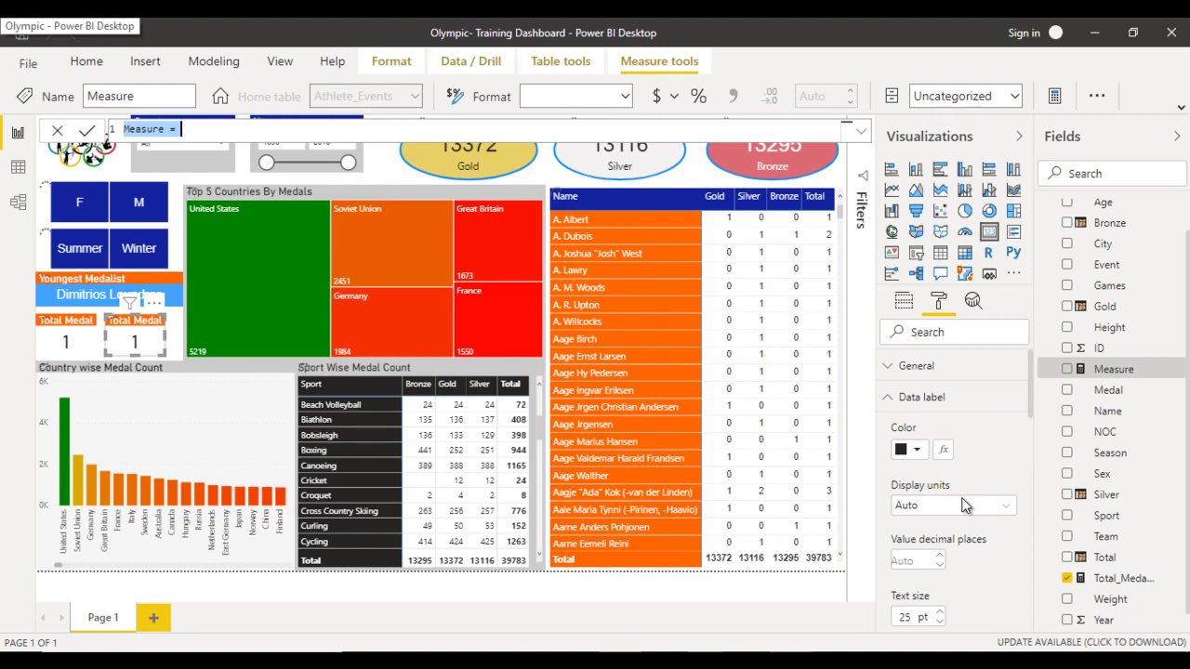
{"action": "key", "text": "ctrl+v"}
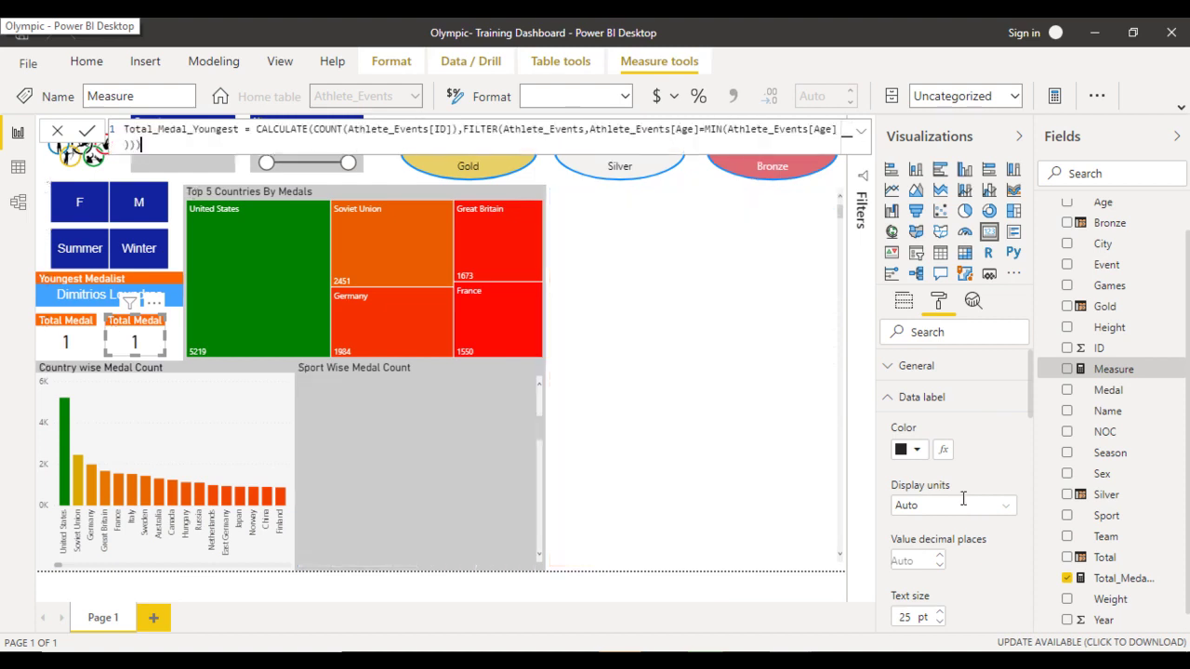
Step: Rename the pasted measure in its formula to Age_Youngest
{"action": "key", "text": "Up"}
{"action": "key", "text": "Right"}
{"action": "key", "text": "Right"}
{"action": "key", "text": "Right"}
{"action": "key", "text": "Right"}
{"action": "key", "text": "Right"}
{"action": "key", "text": "Right"}
{"action": "key", "text": "Right"}
{"action": "key", "text": "Right"}
{"action": "key", "text": "shift+Left"}
{"action": "key", "text": "shift+Home"}
{"action": "type", "text": "Age"}
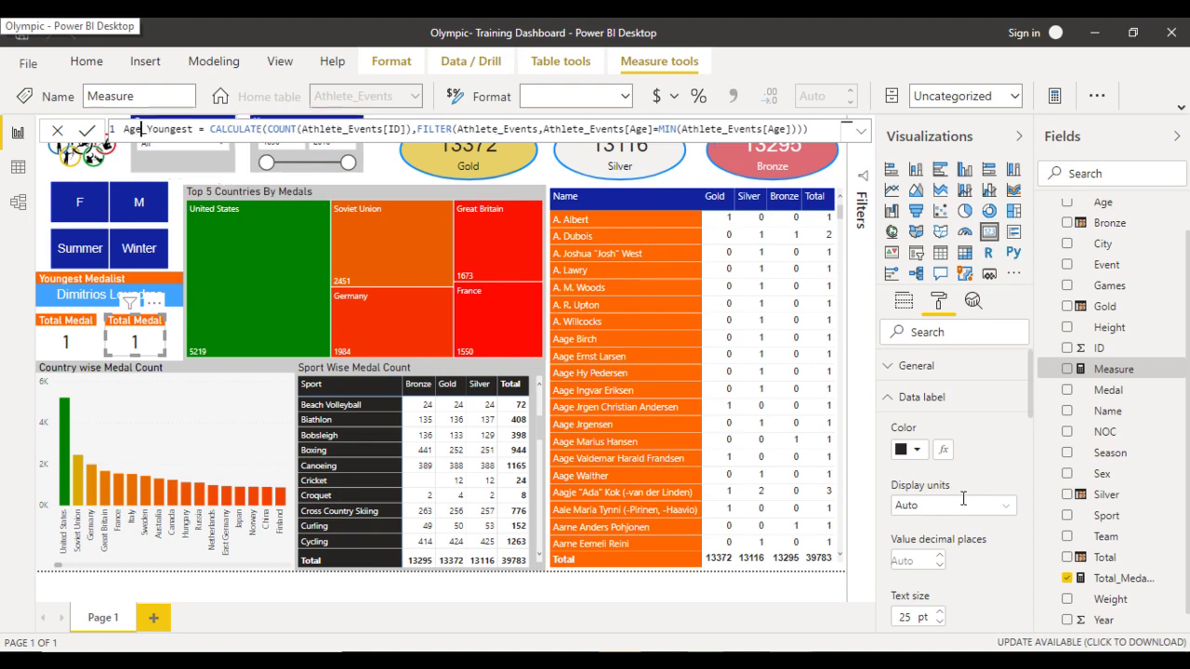
Step: Replace the COUNT expression inside CALCULATE with MAX(Athlete_Events[Age]) and commit the Age_Youngest measure
{"action": "left_click_drag", "start_coordinate": [411, 129], "coordinate": [268, 129]}
{"action": "key", "text": "BackSpace"}
{"action": "type", "text": "ma"}
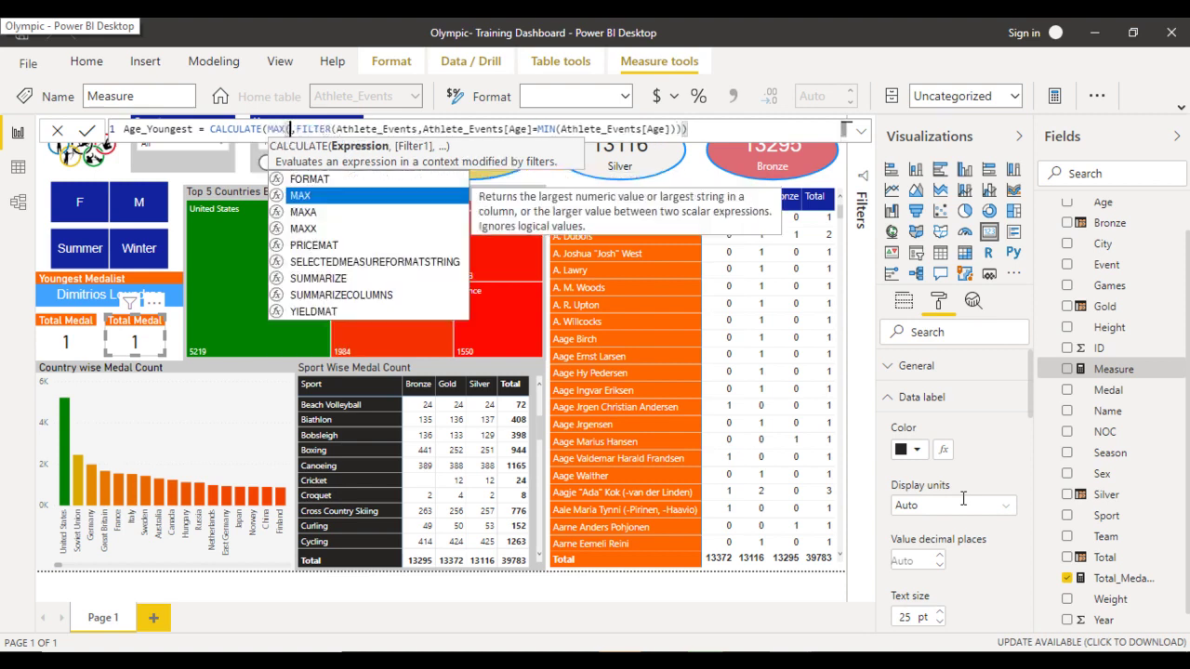
{"action": "key", "text": "Tab"}
{"action": "type", "text": "ag"}
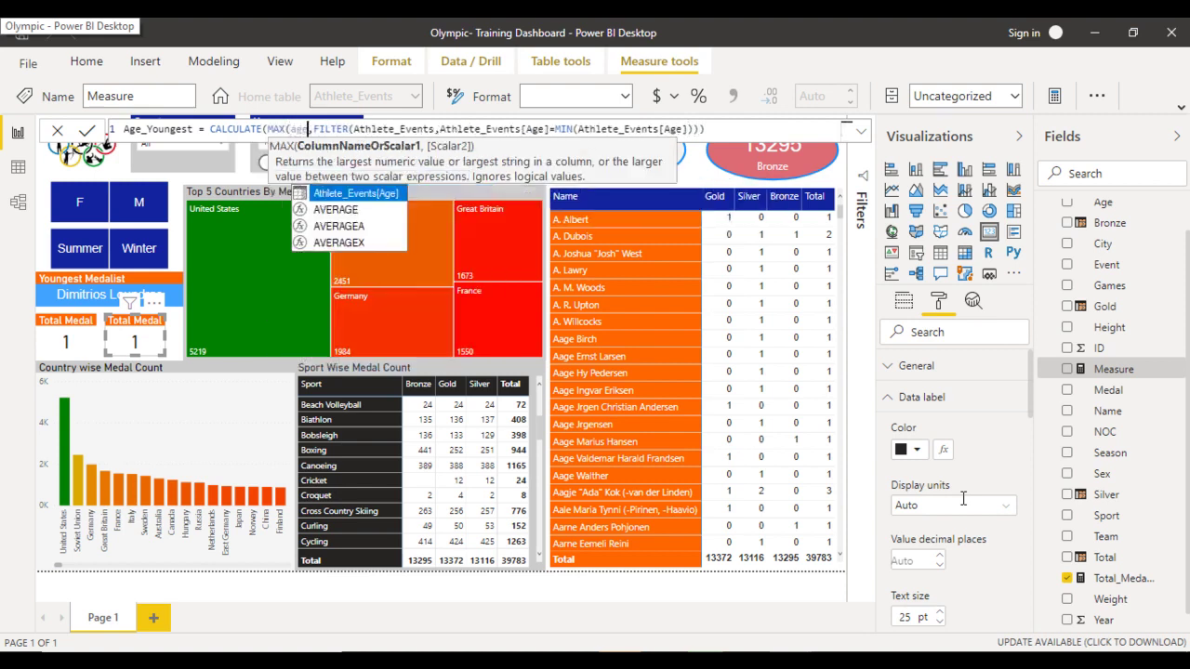
{"action": "key", "text": "Tab"}
{"action": "type", "text": ")"}
{"action": "key", "text": "Return"}
{"action": "key", "text": "Return"}
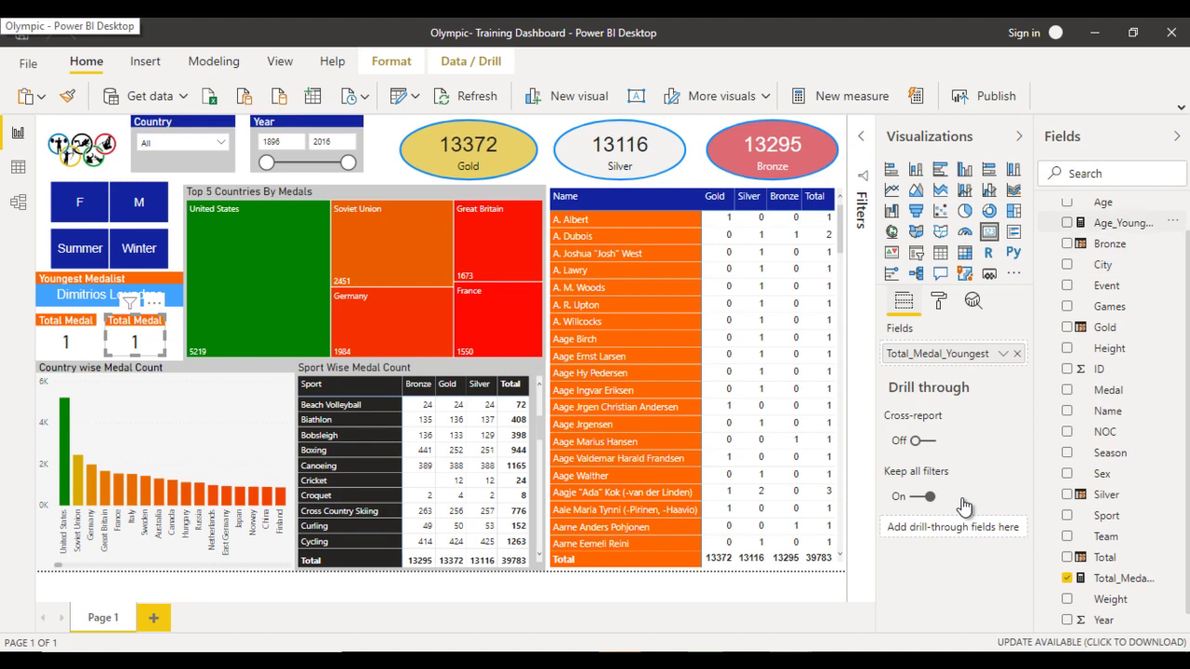
Step: Replace the duplicated card's Total_Medal_Youngest field with the Age_Youngest measure
{"action": "mouse_move", "coordinate": [1122, 222]}
{"action": "left_mouse_down"}
{"action": "mouse_move", "coordinate": [939, 327]}
{"action": "mouse_move", "coordinate": [950, 353]}
{"action": "left_mouse_up"}
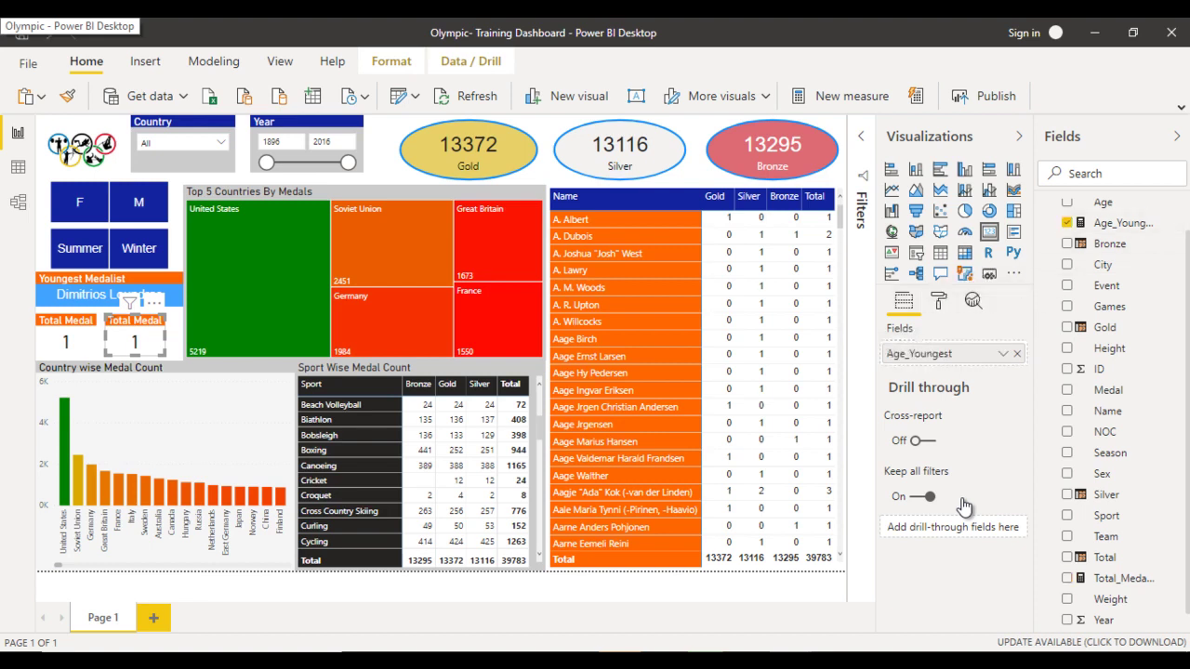